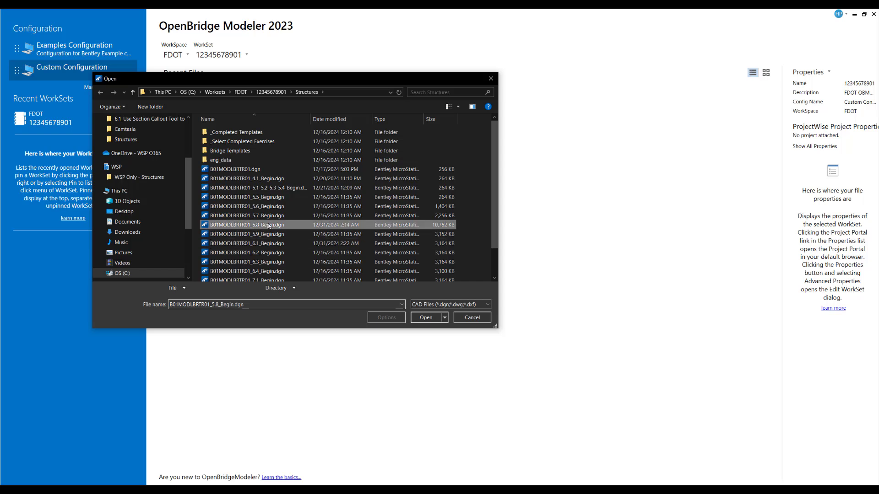
Open B01MODLBRTR01_6.1_Begin.dgn and launch the FDOT Create File tool.
click(264, 245)
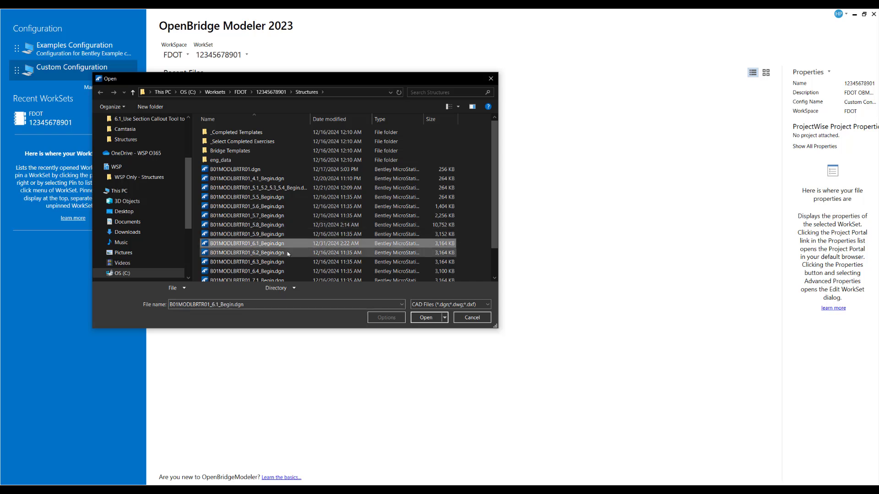
click(426, 318)
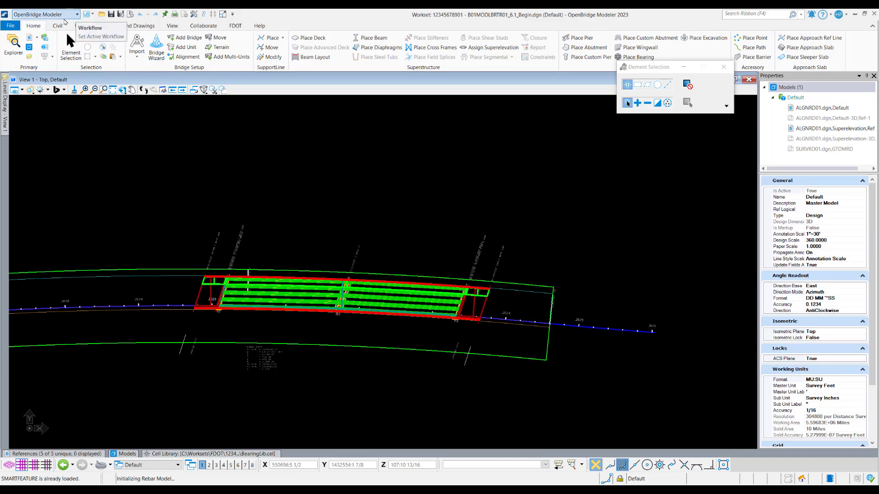
click(239, 27)
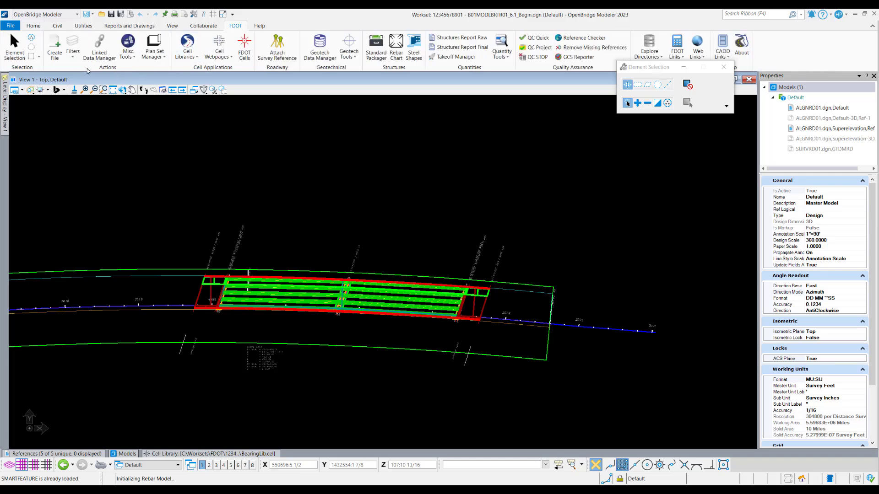
click(56, 51)
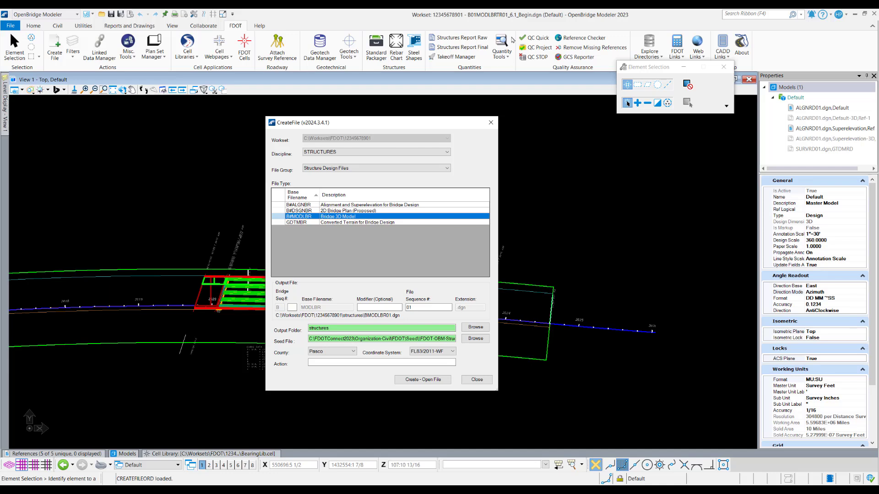
Configure the new file as a Pier from the Substructure Sheet Files group, with bridge sequence 01 and county Pasco.
click(406, 169)
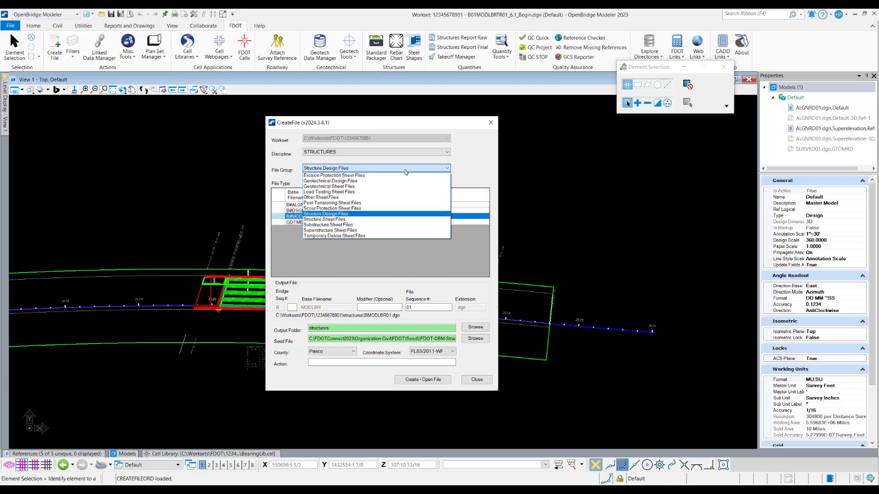
click(382, 226)
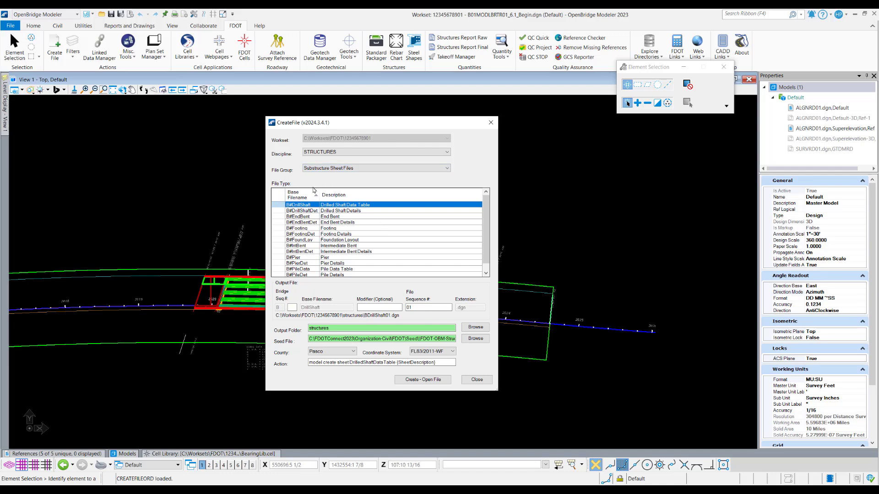
click(316, 258)
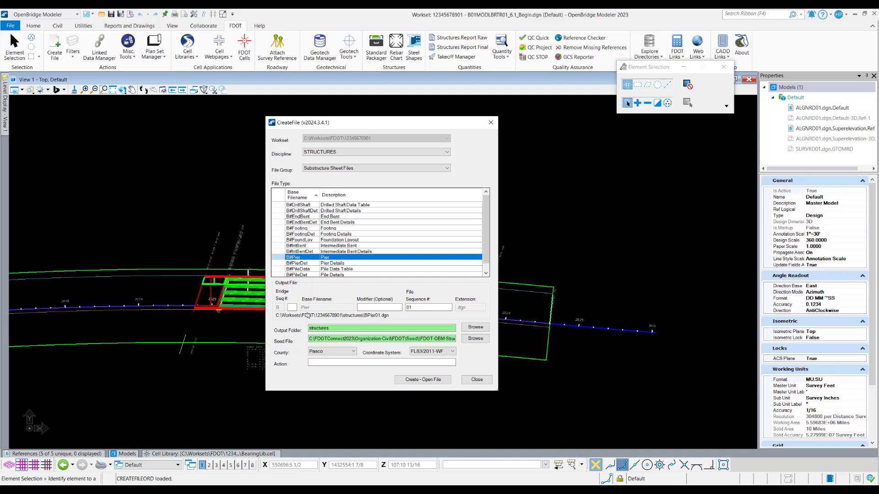
click(292, 308)
click(339, 351)
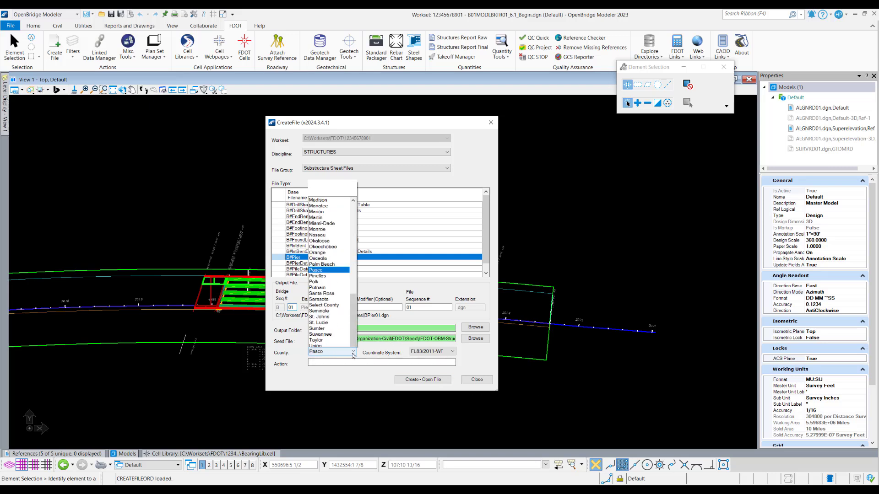
click(324, 246)
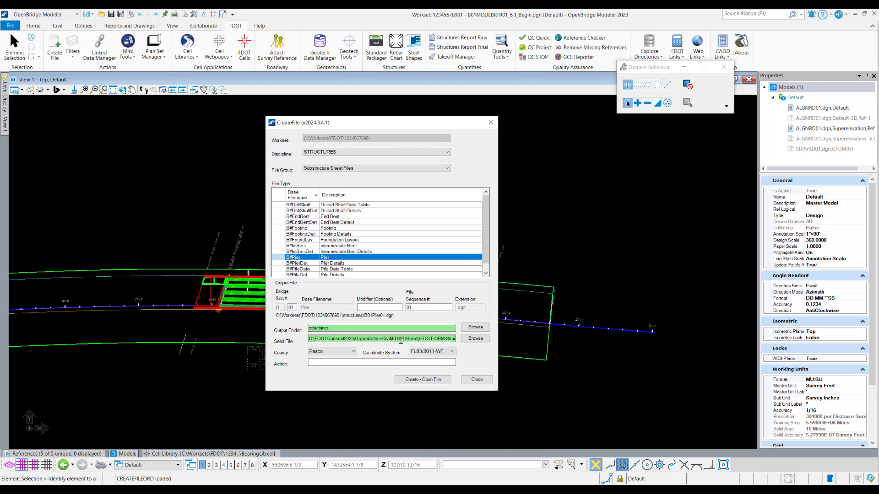
Check the full seed file path, create and open B01Pier01.dgn, and close the file creation dialog.
drag(397, 339, 479, 341)
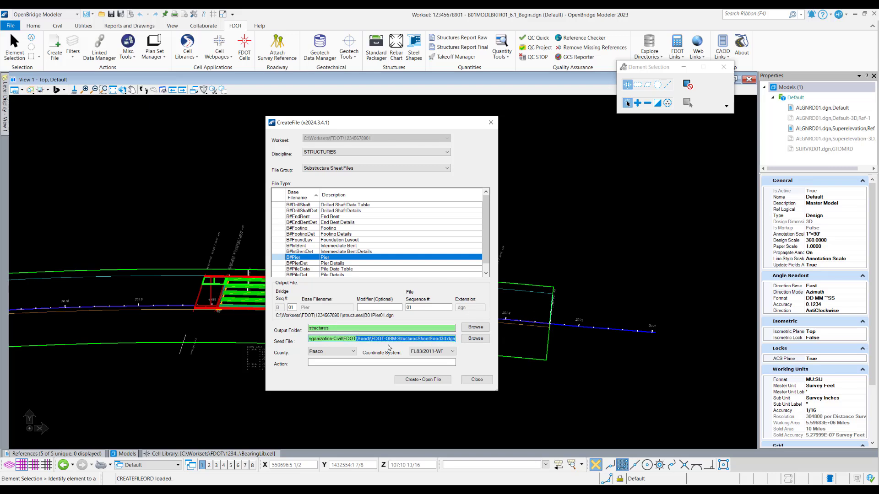
click(445, 340)
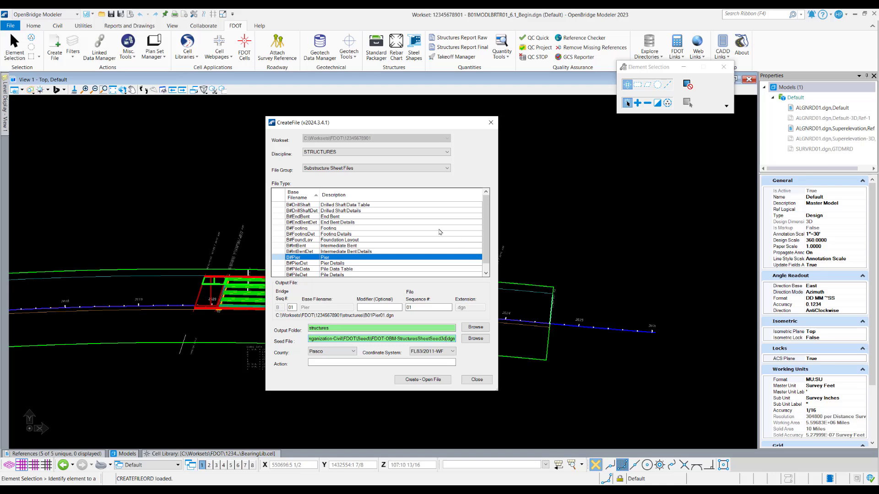
click(416, 383)
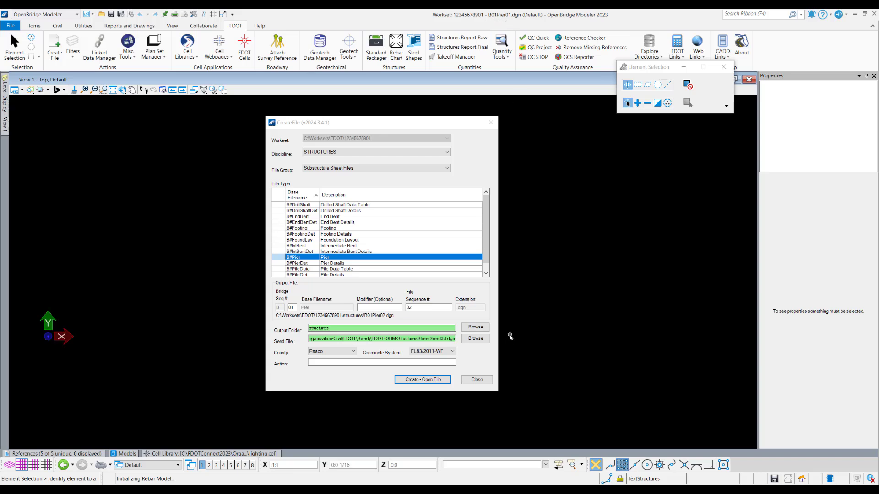
click(477, 380)
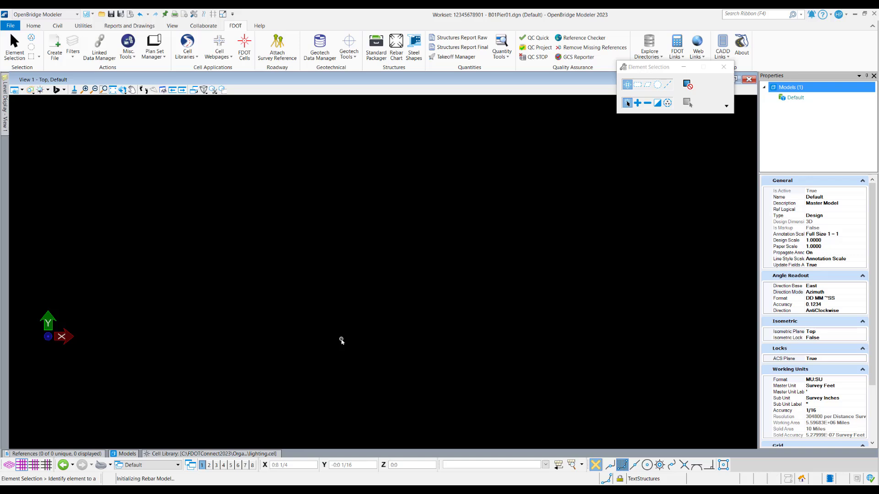
Choose B01MODLBRTR01_6.1_Begin.dgn from the Structures folder as a reference for the pier file.
click(40, 29)
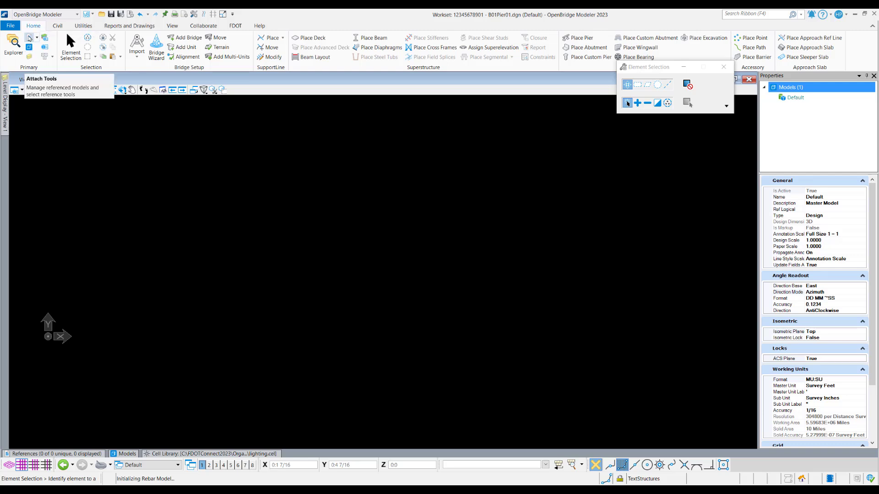
click(29, 39)
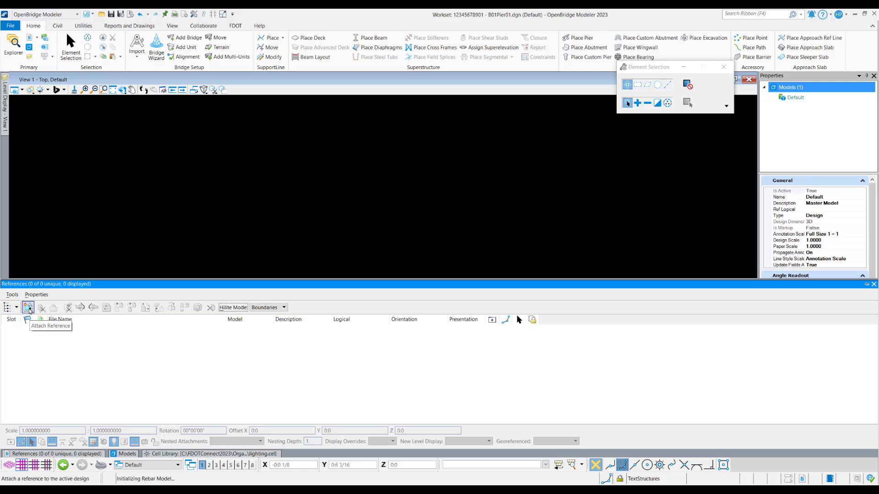
click(28, 309)
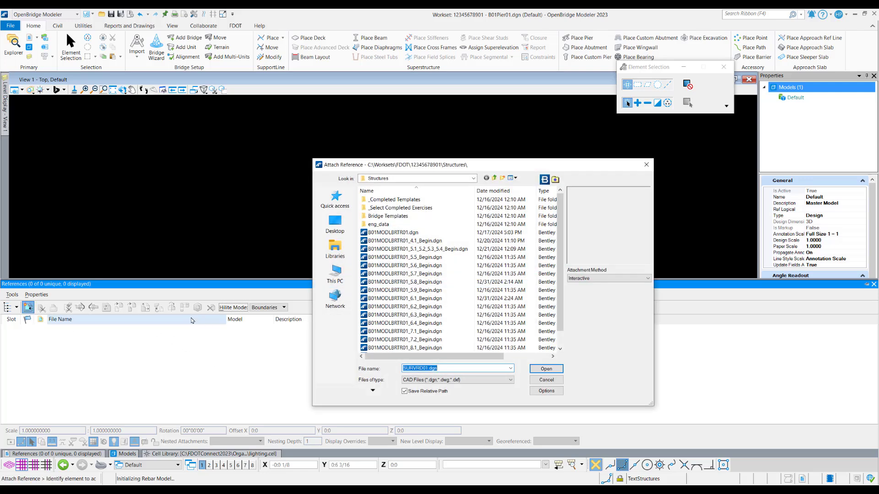
click(434, 300)
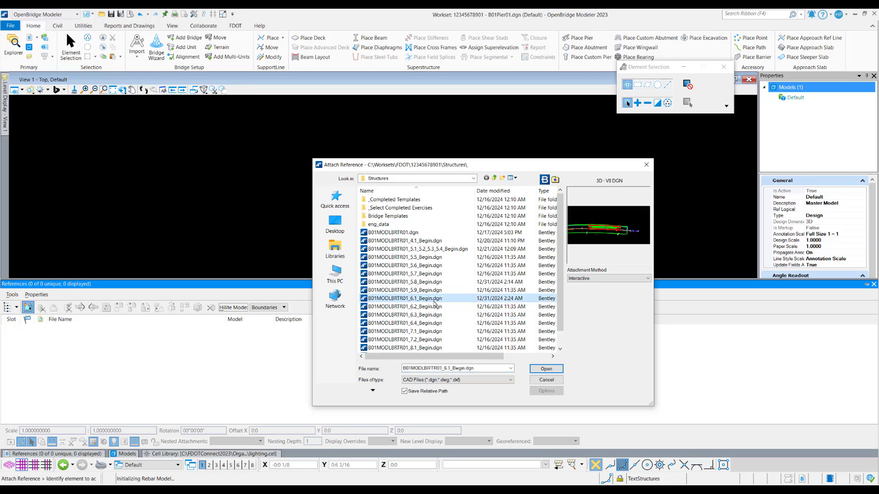
click(546, 369)
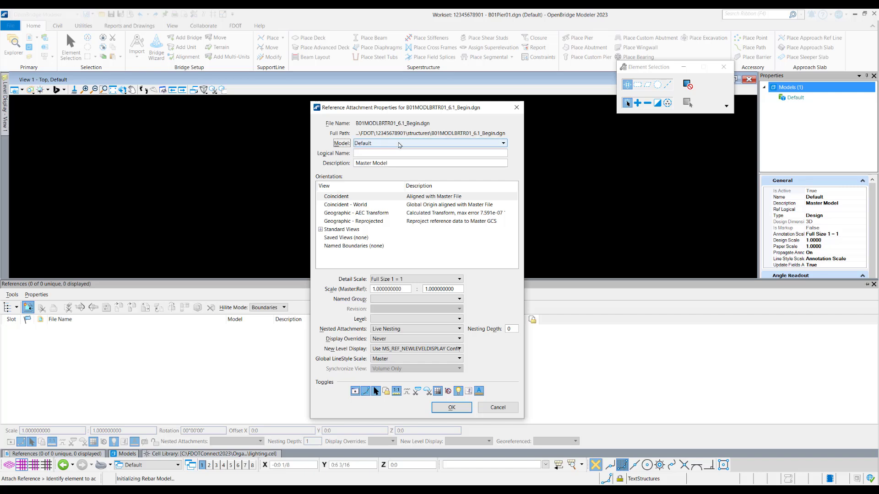
Attach the reference's Default model with display overrides set to Allow, live nesting and a nesting depth of 1.
click(397, 340)
click(388, 323)
click(509, 329)
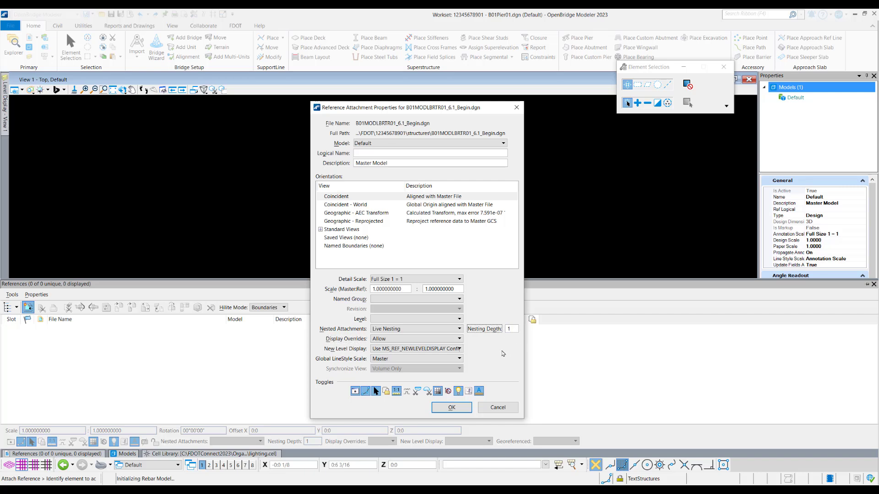
click(452, 408)
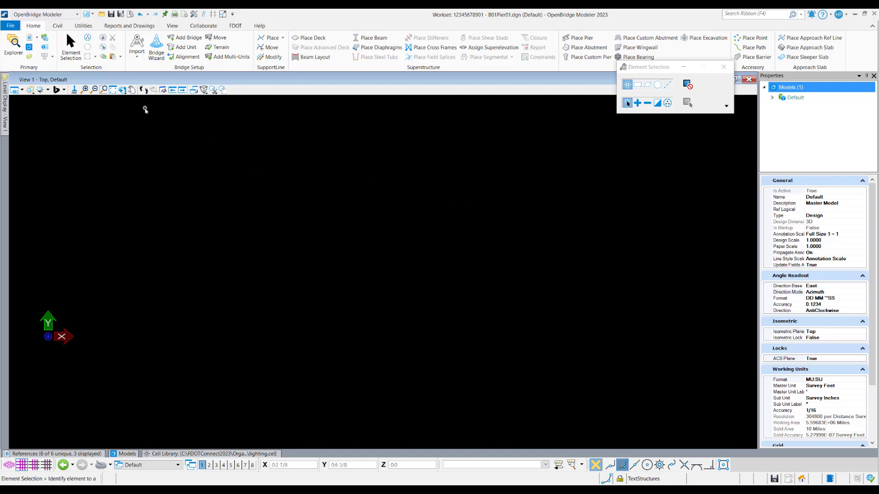
Fit the view to the attached bridge model and examine it up close.
click(114, 94)
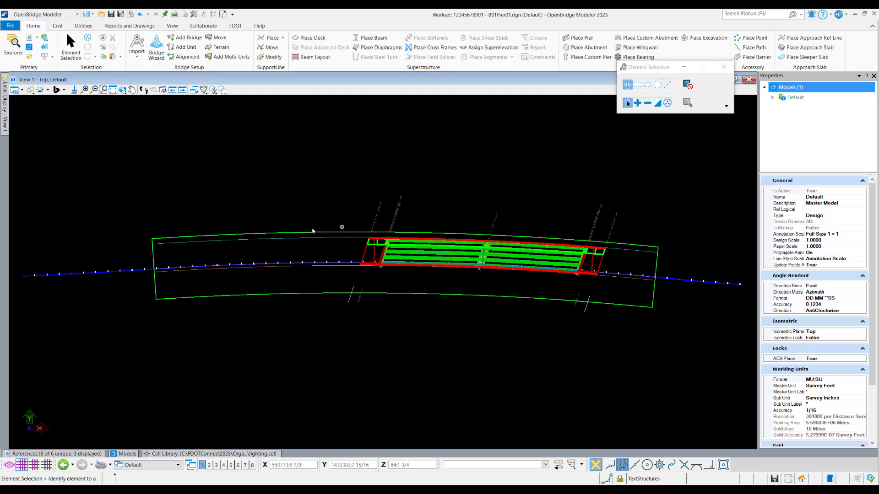
scroll(327, 246, up, 5)
scroll(284, 298, down, 6)
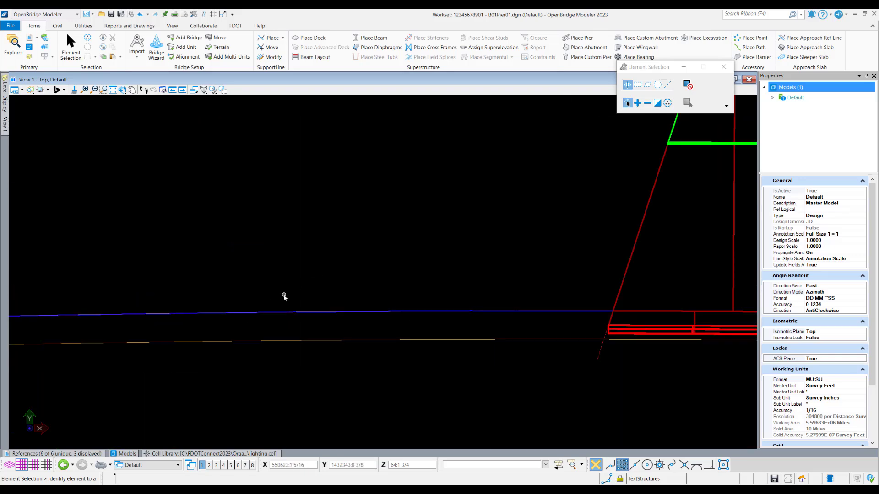
scroll(455, 318, up, 1)
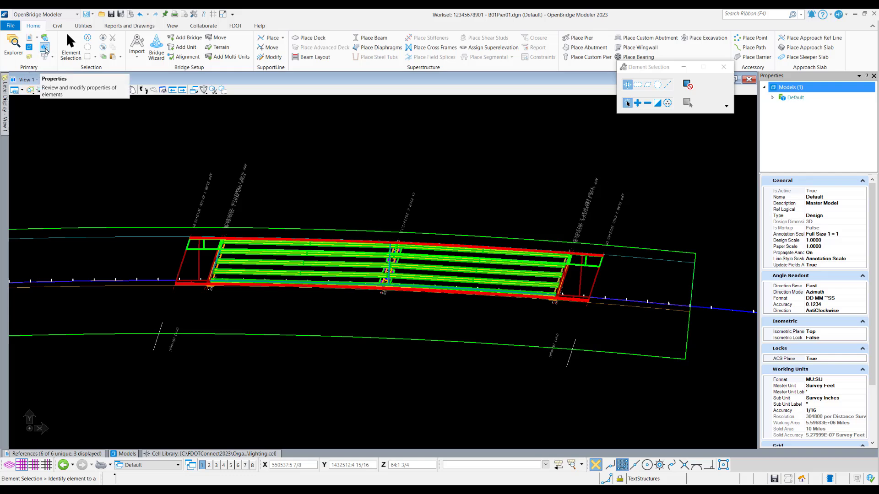
Set the Default model's annotation scale to 1"=30' in its properties.
click(46, 50)
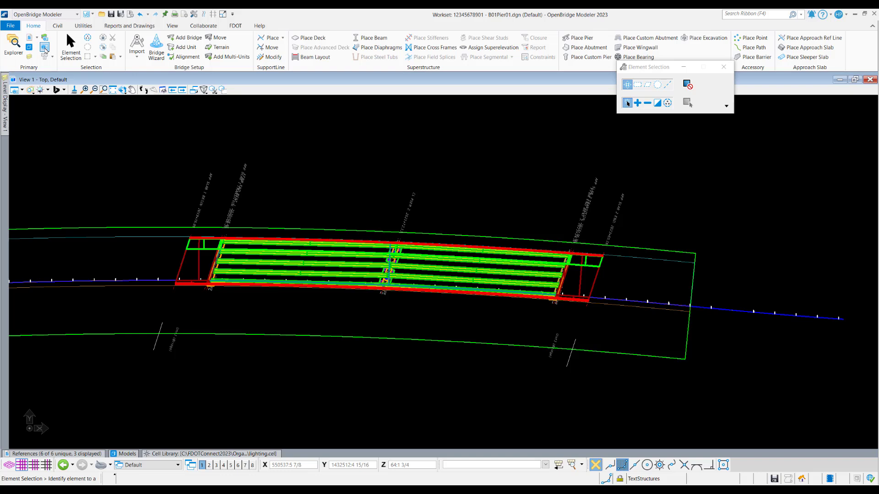
click(45, 50)
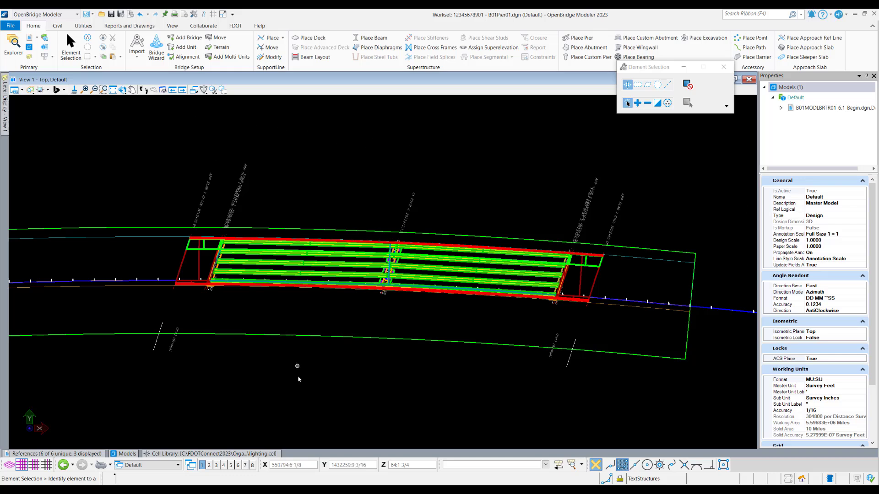
click(124, 453)
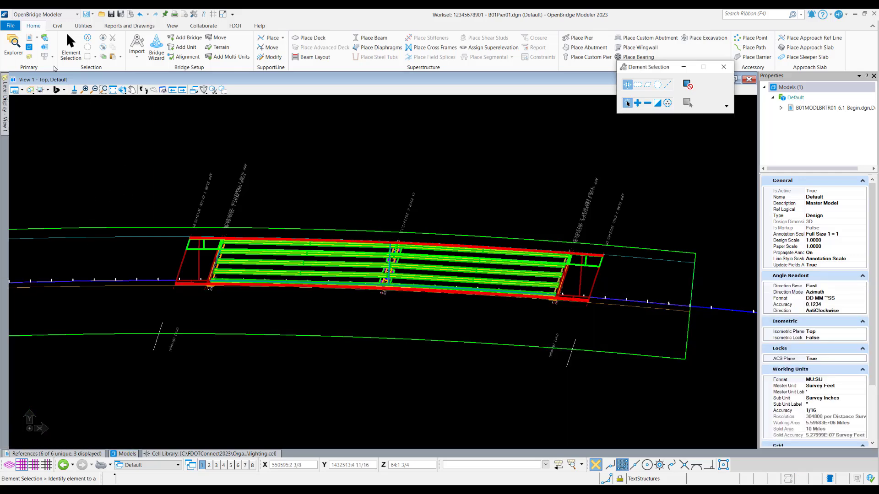
click(29, 47)
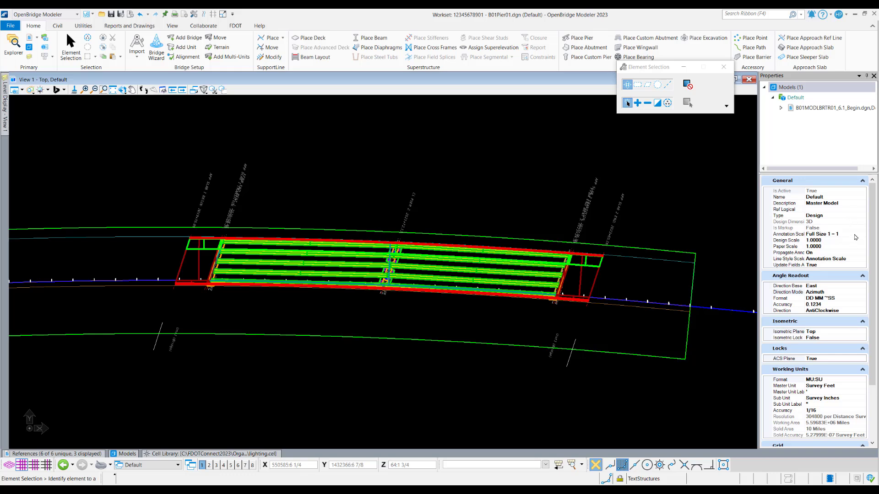
click(854, 234)
click(861, 234)
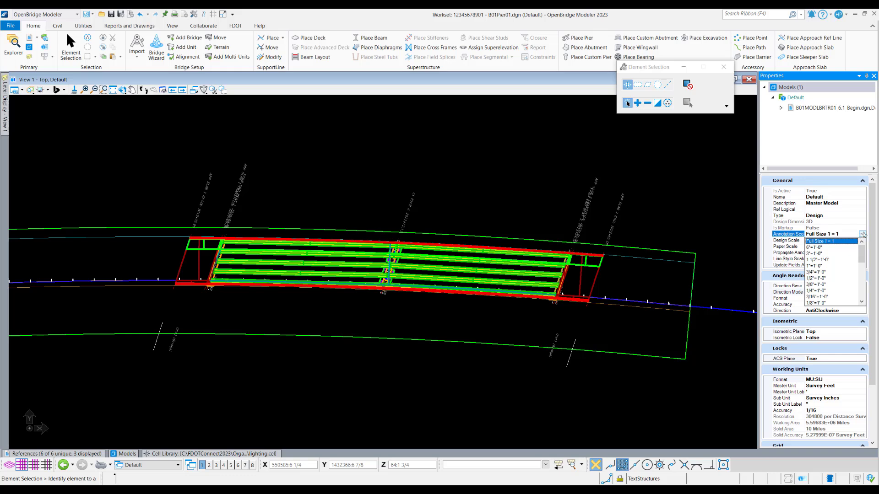
scroll(837, 270, down, 5)
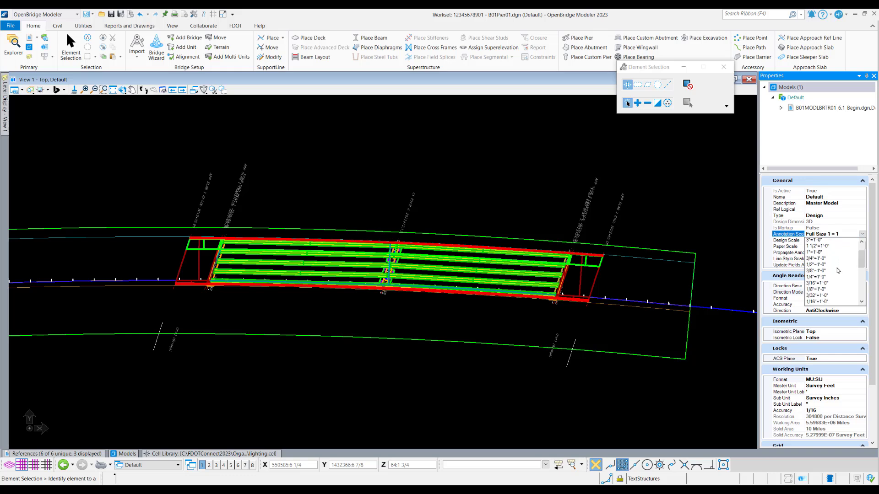
scroll(838, 273, down, 1)
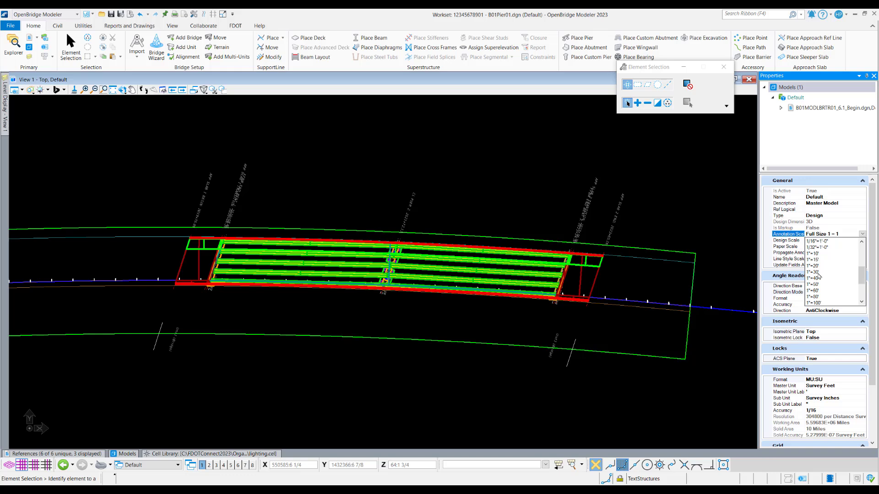
click(819, 273)
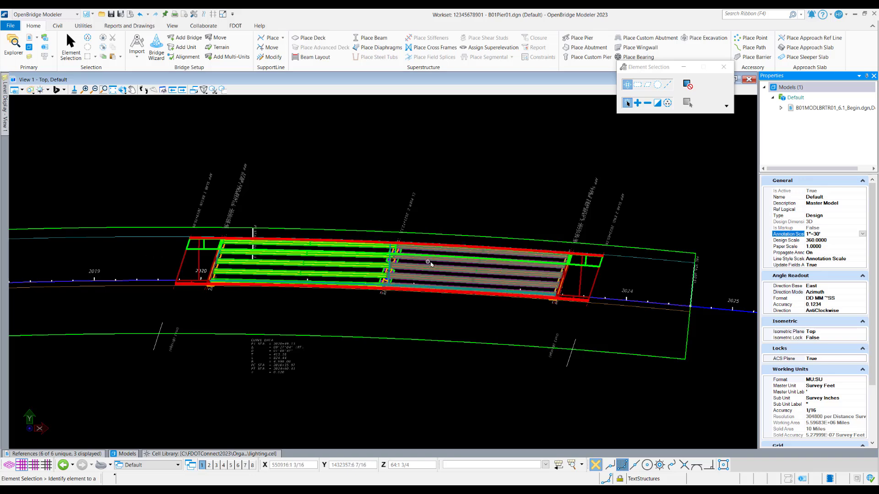
List the levels of the B01MODLBRTR01_6.1_Begin.dgn reference in Level Display, with its nested references expanded and the levels sorted by name.
scroll(416, 275, up, 2)
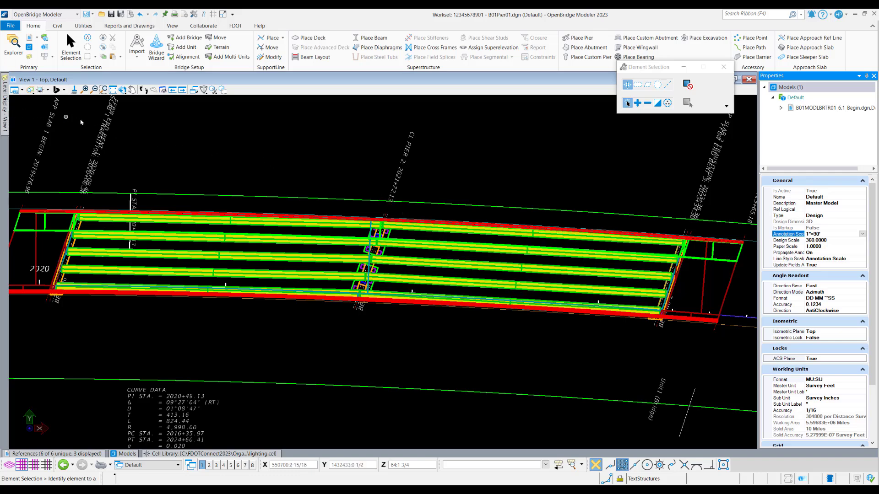
click(29, 58)
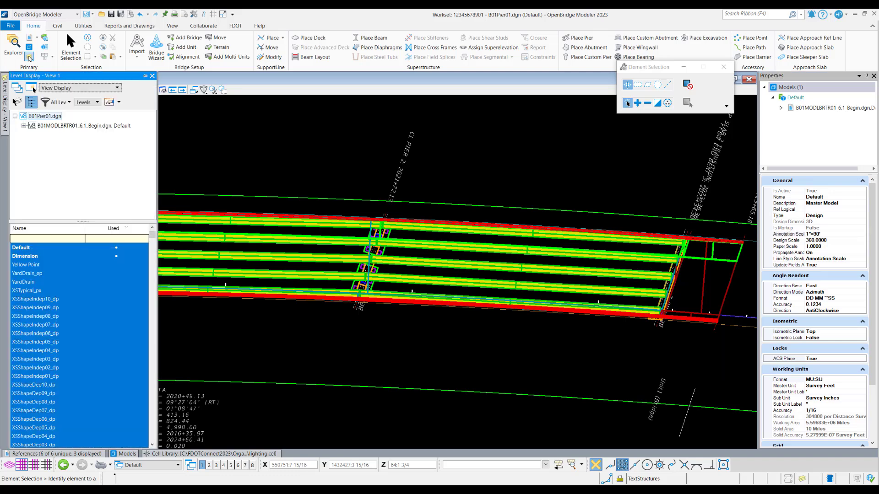
click(58, 126)
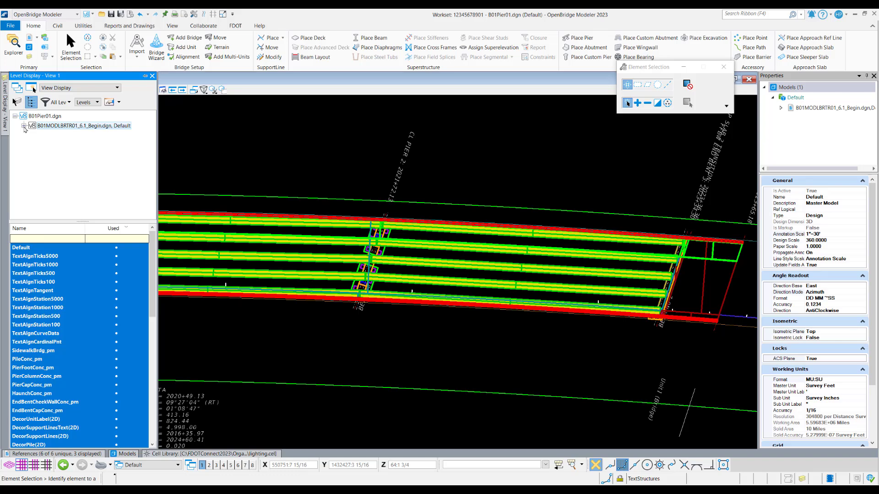
click(23, 127)
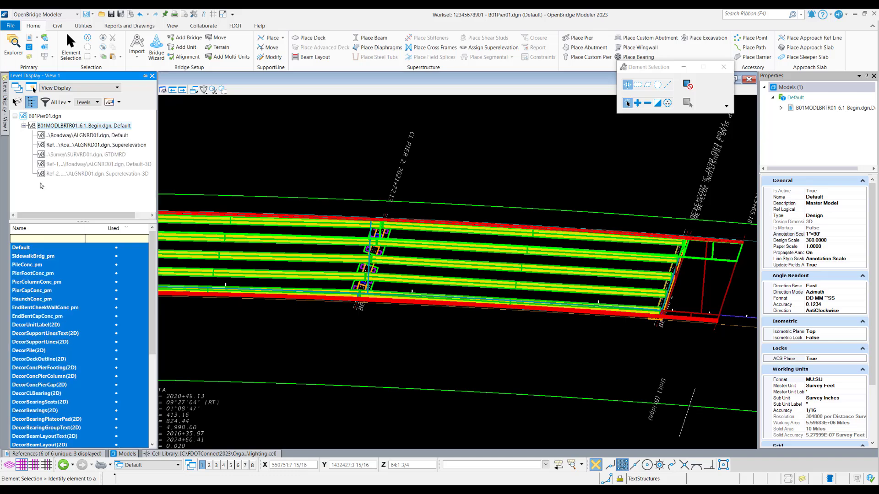
drag(83, 221, 90, 197)
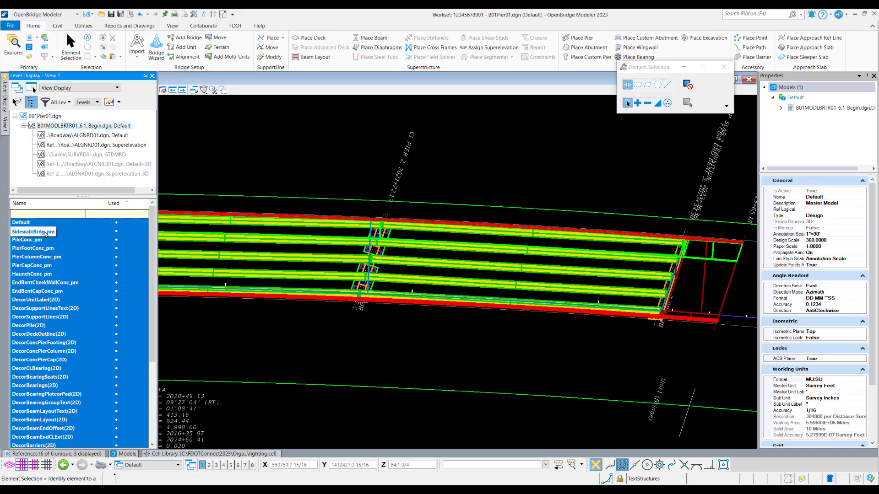
click(64, 203)
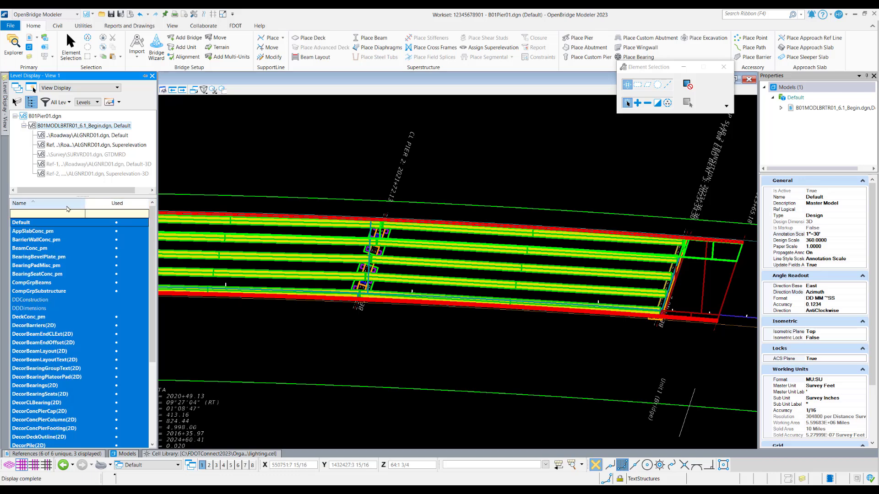
Turn off the reference's AppSlabConc_pm, BarrierWallConc_pm, BeamConc_pm, BearingBevelPlate_pm and BearingPadMisc_pm levels.
click(43, 232)
click(42, 240)
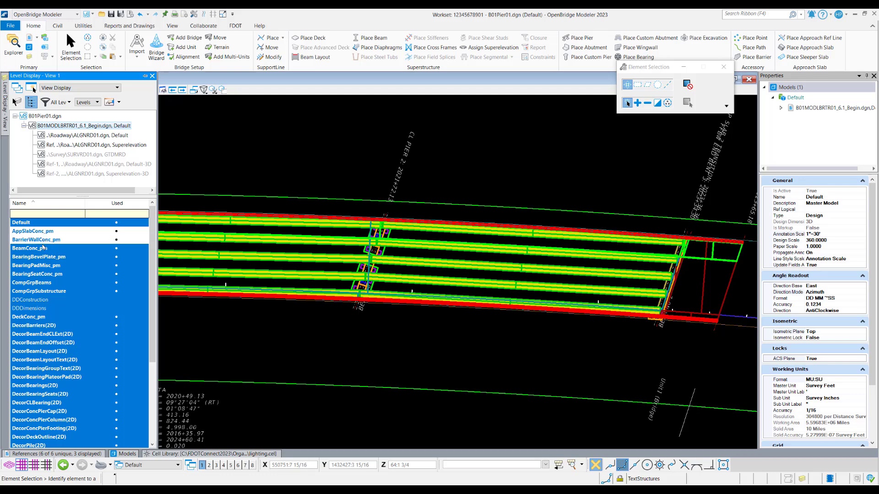
click(43, 248)
click(42, 257)
click(43, 265)
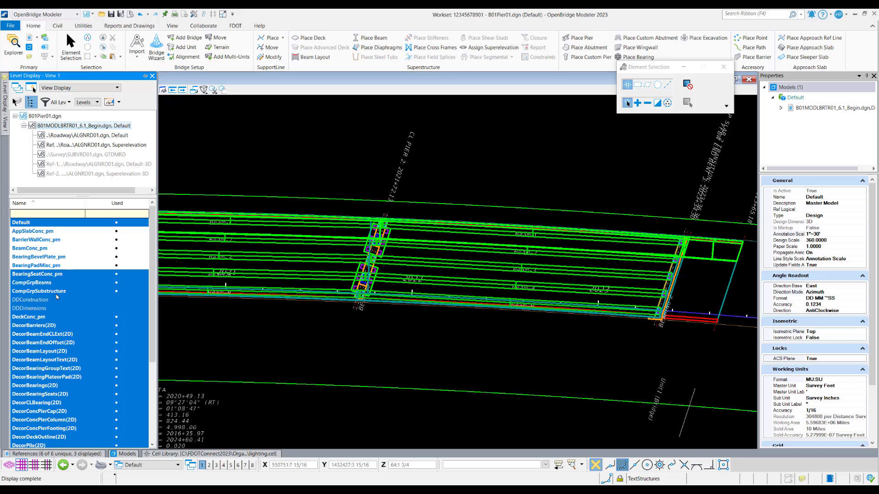
Turn off DeckConc_pm and all Decor levels of the reference except DecorSupportLines(2D).
scroll(51, 289, down, 2)
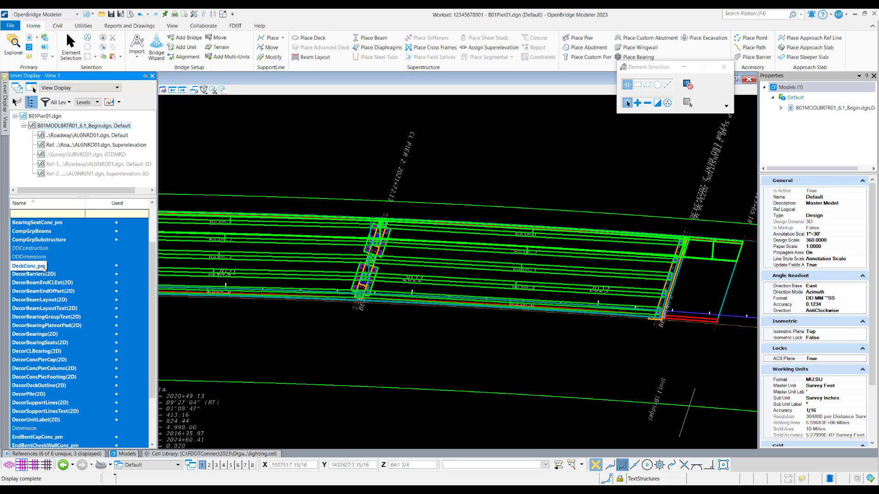
drag(44, 269, 47, 395)
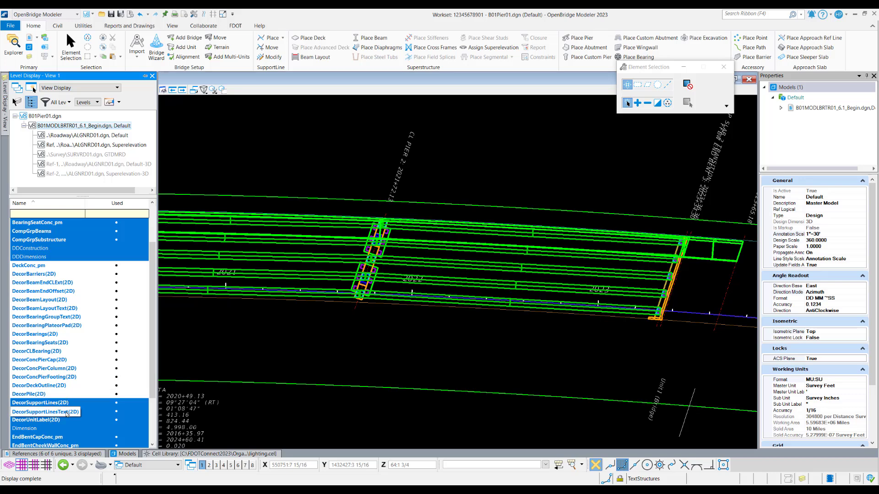
click(67, 412)
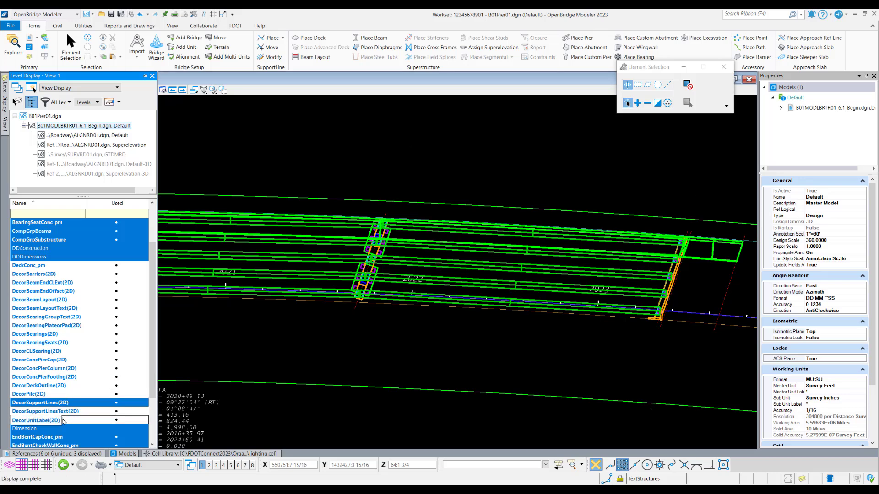
click(65, 420)
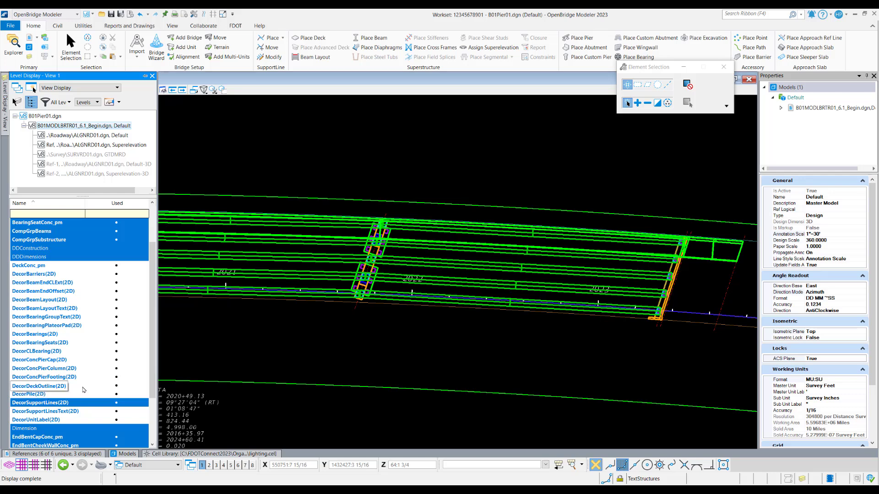
Turn off the reference's CompGrpBeams, HaunchConc_pm and SidewalkBrdg_pm levels.
scroll(84, 384, up, 2)
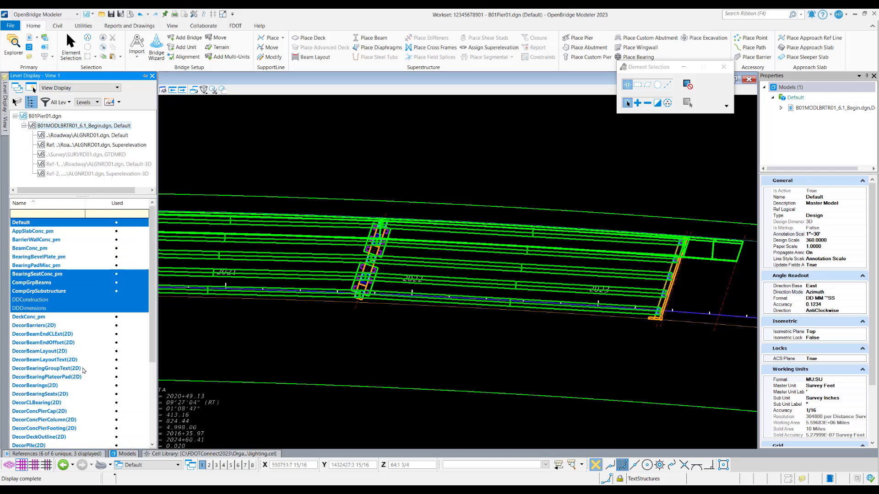
click(45, 284)
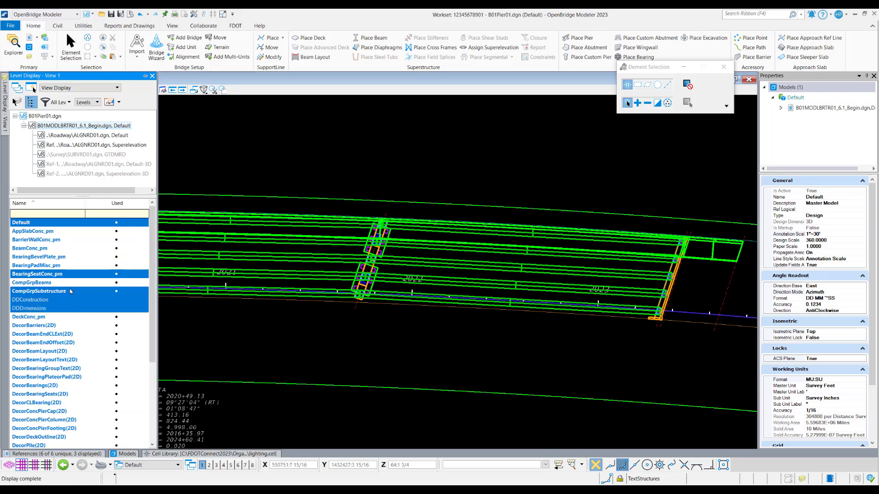
scroll(126, 329, down, 4)
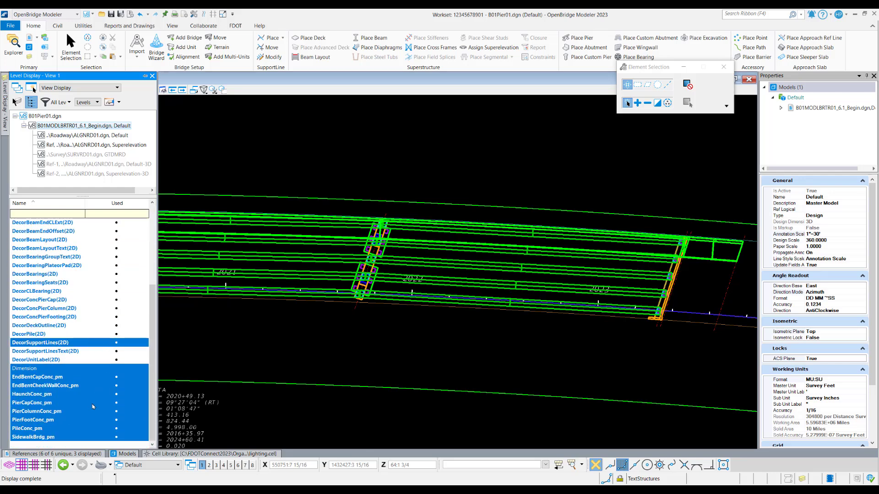
click(42, 396)
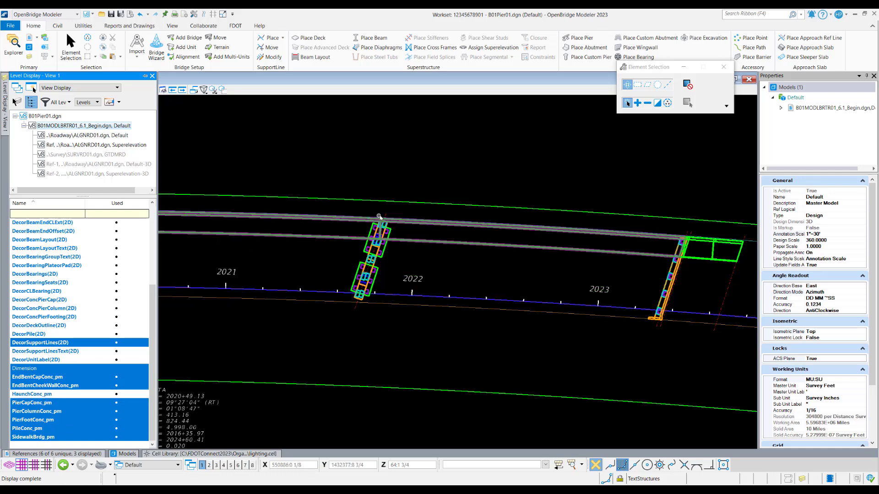
scroll(379, 217, up, 2)
scroll(365, 259, down, 1)
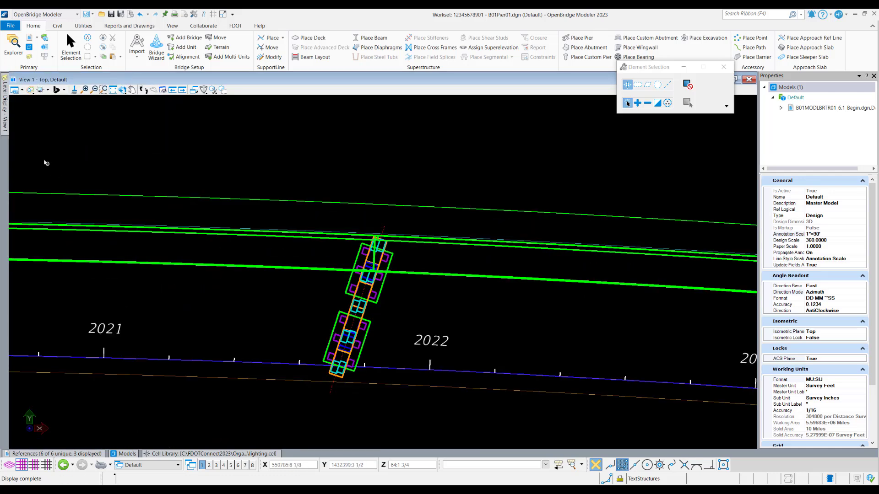
mouse_move(5, 103)
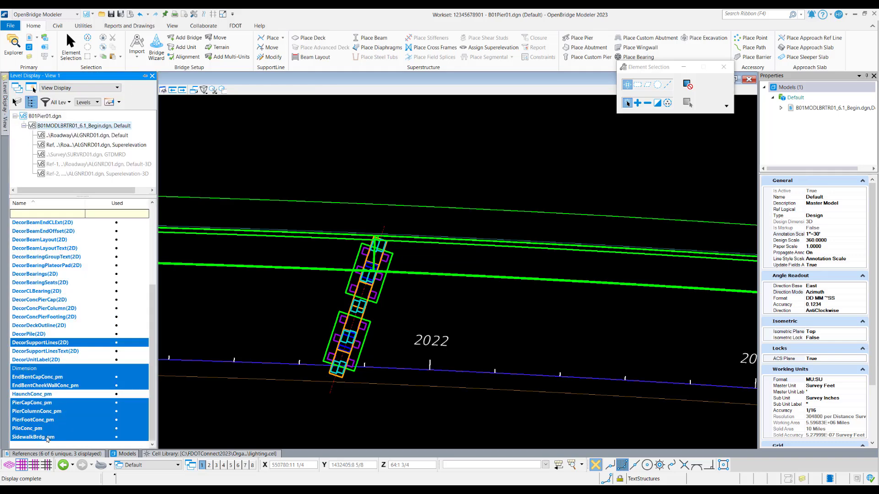
click(46, 438)
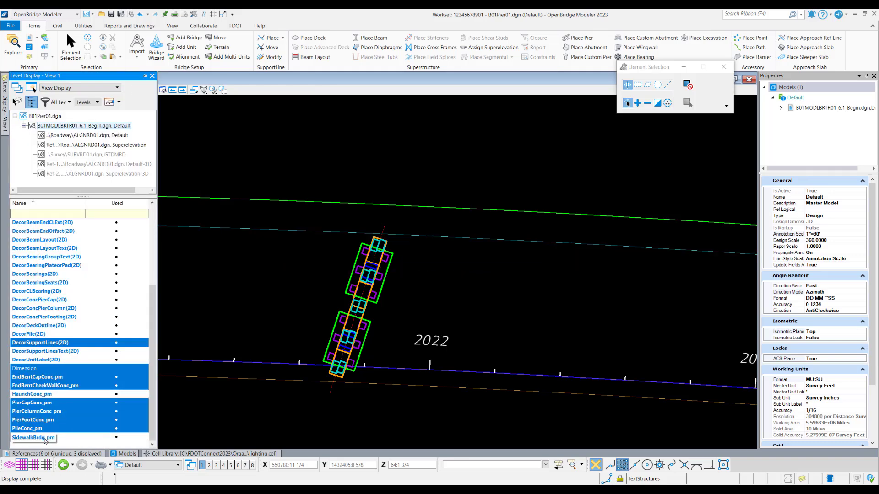
Check the remaining substructure along the bridge and save the file's settings.
scroll(481, 229, down, 4)
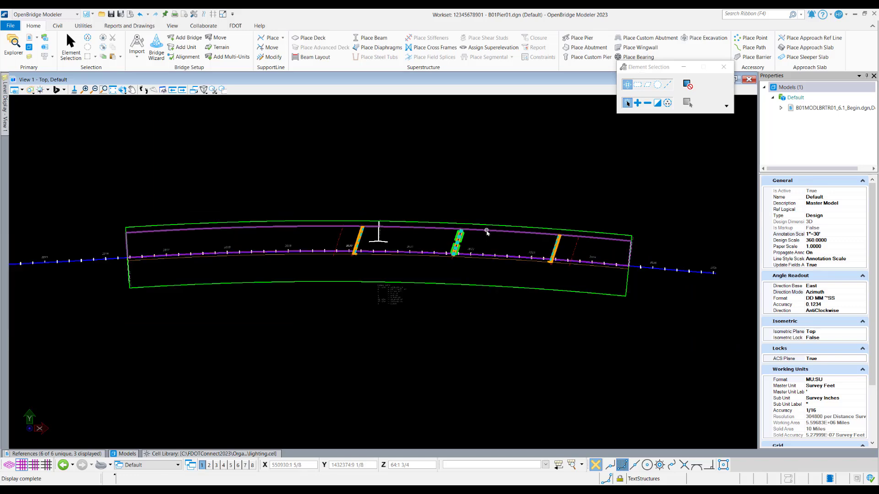
scroll(379, 228, up, 5)
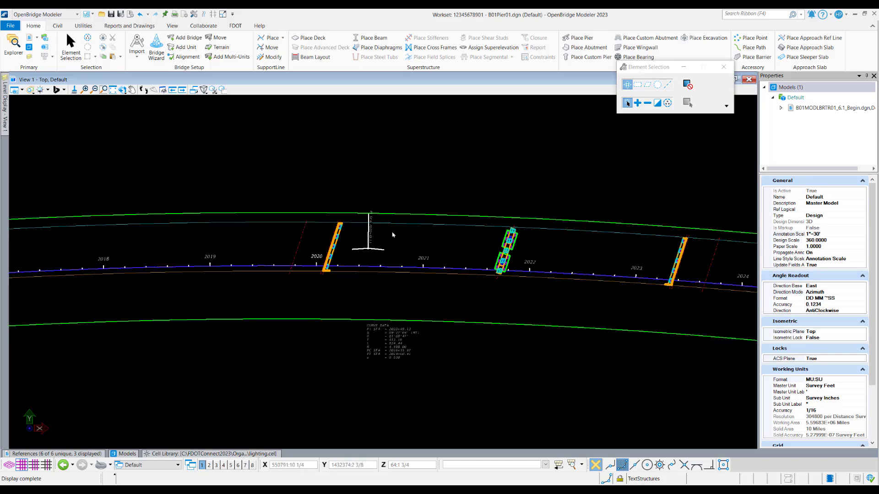
scroll(687, 275, up, 5)
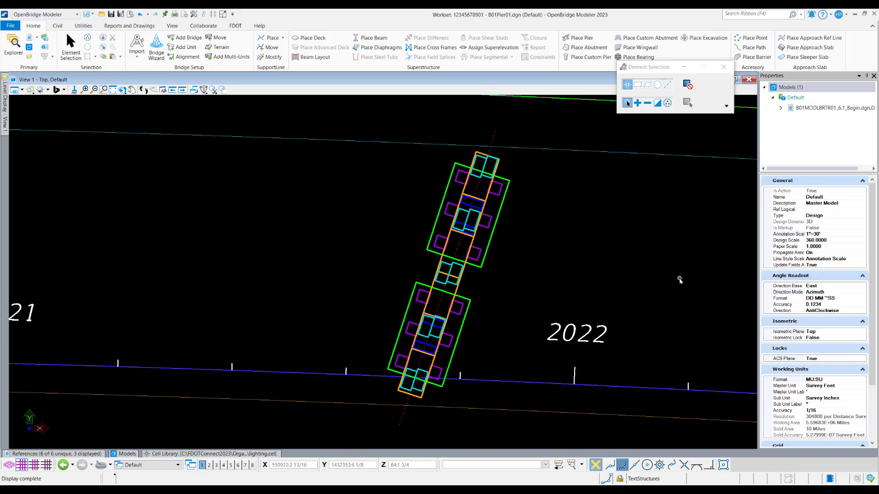
scroll(330, 227, down, 2)
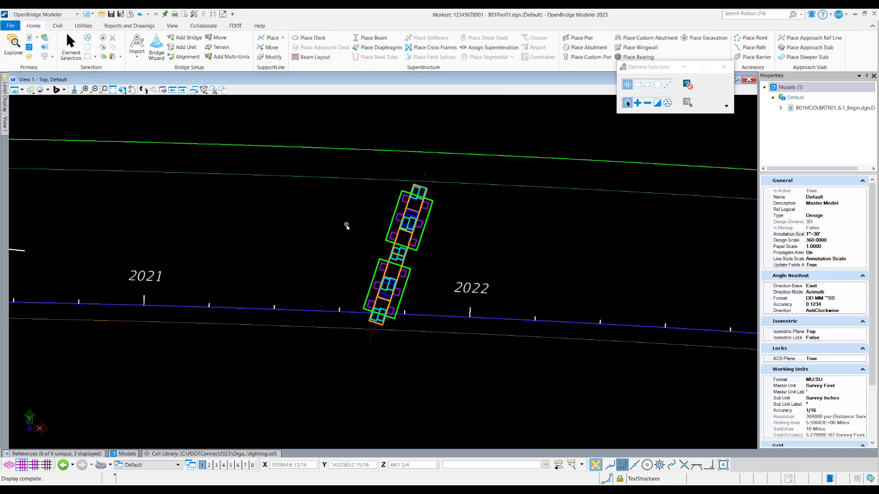
click(121, 15)
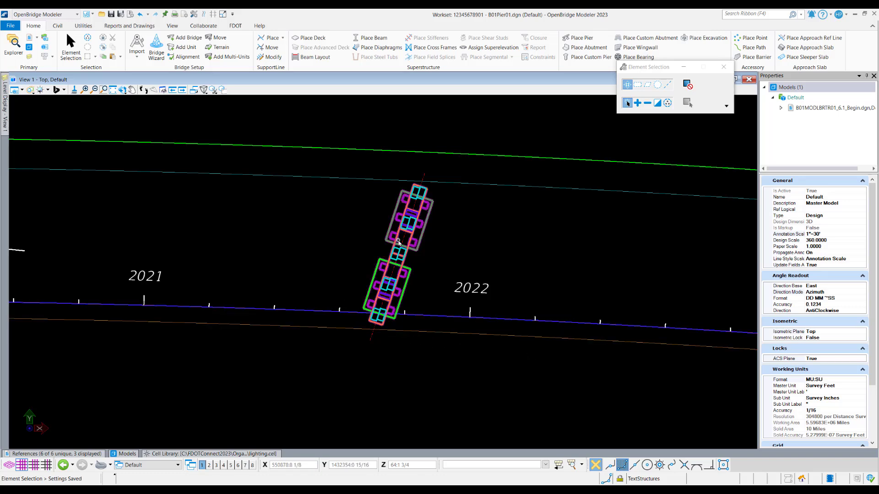
Define a rectangular ACS by points from the lower footing's lower-left corner of Pier 2, with X and Y along the adjoining footing edges.
scroll(420, 257, up, 2)
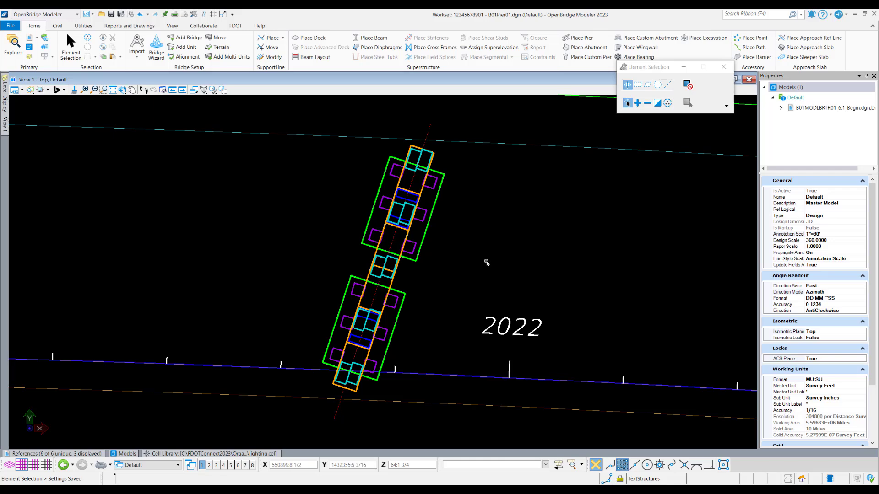
click(83, 27)
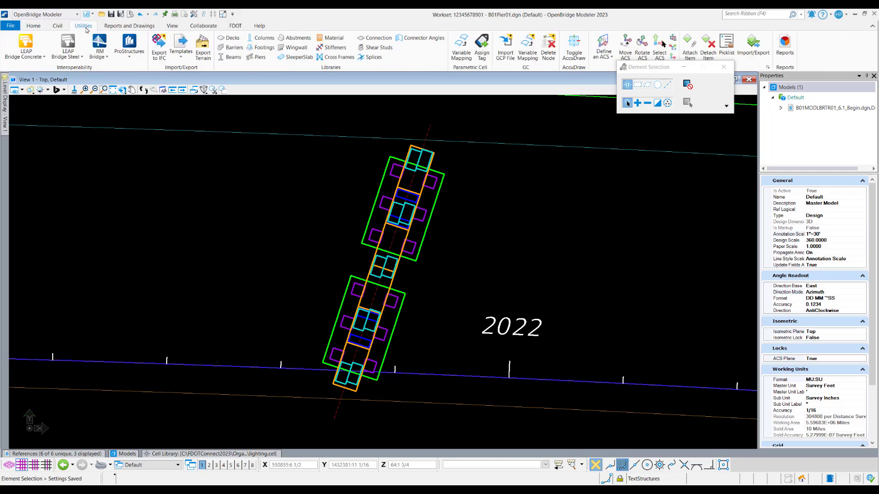
drag(655, 67, 677, 103)
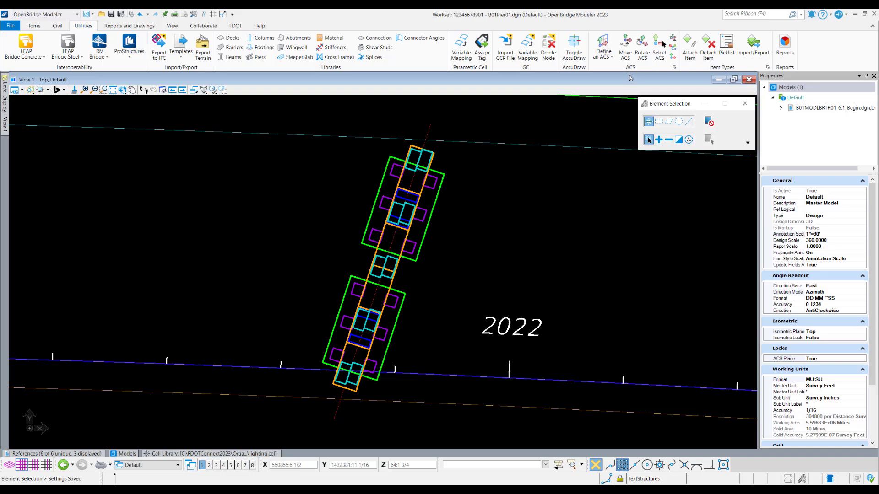
click(609, 58)
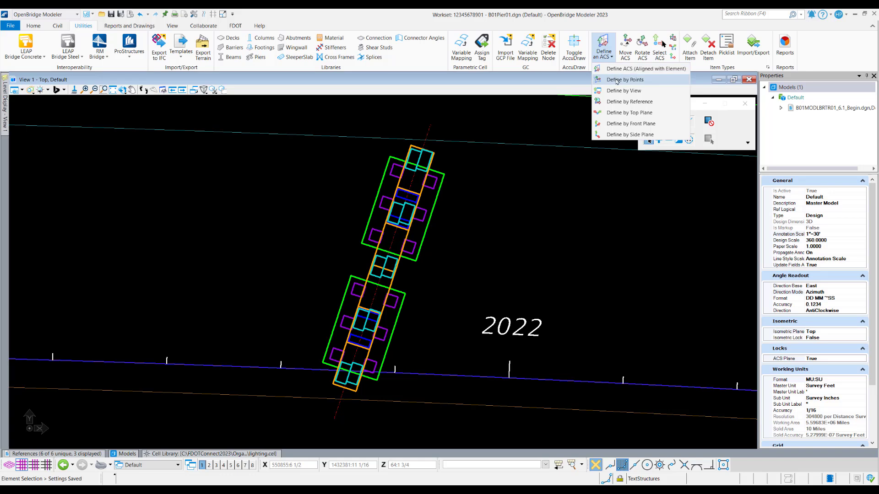
click(613, 58)
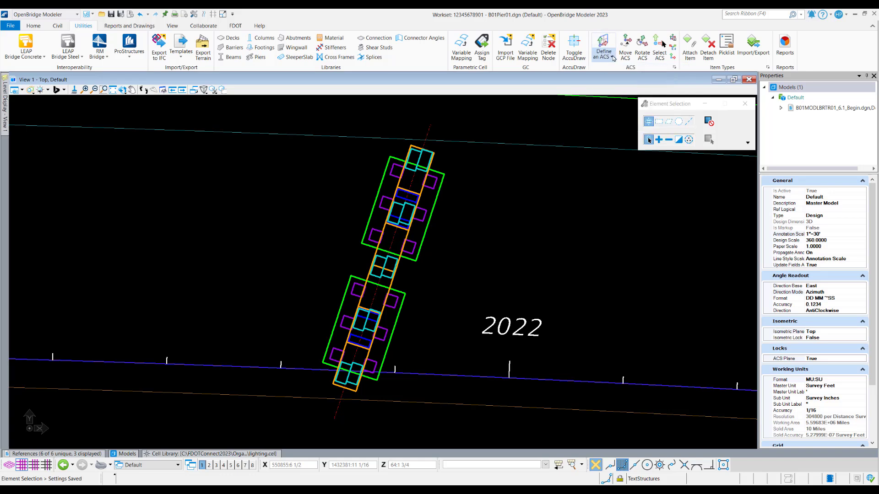
click(613, 58)
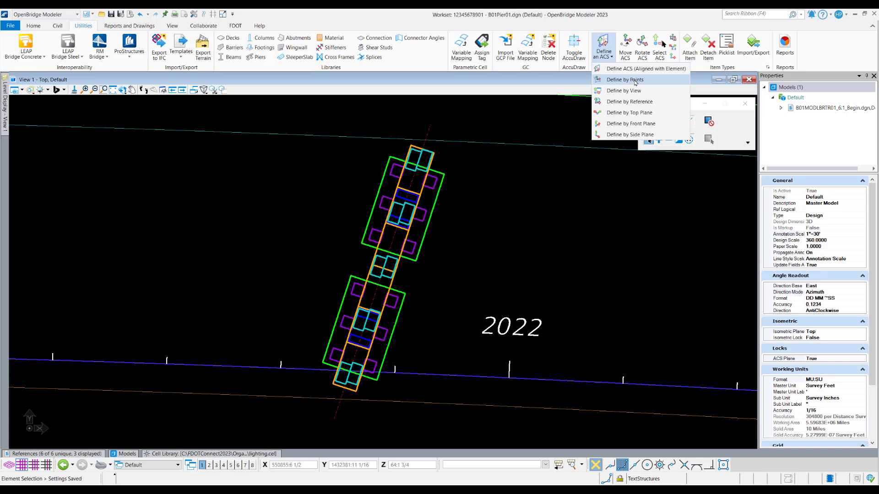
click(636, 81)
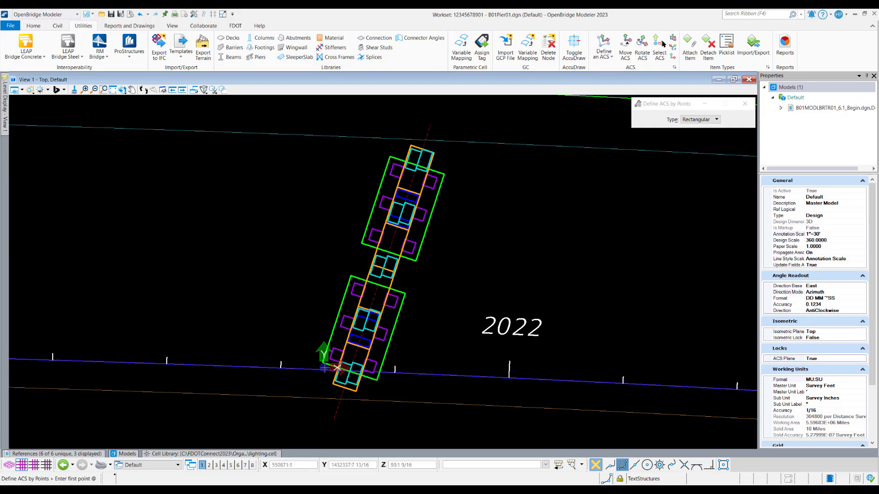
scroll(313, 365, up, 3)
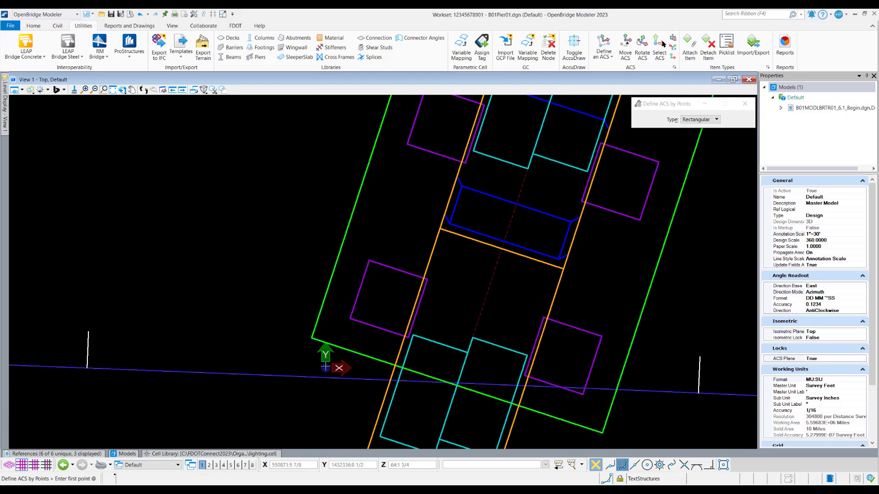
click(313, 338)
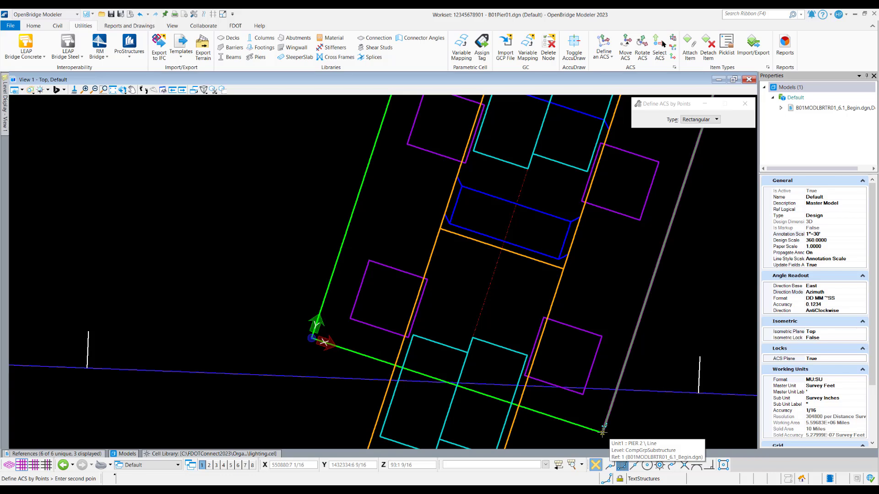
click(602, 432)
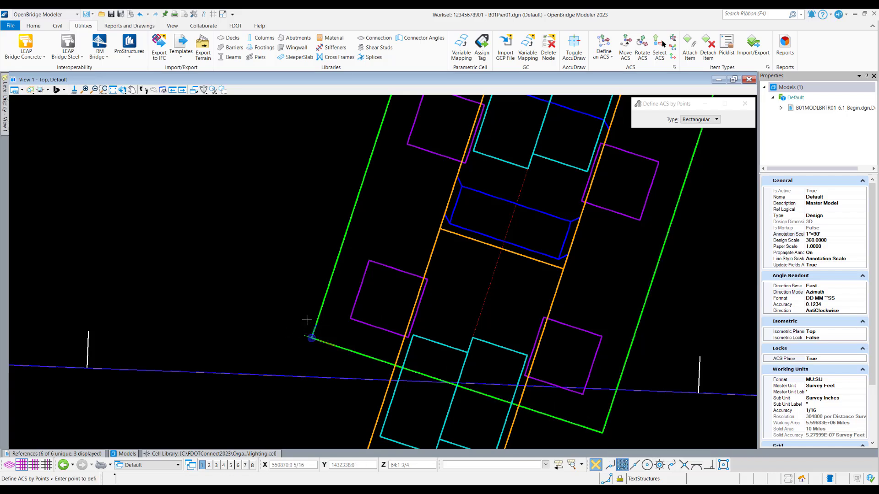
scroll(304, 367, down, 3)
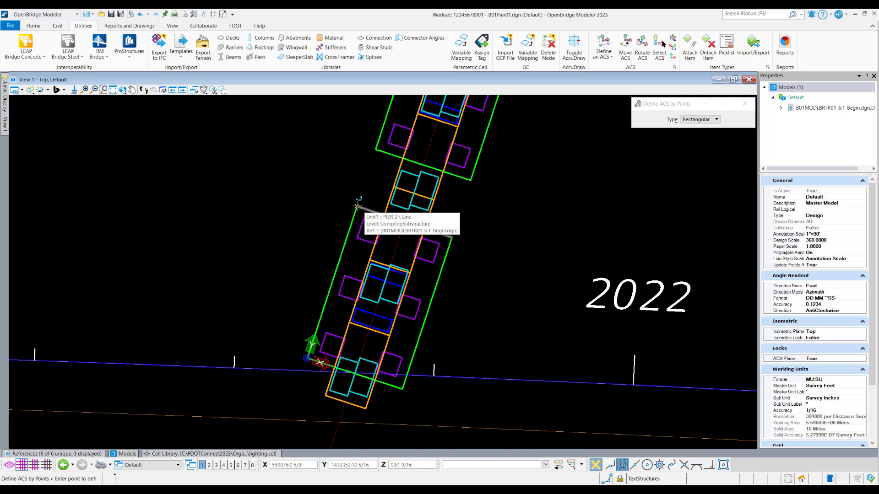
click(357, 207)
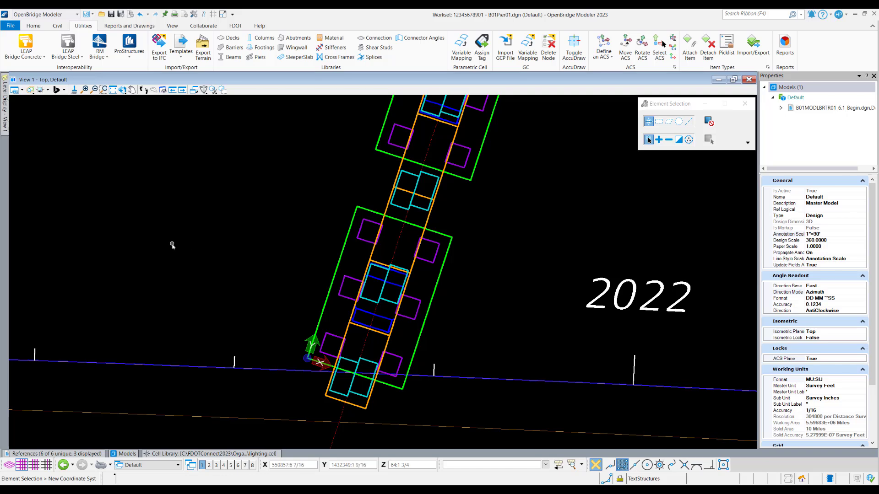
Rotate the view to the top orientation of the new ACS so Pier 2 stands upright.
click(125, 92)
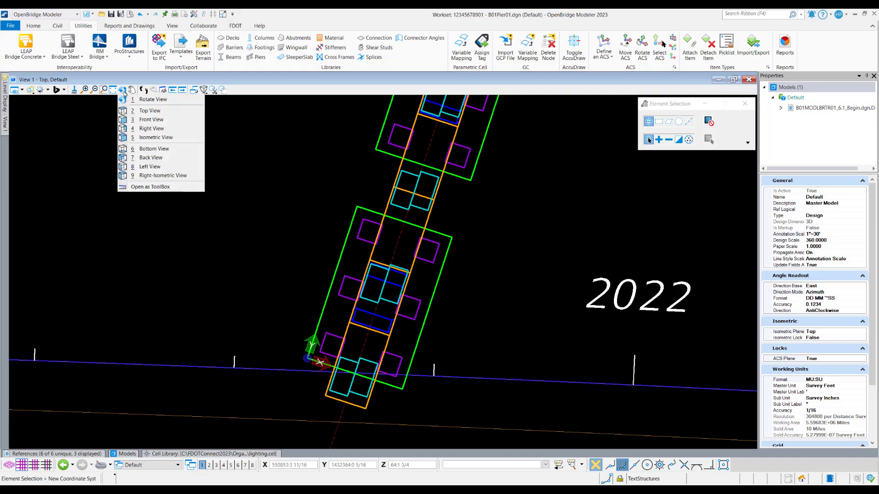
click(150, 111)
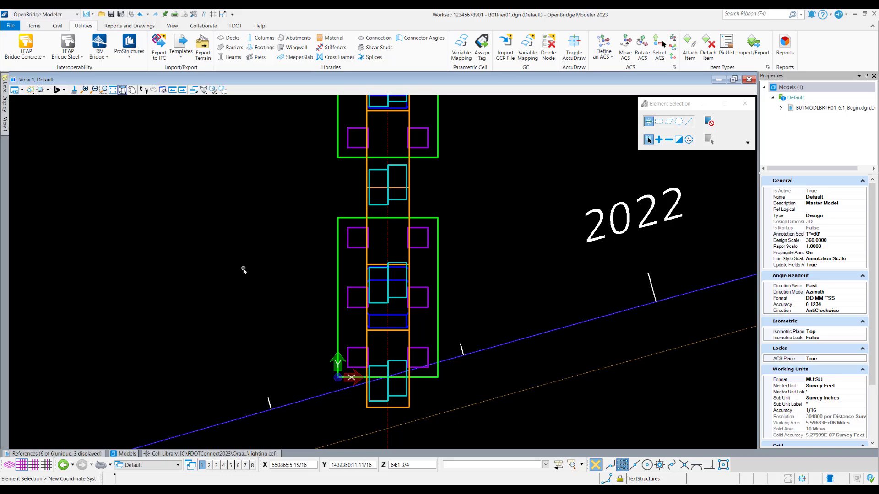
right_click(243, 270)
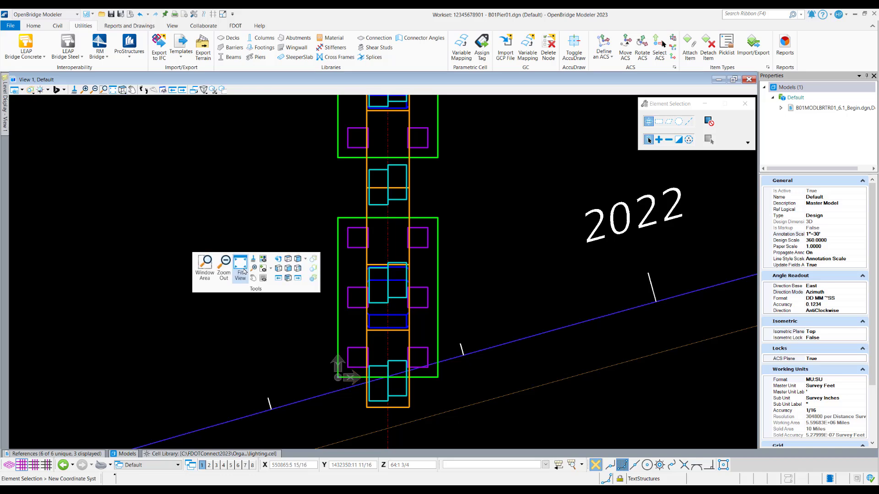
key(Escape)
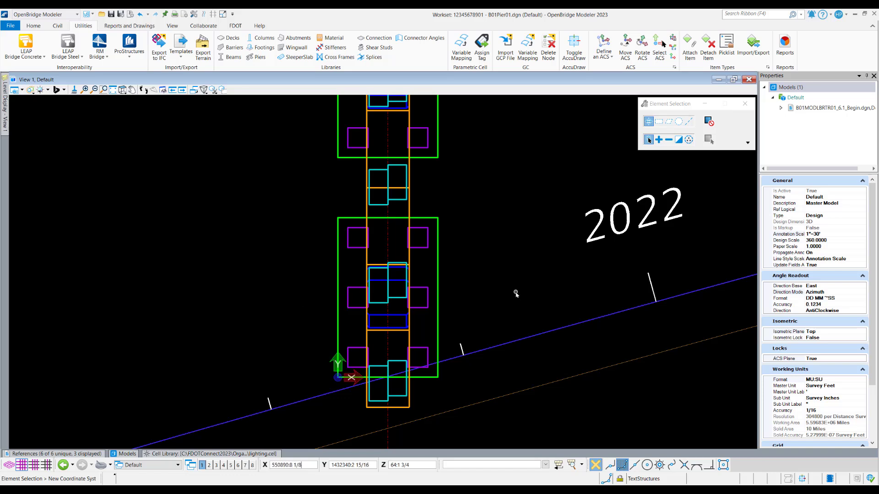
scroll(401, 343, down, 2)
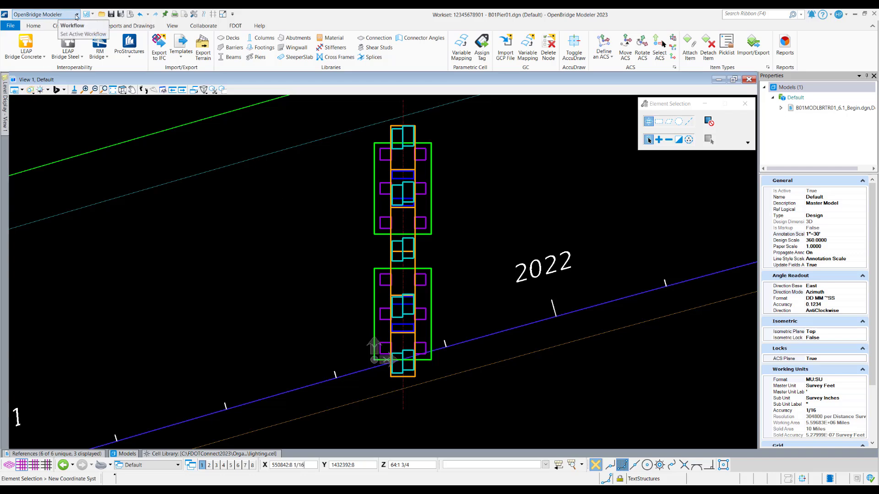
Switch to the Drawing workflow and set up a section callout with the 04_FDOT_Hidden drawing seed.
click(76, 15)
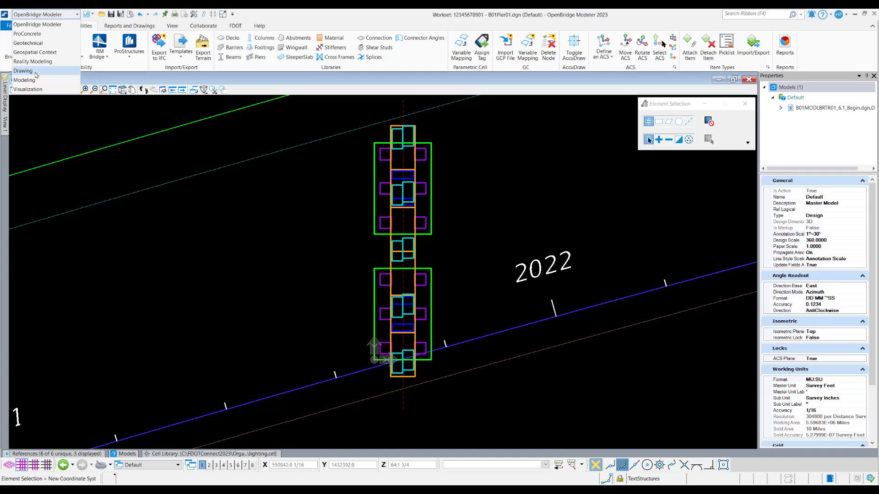
click(46, 72)
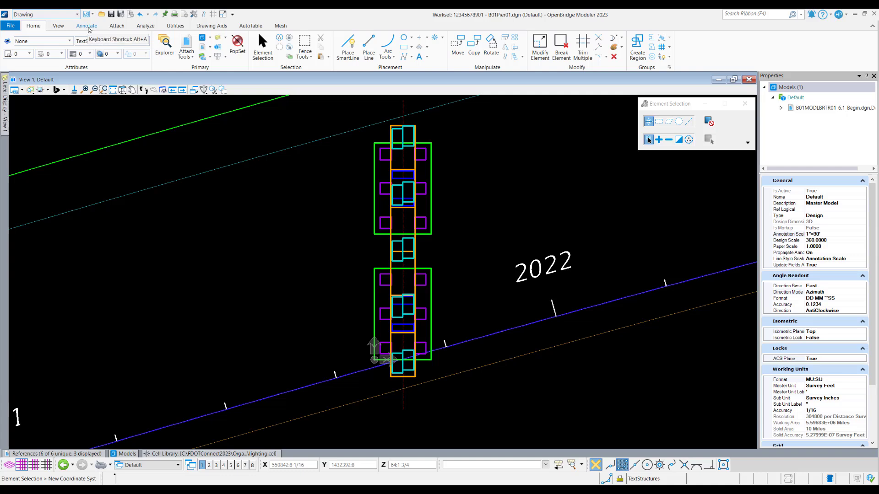
click(87, 26)
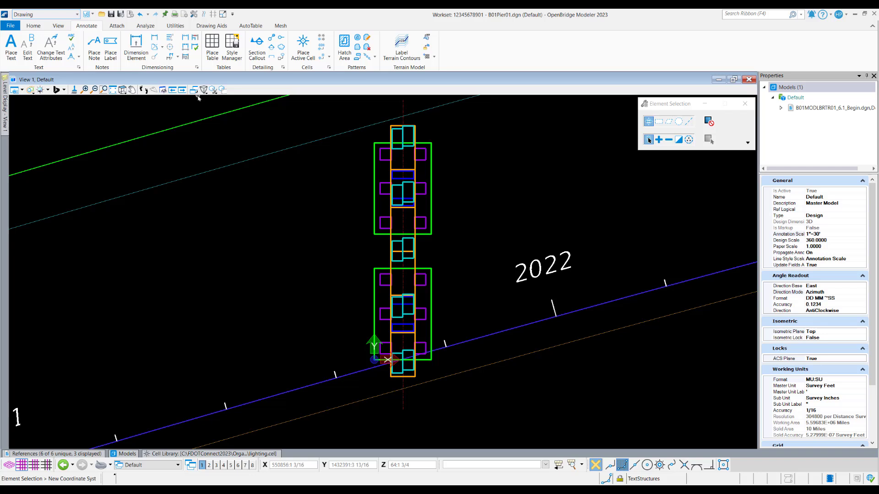
click(257, 53)
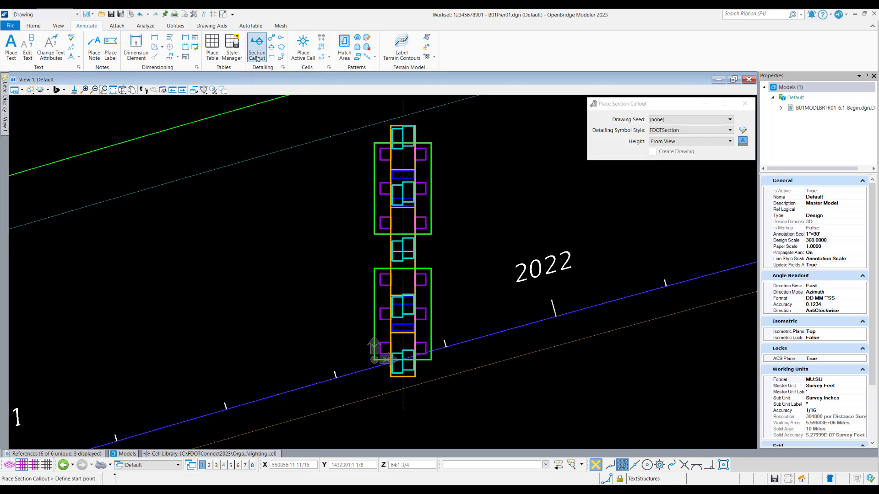
click(634, 106)
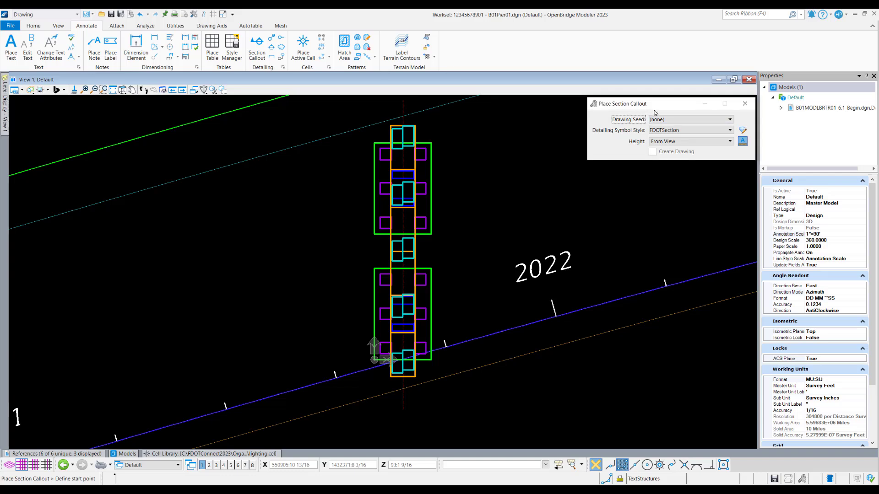
click(730, 119)
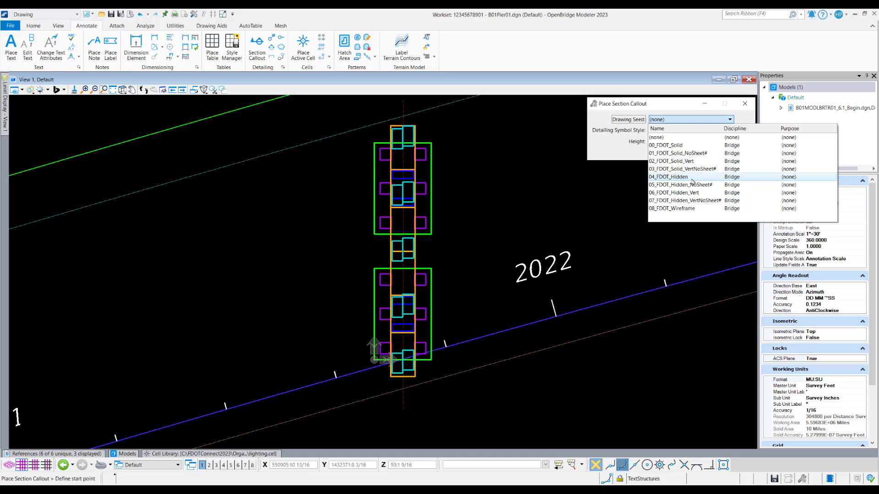
click(669, 177)
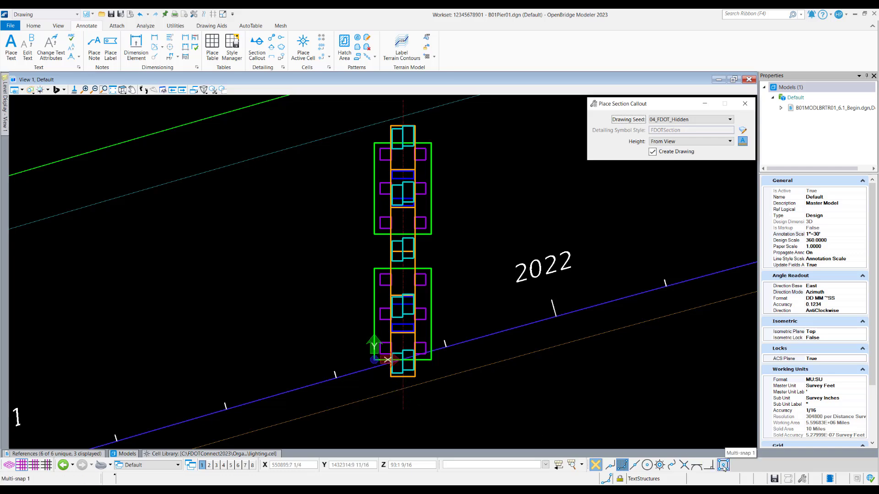
Enable Multi-snap 1 and place the section callout along the CL PIER 2 support line, from beyond the upper cap end past the lower, facing station 2022.
click(723, 466)
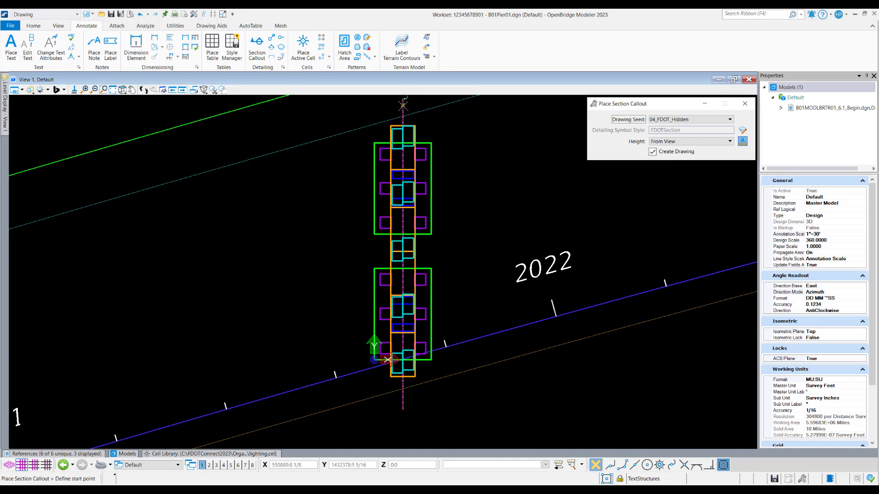
scroll(403, 105, up, 5)
scroll(404, 133, down, 2)
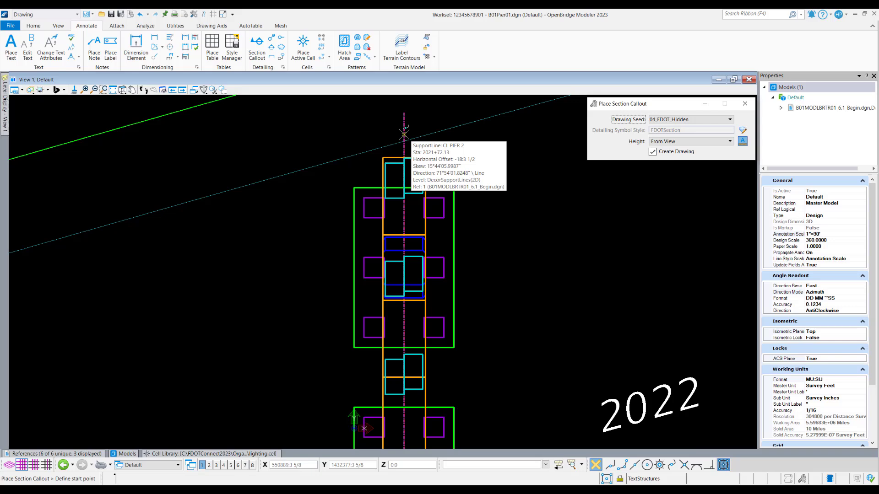
click(404, 134)
scroll(407, 138, down, 4)
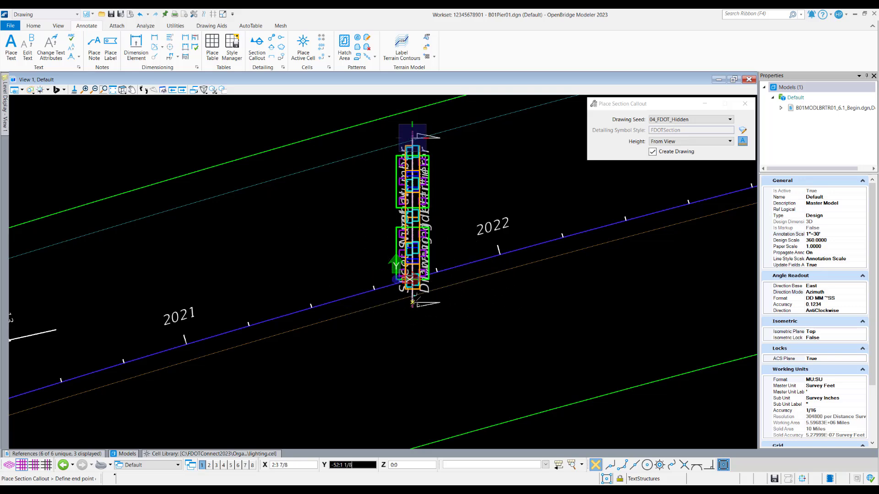
scroll(412, 296, up, 2)
scroll(412, 296, up, 4)
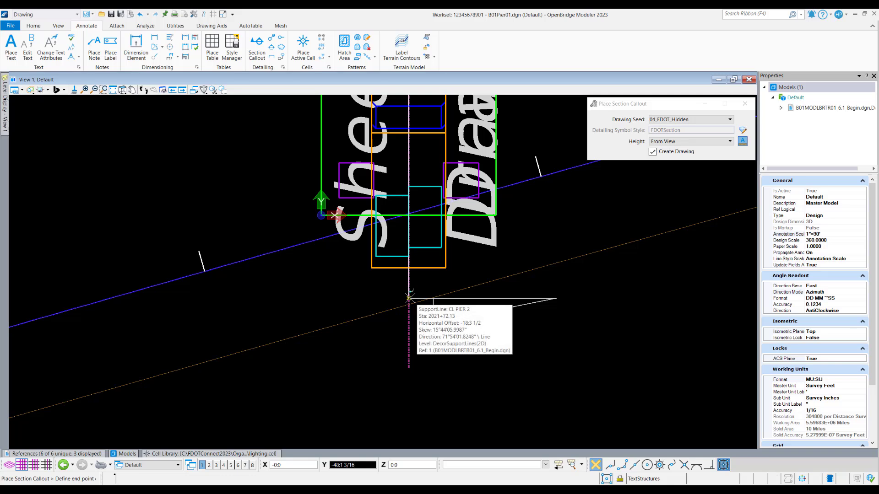
click(408, 298)
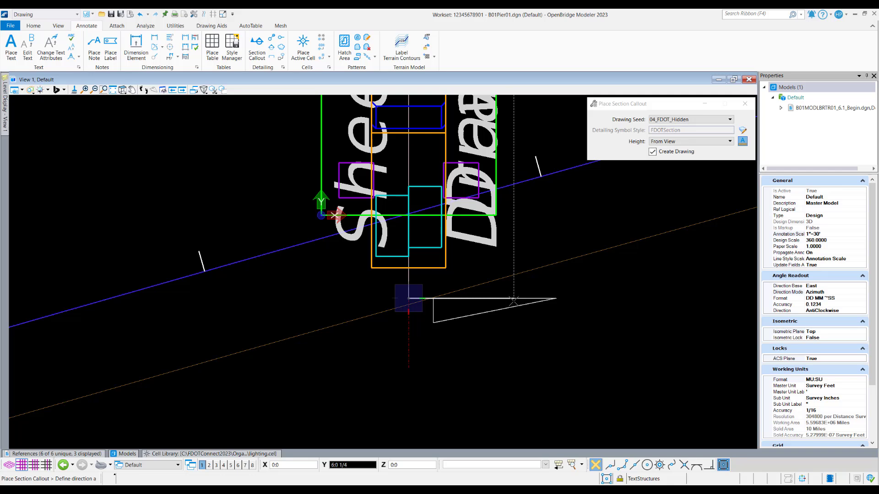
click(513, 301)
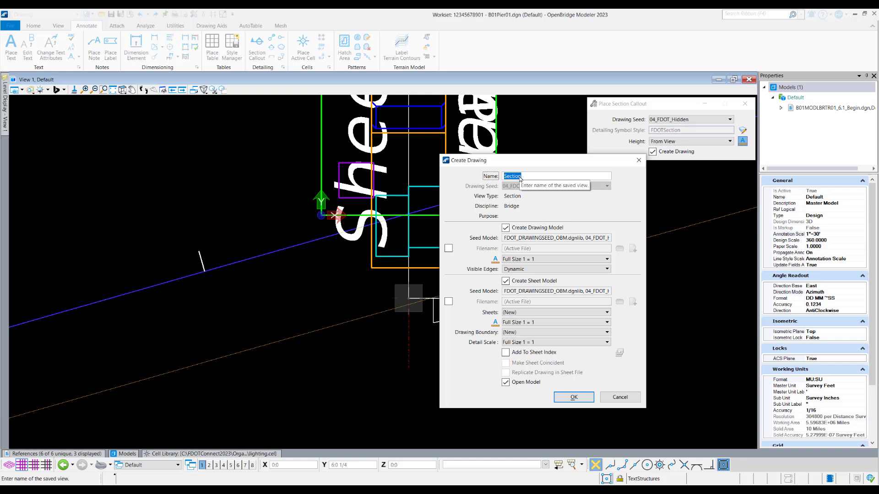
Name the drawing Pier 2 Elevation and set both the drawing model's annotation scale and the detail scale to 3/16"=1'-0".
text(Pier 2 Elevat)
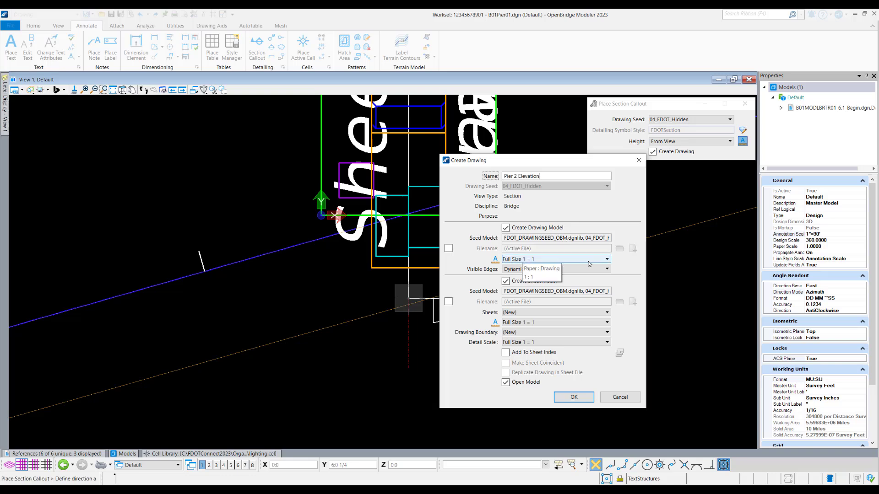
click(608, 260)
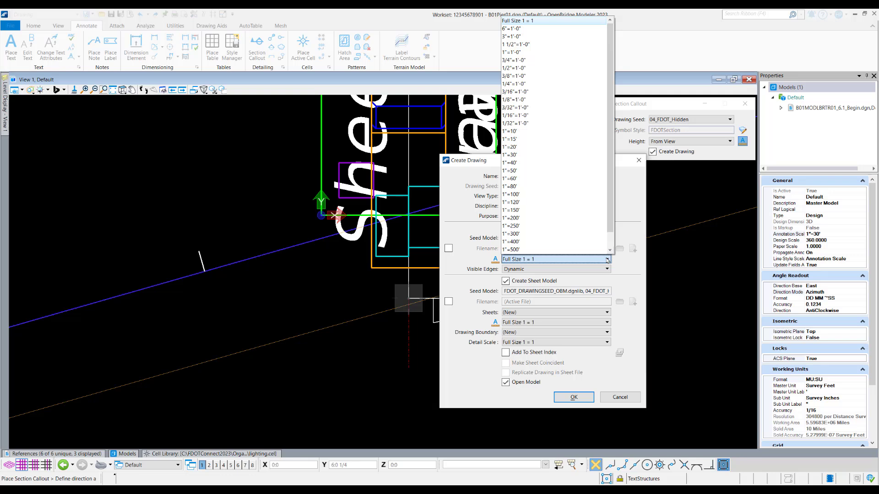
click(551, 93)
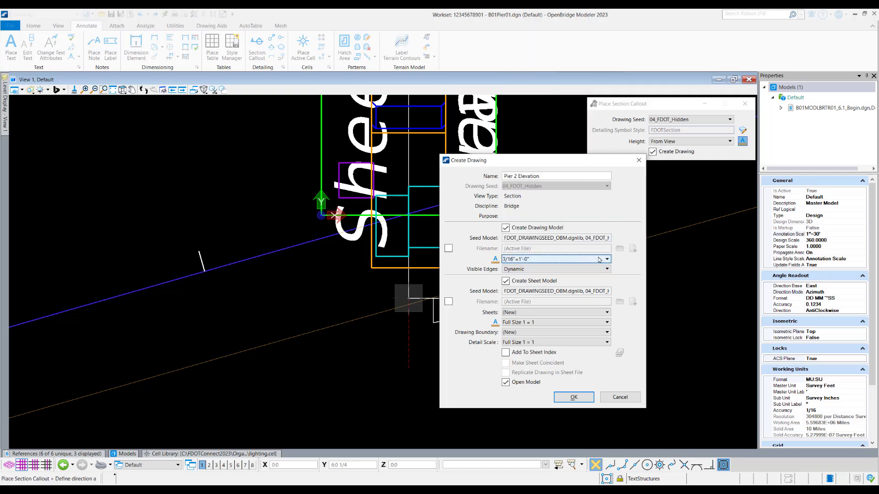
click(524, 344)
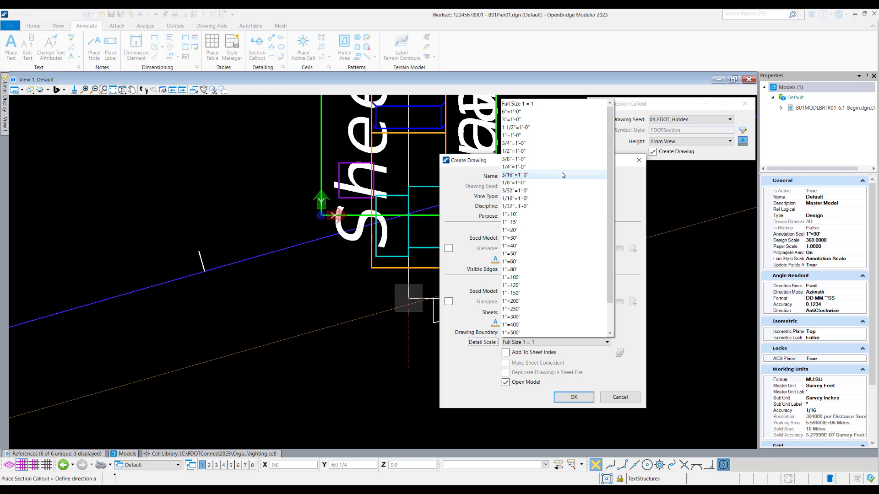
click(562, 175)
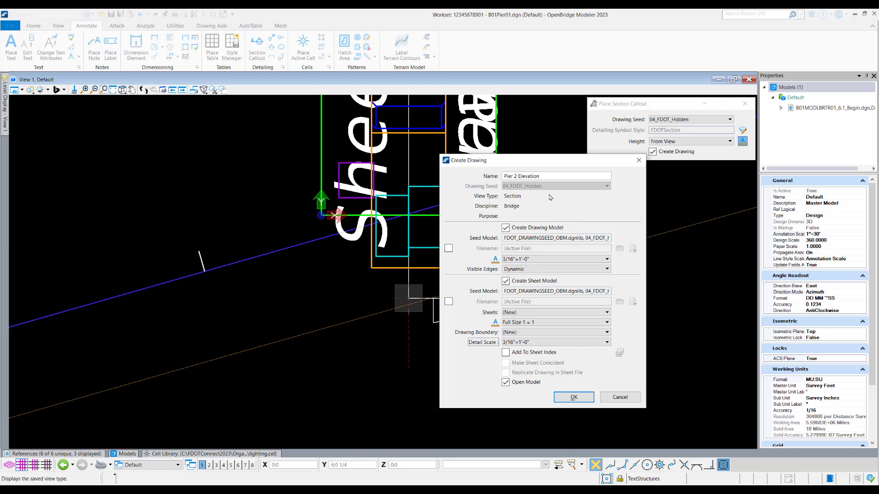
Create the Pier 2 Elevation drawing and sheet models, and return to the Default design model.
click(574, 398)
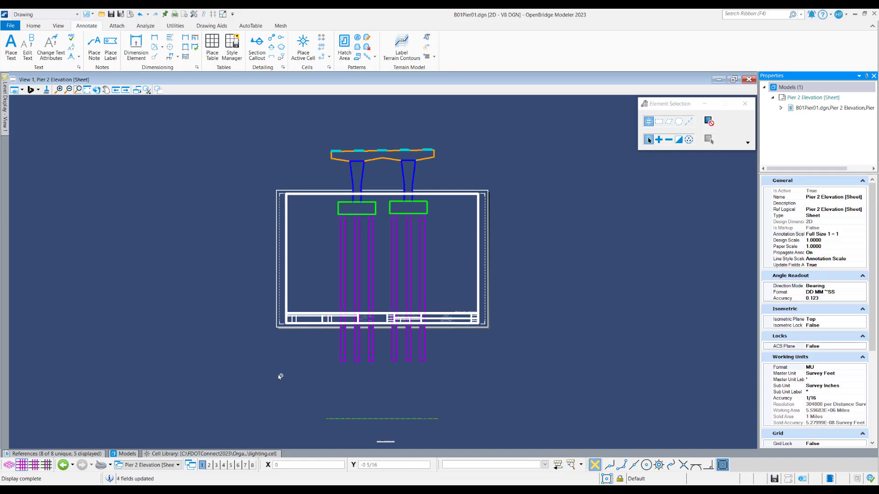
click(127, 454)
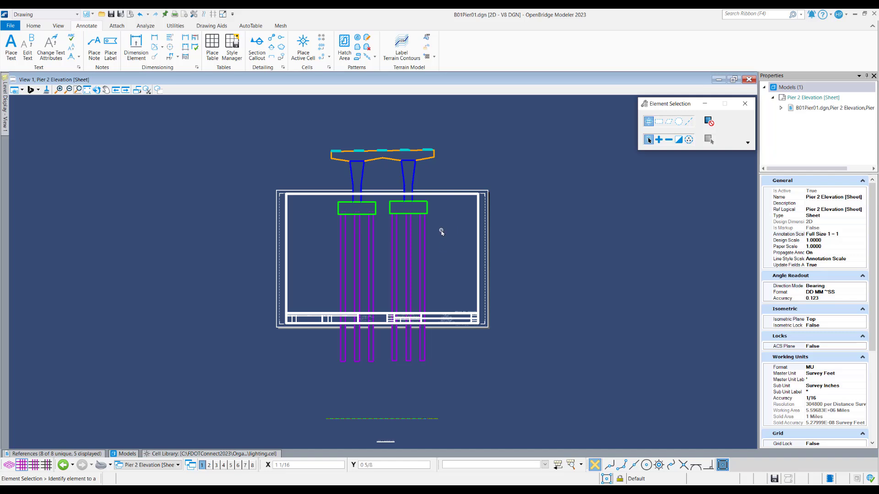
click(122, 454)
click(127, 454)
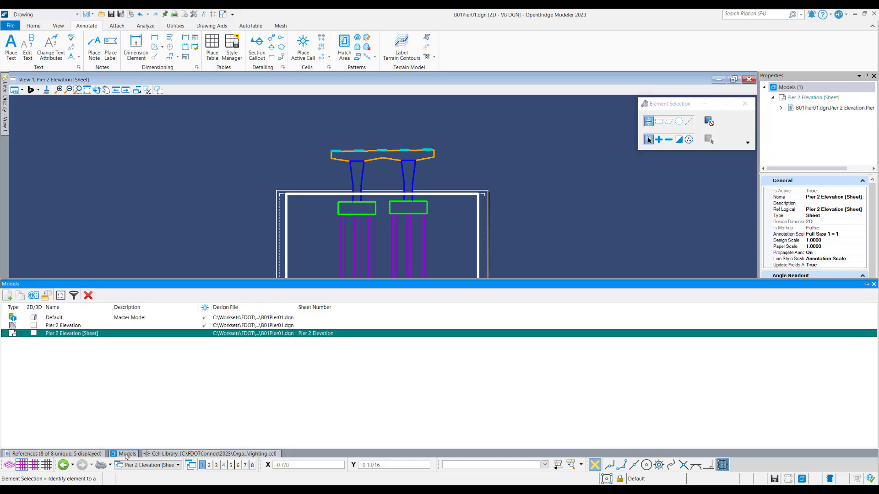
double_click(58, 320)
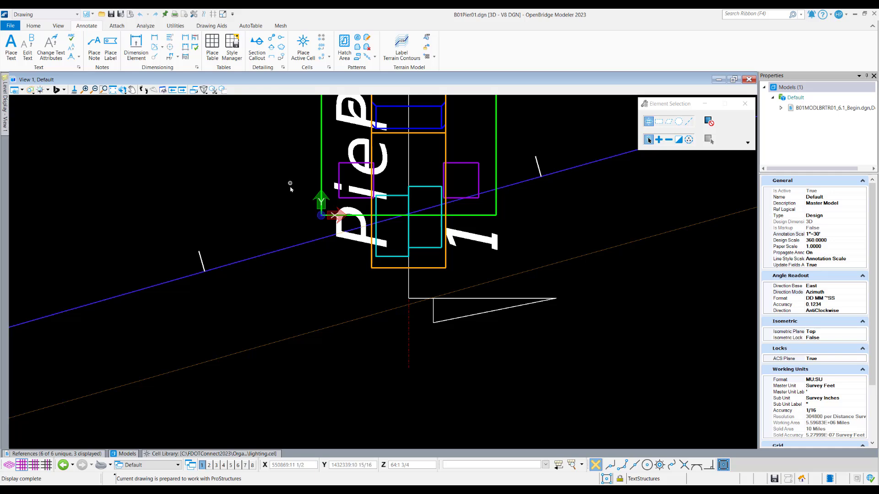
Rotate the Default model freely into a 3D view showing Pier 2 standing above its section callout.
scroll(339, 235, down, 6)
scroll(316, 239, up, 2)
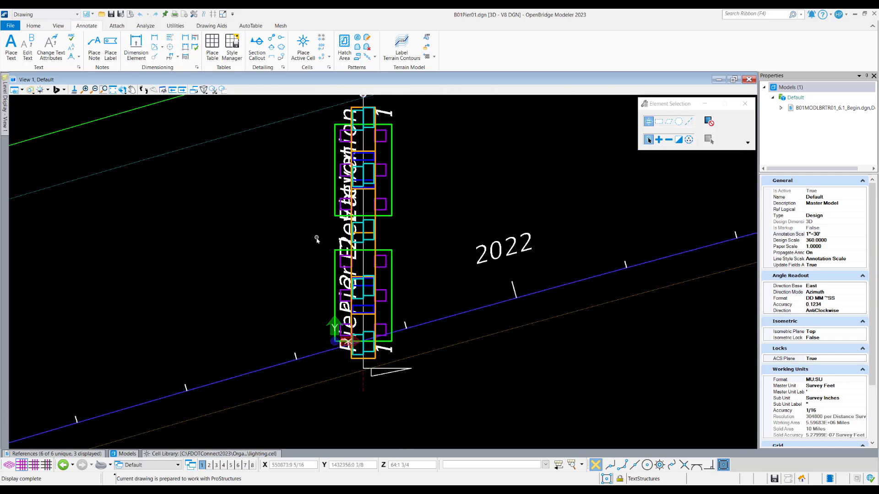
scroll(317, 238, down, 2)
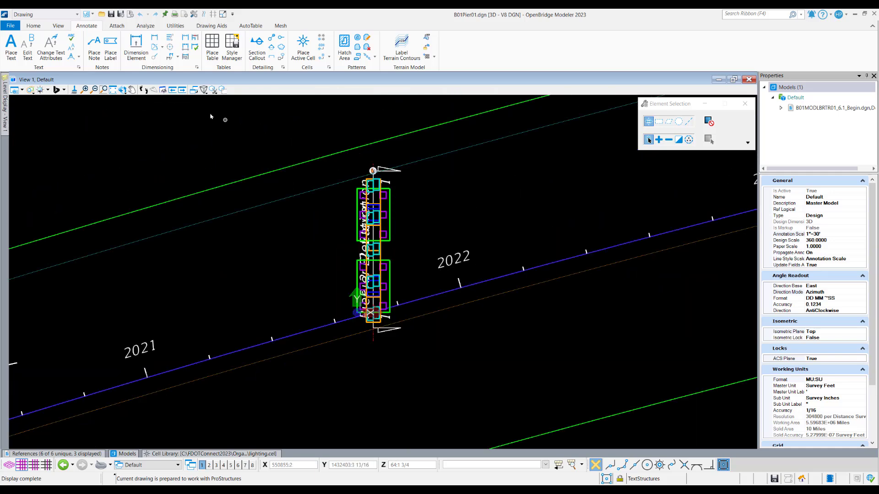
click(122, 90)
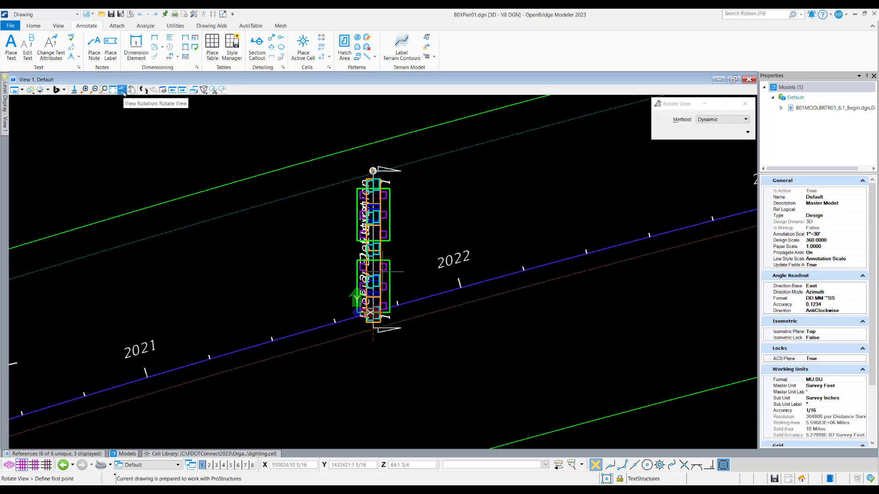
click(123, 91)
click(136, 101)
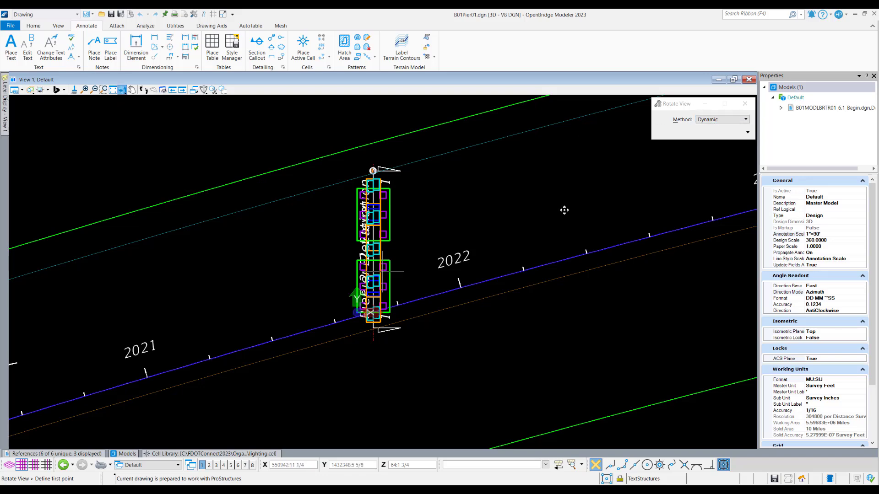
click(331, 304)
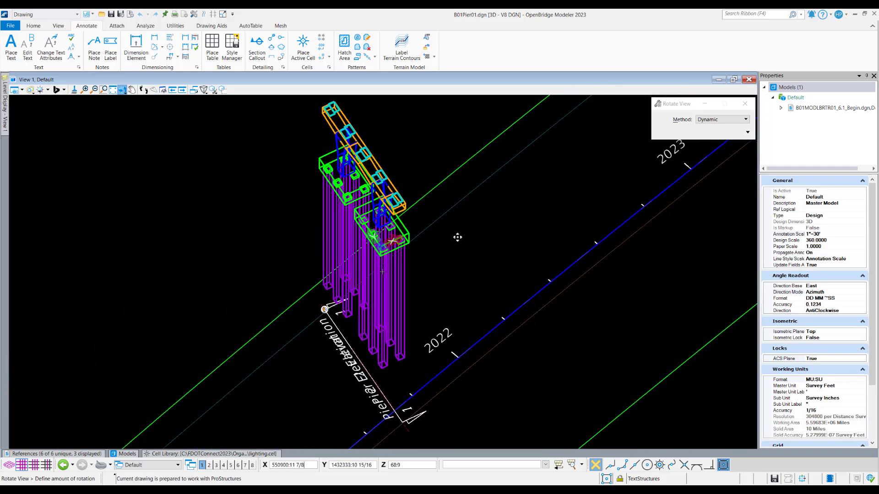
click(492, 218)
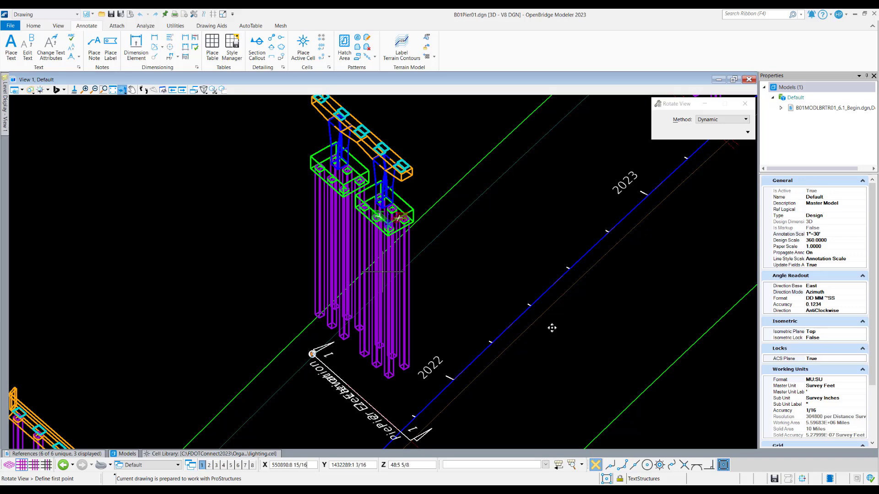
right_click(478, 294)
middle_drag(433, 303, 424, 262)
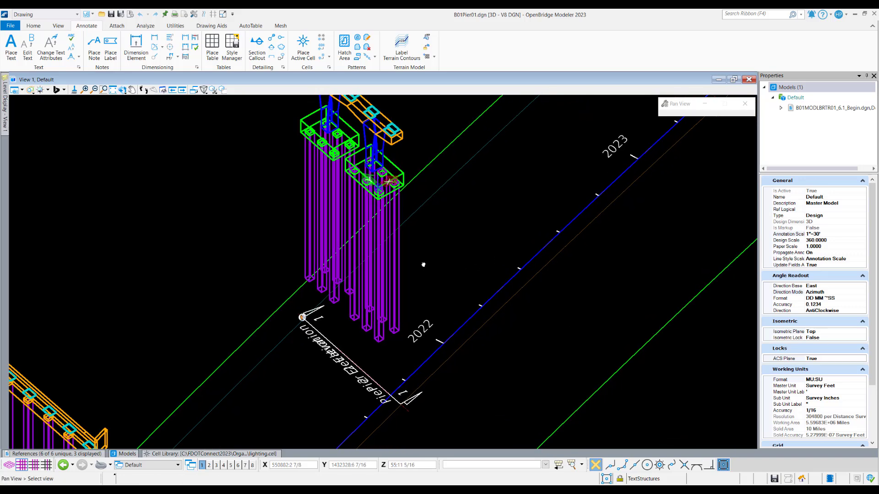
Select the Pier 2 Elevation section callout and examine its clip volume and height relative to the pier and CL PIER 2 line.
click(415, 402)
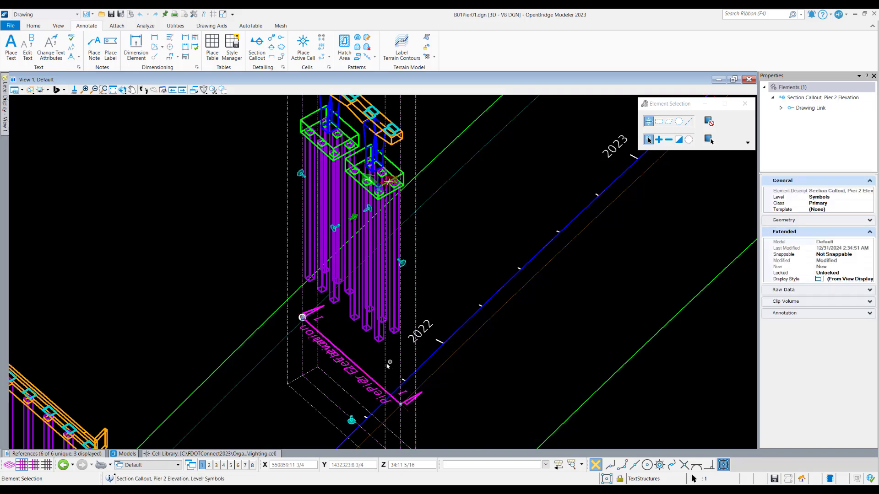
scroll(388, 364, down, 2)
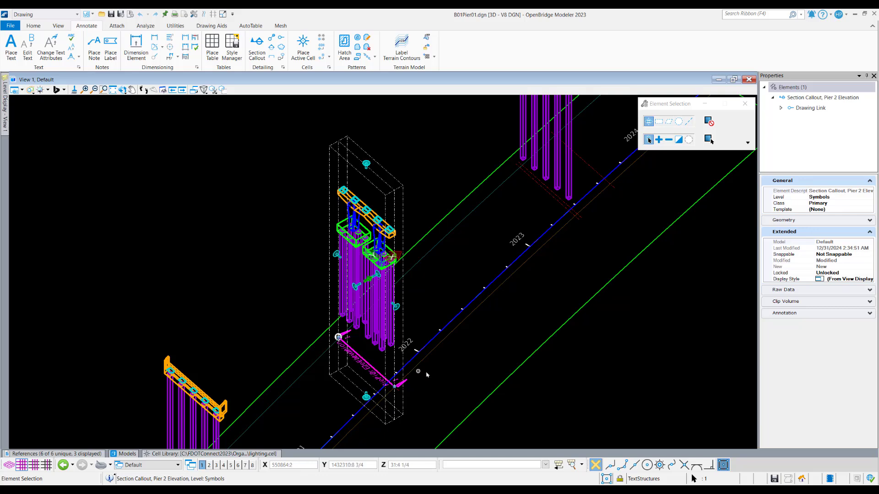
scroll(373, 391, up, 2)
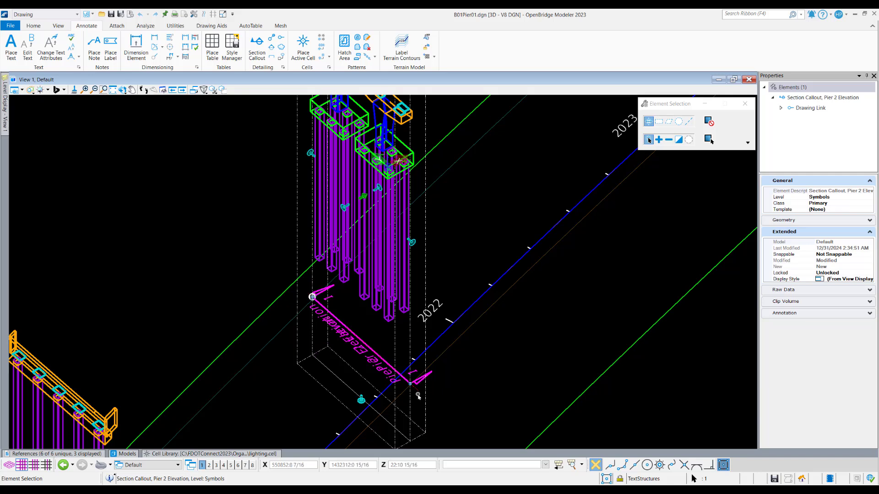
mouse_move(416, 392)
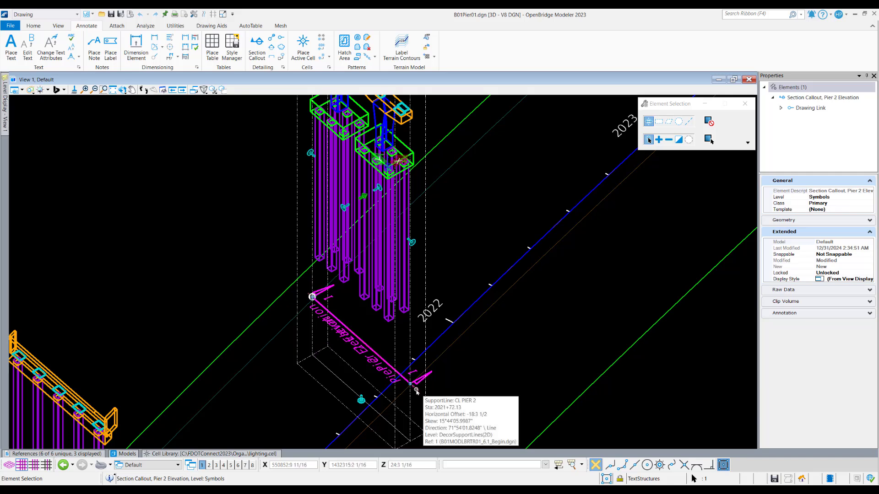
scroll(425, 311, down, 2)
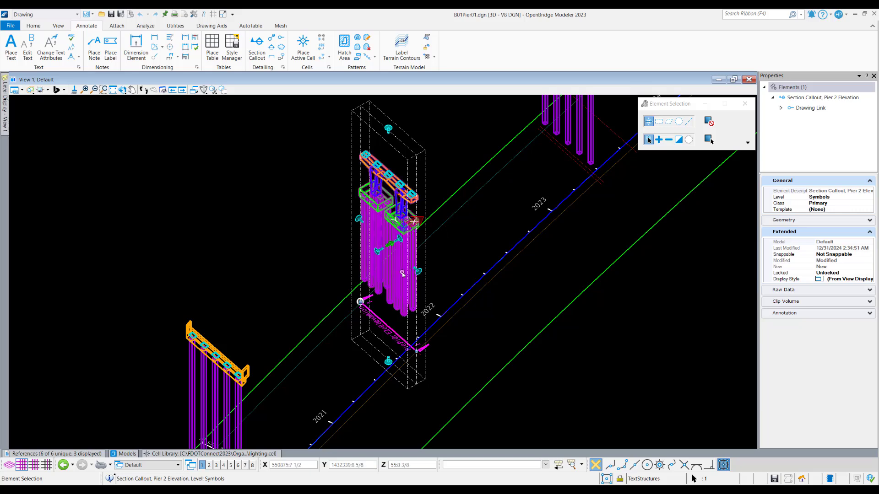
scroll(389, 368, up, 2)
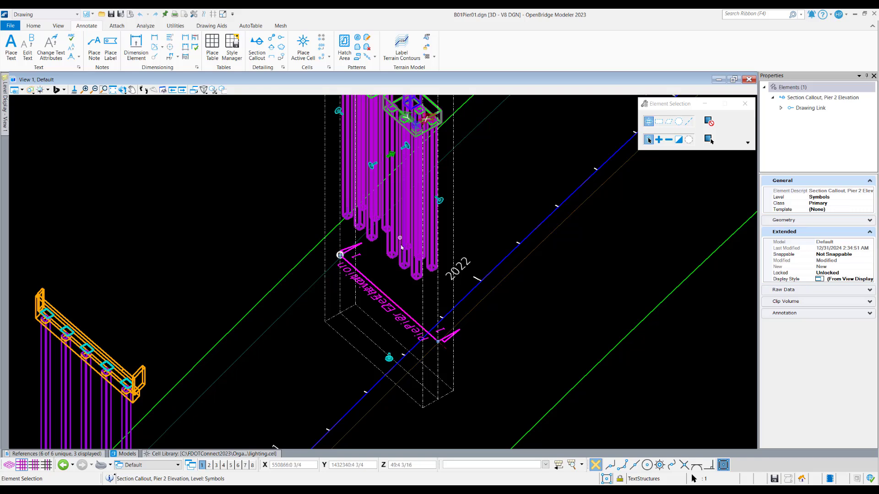
scroll(401, 247, down, 2)
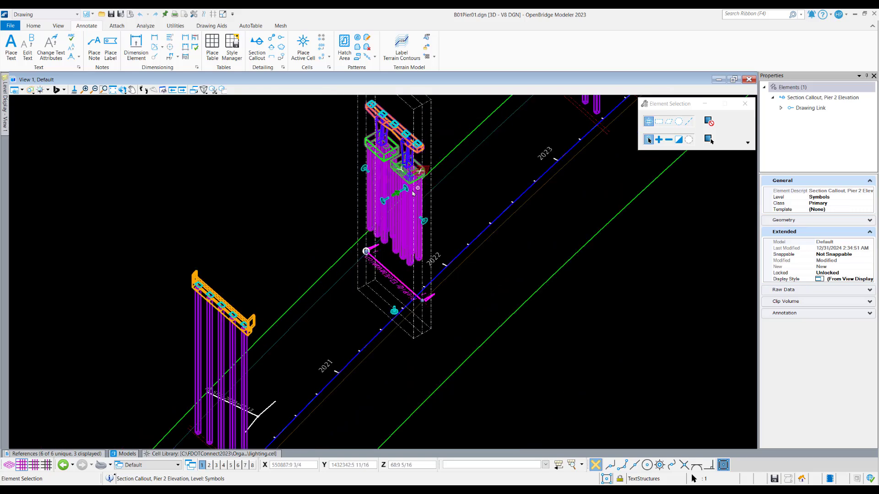
scroll(395, 309, up, 2)
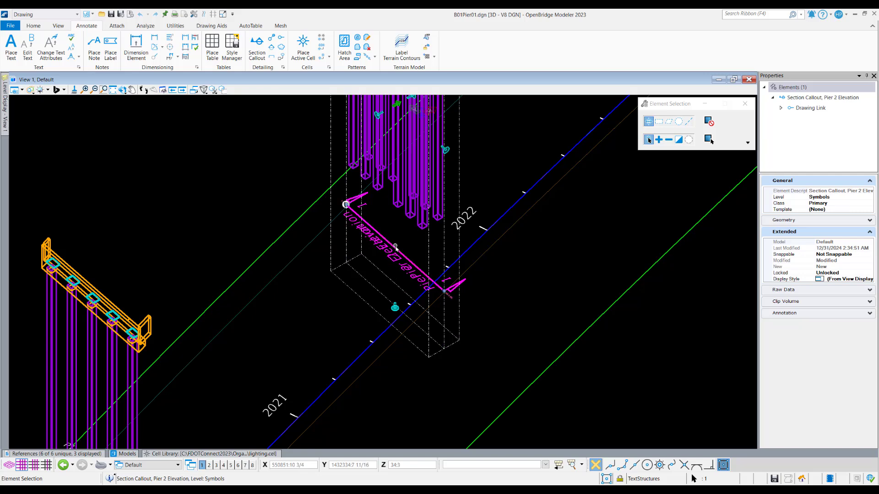
click(393, 309)
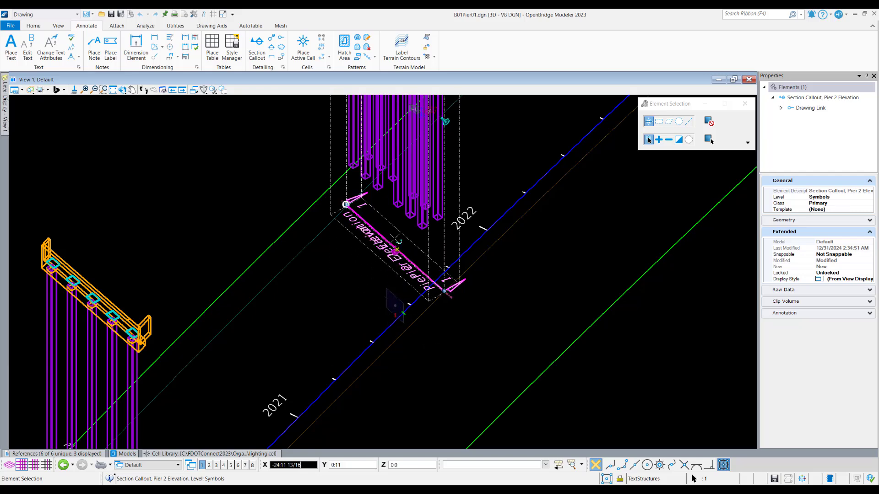
click(366, 281)
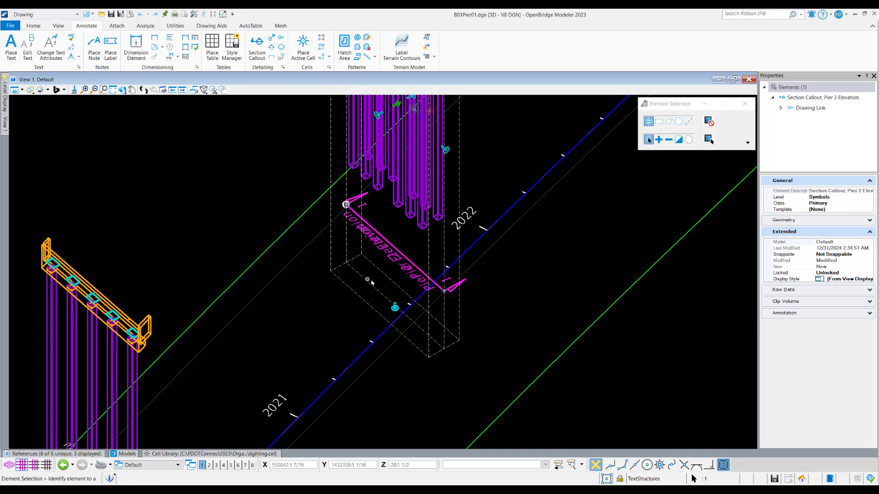
scroll(355, 306, down, 2)
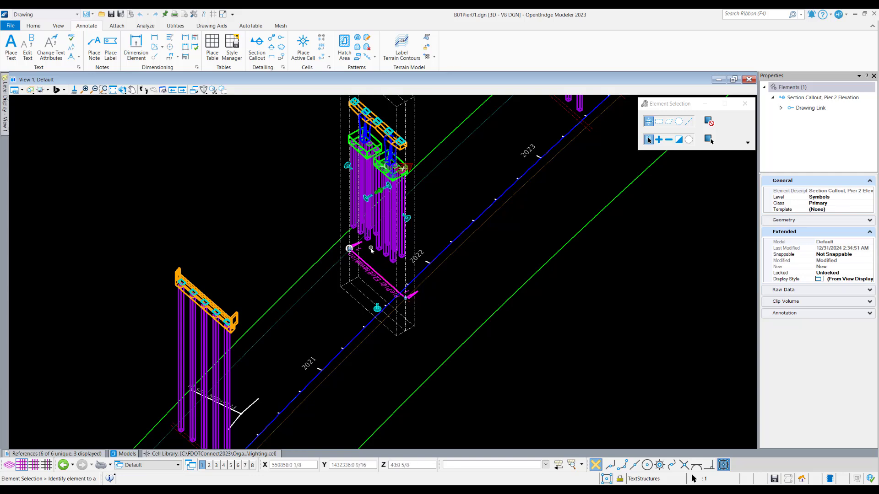
Move the Pier 2 Elevation section callout from its line end near the alignment by X 0, Y 0 and Z 100 feet, and deselect it.
click(39, 29)
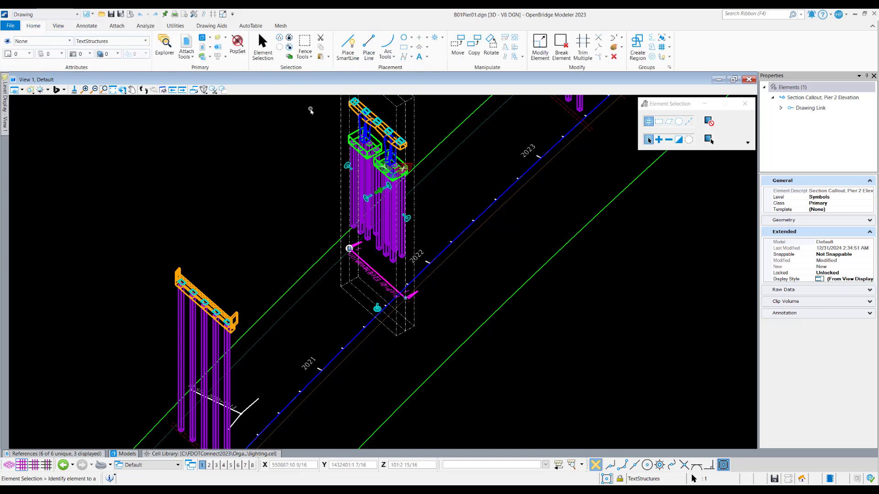
click(458, 53)
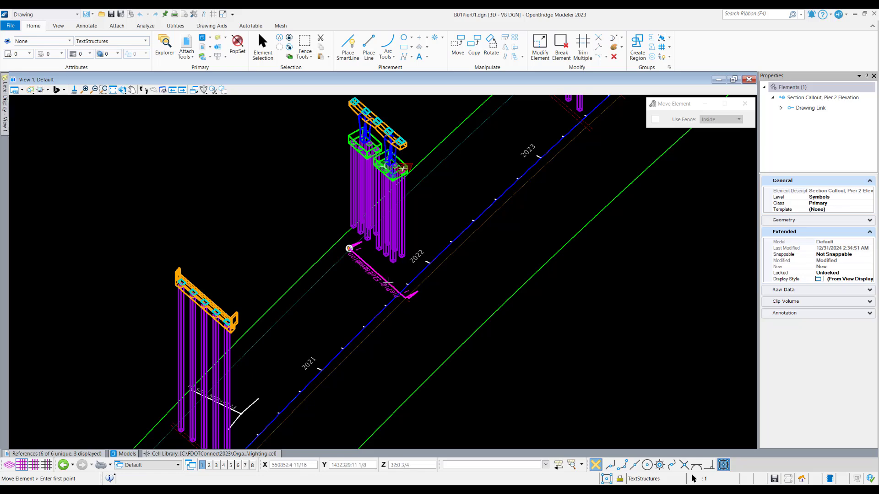
scroll(389, 283, up, 5)
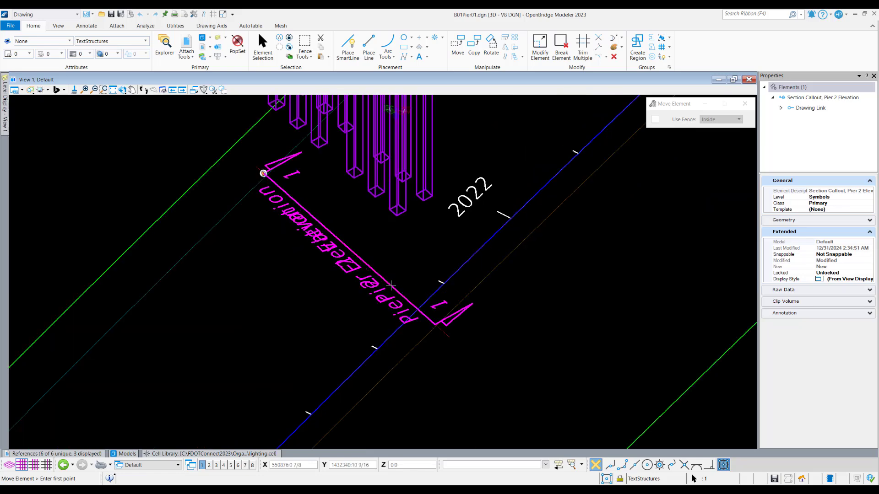
click(435, 323)
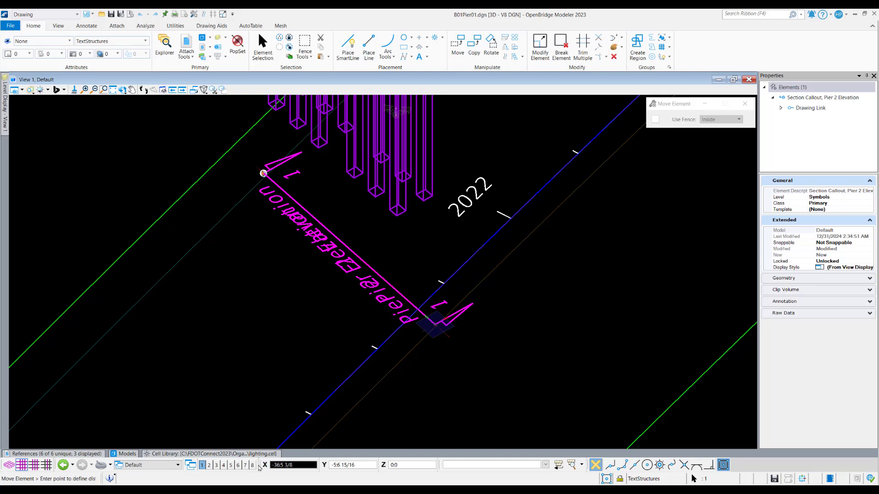
click(286, 465)
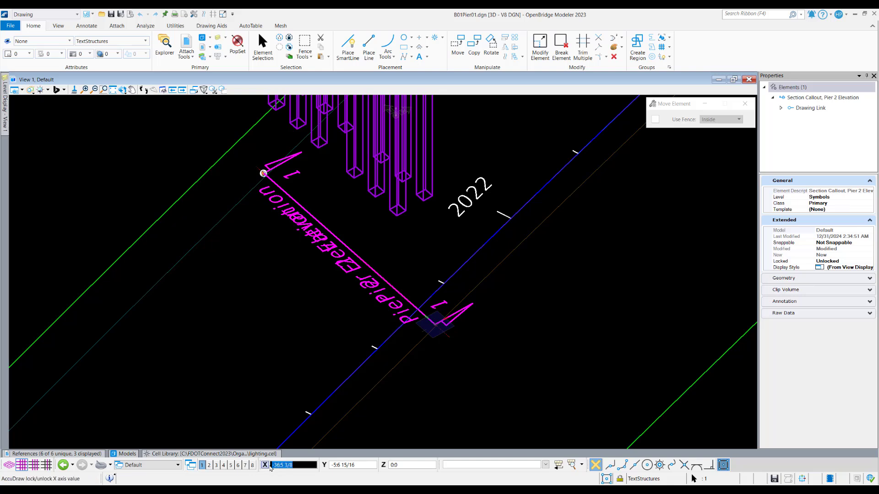
text(0)
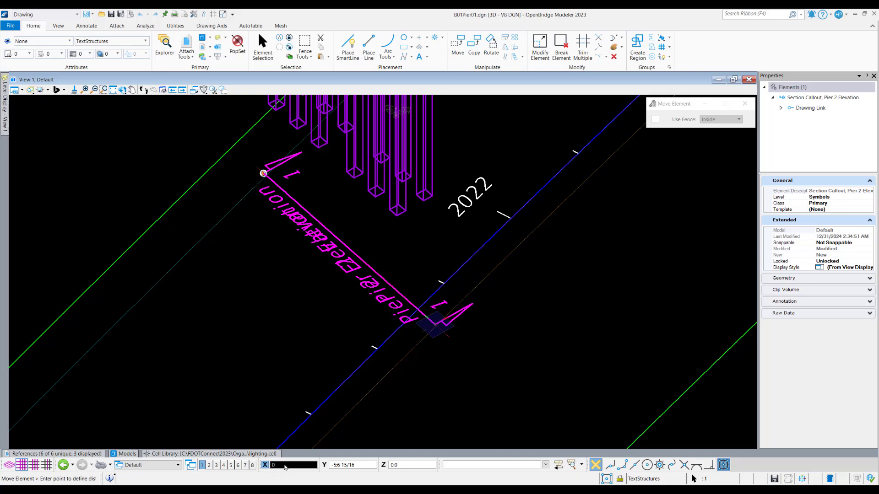
key(Tab)
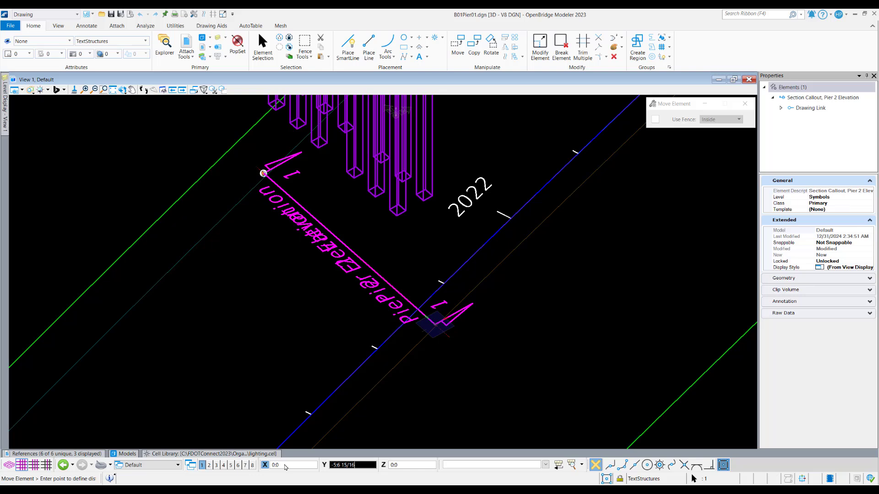
text(0)
key(Tab)
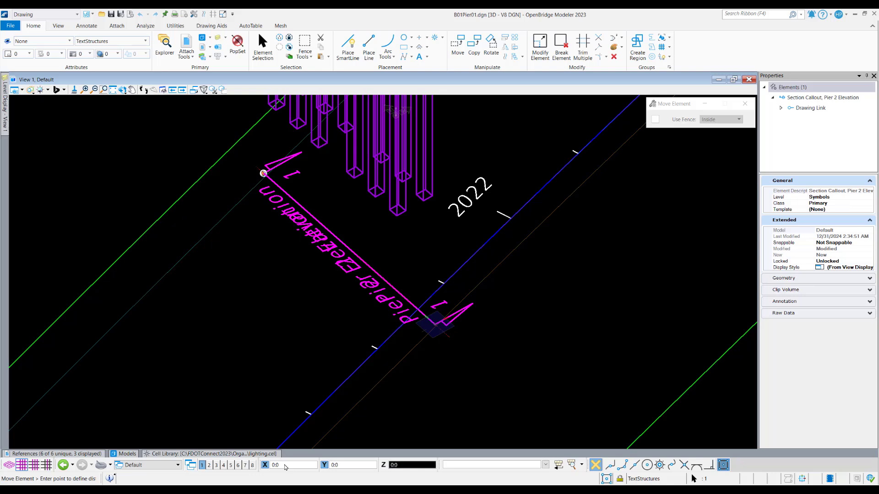
text(10)
scroll(366, 338, down, 3)
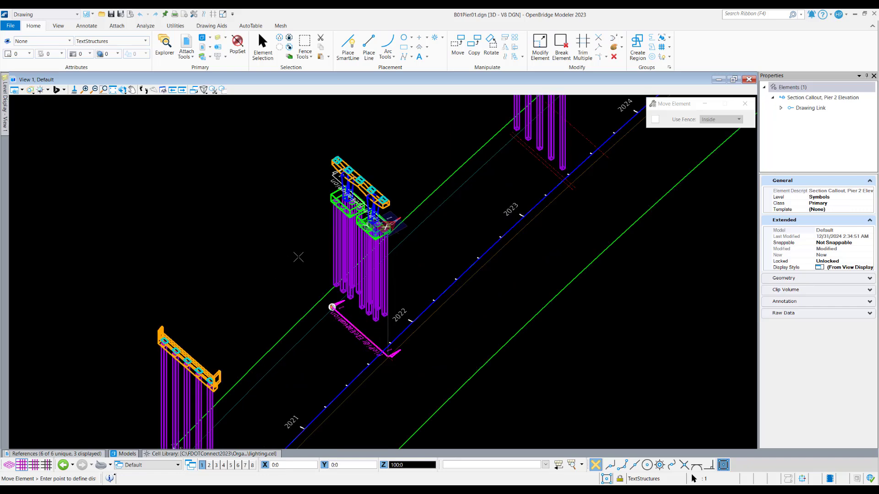
click(392, 224)
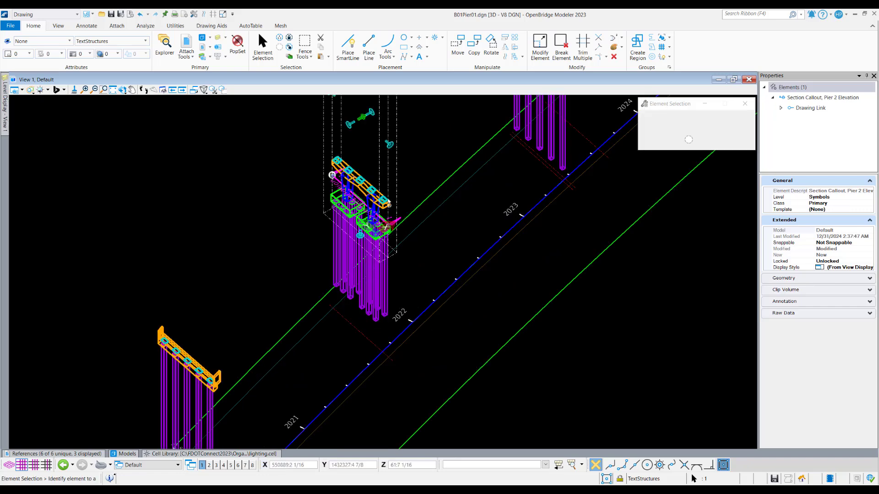
scroll(395, 223, up, 2)
scroll(392, 227, up, 2)
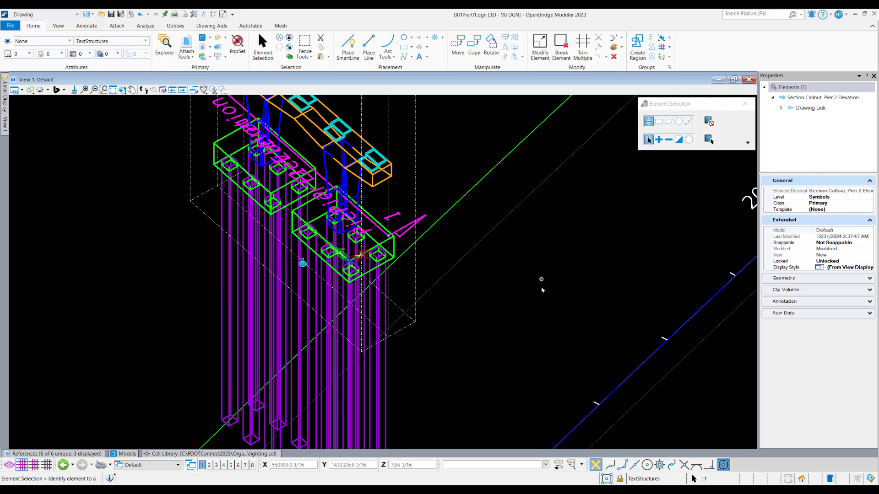
click(553, 317)
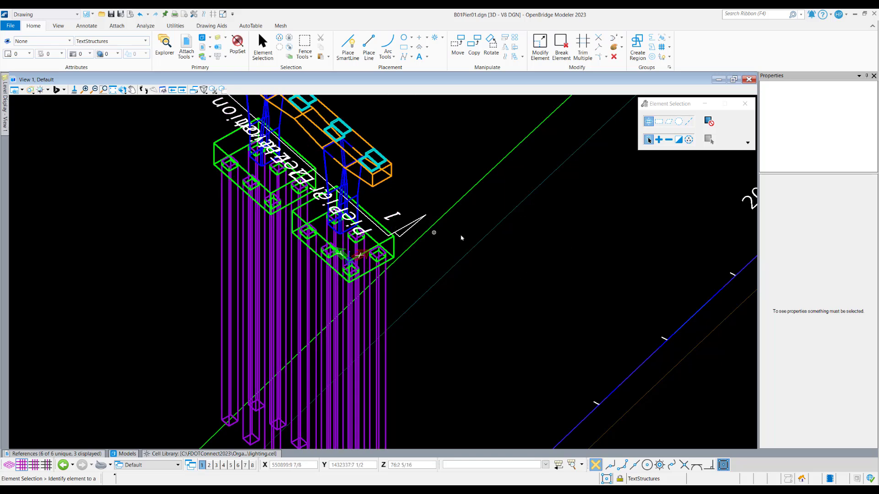
scroll(380, 310, down, 3)
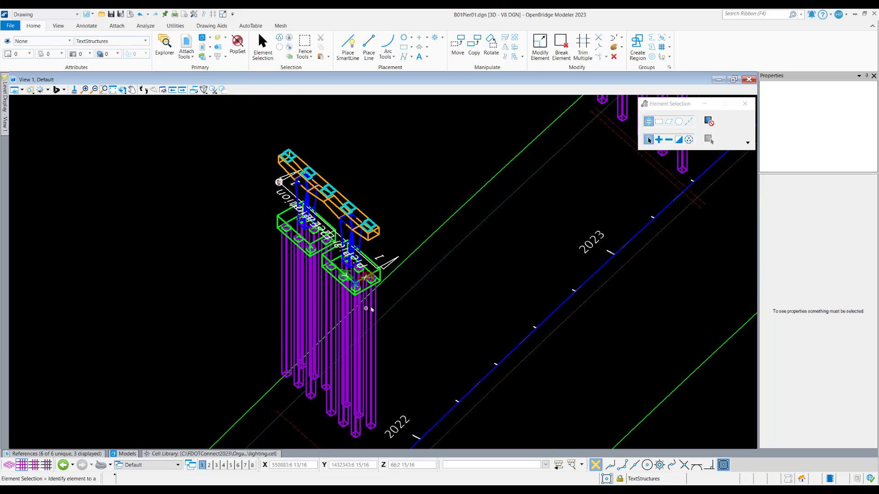
Switch the Default model to the Right View so that Pier 2 and its section callout are seen side-on.
scroll(382, 310, up, 3)
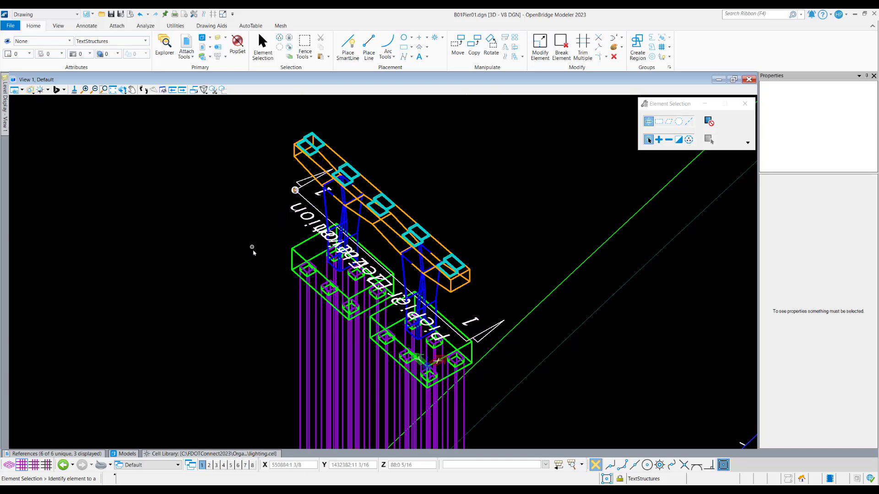
scroll(559, 260, down, 2)
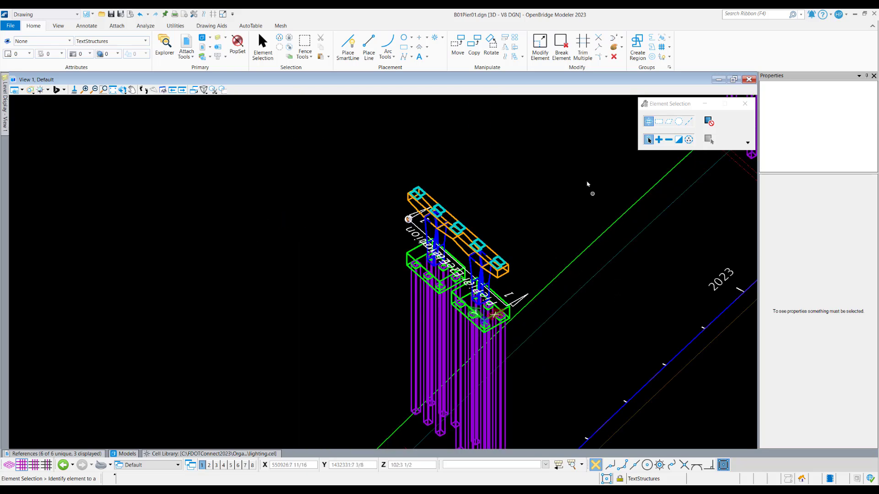
click(123, 90)
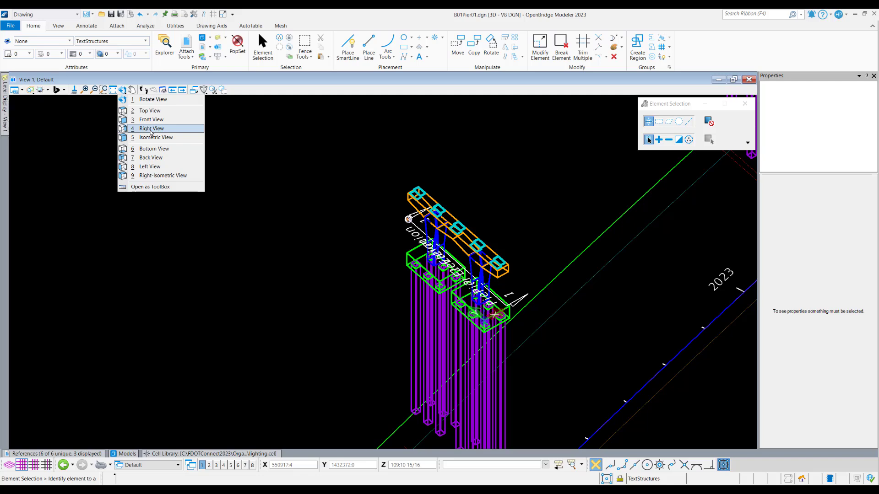
click(151, 130)
scroll(291, 314, down, 2)
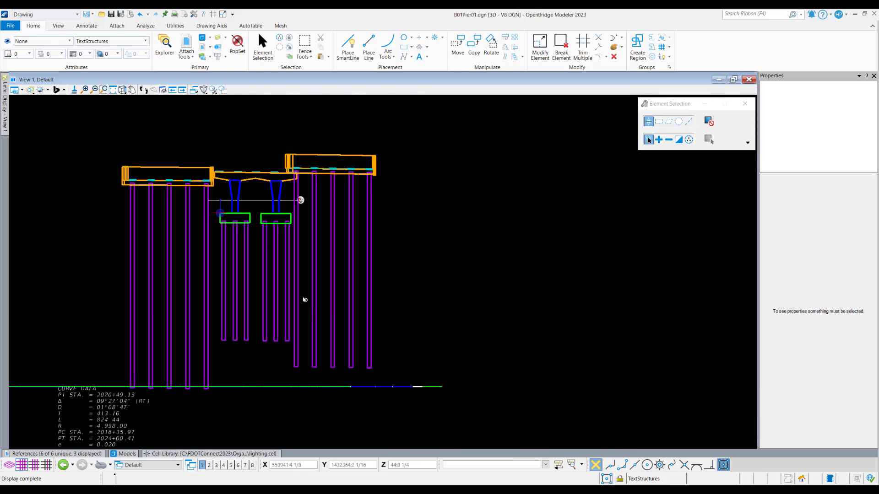
scroll(216, 184, up, 1)
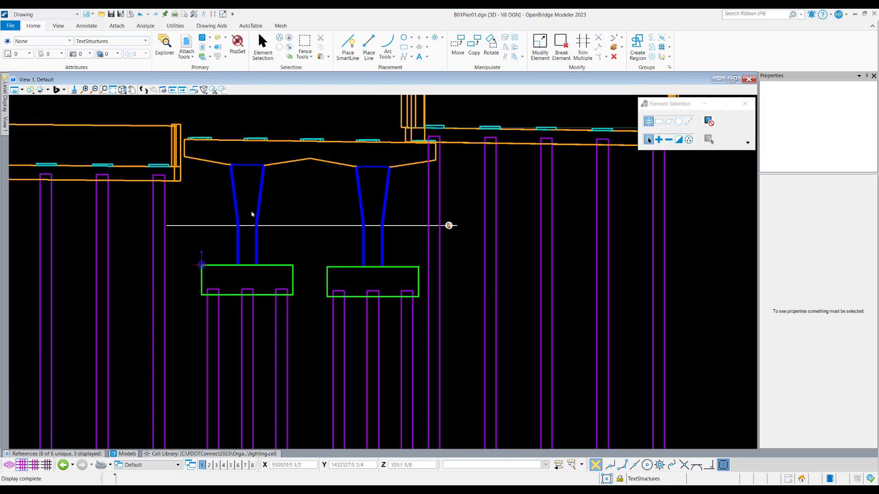
scroll(252, 129, up, 1)
Select the Pier 2 Elevation section callout and raise the lower edge of its clip volume to just below the pier footings.
click(321, 226)
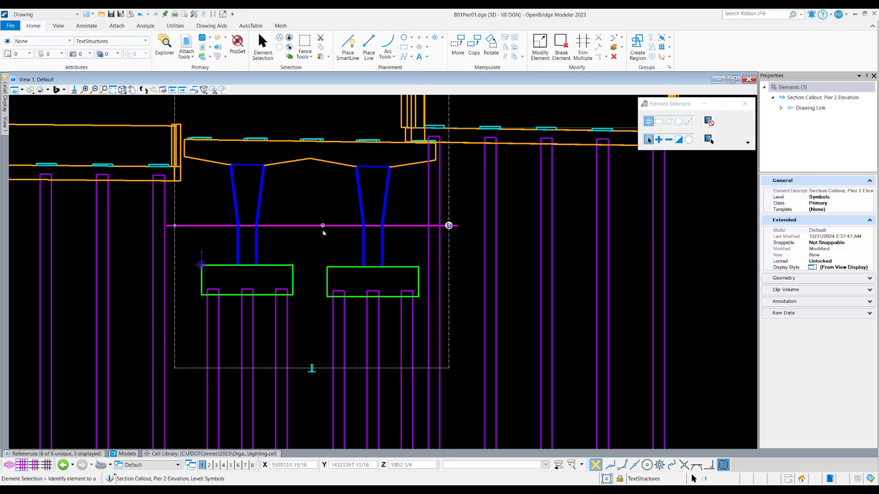
scroll(326, 369, down, 2)
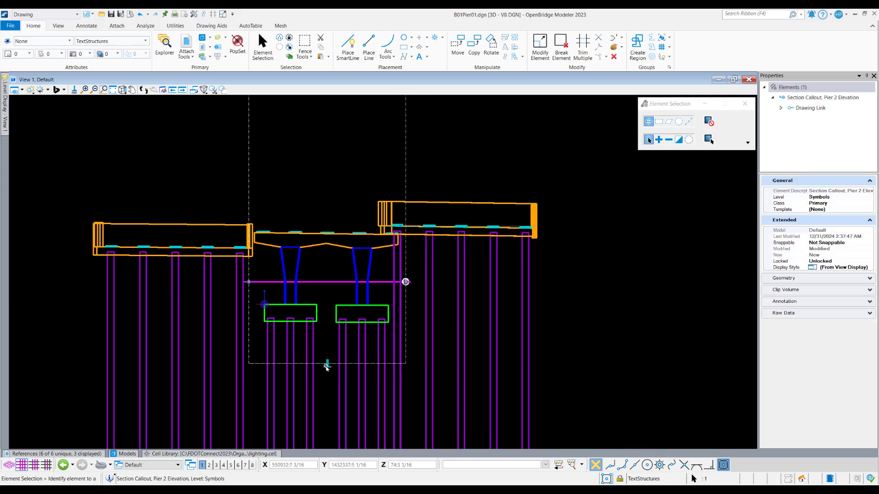
click(327, 364)
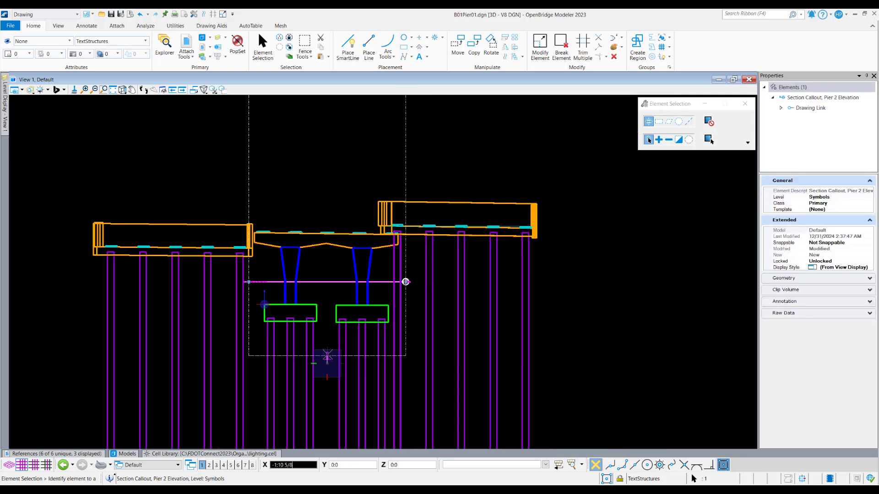
click(326, 332)
Lower the upper edge of the callout's clip volume to just above the Pier 2 cap and pedestals, and deselect the callout.
scroll(338, 390, down, 3)
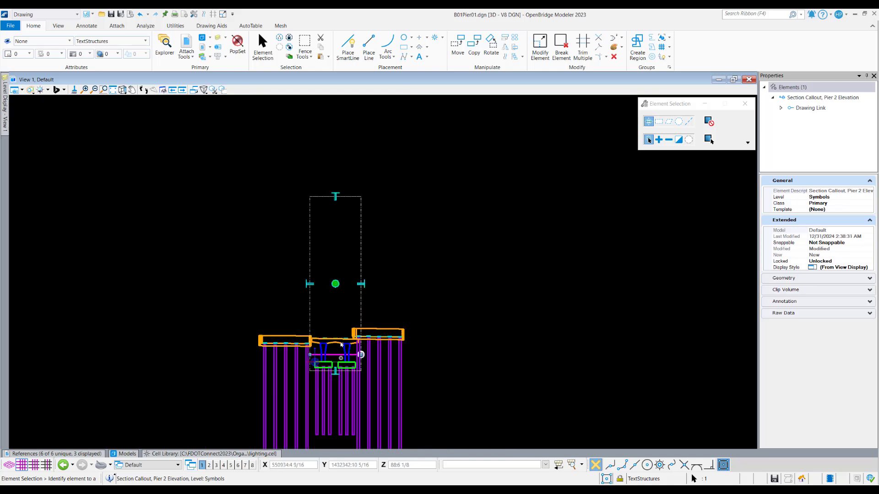
click(335, 196)
scroll(335, 339, up, 4)
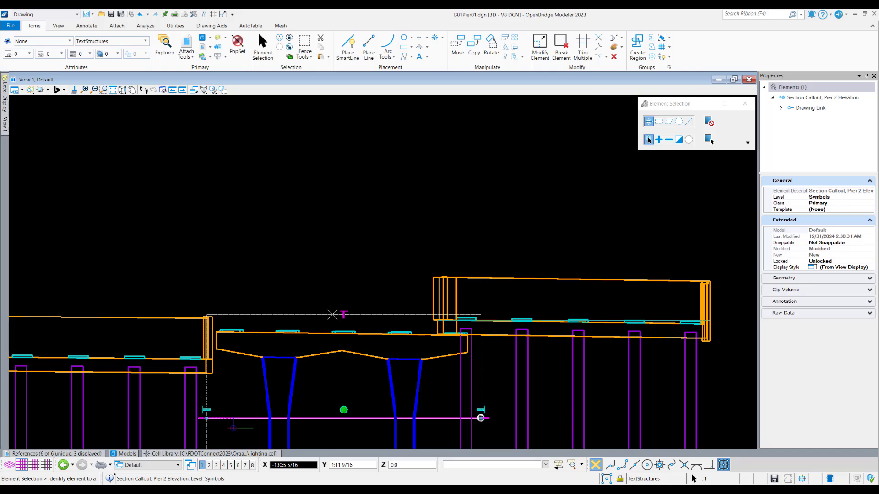
click(332, 315)
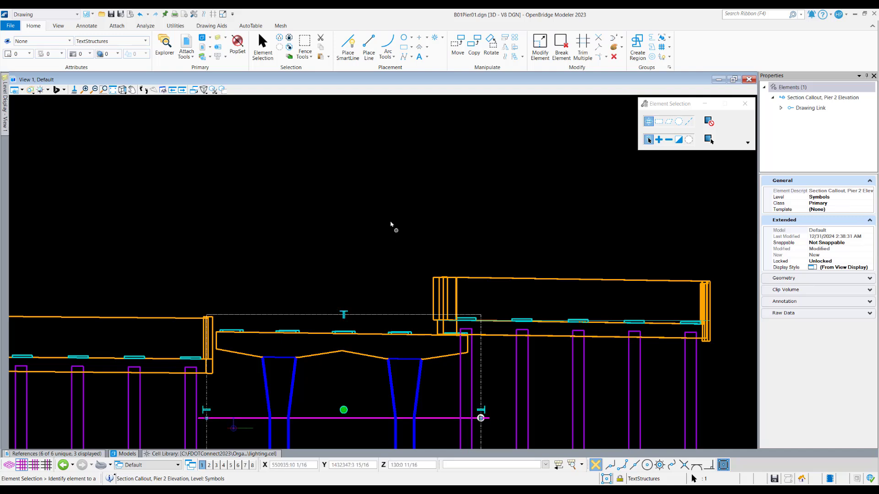
click(367, 205)
scroll(326, 221, down, 2)
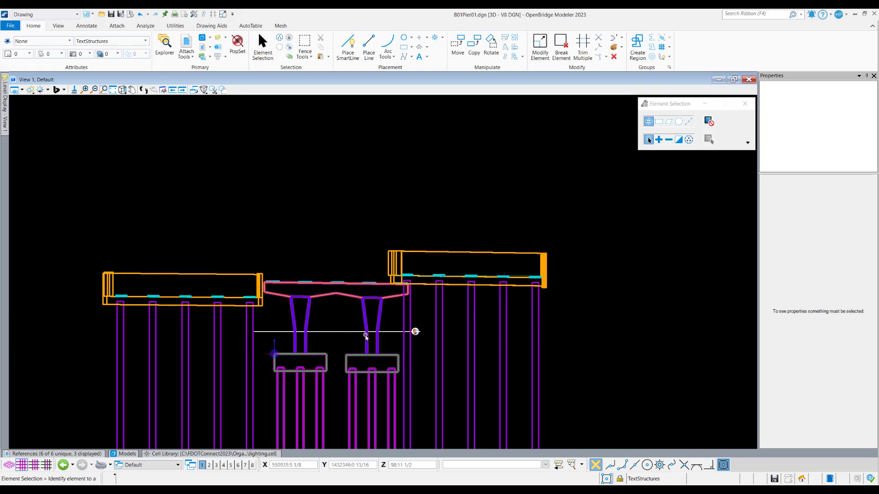
Open the Pier 2 Elevation [Sheet] model from the file's model list.
click(124, 454)
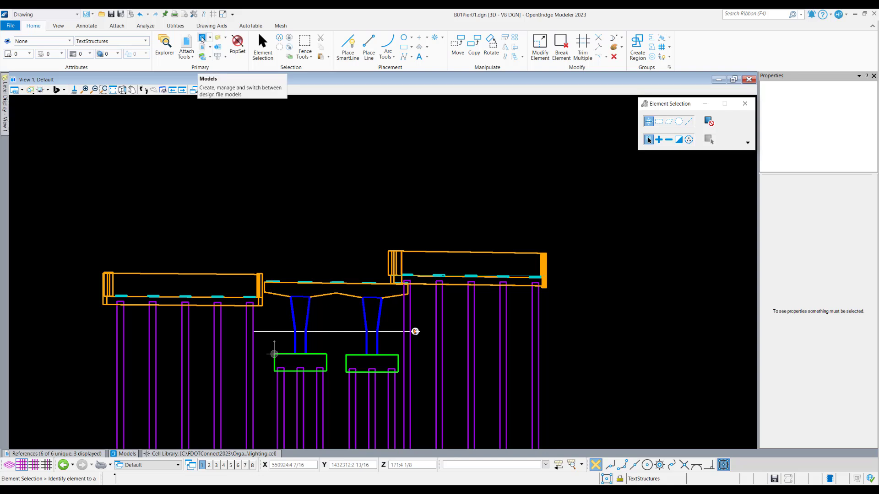
click(202, 38)
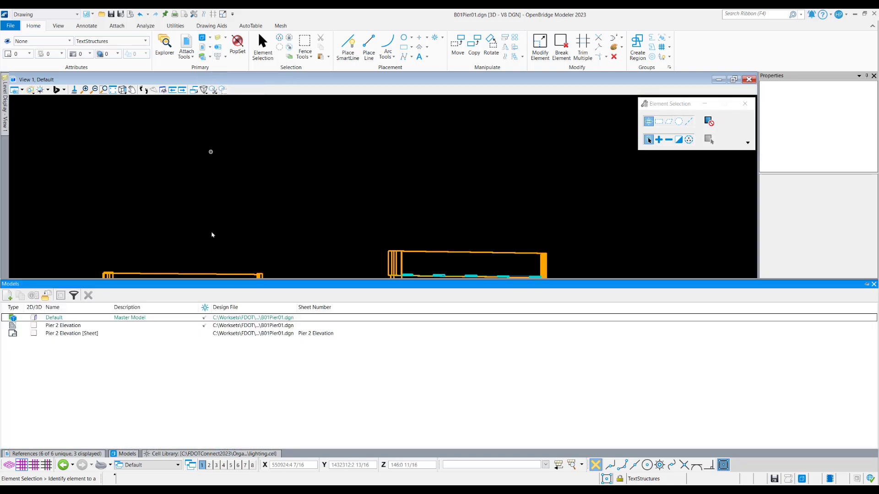
click(65, 334)
double_click(77, 335)
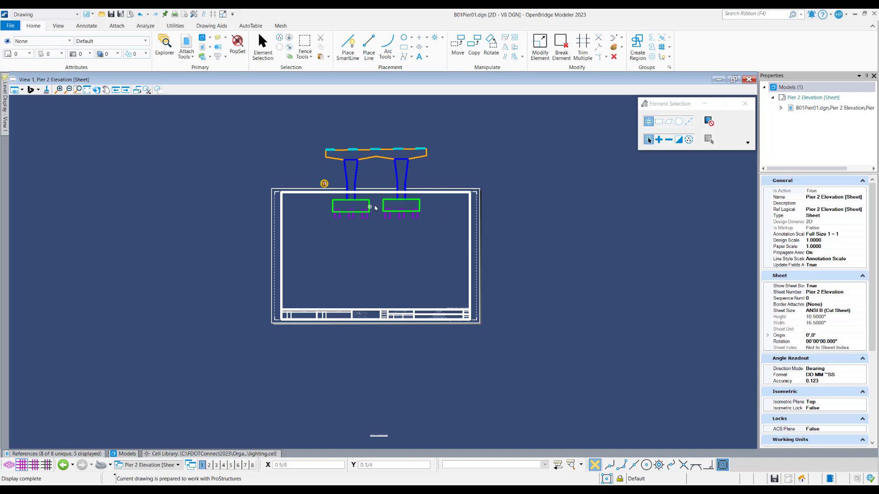
click(121, 454)
click(121, 454)
Move the Pier 2 Elevation reference, with its boundary, down inside the sheet border above the revisions and title block.
click(90, 454)
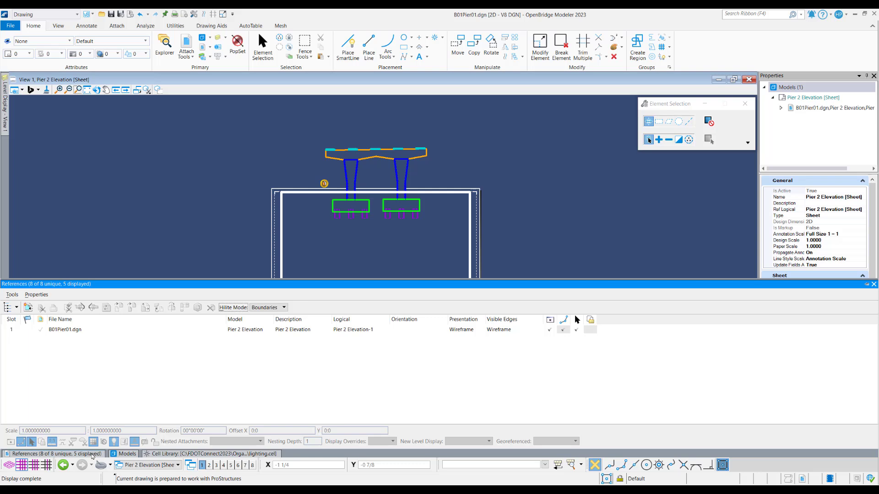
click(72, 454)
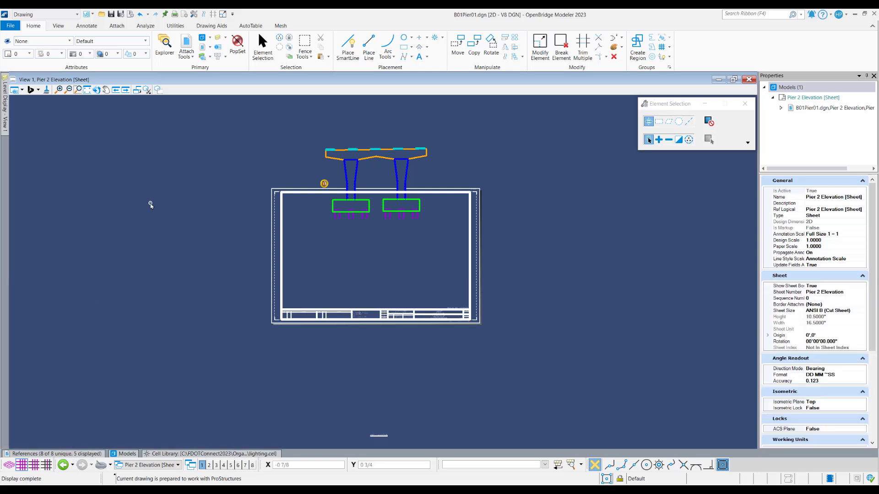
click(186, 43)
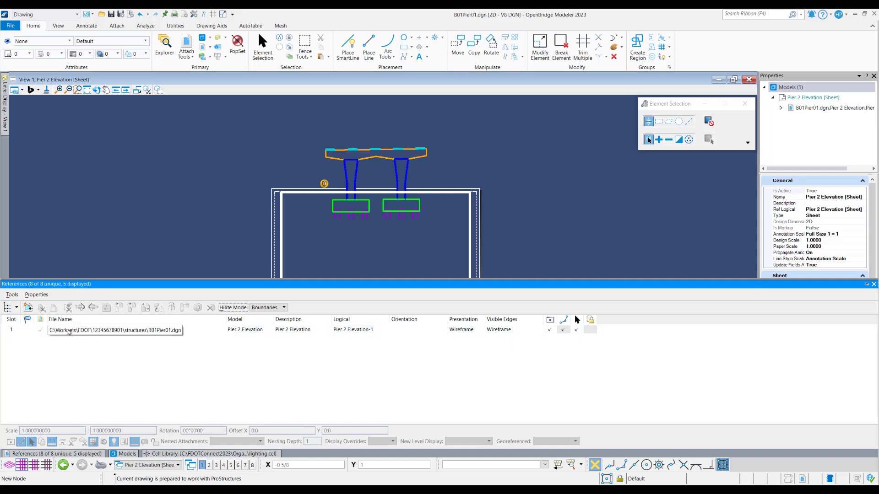
click(70, 330)
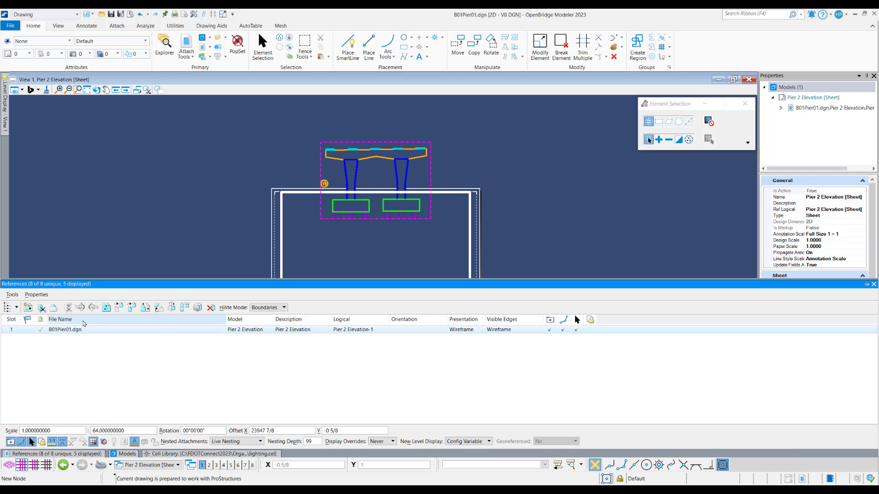
click(120, 309)
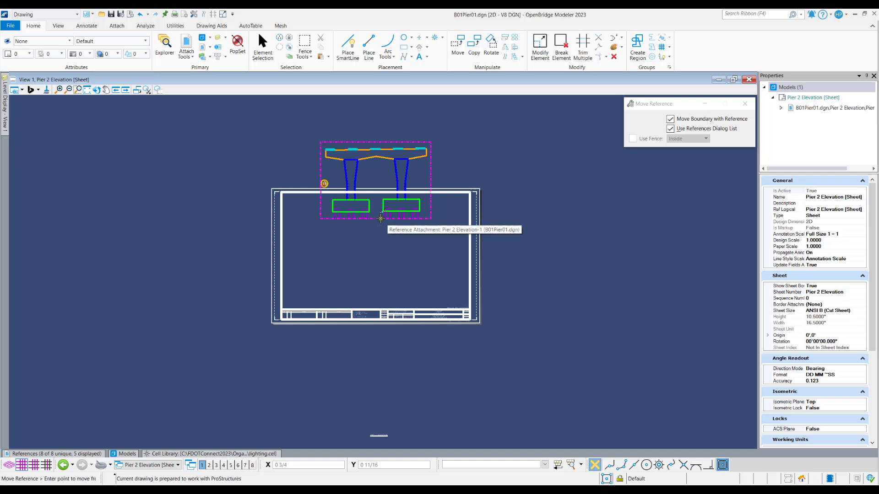
click(381, 219)
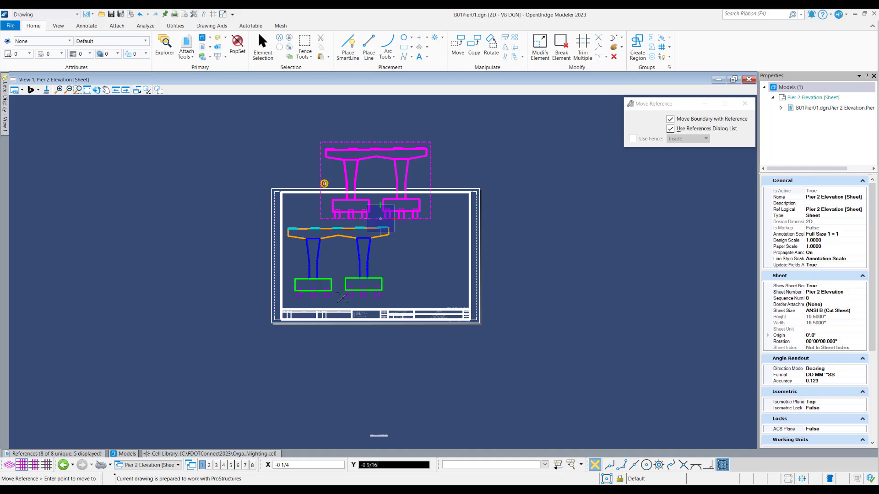
click(342, 298)
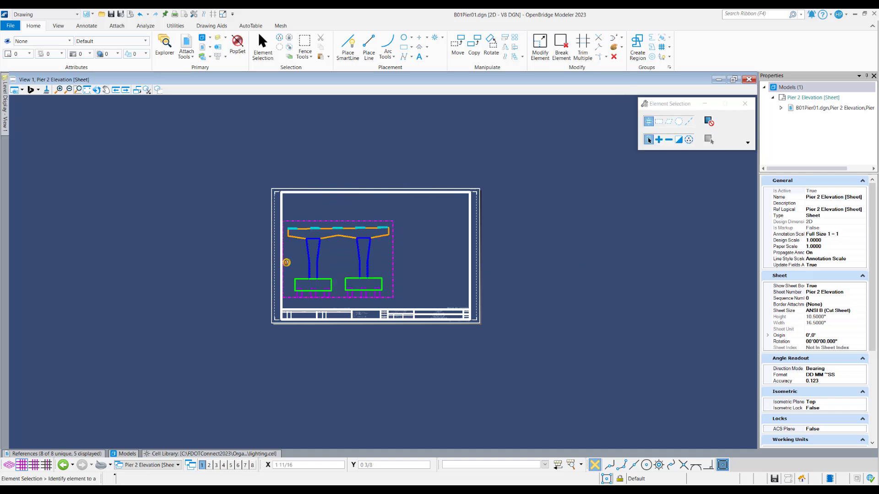
scroll(430, 187, down, 2)
scroll(392, 249, down, 2)
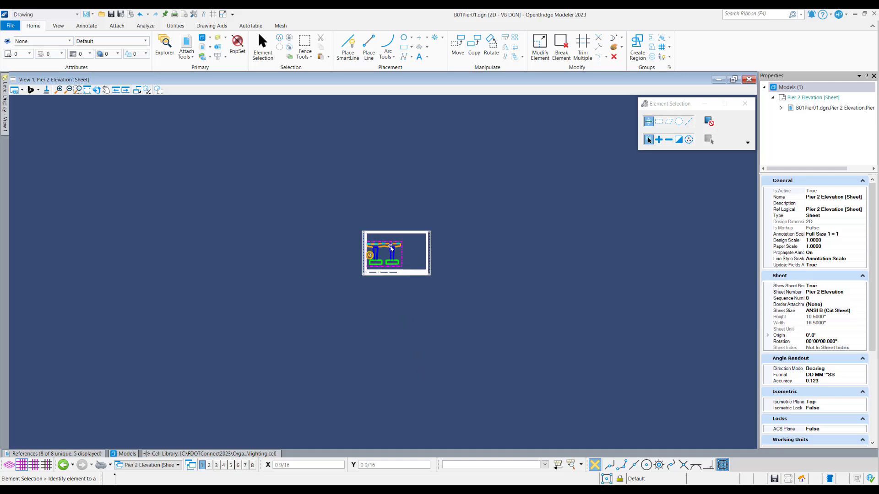
scroll(387, 255, up, 4)
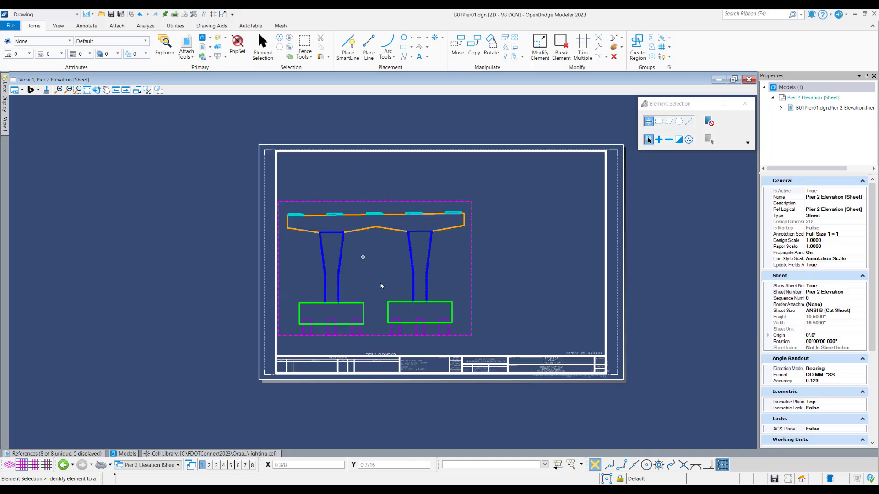
scroll(349, 198, down, 2)
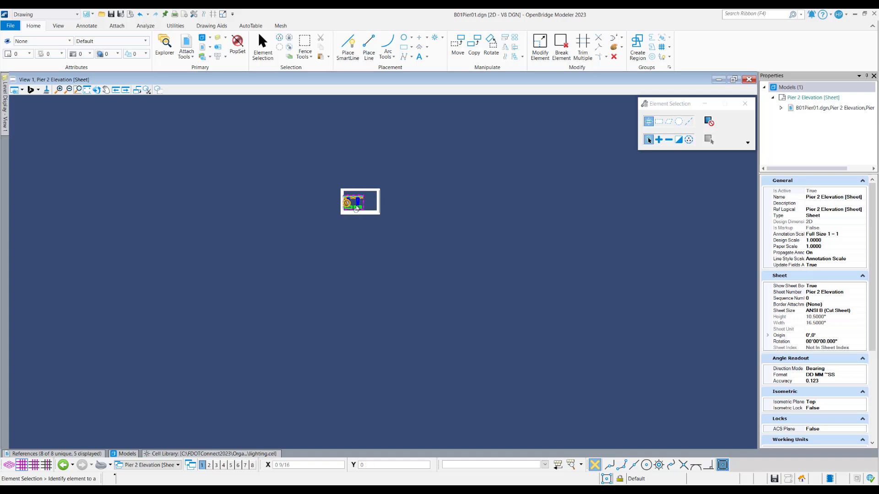
Move the Pier 2 Elevation drawing boundary with its title up clear of the revisions block, and deselect it.
scroll(357, 212, up, 6)
scroll(321, 261, up, 4)
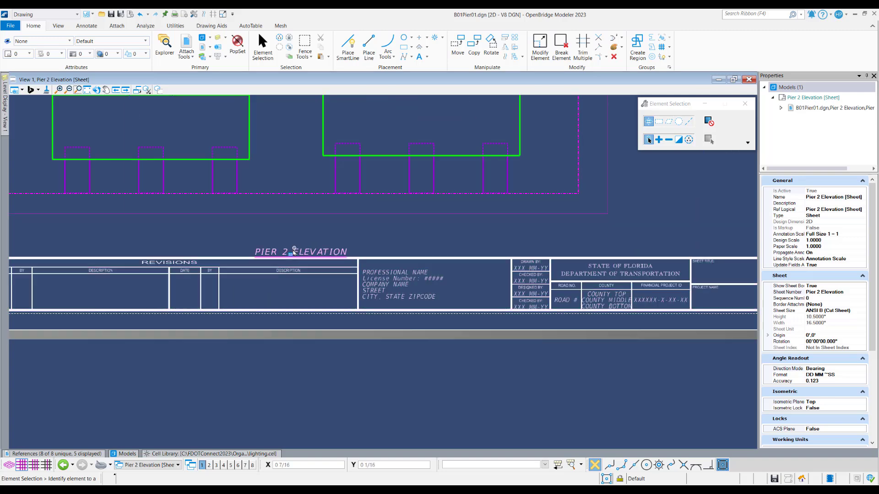
scroll(304, 304, down, 3)
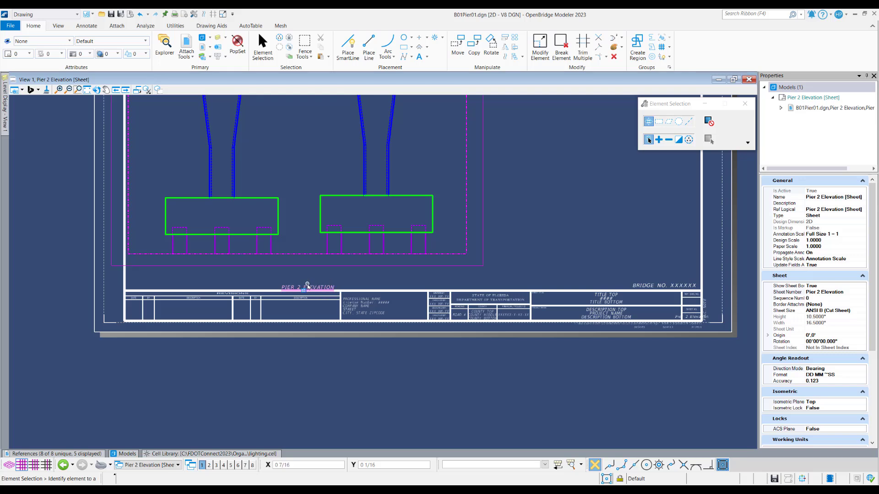
scroll(299, 280, up, 2)
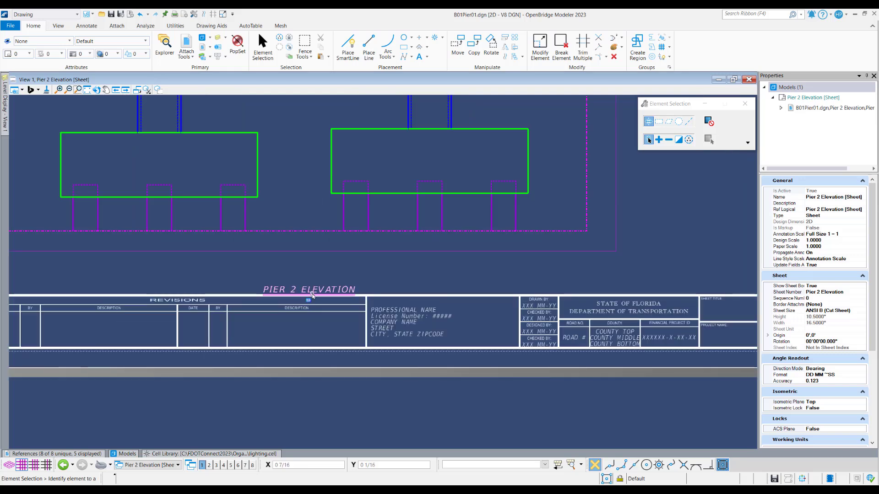
click(315, 289)
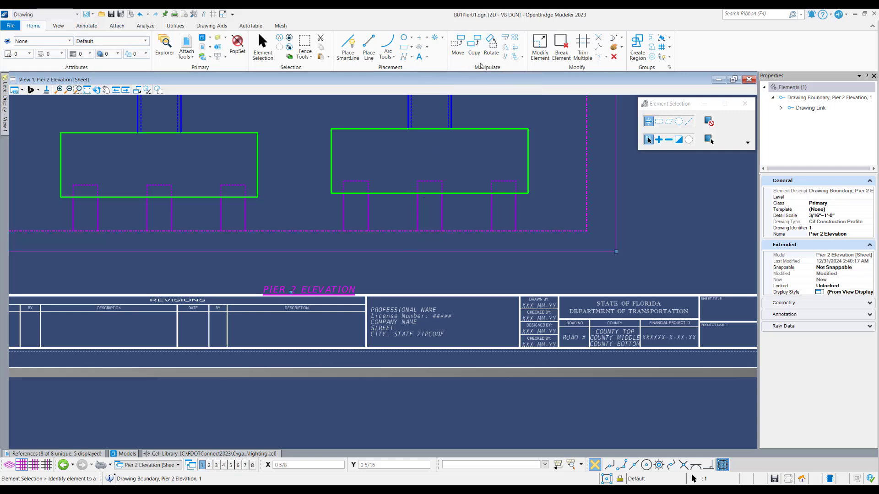
click(458, 46)
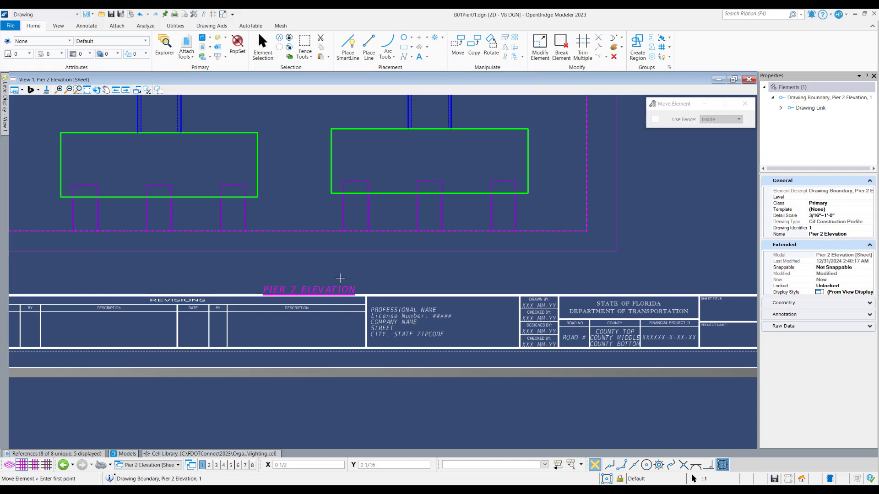
click(318, 286)
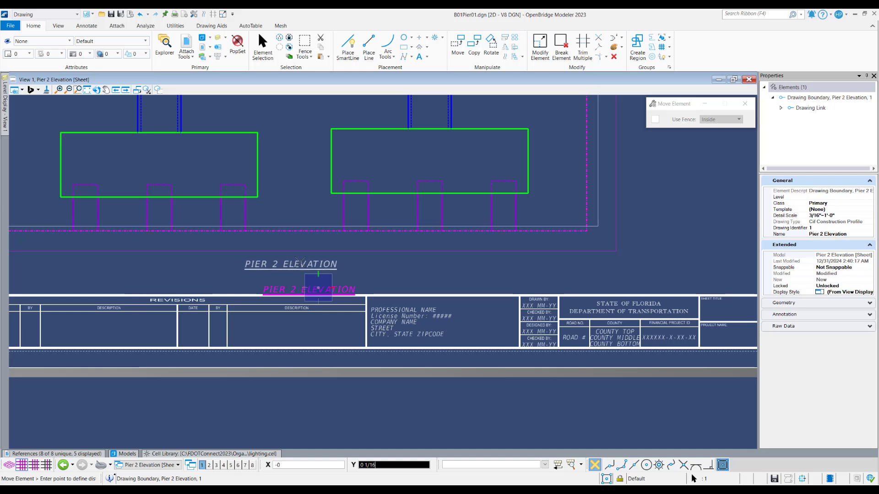
click(299, 262)
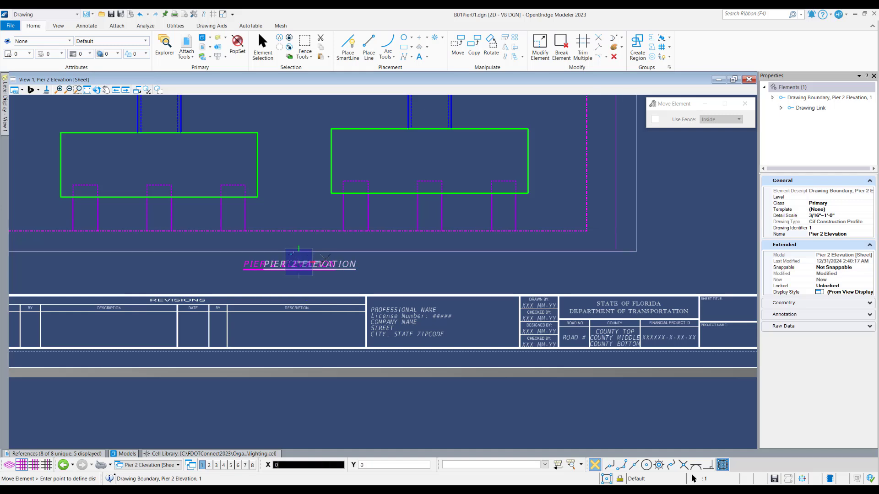
right_click(315, 216)
scroll(322, 314, down, 2)
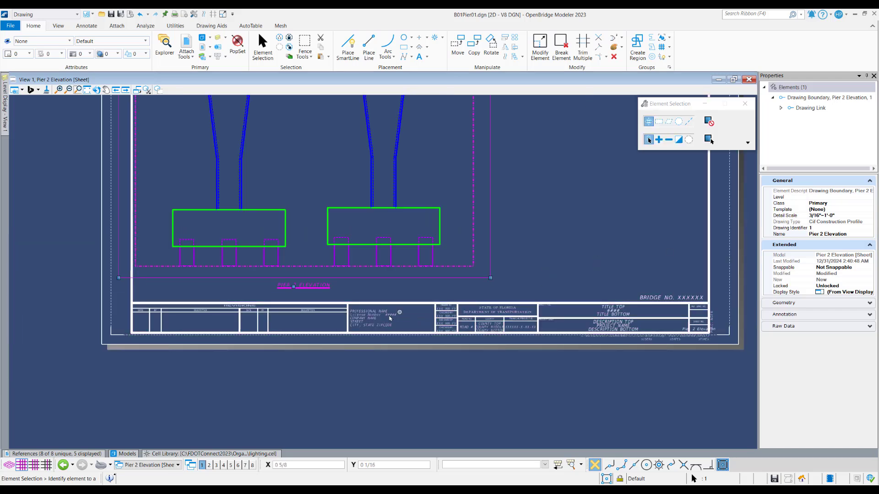
click(567, 252)
scroll(249, 389, down, 1)
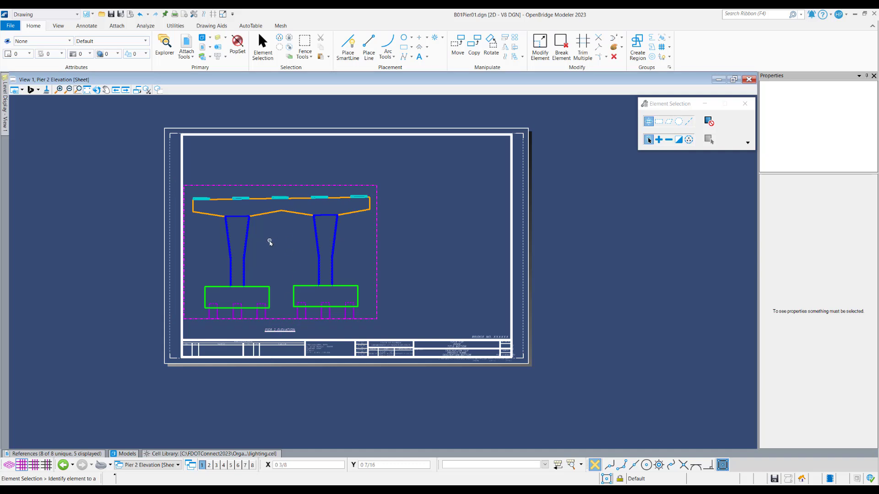
scroll(199, 190, up, 2)
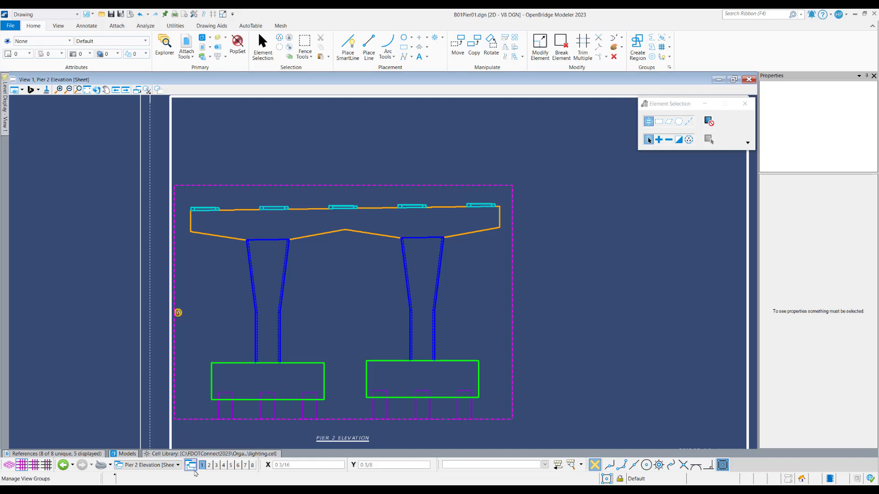
Open the Pier 2 Elevation drawing model from the file's model list.
click(126, 455)
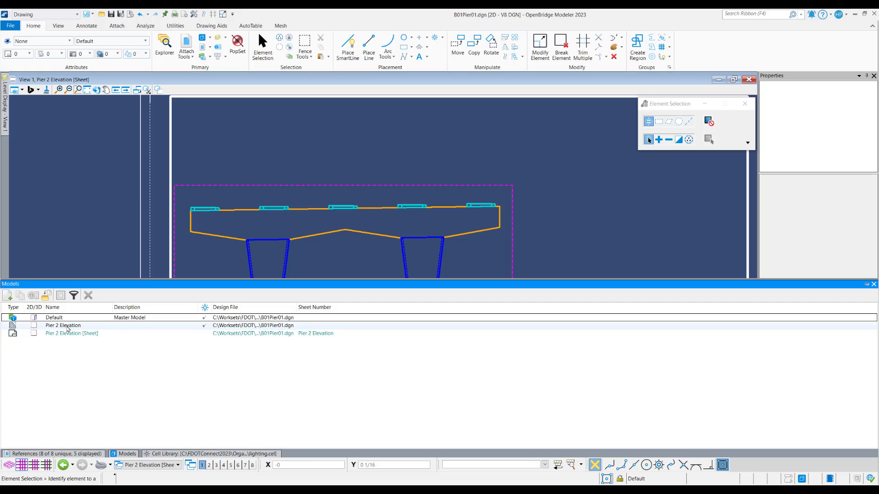
click(67, 328)
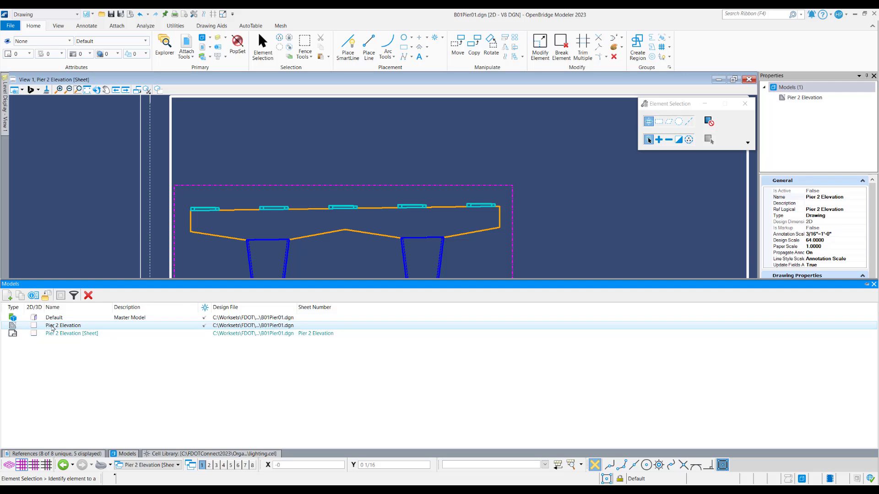
double_click(53, 326)
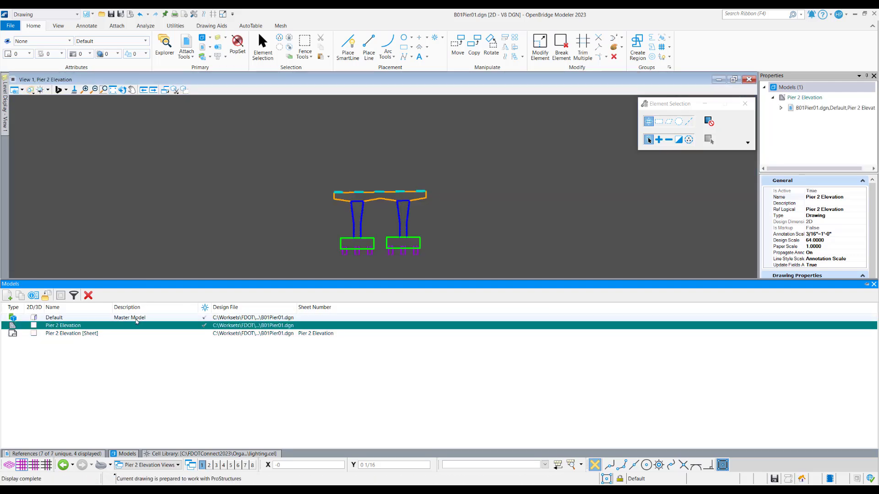
scroll(418, 180, up, 2)
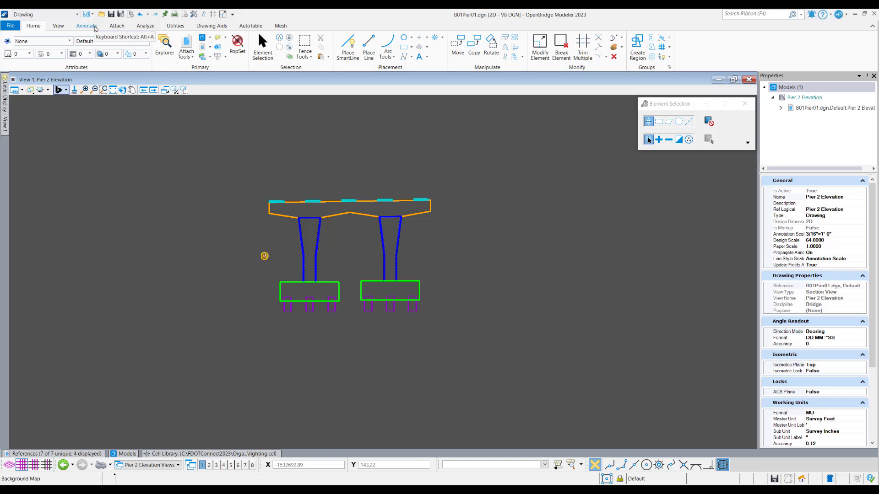
Place a section callout about 52 ft long just above the pier cap with the 04_FDOT_Hidden seed, extending about 9.4 ft down past the cap.
click(94, 27)
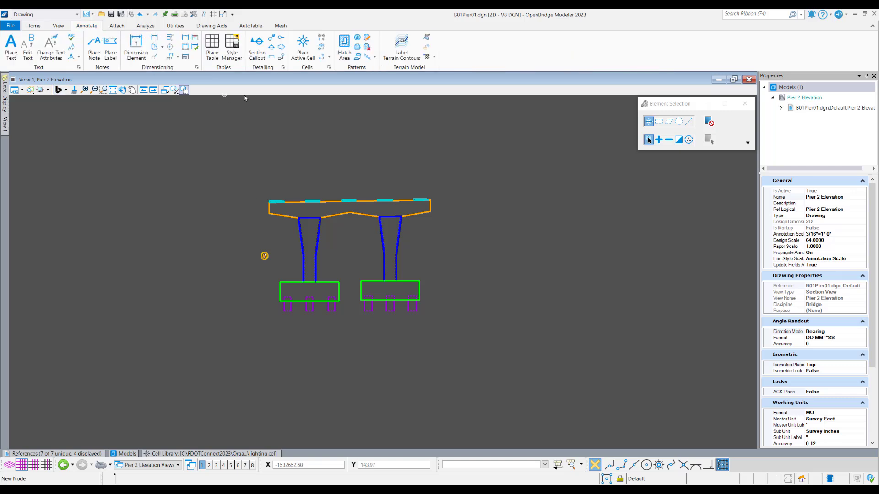
click(258, 46)
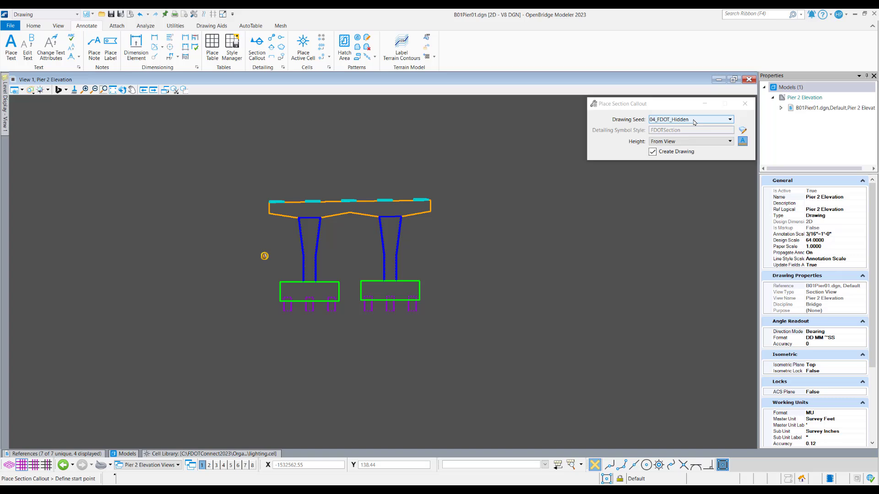
click(446, 186)
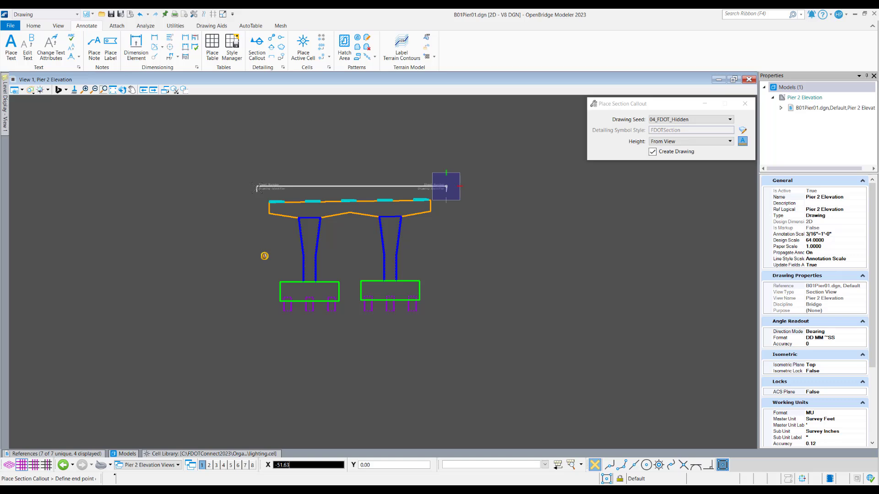
click(257, 187)
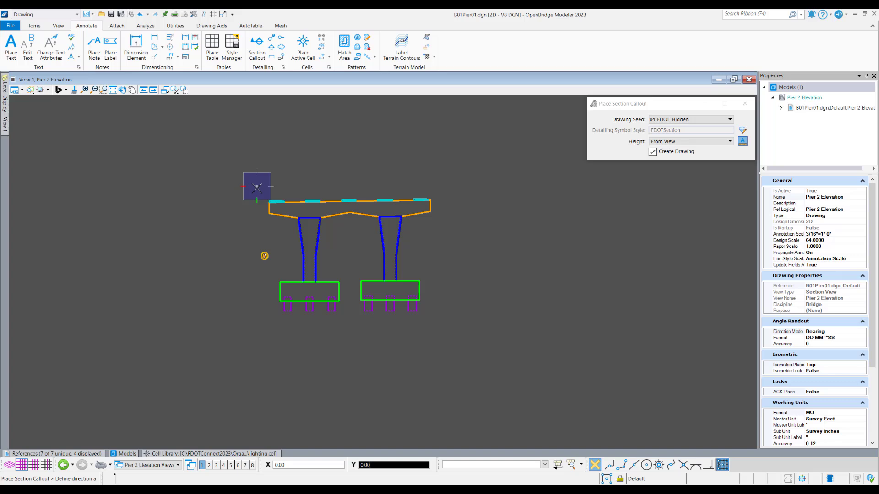
scroll(258, 210, up, 2)
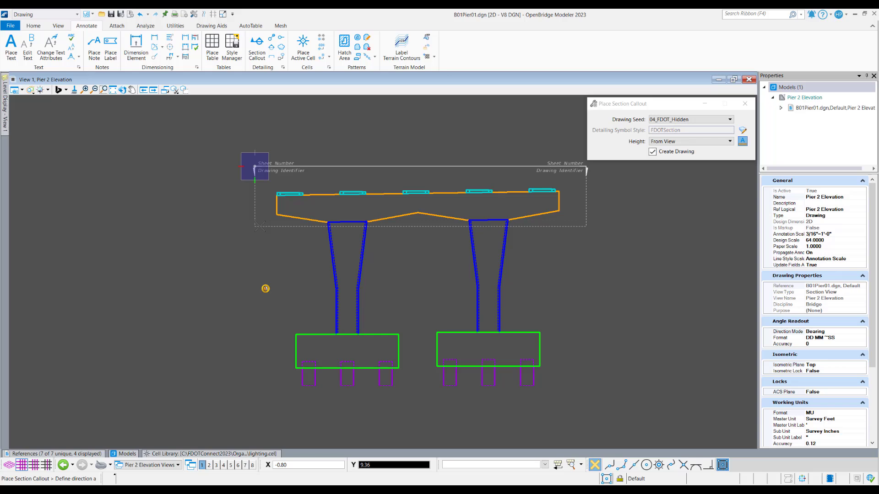
click(260, 226)
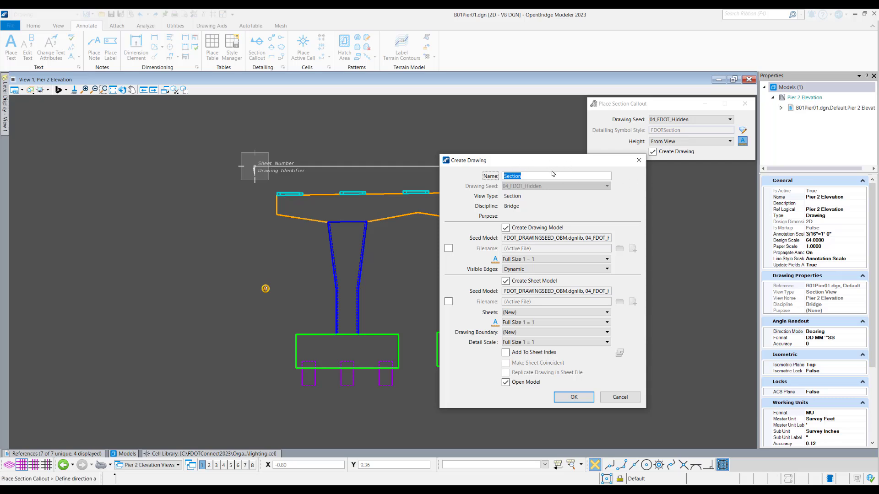
Name the new drawing Pier 2 Plan and set its drawing model annotation scale and detail scale to 3/16"=1'-0".
click(537, 179)
drag(539, 178, 502, 178)
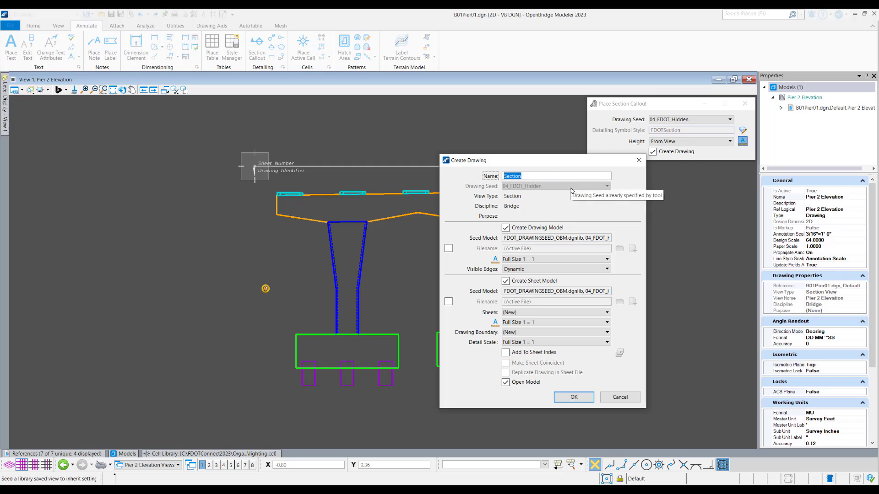
text(Pier 2 Plan)
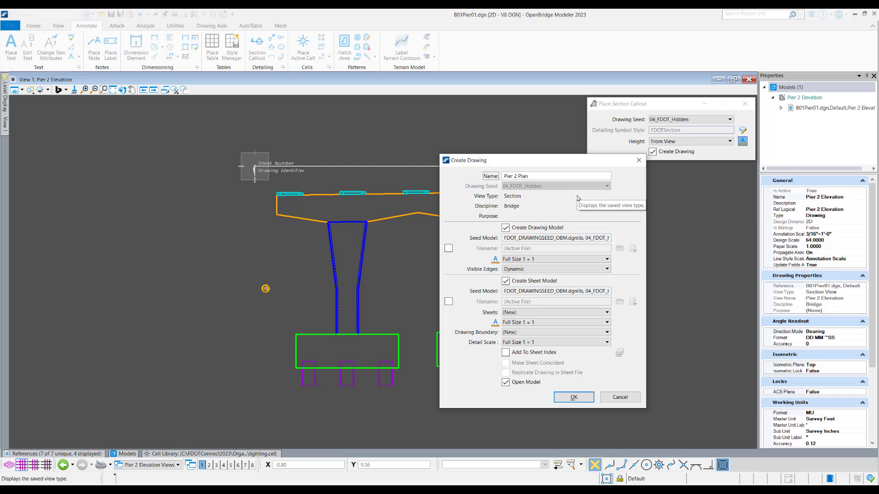
click(547, 260)
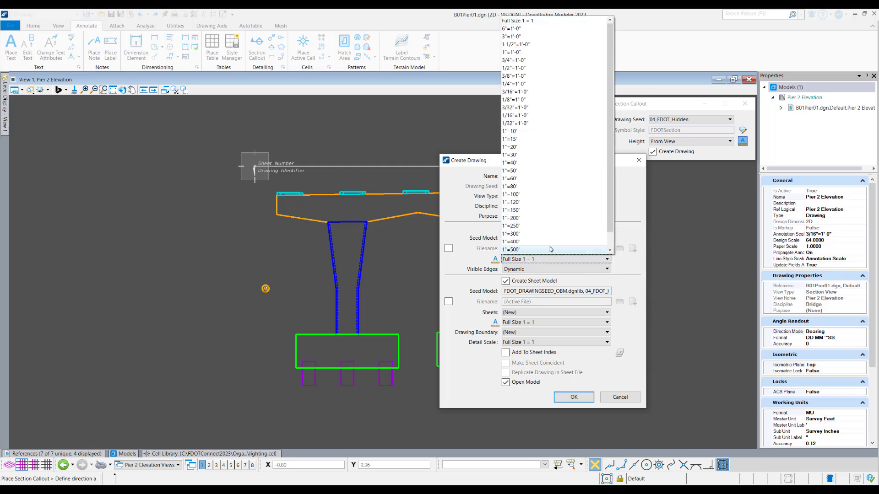
click(543, 91)
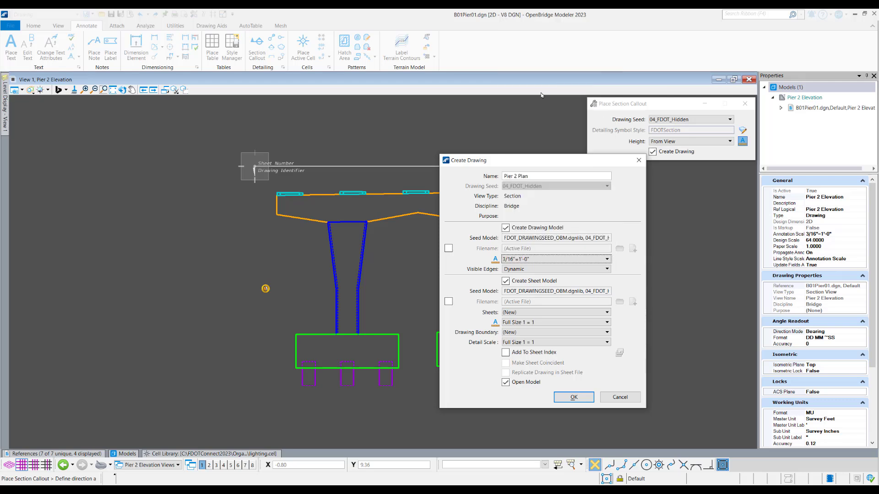
click(525, 342)
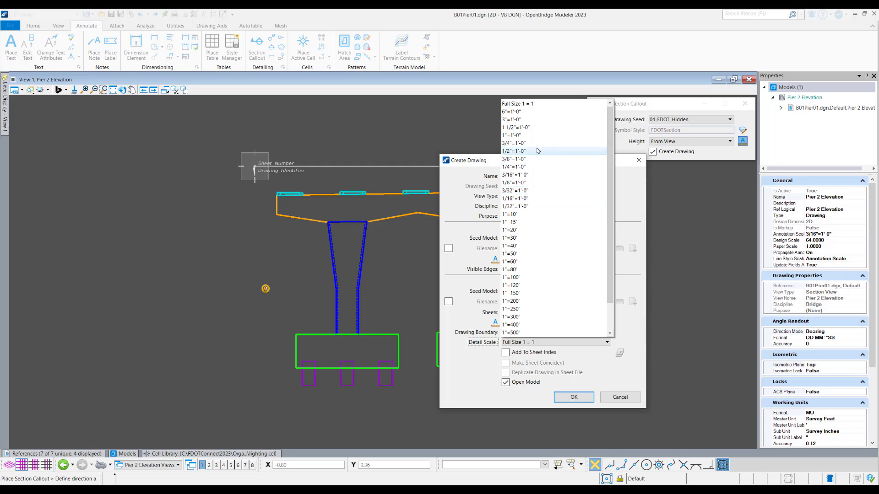
click(536, 175)
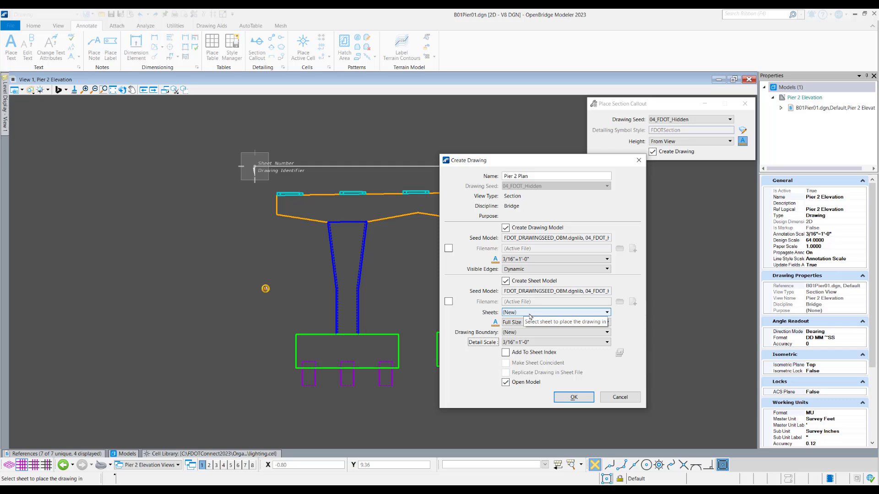
Assign the drawing to the existing Pier 2 Elevation [Sheet] and create it, opening the sheet model.
click(608, 314)
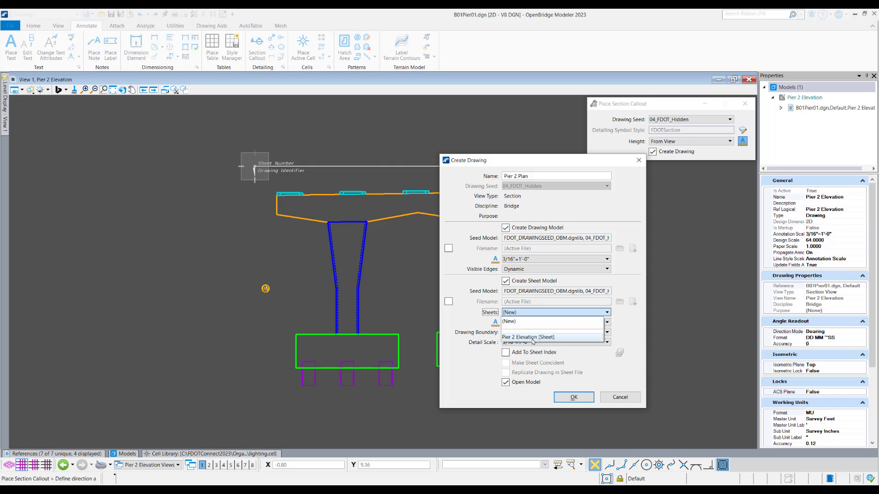
click(521, 341)
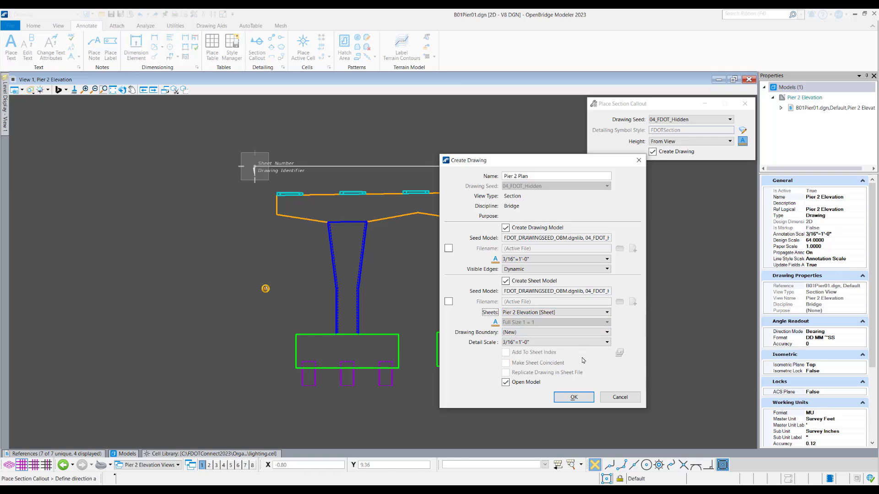
click(574, 397)
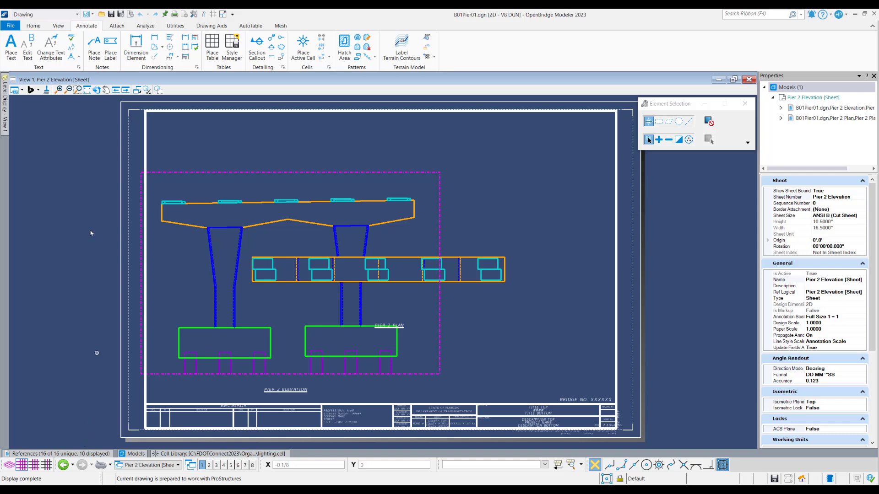
Move the Pier 2 Plan reference, with its boundary, so the plan cap's lower-left corner snaps to the elevation cap's upper-left corner.
click(78, 90)
click(36, 26)
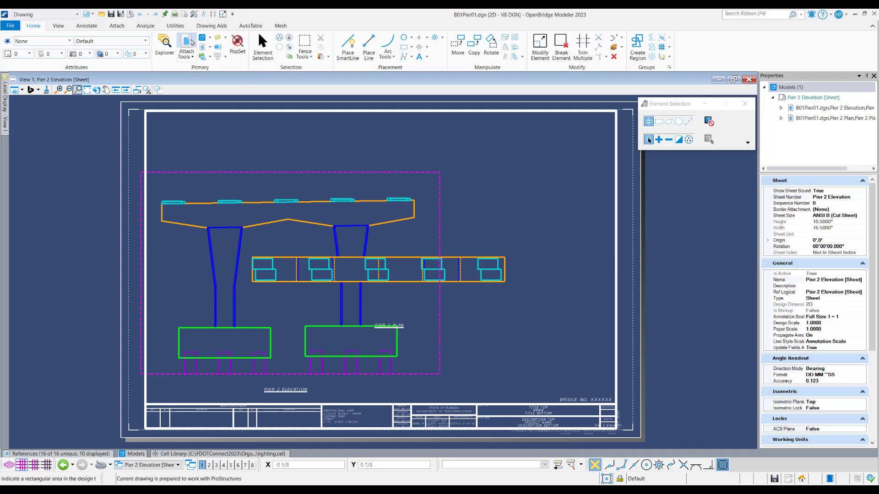
click(190, 41)
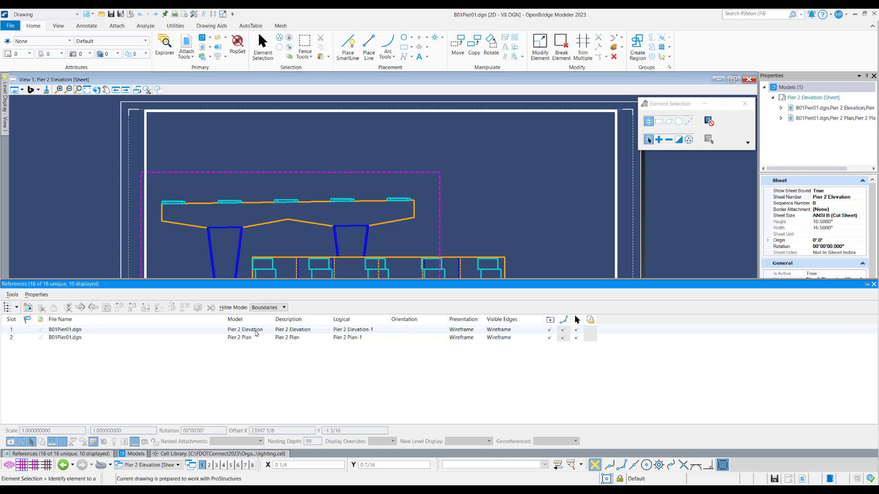
click(256, 334)
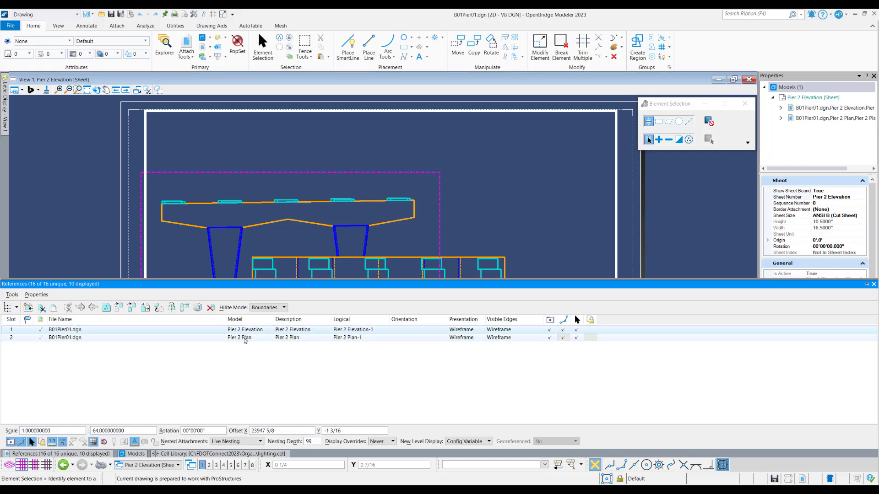
click(245, 341)
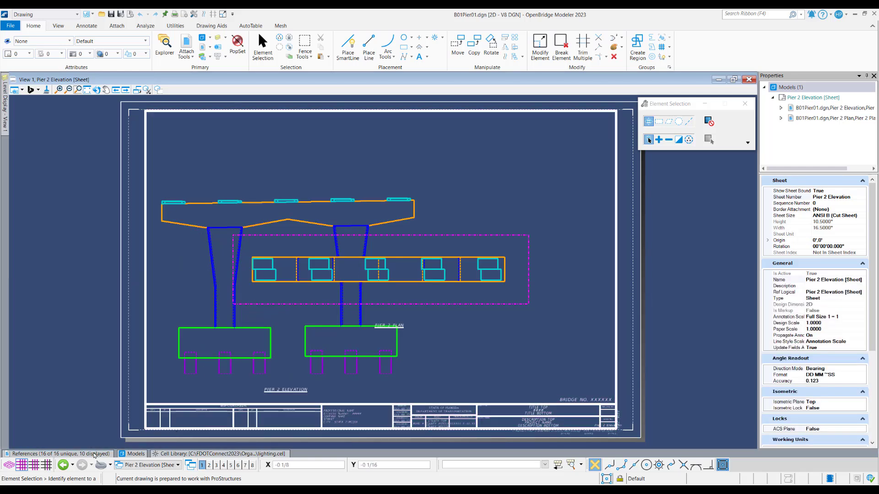
mouse_move(94, 454)
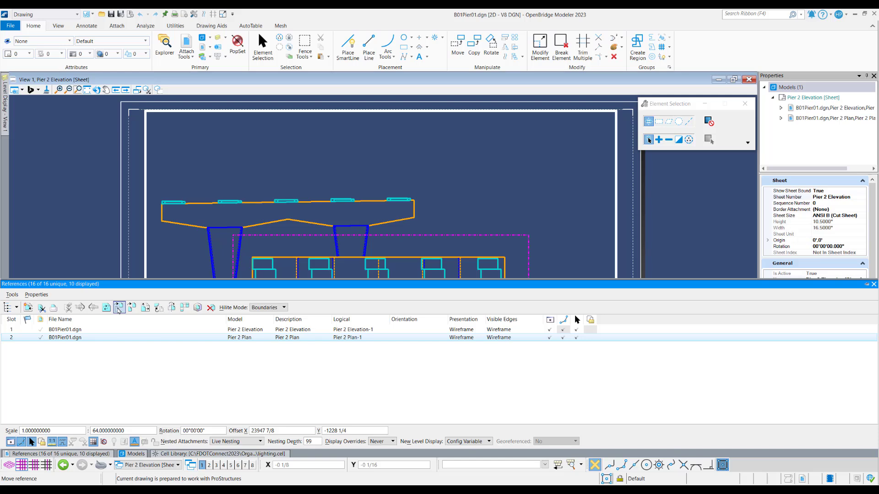
click(118, 307)
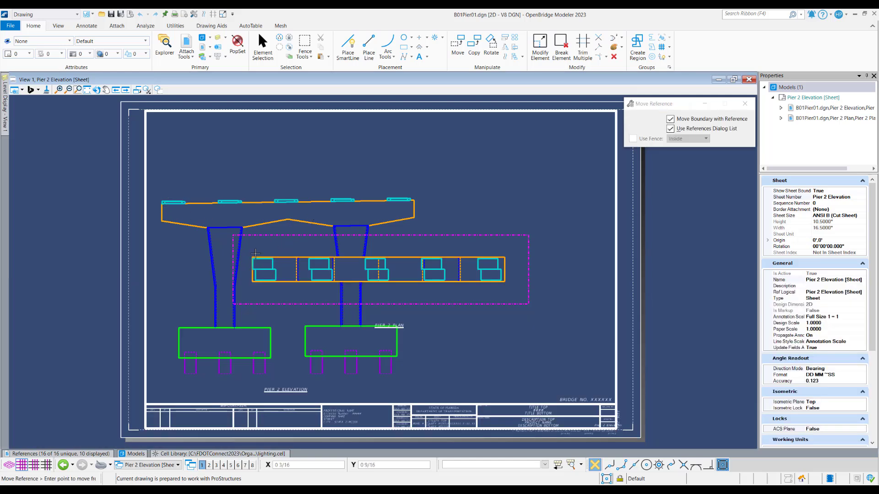
scroll(254, 281, up, 10)
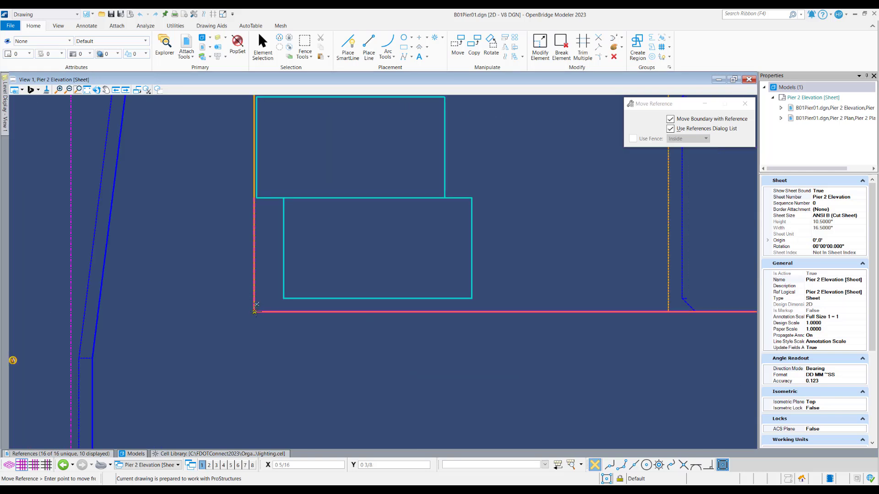
scroll(256, 311, down, 10)
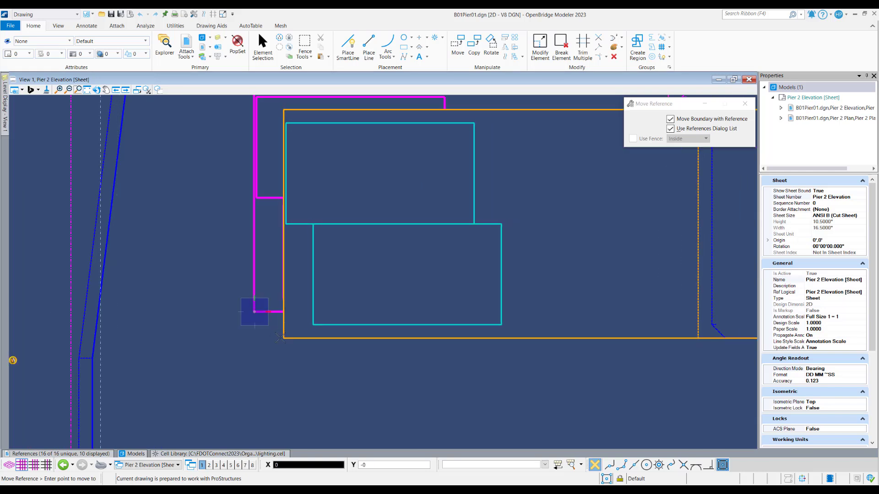
scroll(285, 329, up, 10)
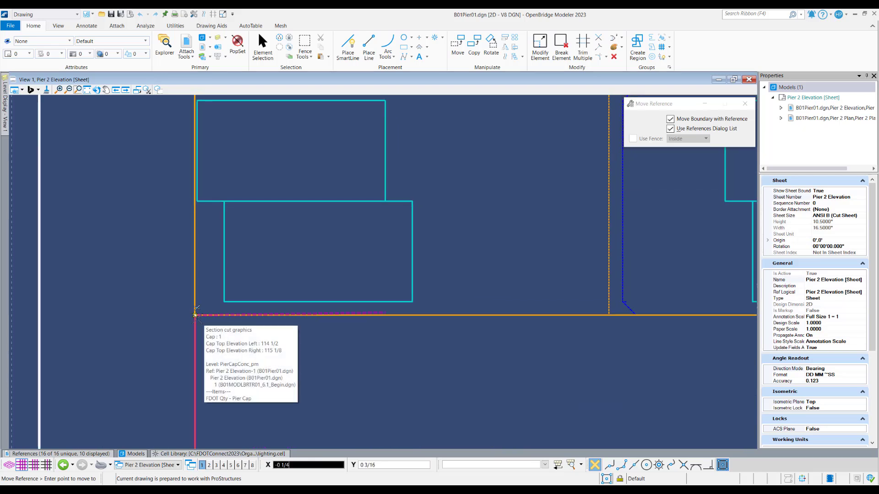
Move the Pier 2 Plan reference straight up inside the sheet border, clear above the elevation's cap and pedestals.
scroll(198, 320, down, 5)
scroll(198, 319, down, 3)
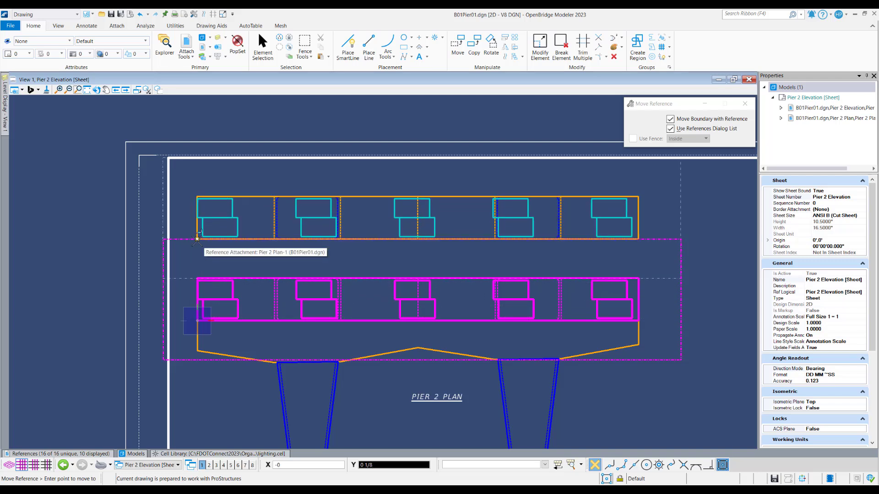
click(197, 238)
key(Escape)
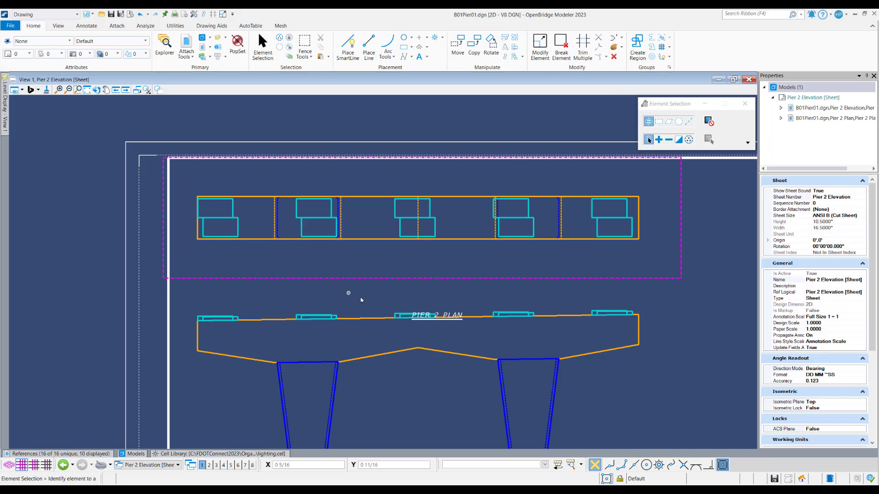
Move the PIER 2 PLAN title up off the elevation cap into the space just below the plan view.
scroll(382, 292, down, 2)
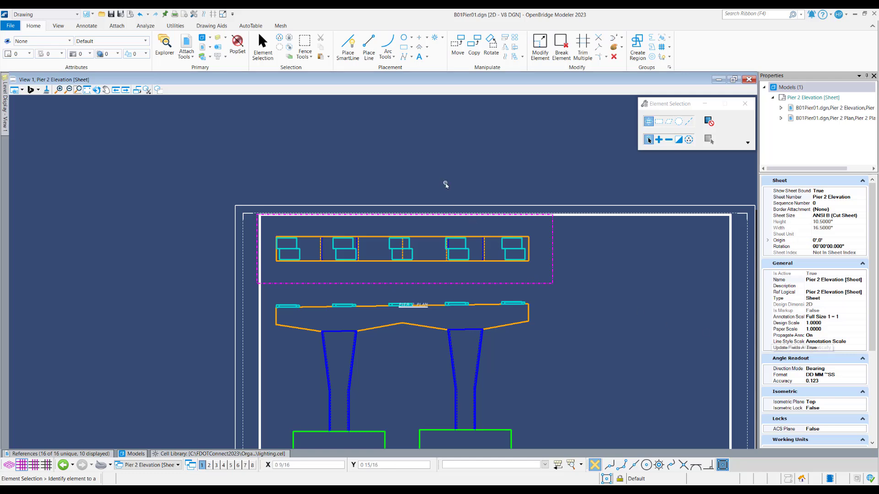
scroll(414, 306, up, 7)
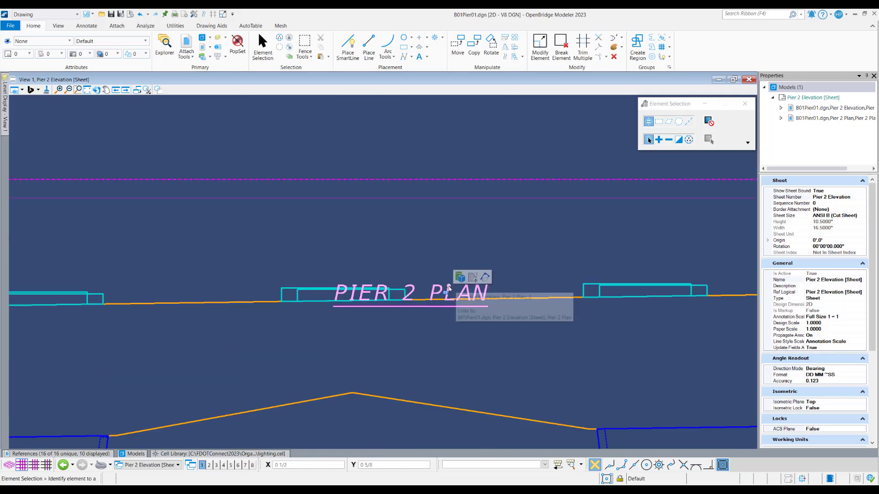
click(448, 290)
scroll(404, 296, down, 3)
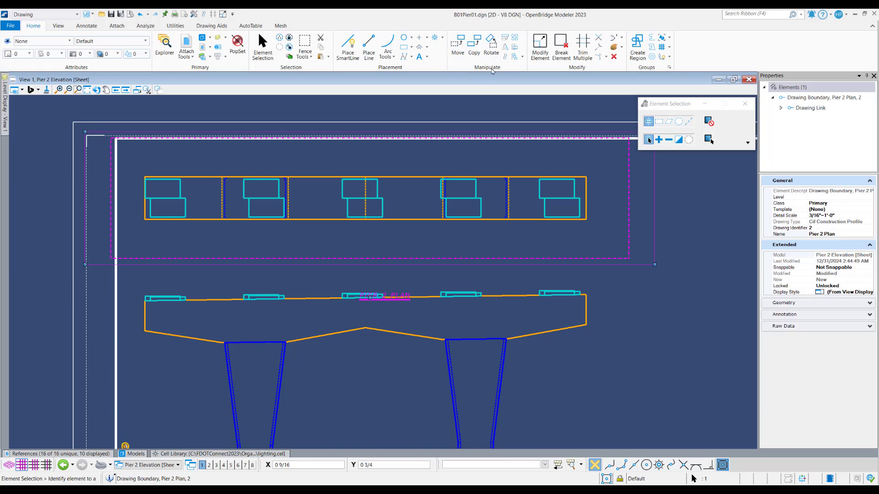
click(461, 58)
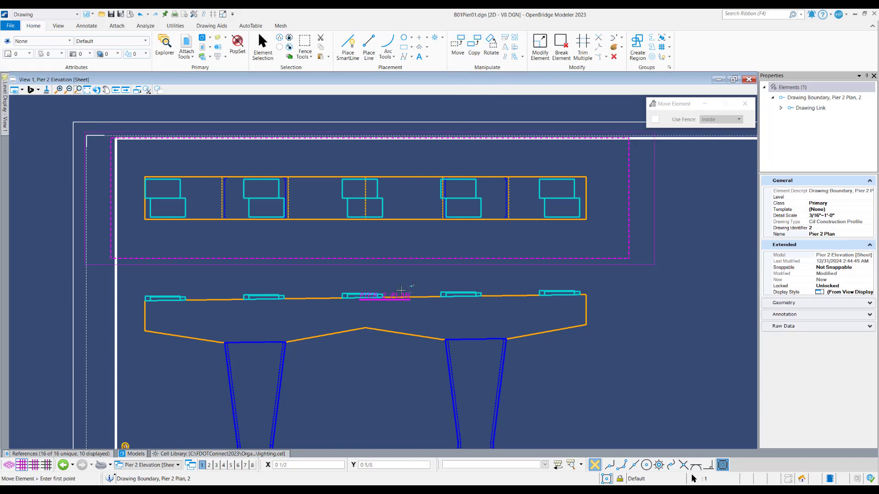
click(410, 293)
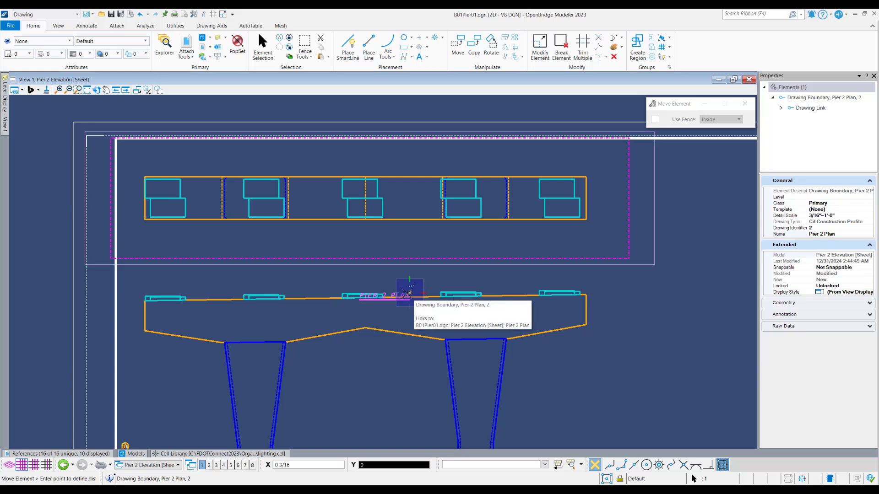
click(401, 243)
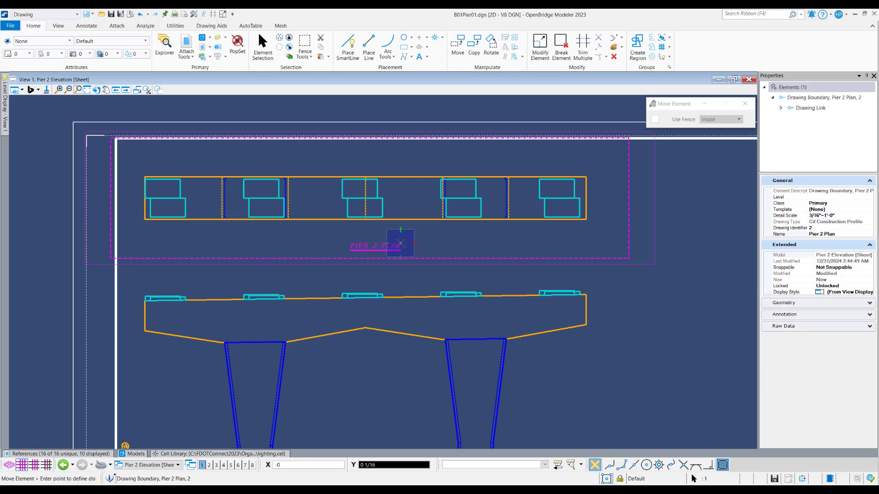
right_click(434, 247)
click(446, 244)
Nudge the PIER 2 PLAN title slightly so it sits roughly centred beneath the plan cap, and clear the selection.
scroll(354, 276, down, 5)
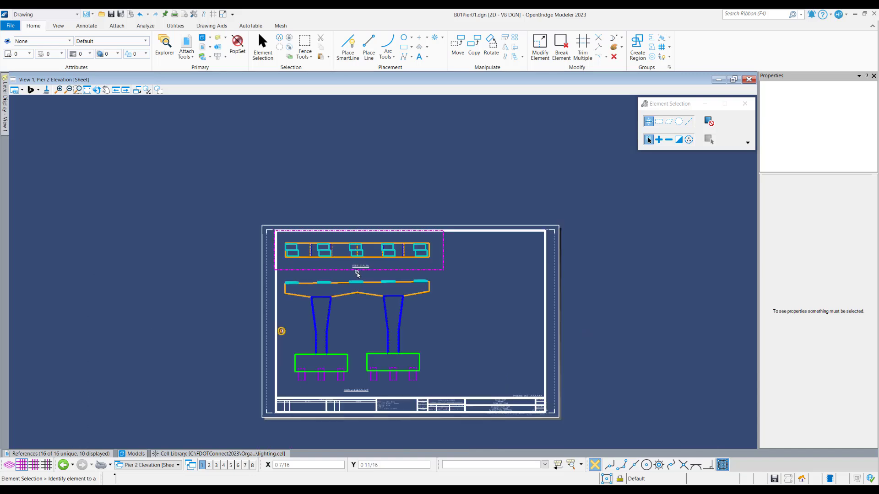
scroll(372, 261, up, 1)
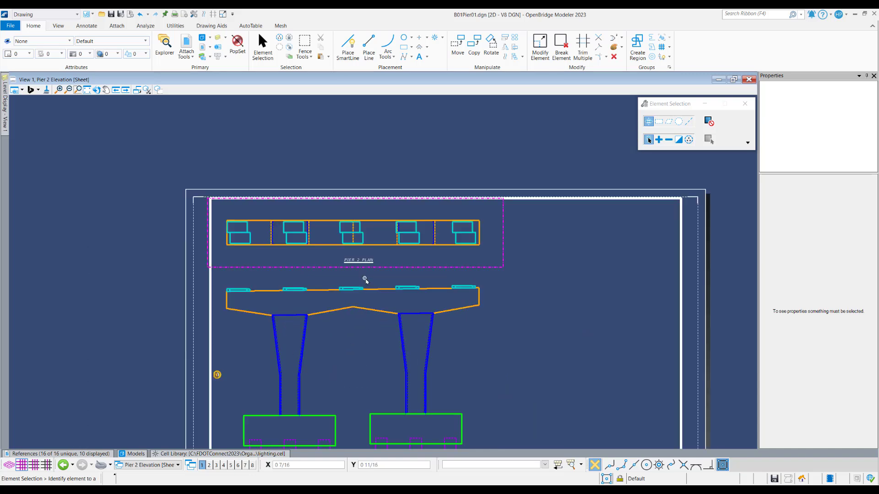
scroll(371, 252, up, 1)
scroll(370, 246, down, 1)
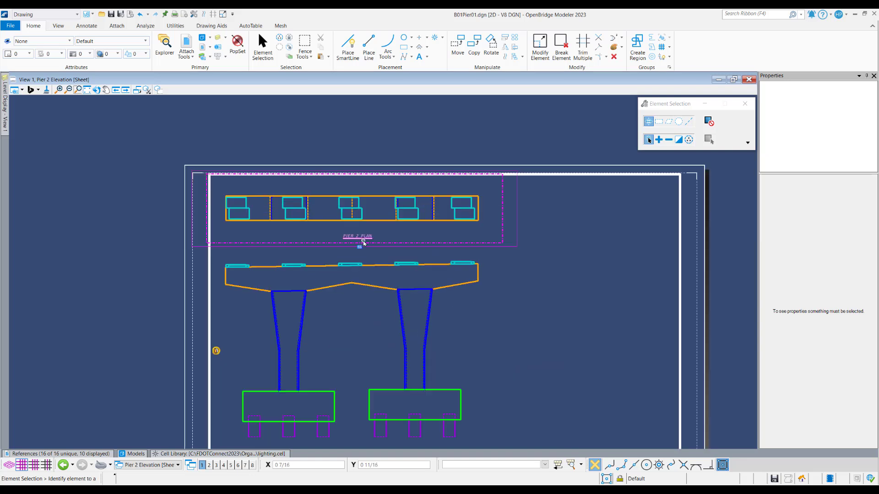
scroll(360, 237, down, 1)
scroll(365, 239, up, 1)
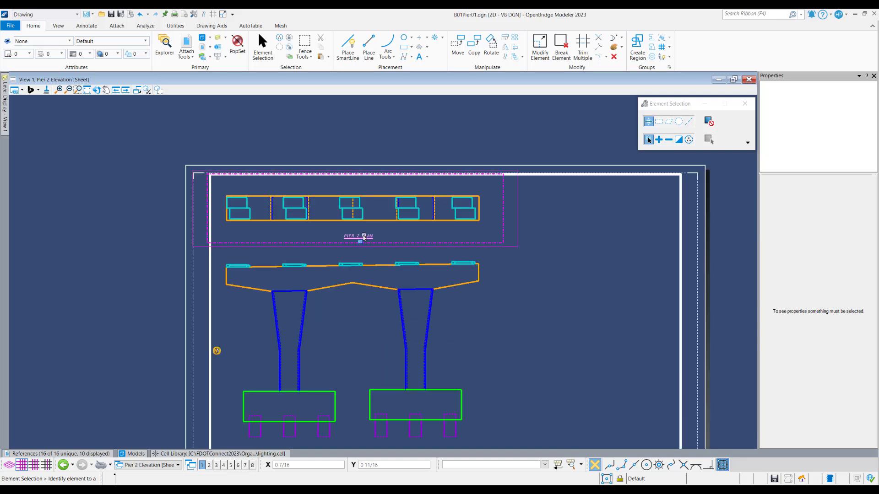
drag(365, 239, 360, 240)
scroll(359, 238, up, 4)
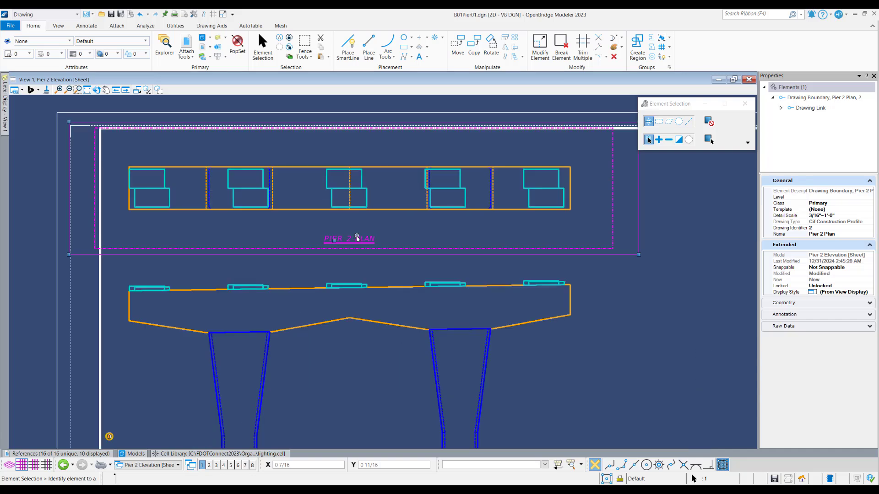
drag(355, 238, 352, 232)
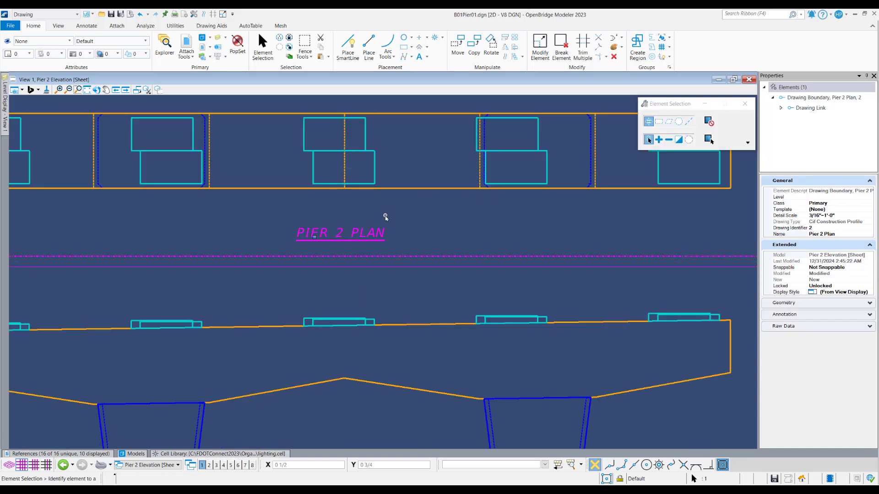
click(443, 256)
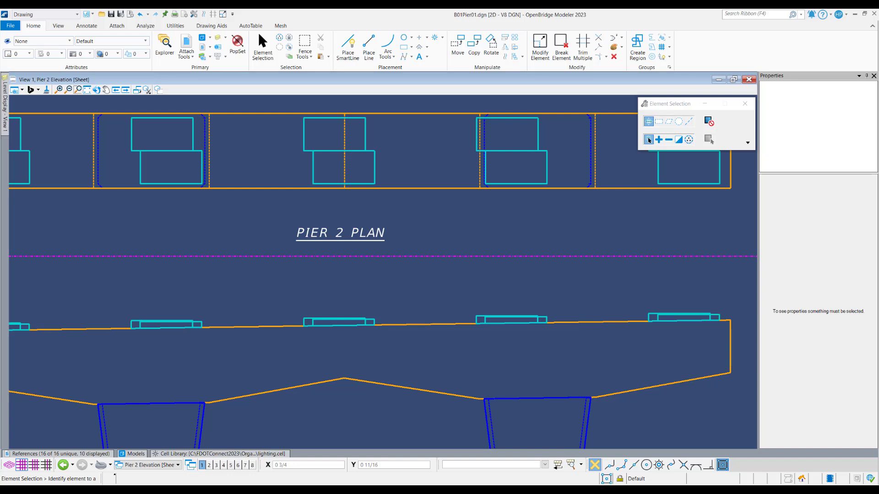
Open the Pier 2 Elevation drawing model from the file's models list.
scroll(315, 307, down, 2)
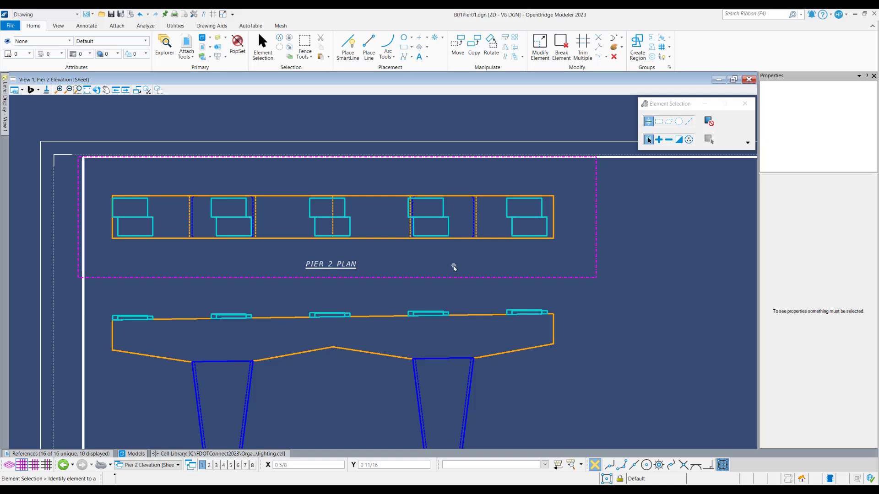
scroll(453, 248, down, 3)
scroll(435, 227, up, 2)
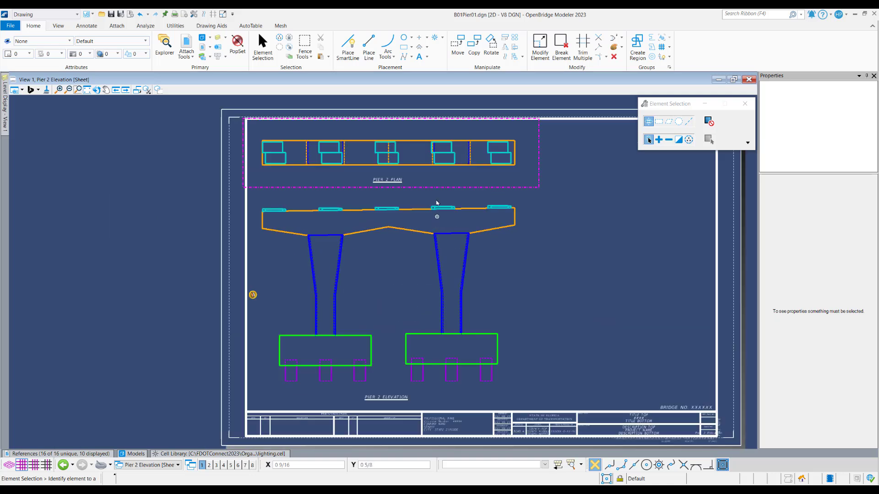
click(134, 455)
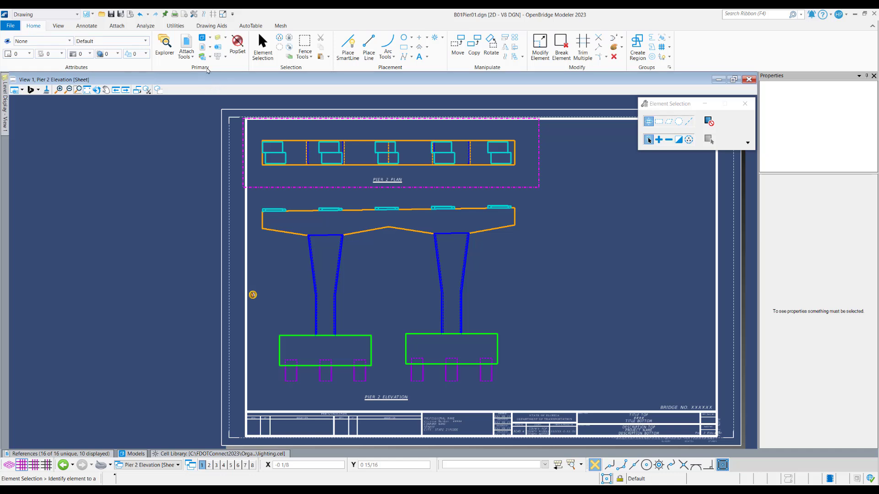
click(202, 37)
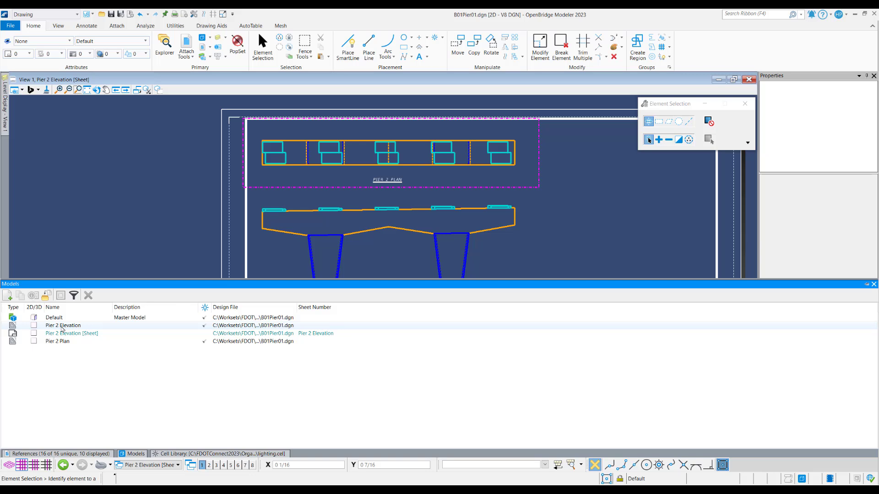
click(63, 326)
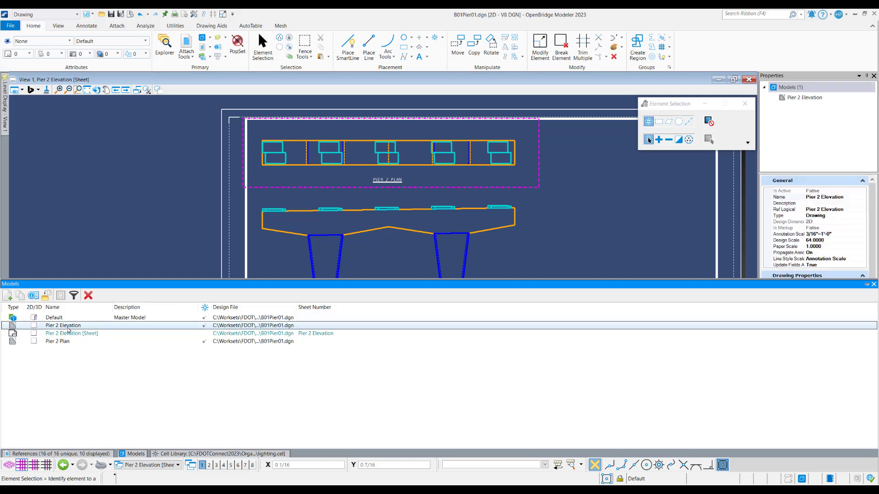
double_click(68, 329)
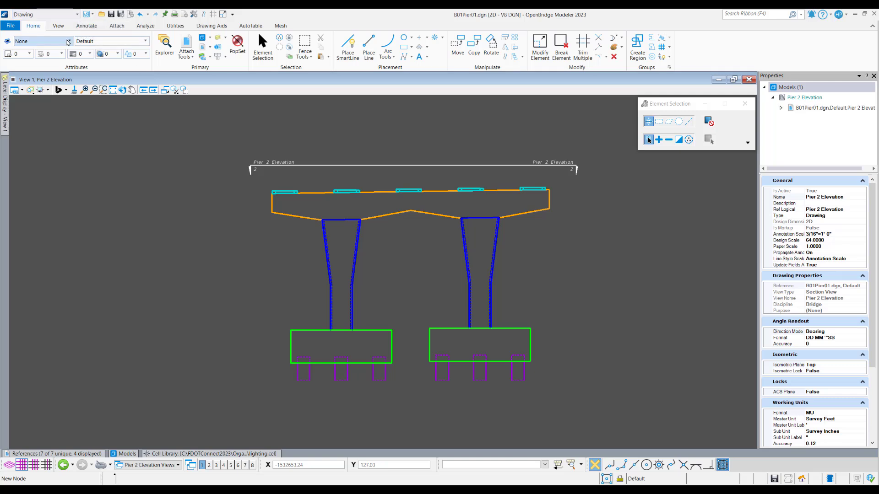
Place a vertical section callout with drawing seed 00_FDOT_Solid beyond the cap's right end, from below the piles to above the cap, looking toward the pier.
click(90, 29)
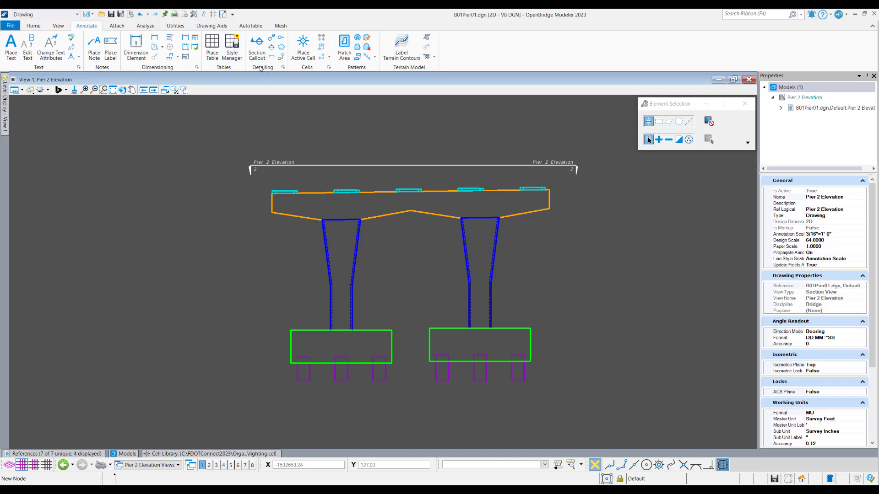
click(257, 52)
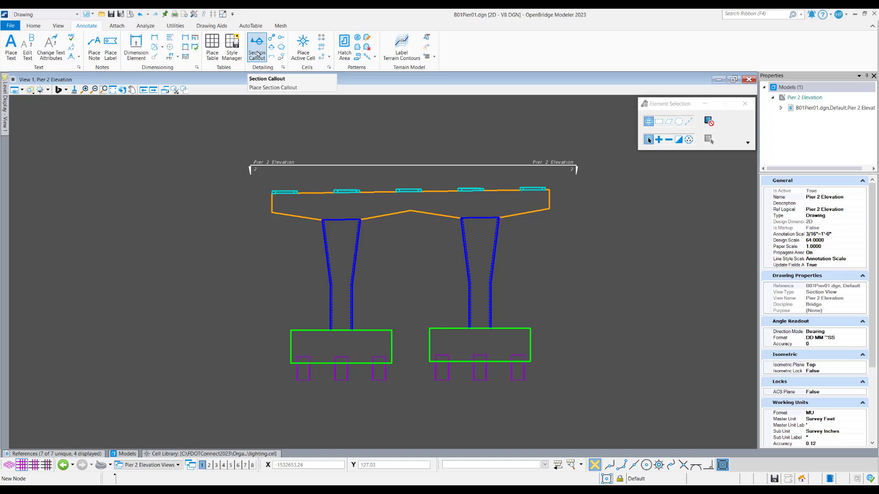
click(258, 52)
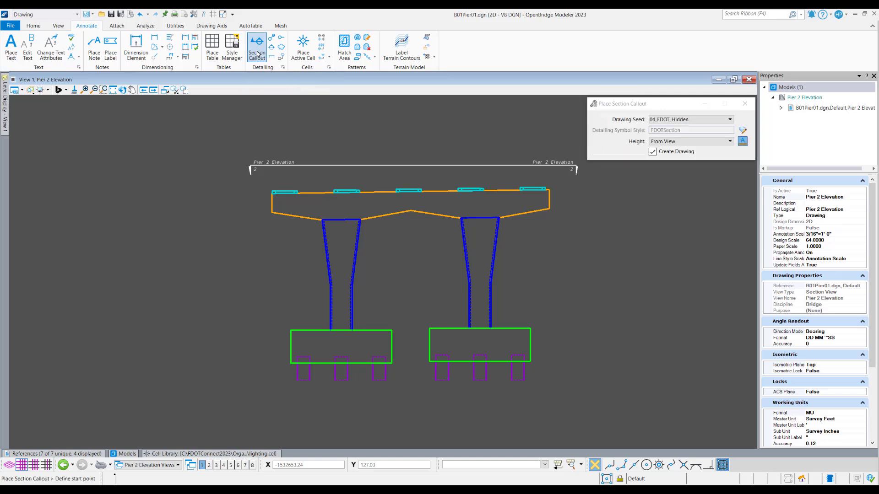
click(710, 121)
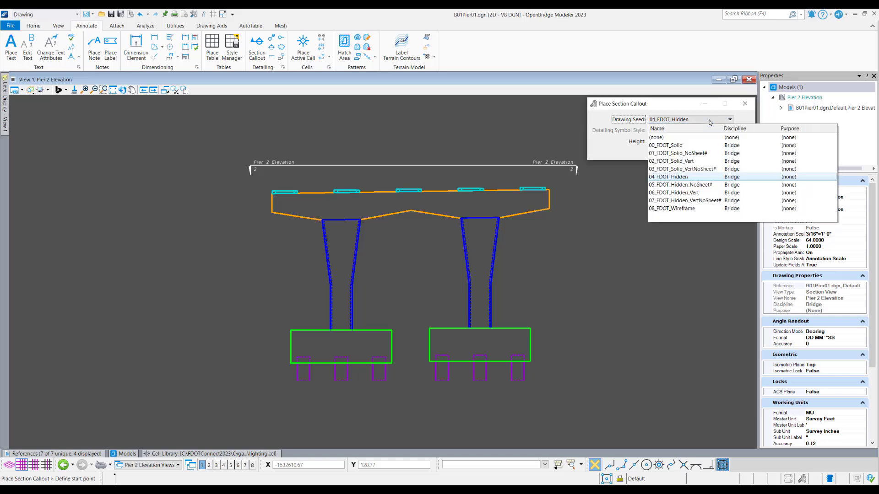
click(680, 146)
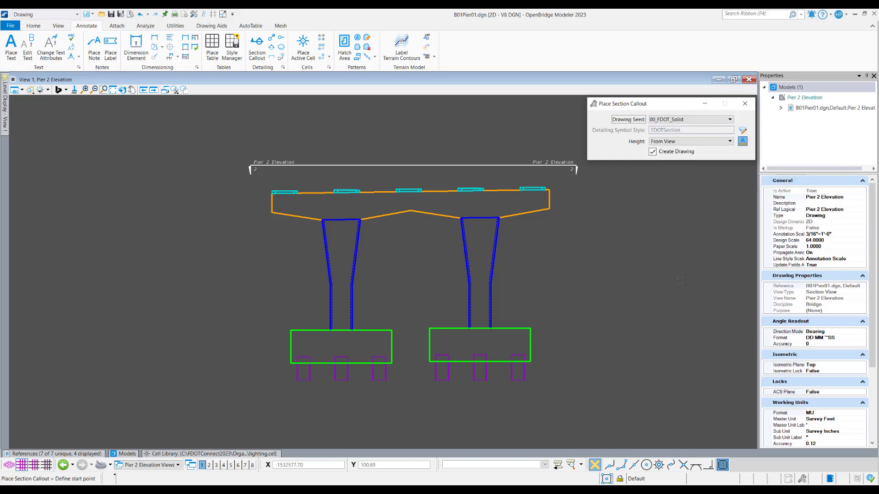
click(558, 390)
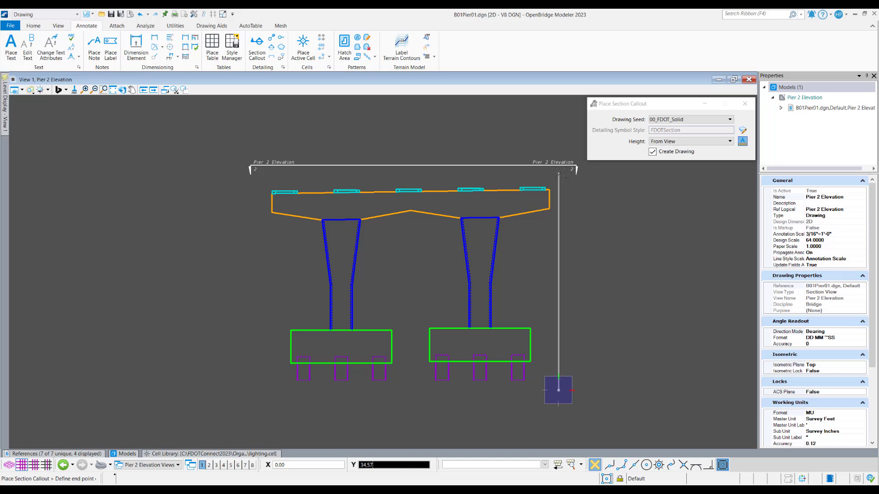
click(558, 172)
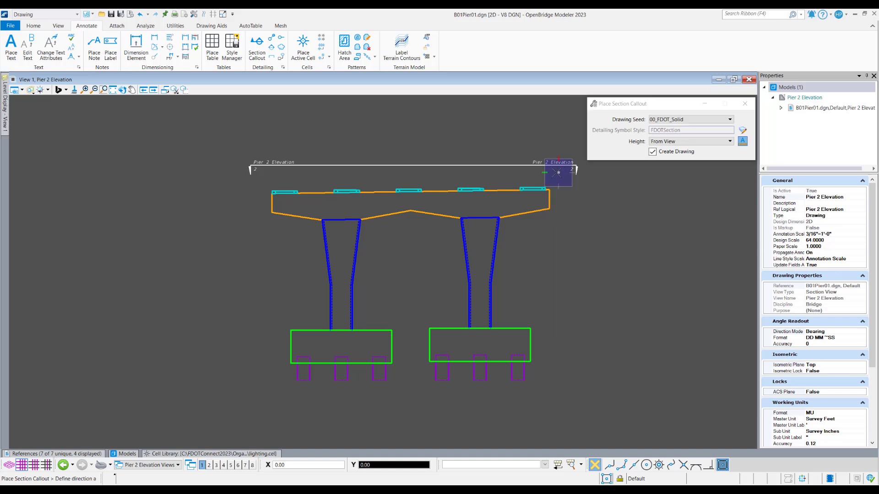
click(265, 183)
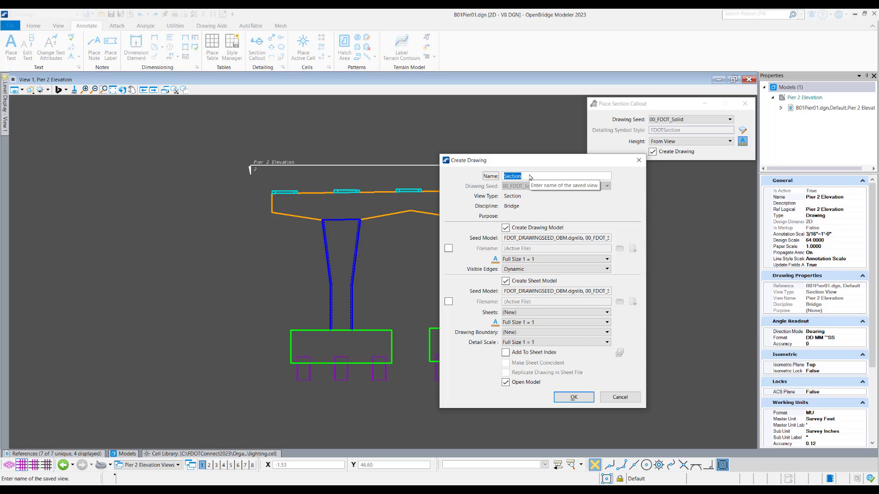
Name the new drawing Pier 2 End View and set its drawing model annotation scale and detail scale to 3/16"=1'-0".
text(Pier 2 End View)
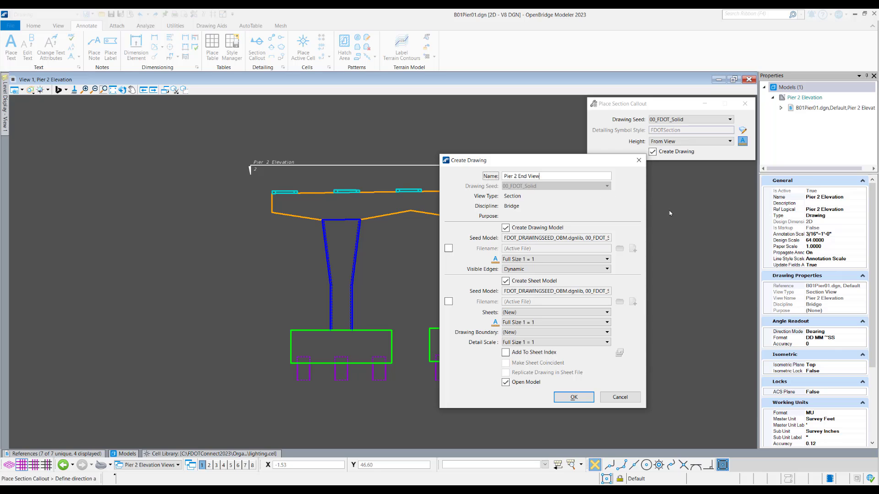
click(605, 259)
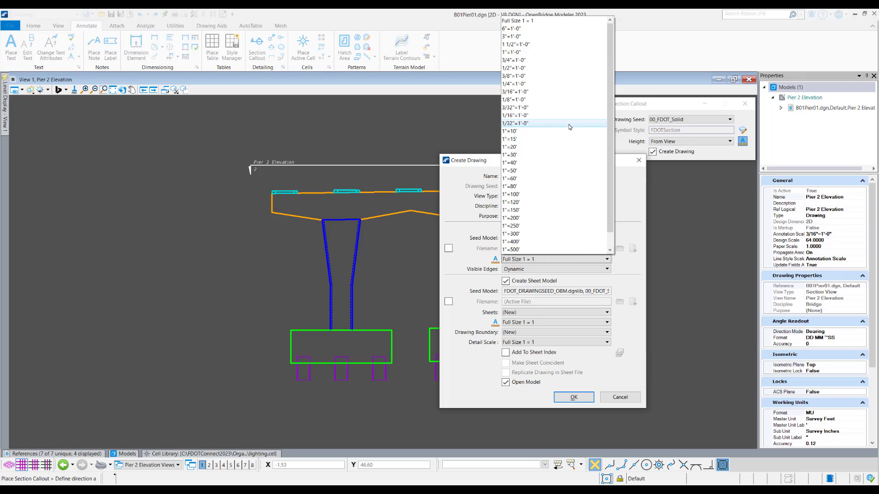
click(561, 92)
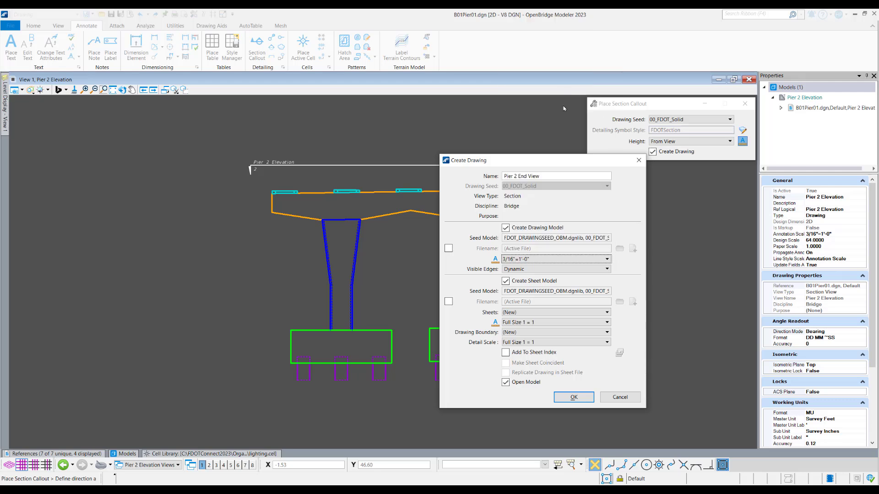
click(585, 344)
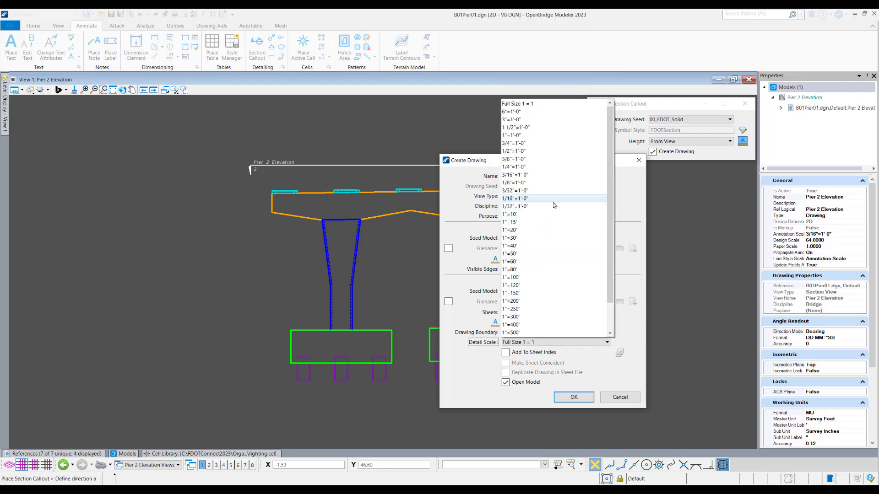
click(560, 175)
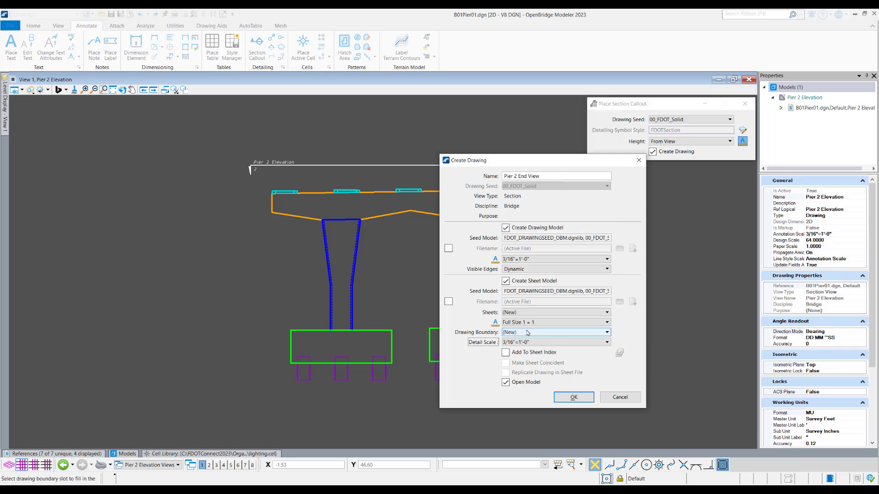
Place the end view drawing on the existing Pier 2 Elevation [Sheet] and create it, opening the sheet model.
click(606, 313)
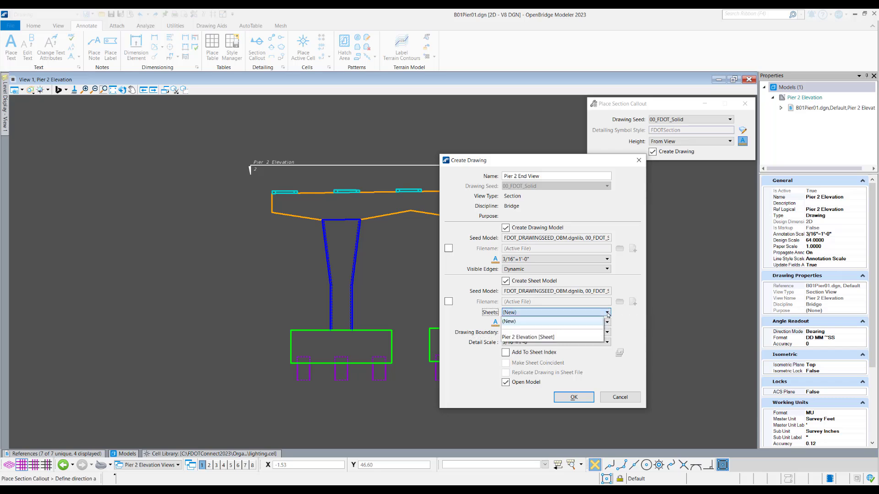
click(547, 338)
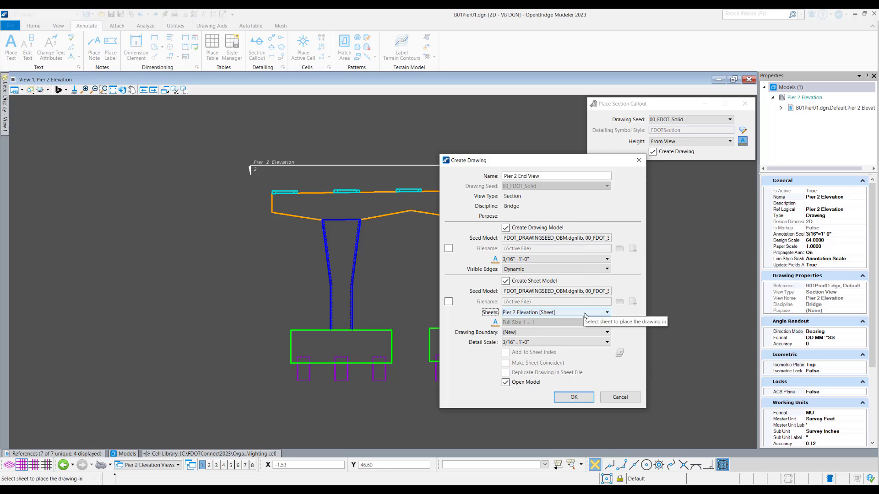
click(574, 398)
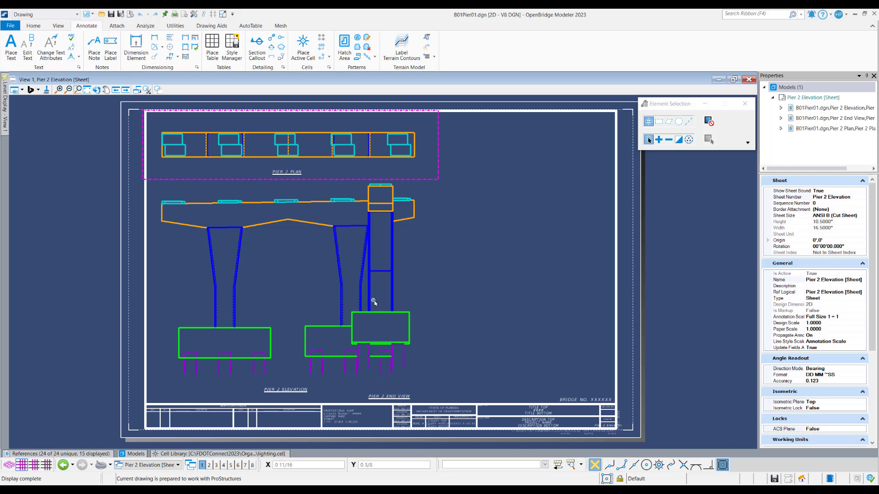
Move the Pier 2 End View reference, with its boundary, clear of the elevation's right end, aligning its cap top with the elevation's cap.
click(36, 28)
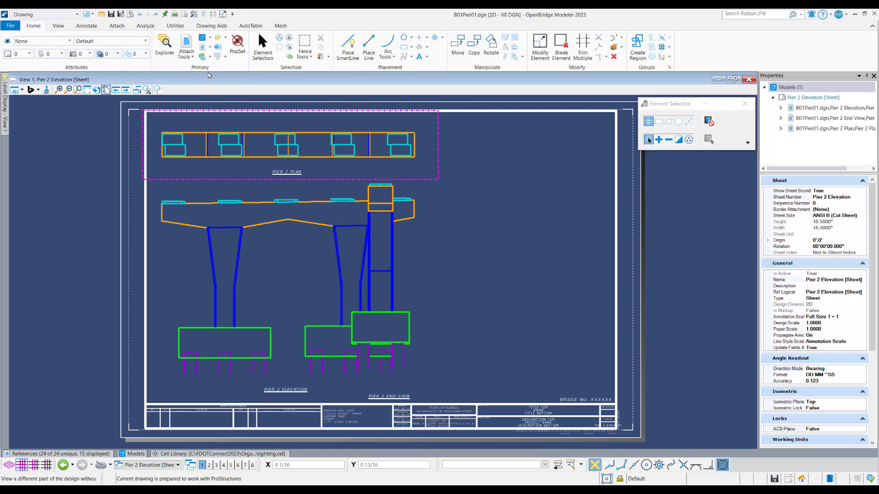
click(186, 46)
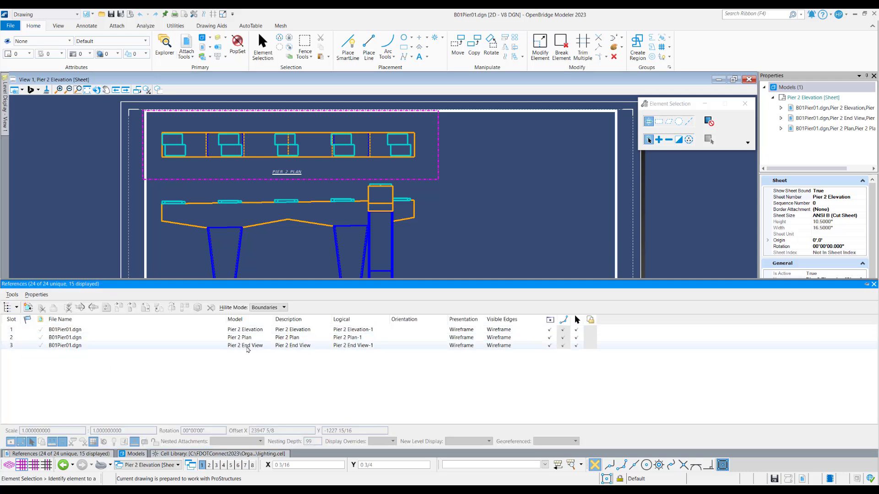
click(243, 346)
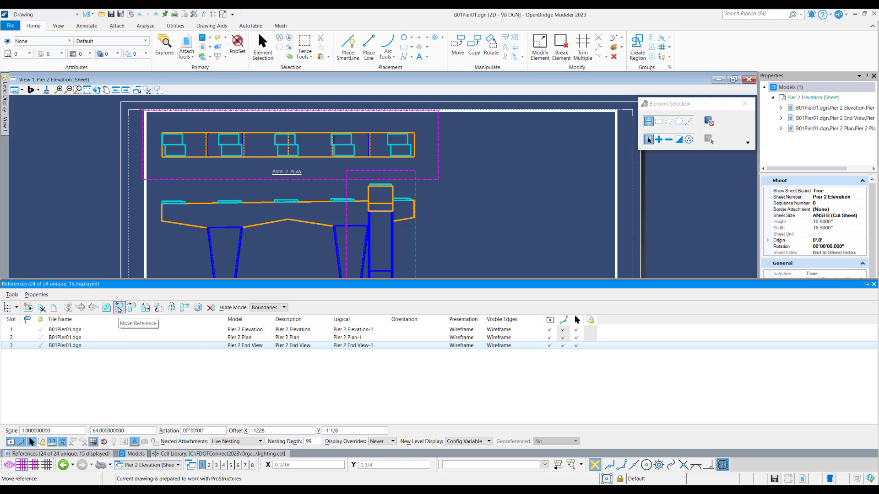
click(118, 309)
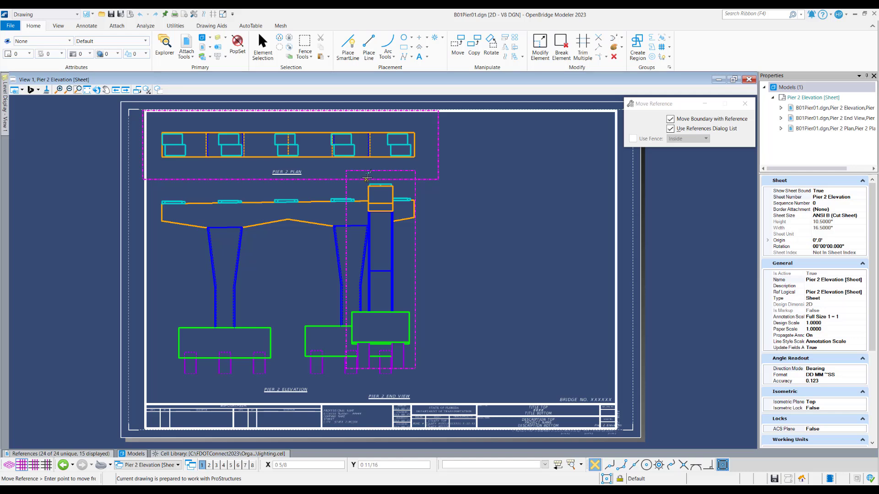
scroll(369, 187, up, 5)
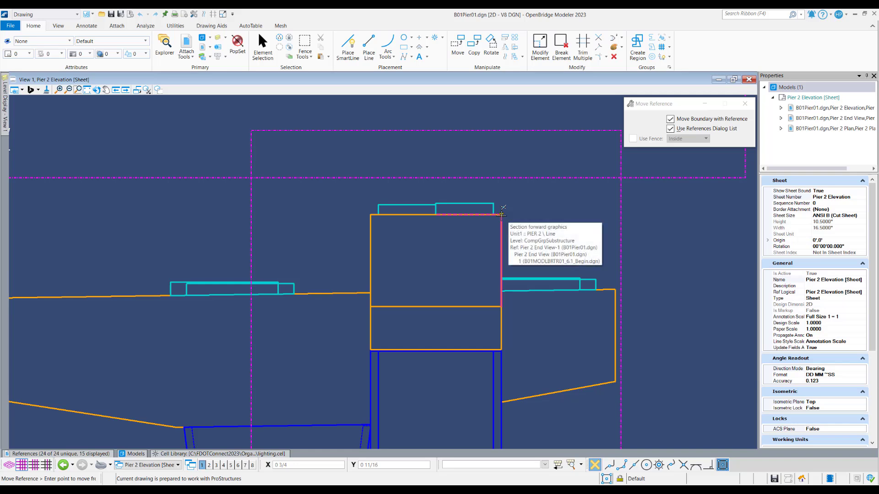
click(501, 214)
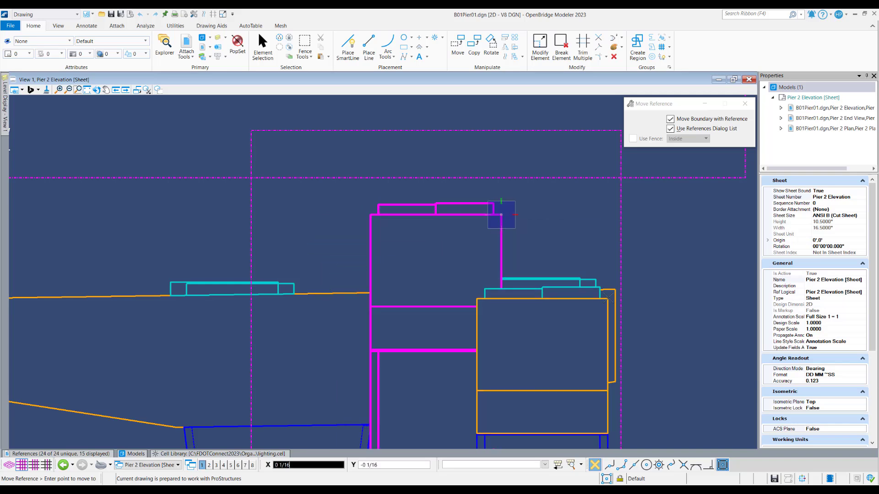
scroll(609, 289, down, 6)
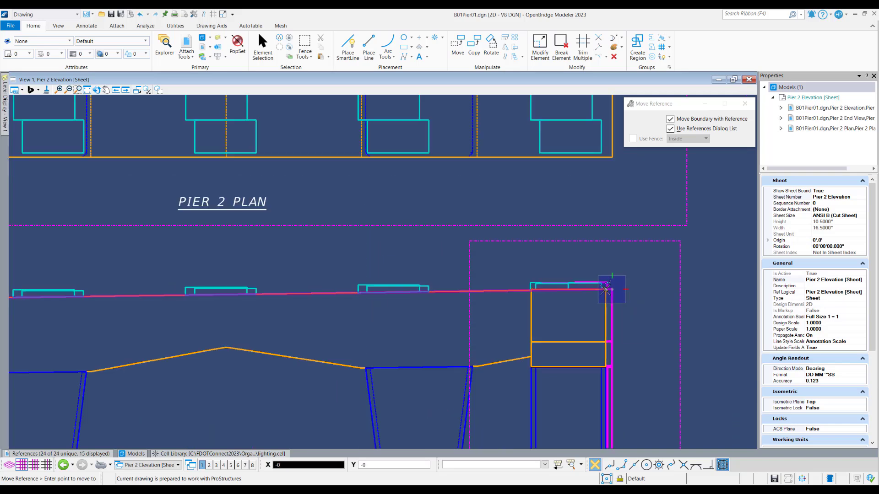
scroll(605, 290, down, 2)
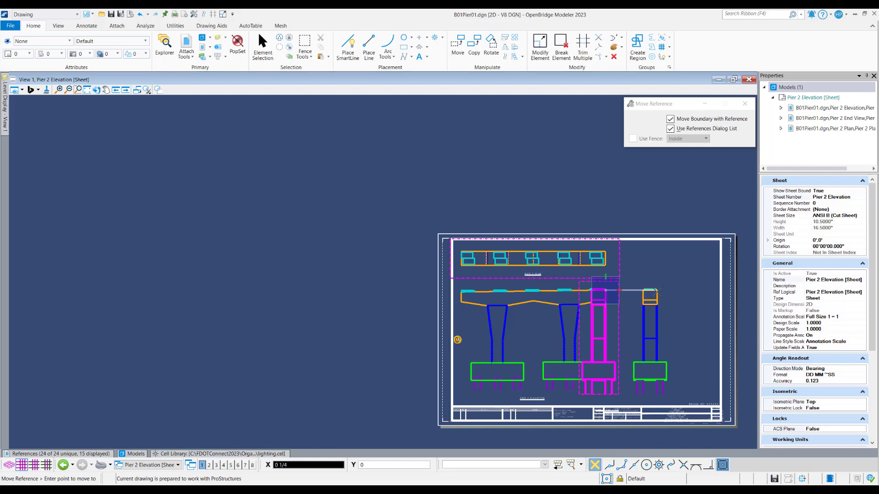
click(657, 290)
right_click(680, 265)
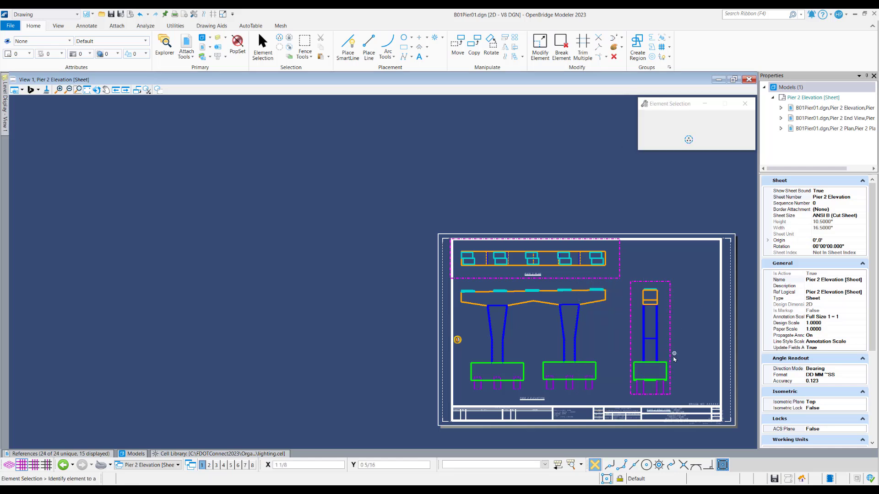
Move the PIER 2 END VIEW title and its drawing boundary out of the title block to just below the end view's piles.
scroll(674, 357, up, 2)
scroll(676, 377, down, 2)
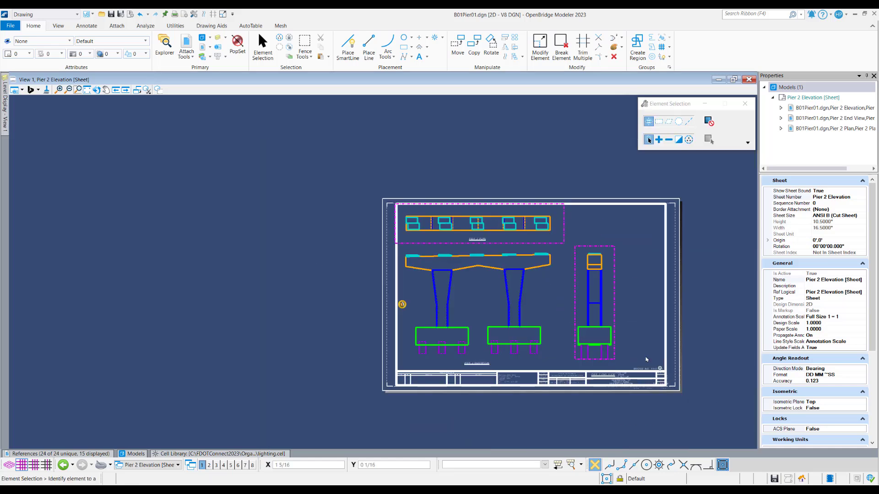
scroll(634, 343, up, 2)
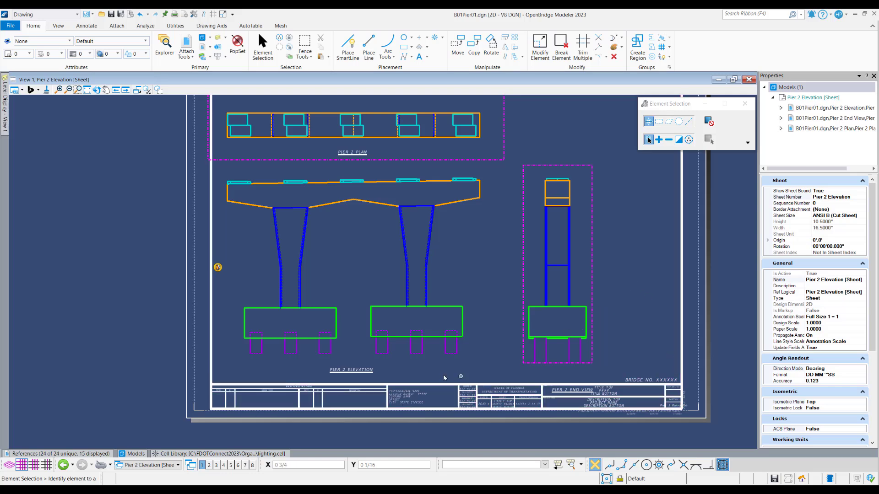
scroll(570, 394, up, 2)
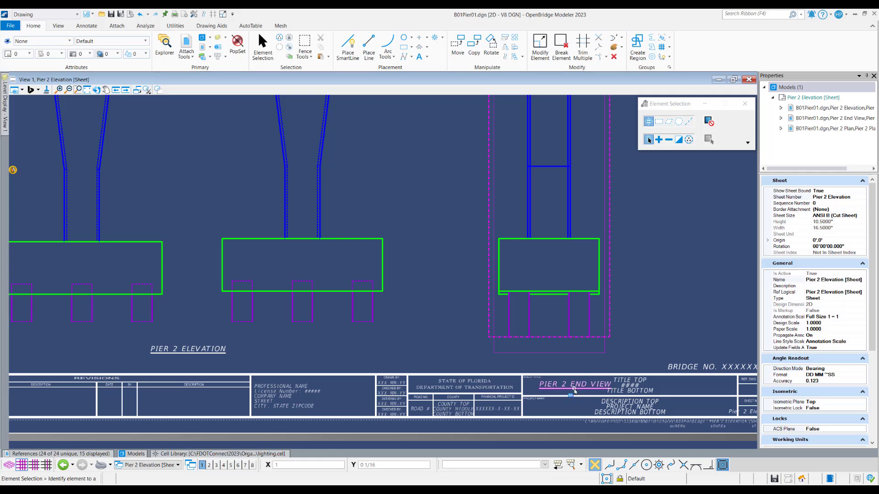
click(574, 391)
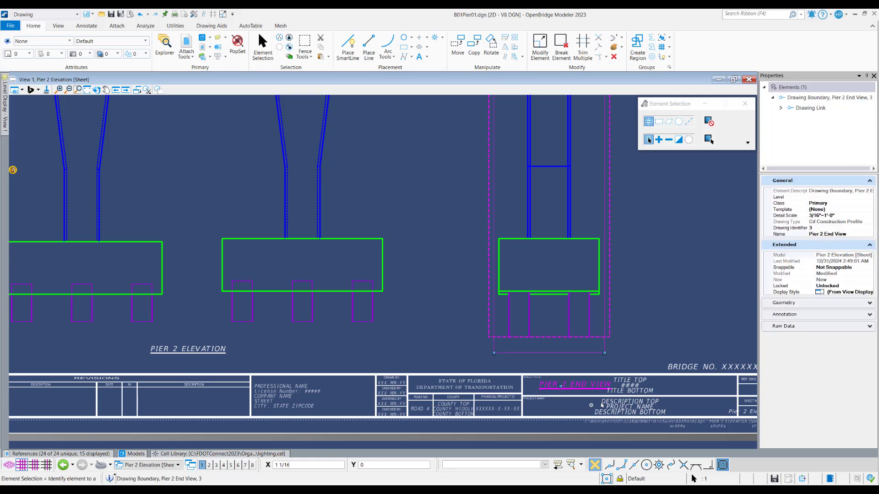
scroll(600, 398, up, 2)
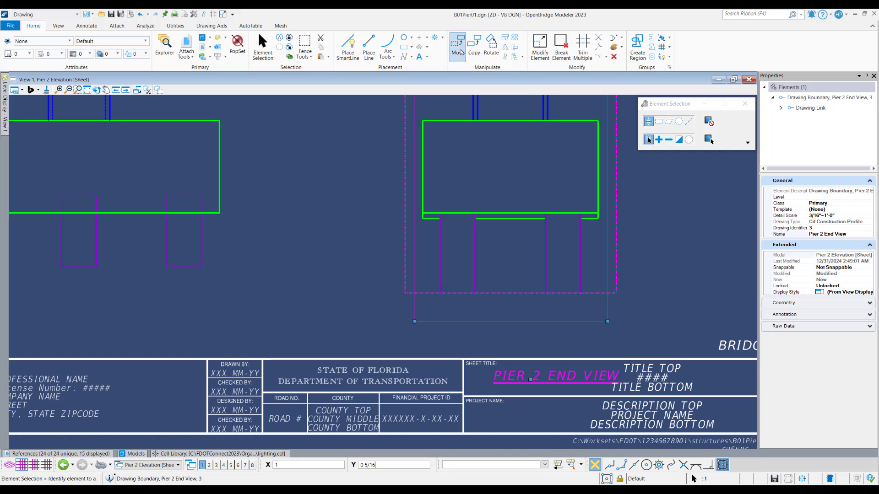
click(458, 45)
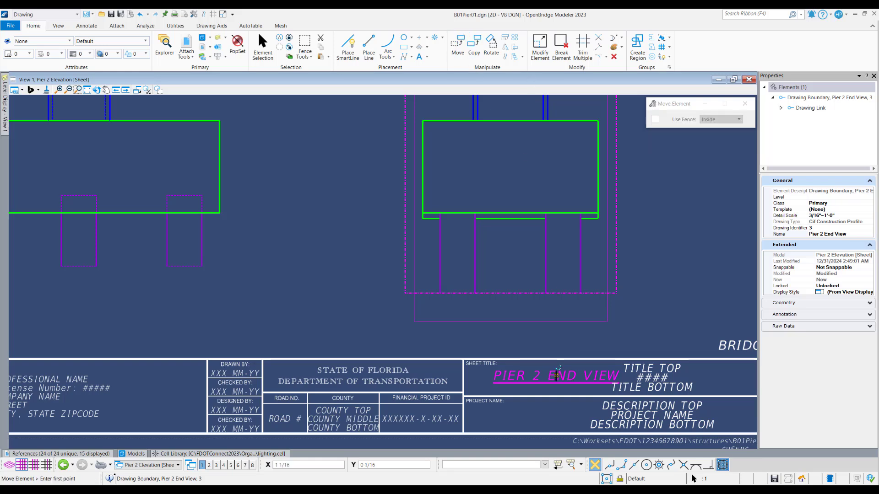
click(556, 376)
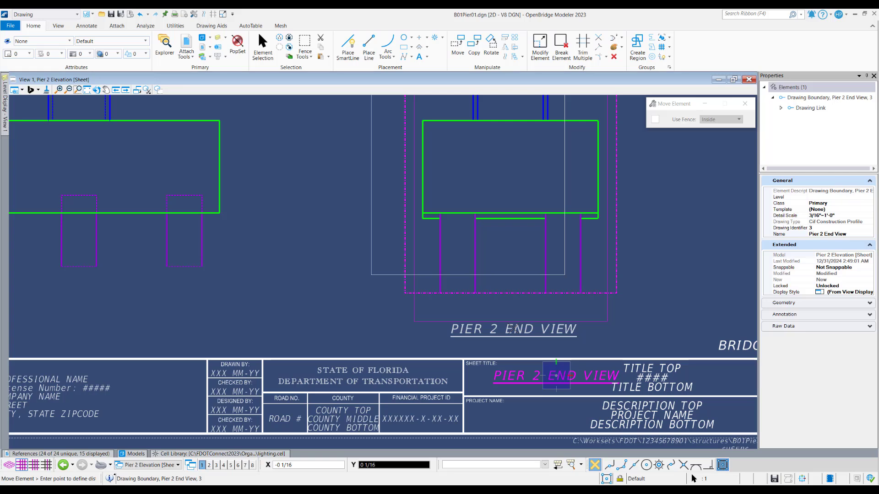
scroll(578, 322, down, 2)
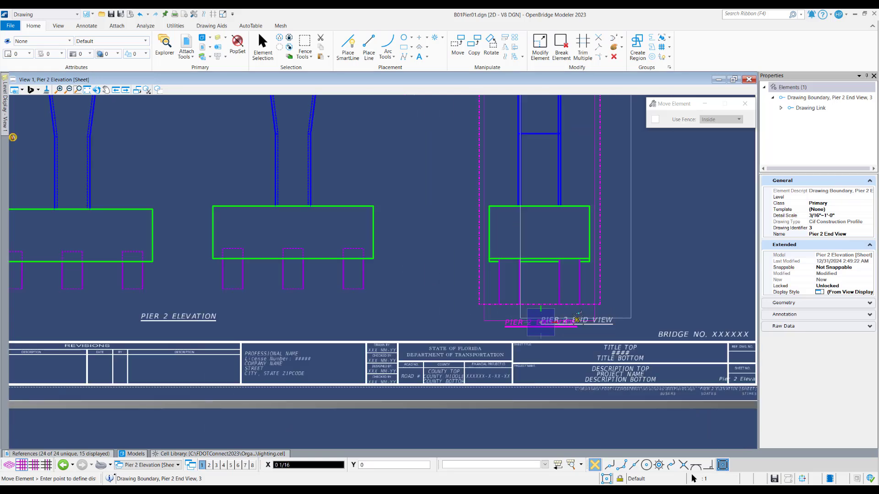
right_click(622, 261)
scroll(561, 332, down, 2)
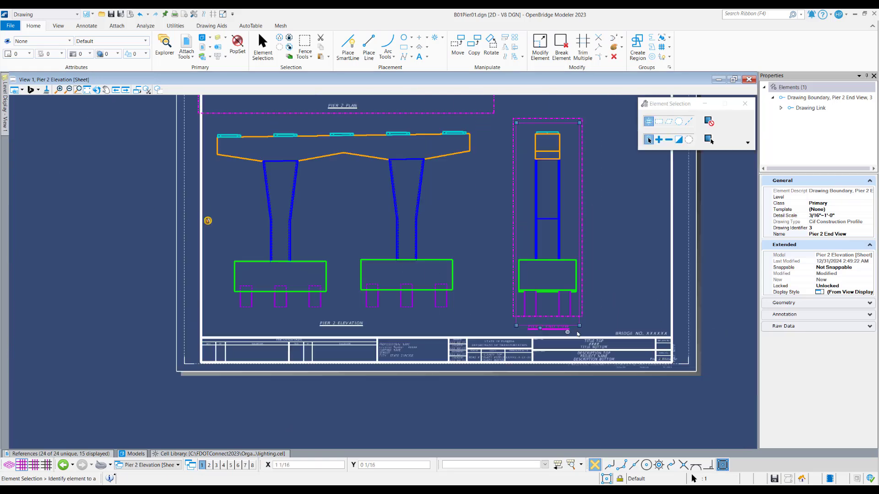
click(650, 285)
scroll(589, 302, down, 2)
scroll(595, 300, up, 2)
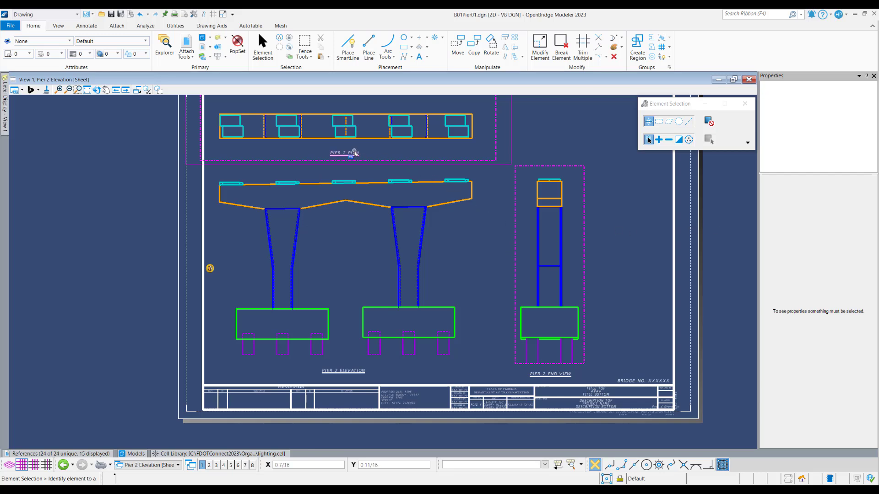
double_click(349, 155)
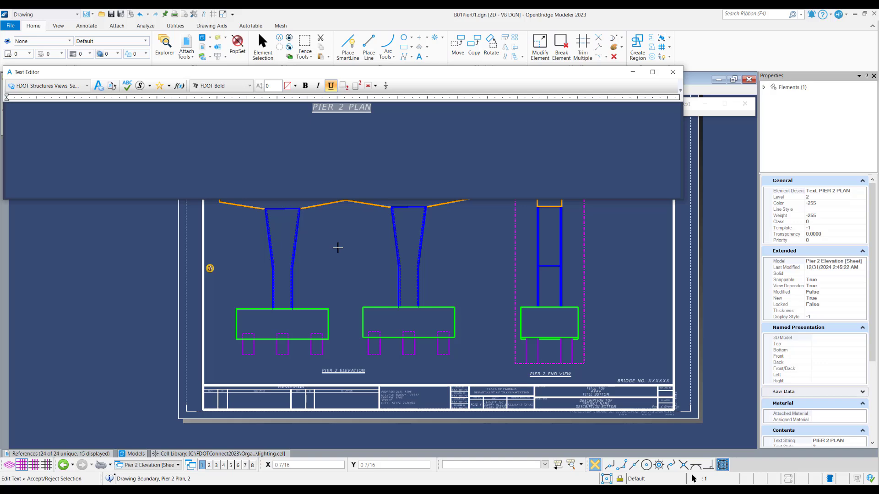
click(338, 248)
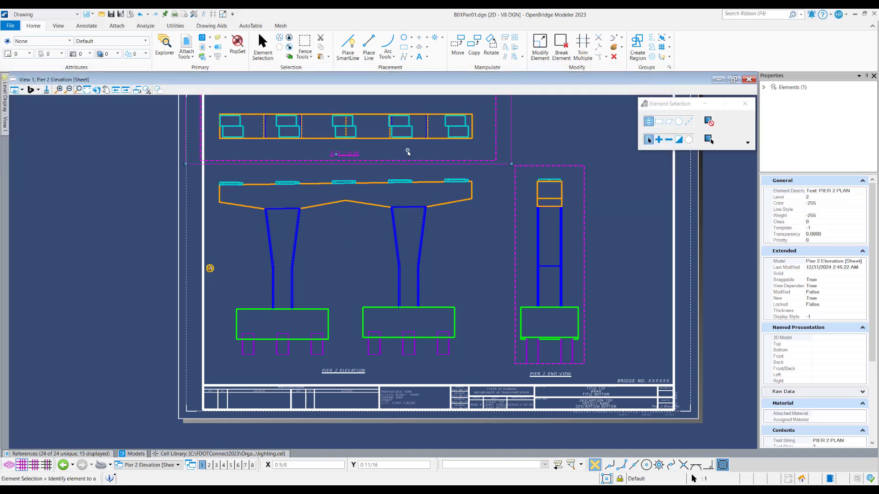
click(406, 152)
Rename the Pier 2 Plan drawing boundary as PLAN.
click(348, 156)
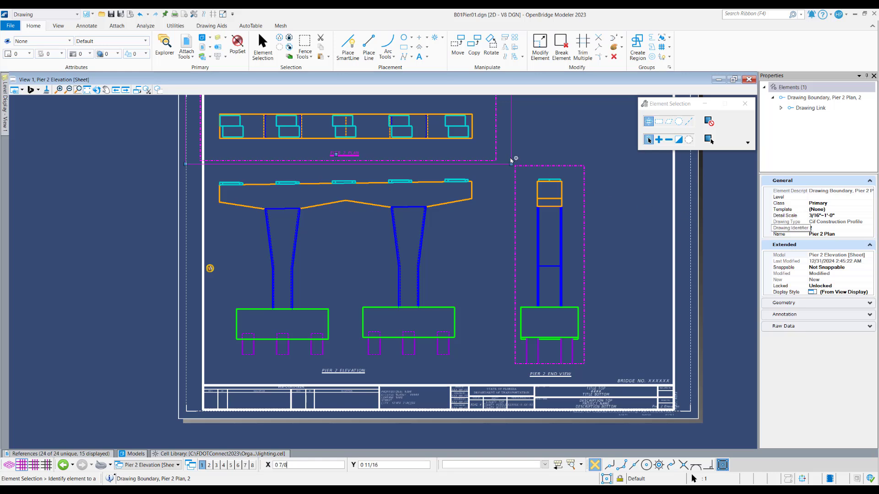
click(822, 234)
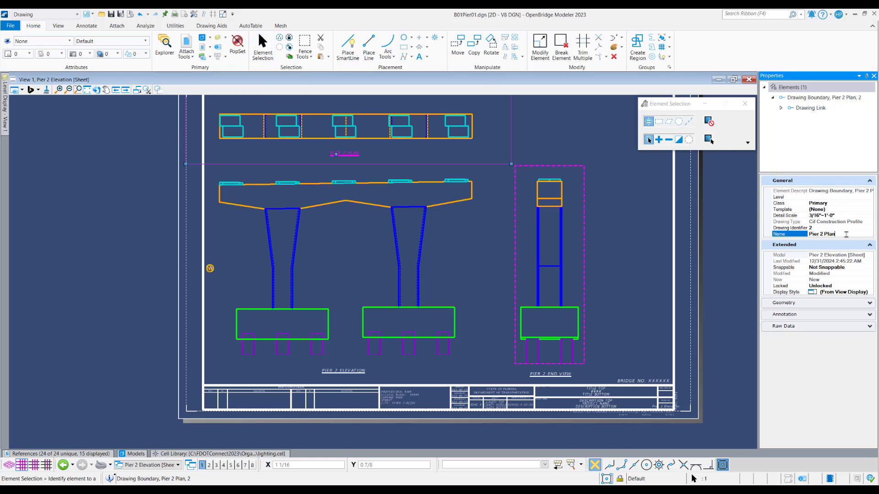
drag(845, 234, 804, 233)
key(Caps_Lock)
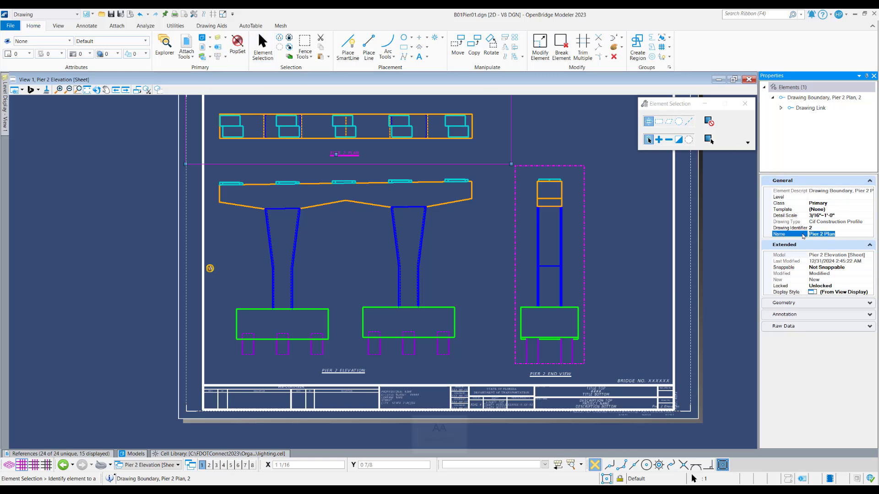
text(PLAN)
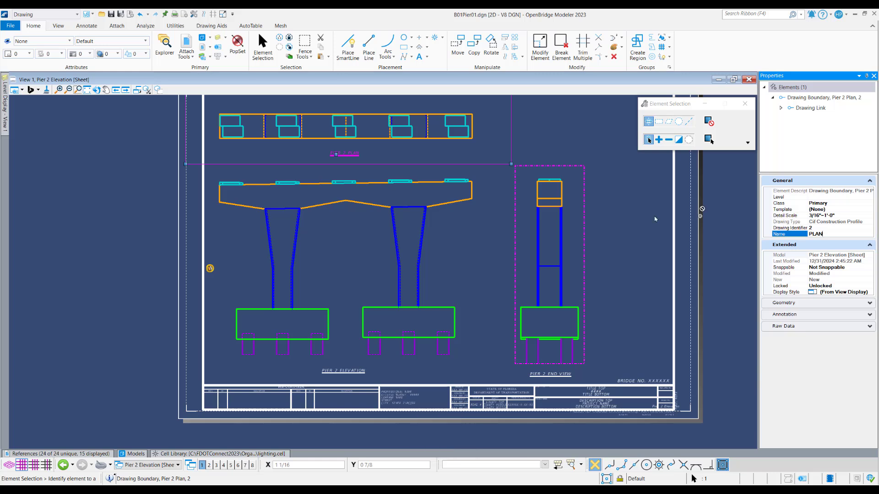
key(Tab)
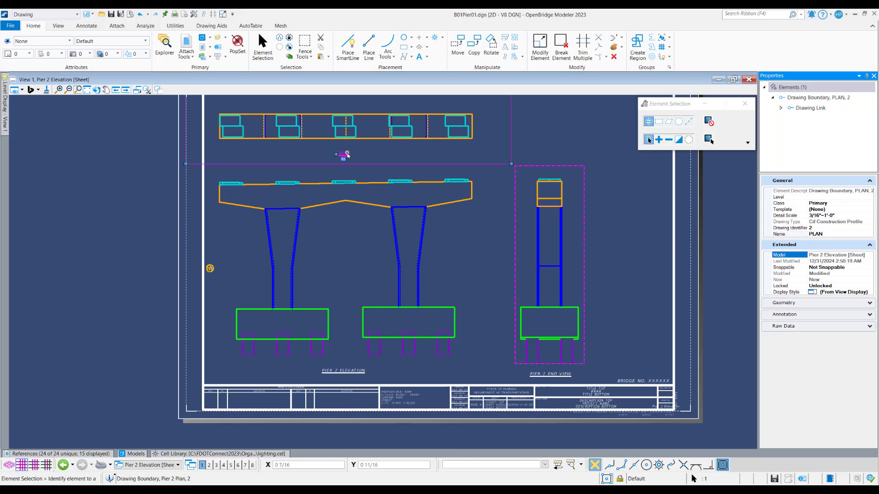
Rename the Pier 2 Elevation drawing boundary as ELEVATION.
click(355, 375)
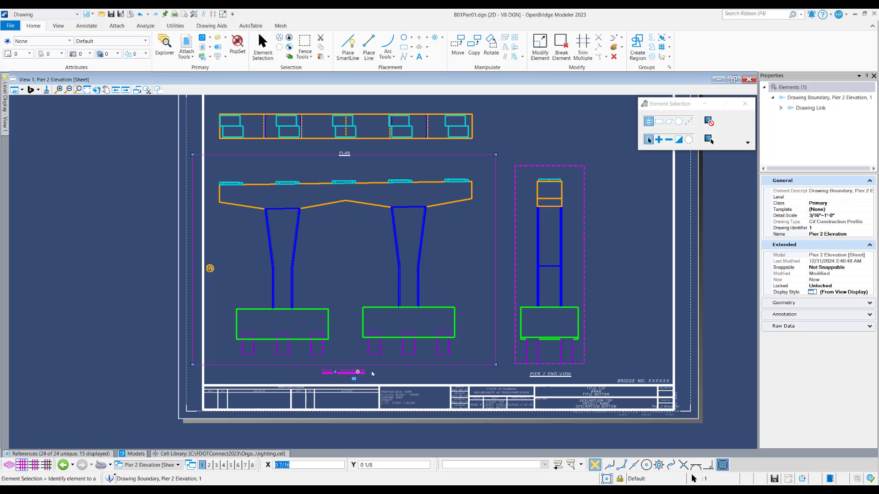
click(848, 236)
click(832, 235)
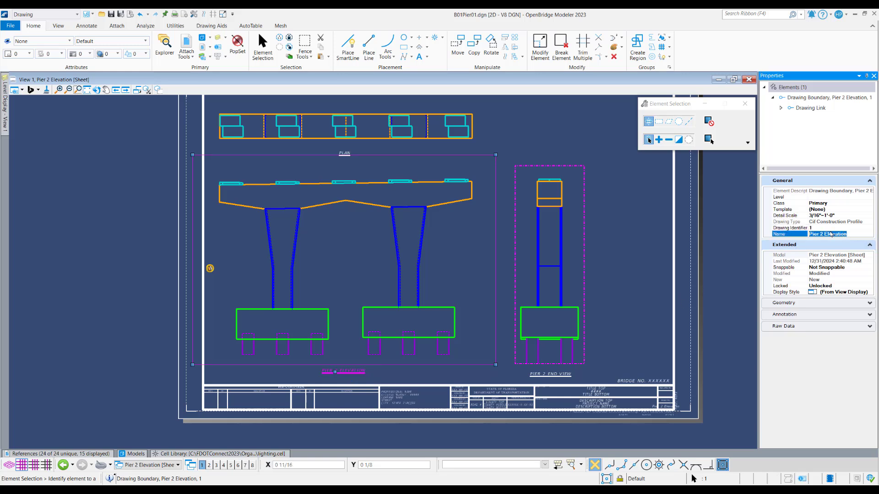
text(ELEVATION)
key(Tab)
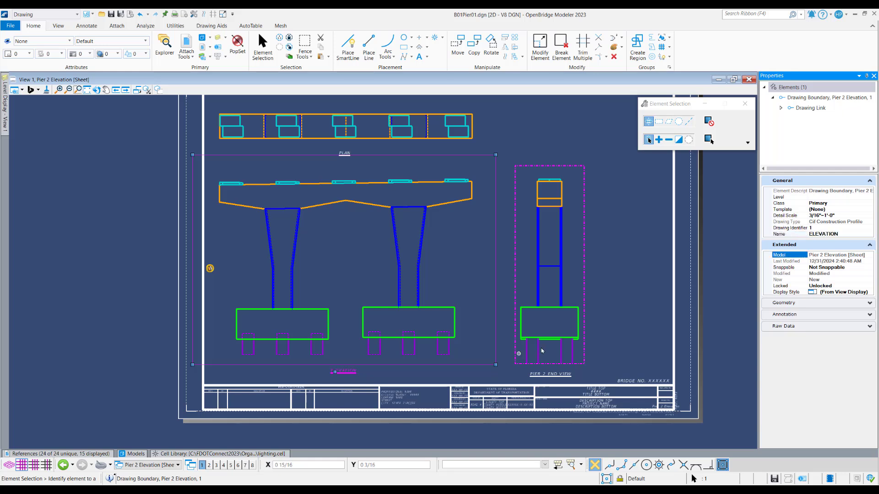
Rename the Pier 2 End View drawing boundary as END VIEW and clear the selection.
click(542, 374)
scroll(572, 383, up, 5)
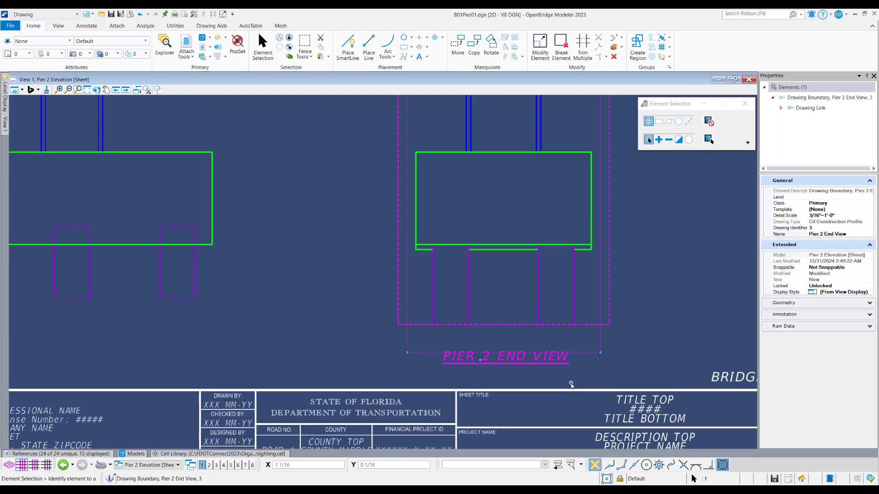
scroll(572, 384, up, 3)
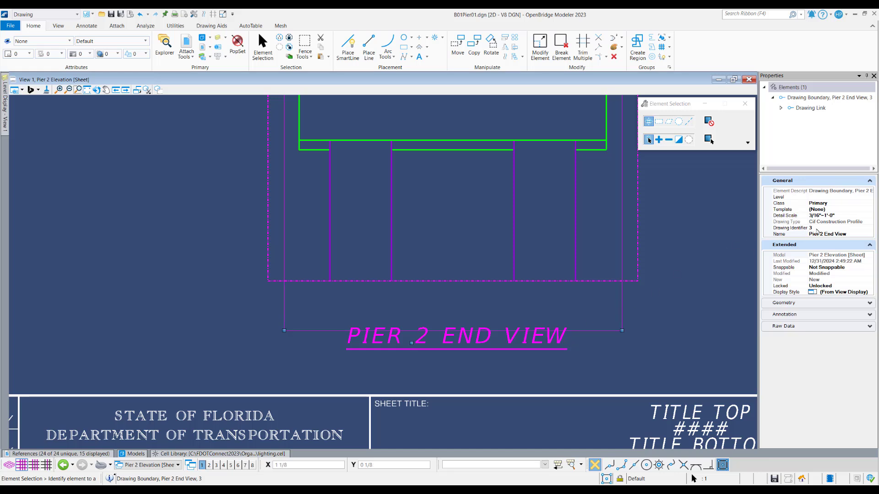
click(856, 234)
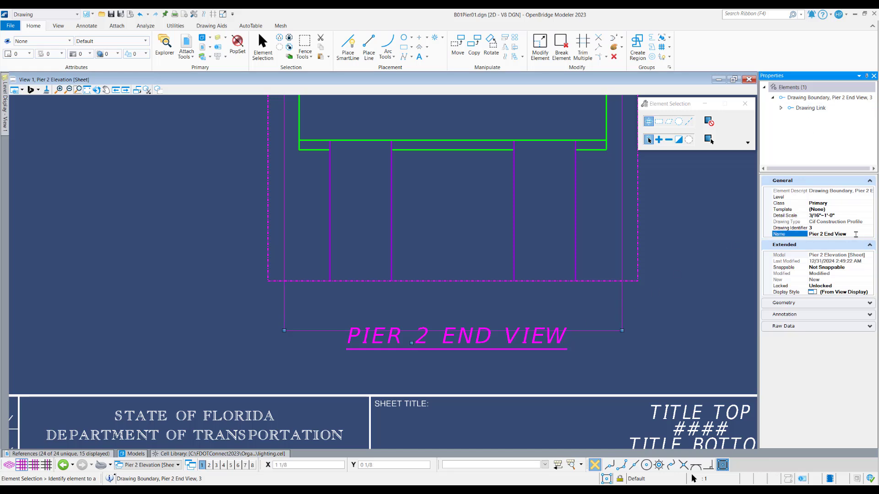
key(ctrl+a)
text(E)
text(VIEW)
key(Return)
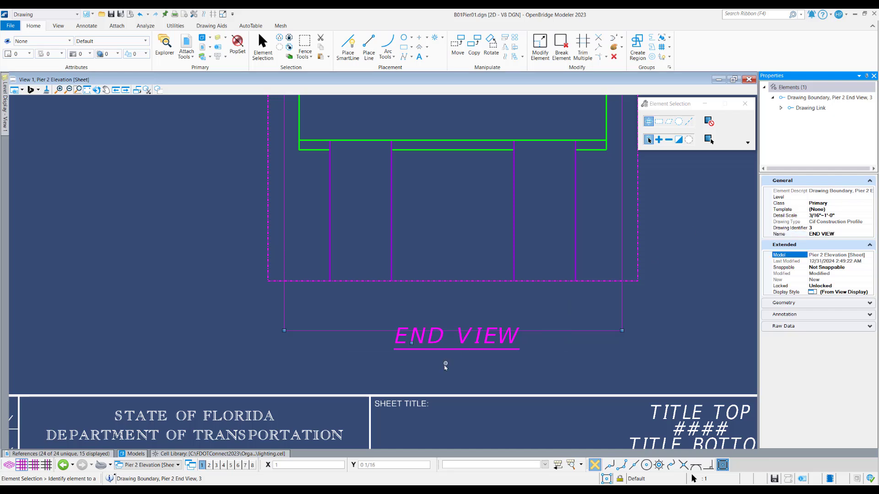
click(648, 347)
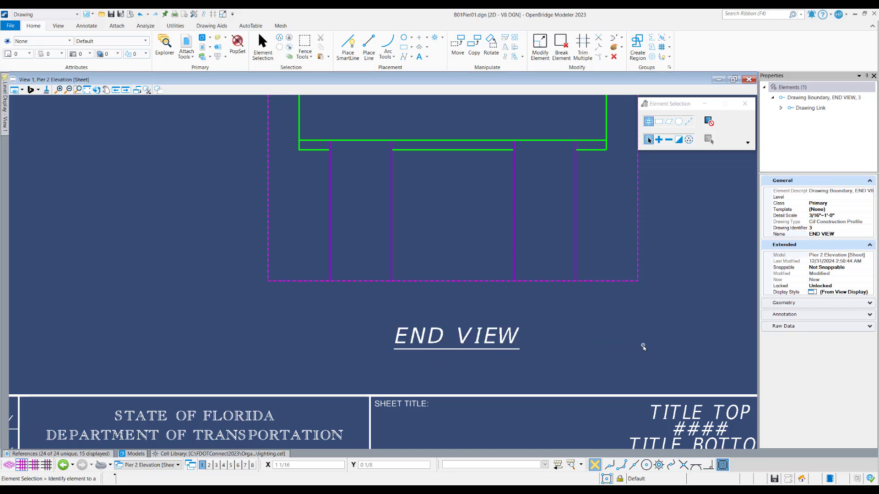
scroll(568, 375, down, 4)
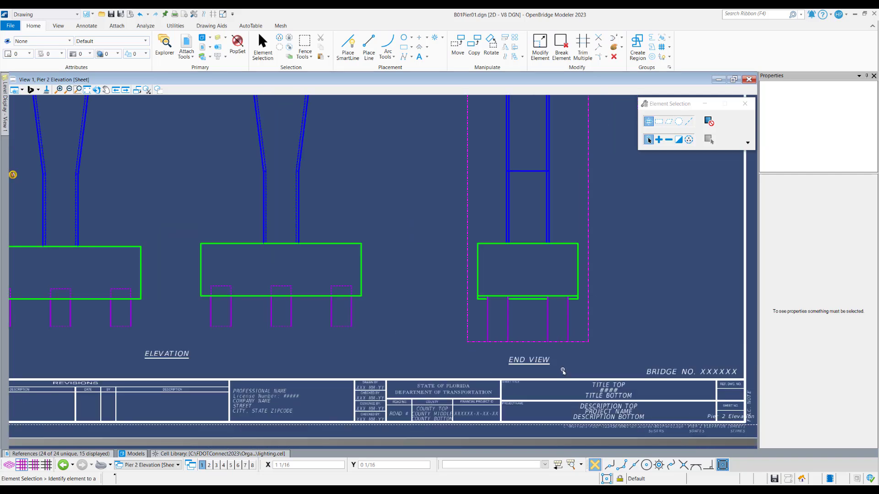
Examine the arranged plan, elevation and end view, their titles and the title block on the Pier 2 sheet.
middle_drag(608, 272, 599, 294)
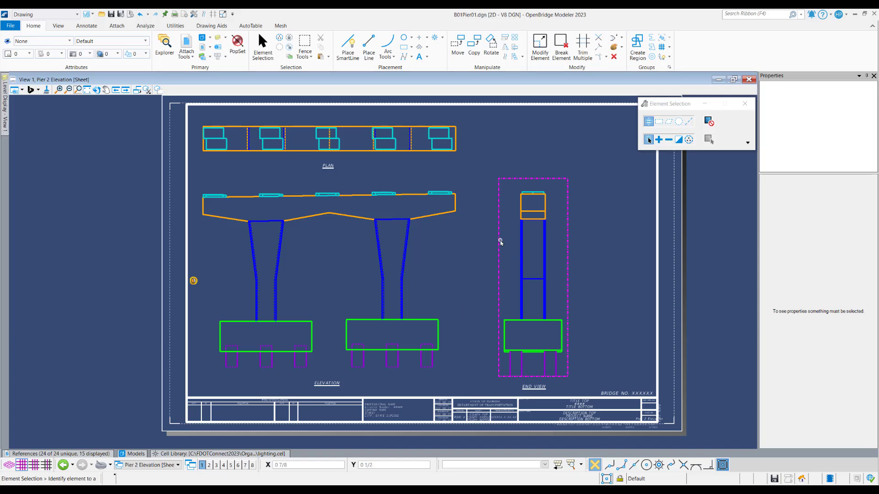
scroll(260, 134, up, 3)
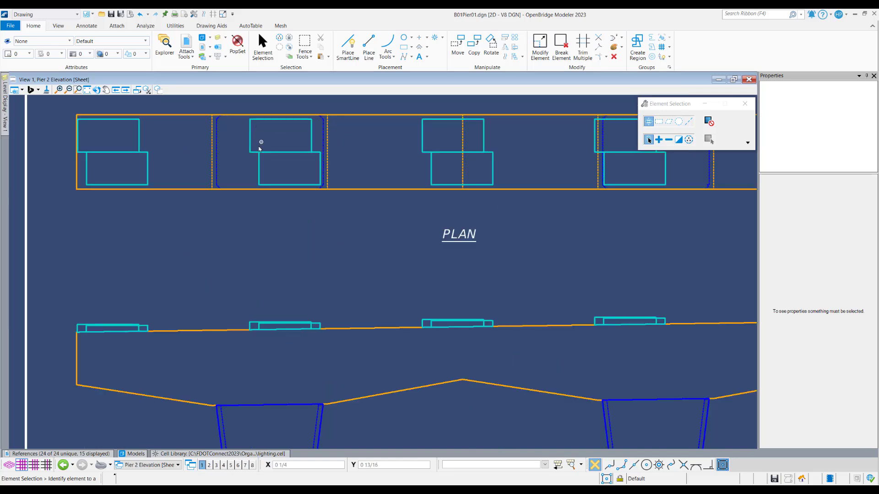
scroll(261, 143, down, 3)
scroll(225, 162, up, 2)
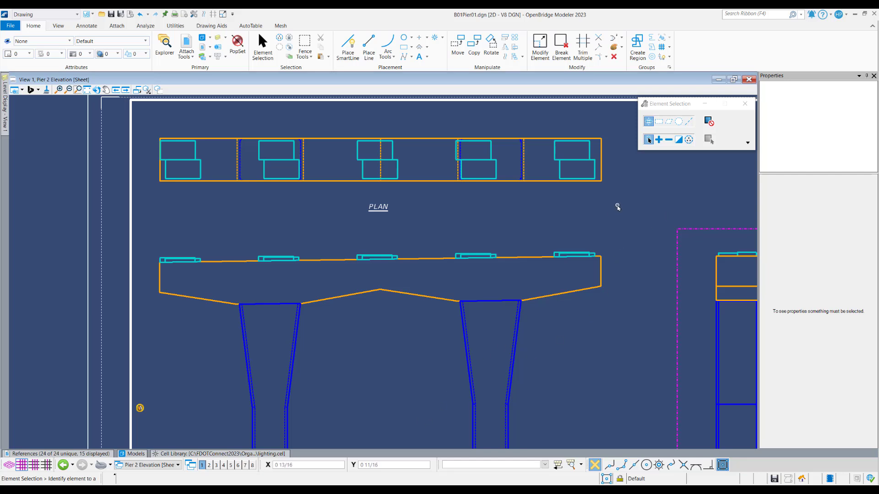
scroll(463, 195, down, 2)
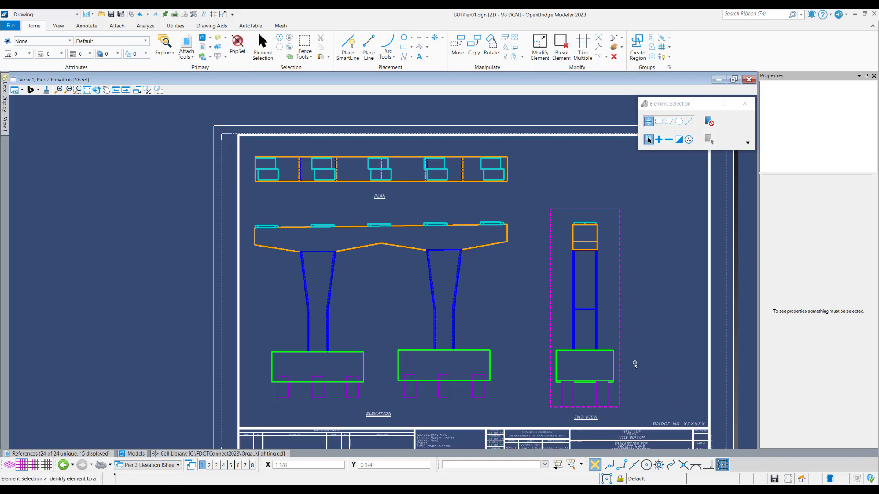
scroll(632, 330, down, 2)
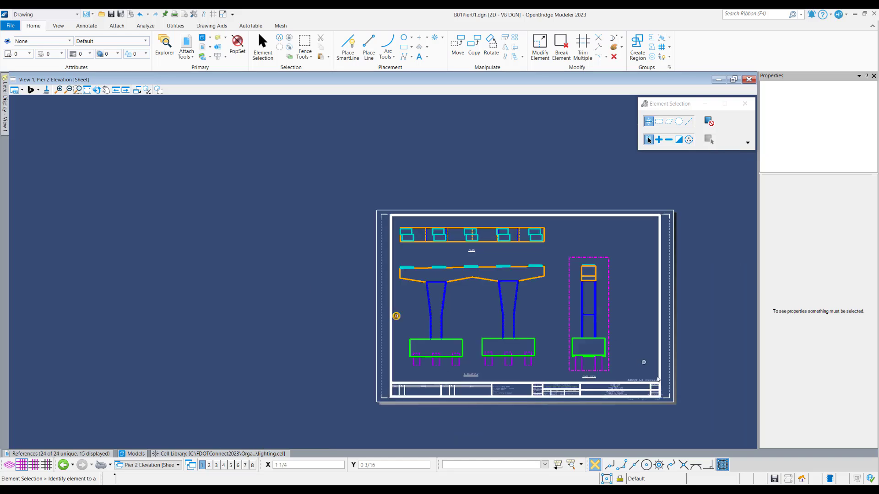
scroll(709, 419, up, 2)
scroll(594, 404, up, 2)
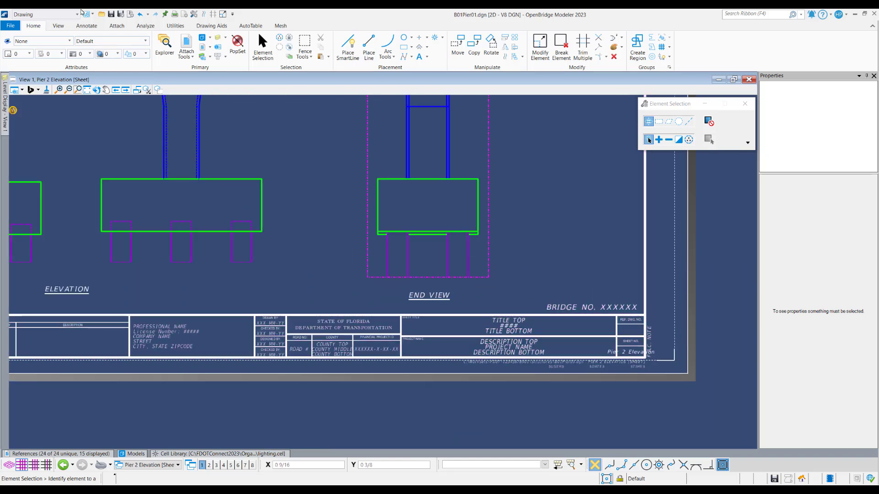
In the OpenBridge Modeler workflow, set up a new Structures substructure sheet file of type Pier Details with bridge sequence 01.
click(62, 14)
click(62, 25)
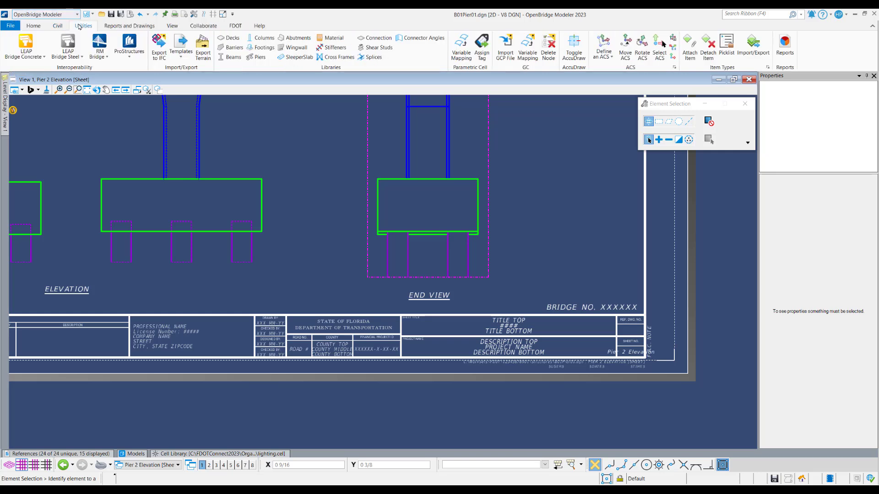
click(235, 26)
click(163, 53)
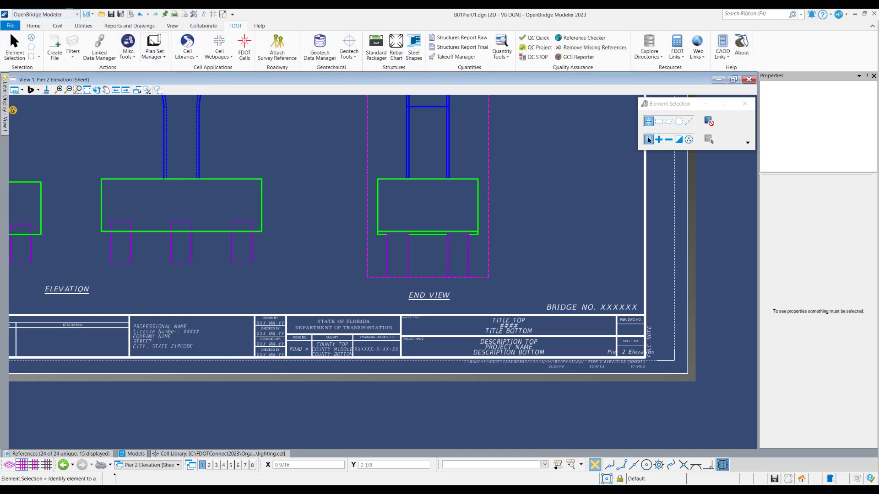
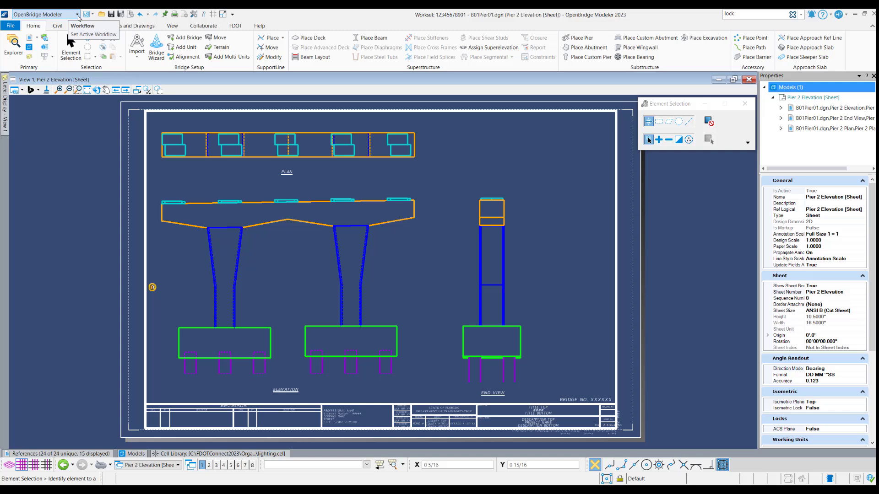
click(235, 26)
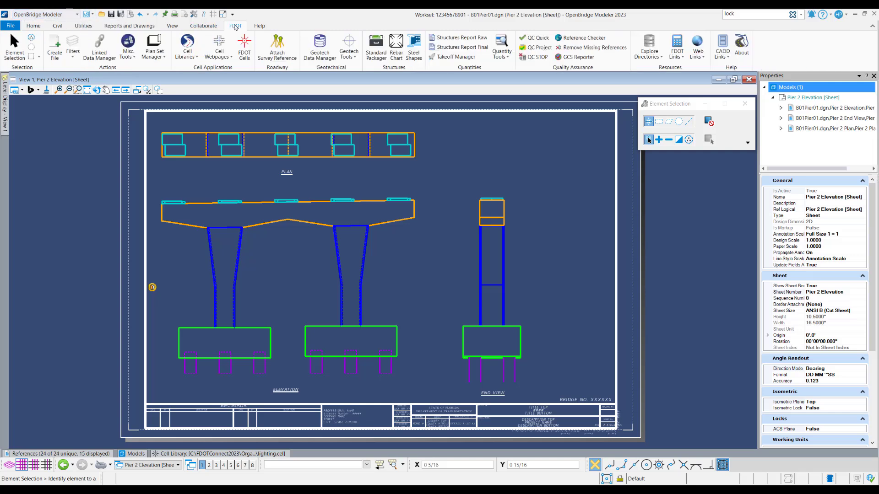
click(54, 56)
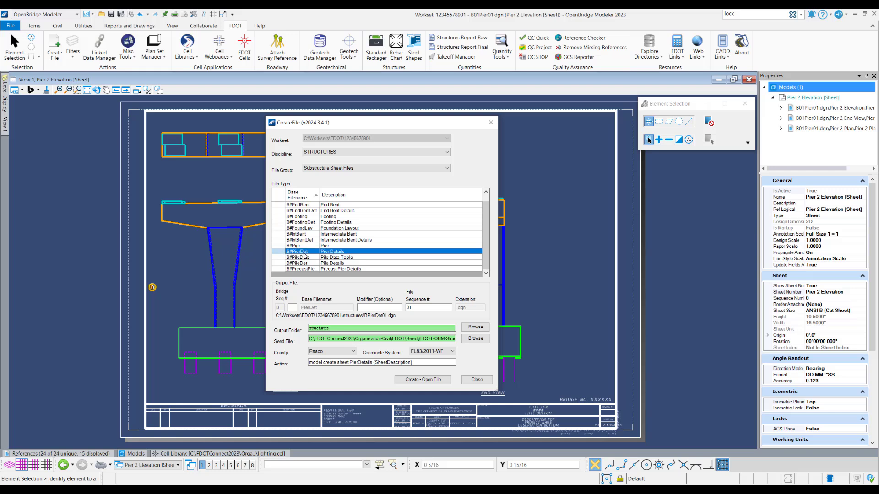
click(293, 307)
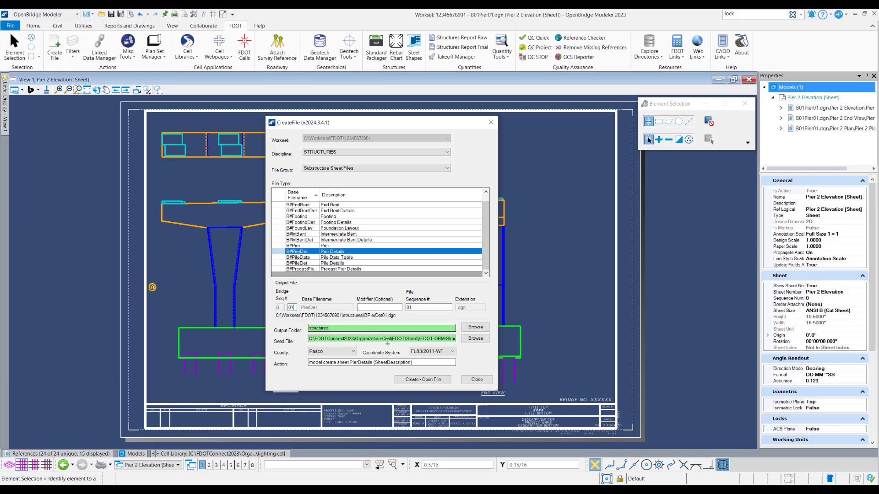
Check the seed file, clear the model-creation action, create and open B01PierDet01.dgn, and close the file creation dialog.
double_click(420, 339)
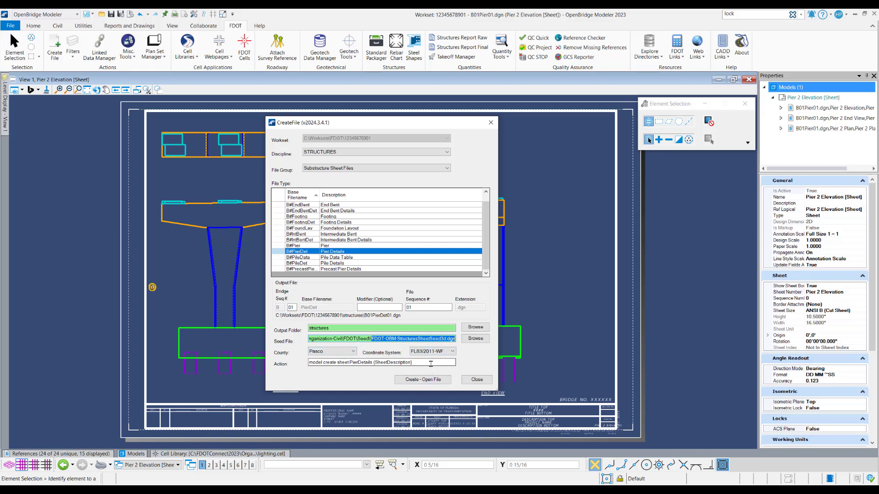
drag(427, 363, 311, 362)
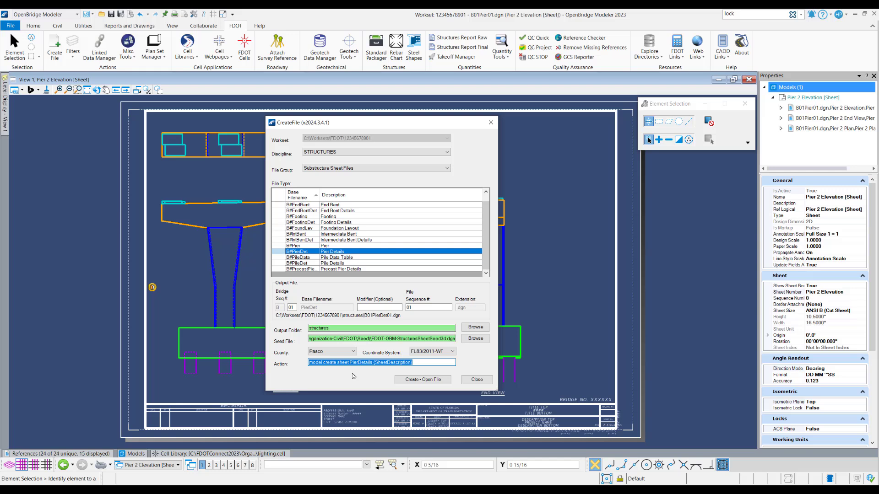
key(Delete)
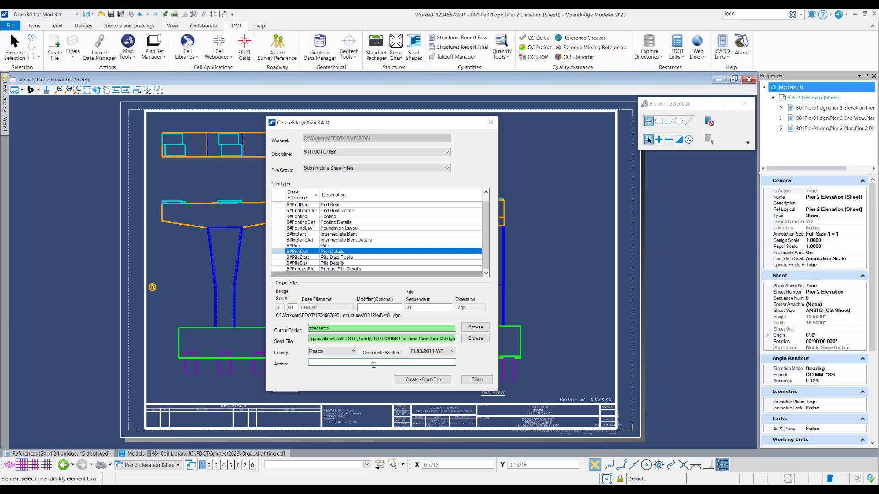
click(430, 381)
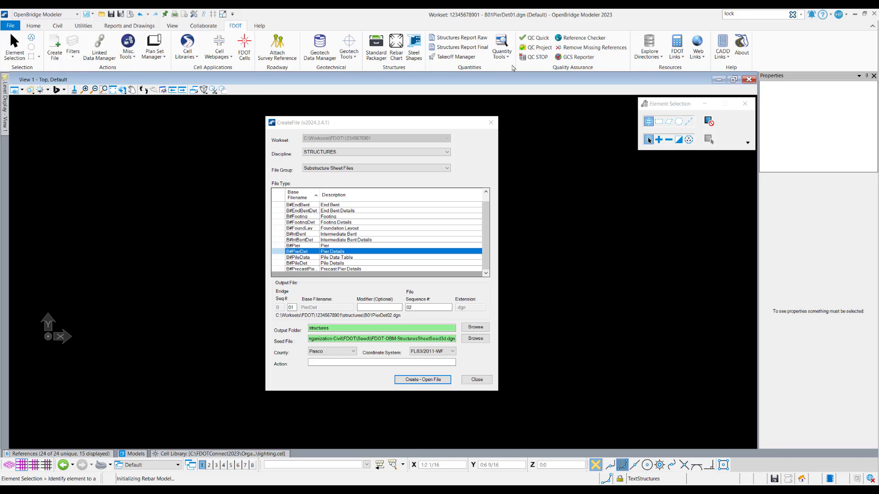
click(477, 380)
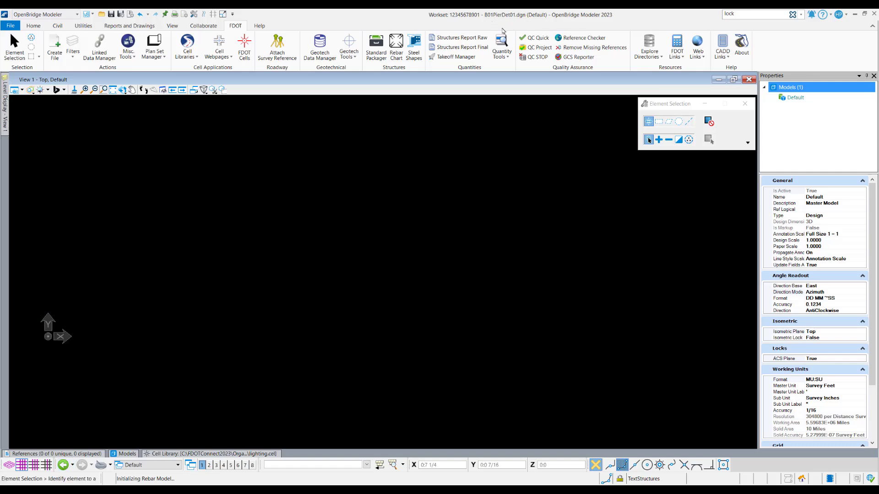
Reopen the pier sheet file B01Pier01.dgn from the recent files.
click(11, 26)
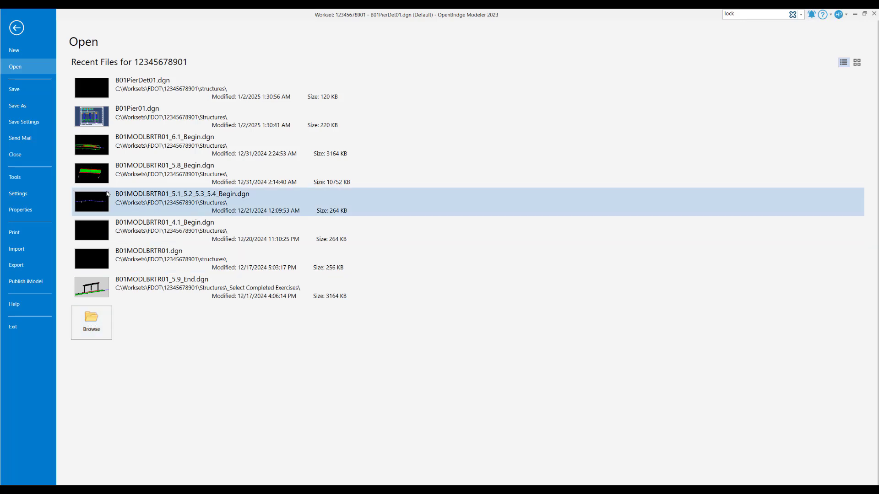
click(145, 115)
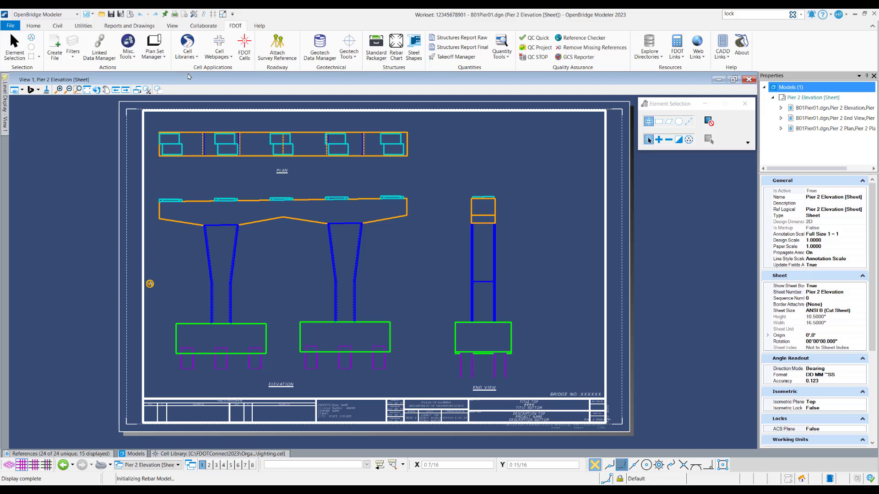
Switch to the Drawing workflow and start placing a section callout on the Pier 2 sheet.
click(76, 15)
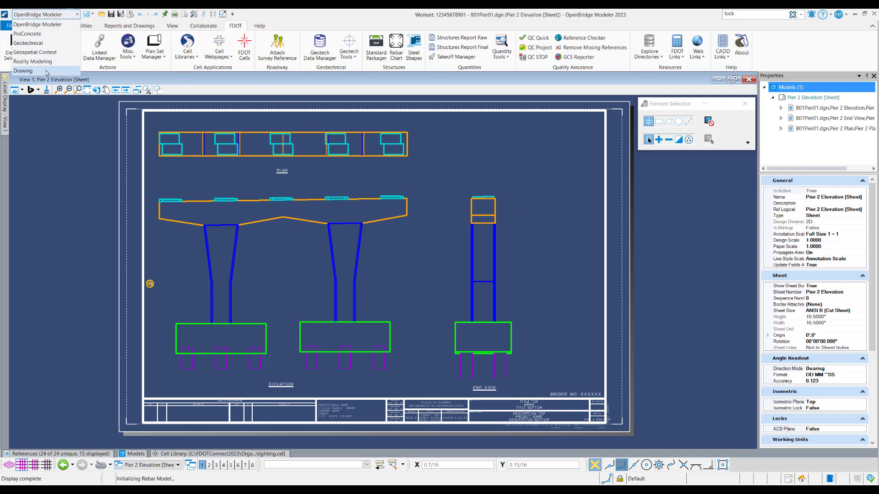
click(47, 71)
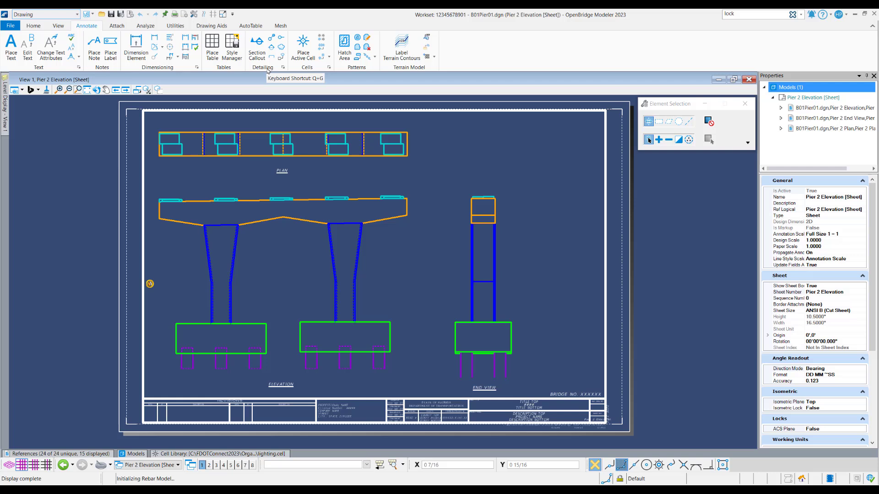
click(262, 51)
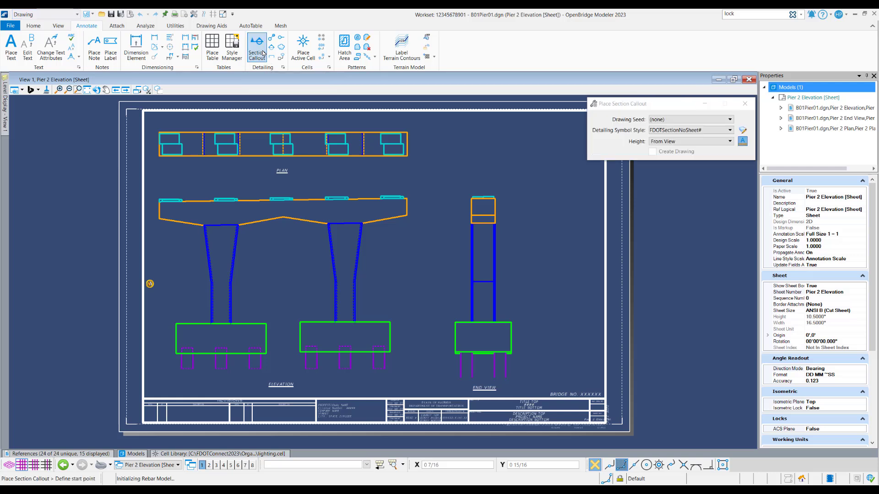
Place a section callout using drawing seed 05_FDOT_Hidden_NoSheet# across the right column's shaft in the elevation, looking down toward the footing.
click(728, 119)
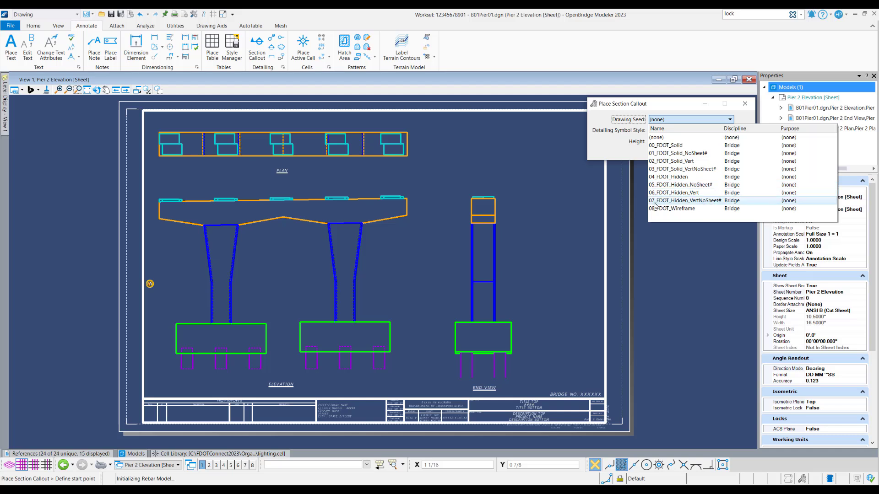
click(710, 185)
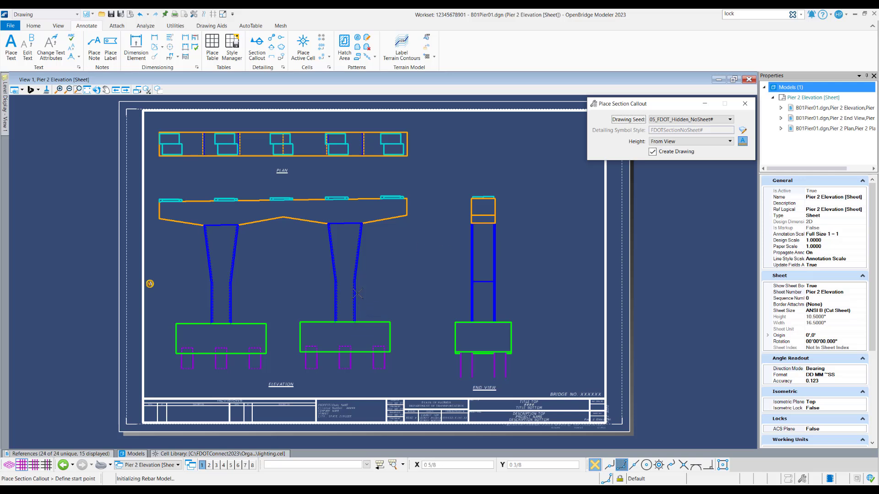
scroll(342, 298, up, 5)
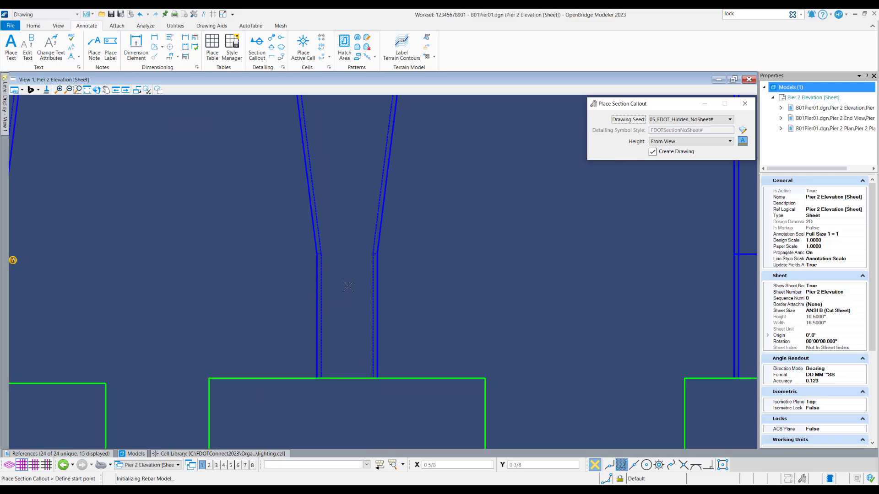
click(284, 278)
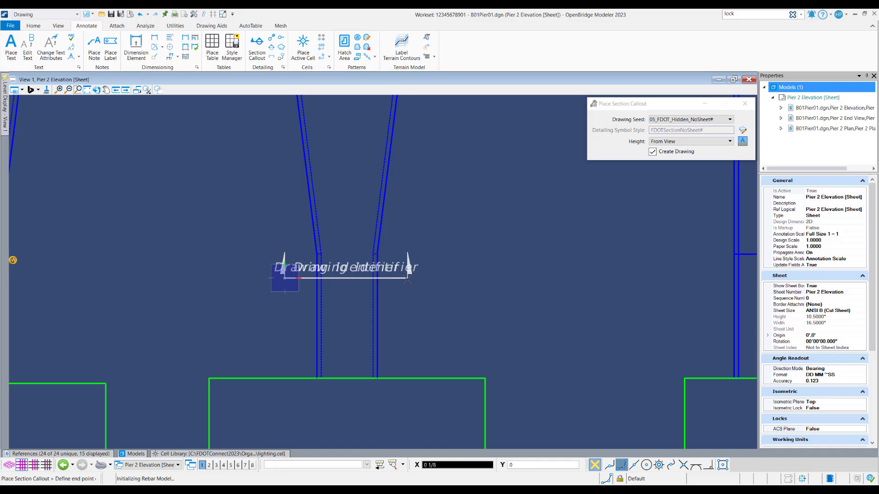
click(406, 278)
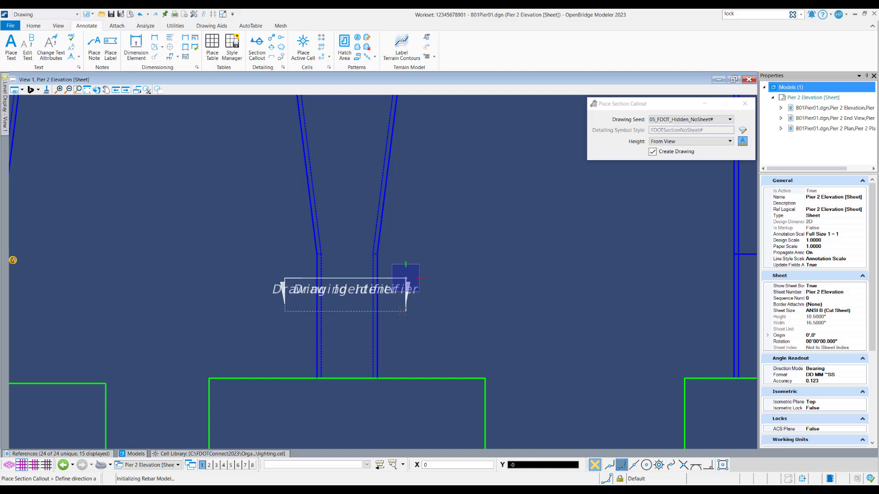
click(402, 312)
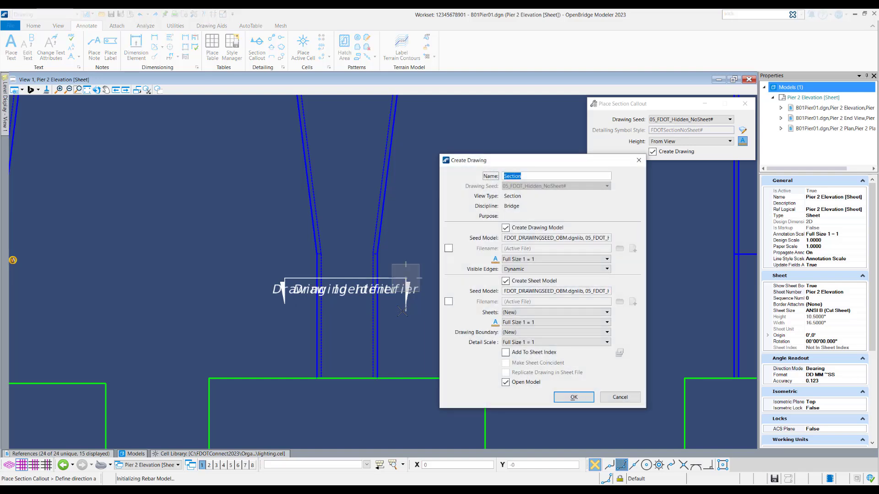
Name the new drawing Section A-A and direct its drawing model to B01PierDet01.dgn in the Structures folder.
drag(522, 165, 530, 165)
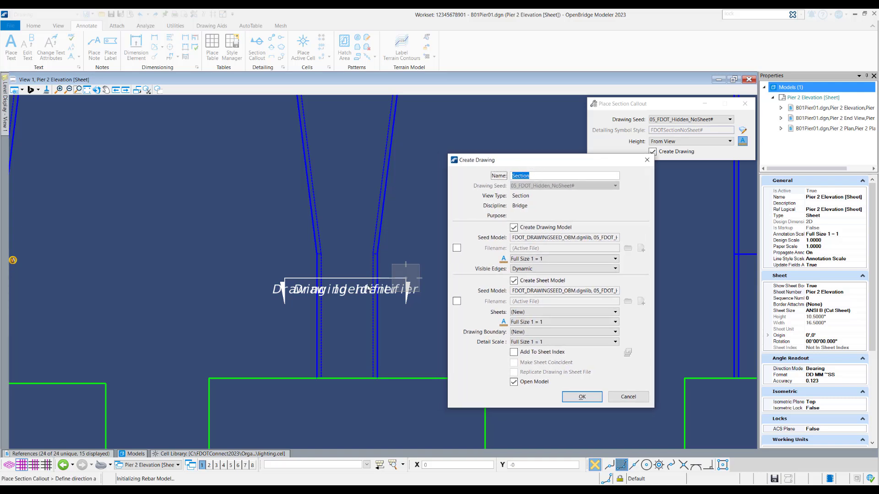
click(534, 178)
click(456, 248)
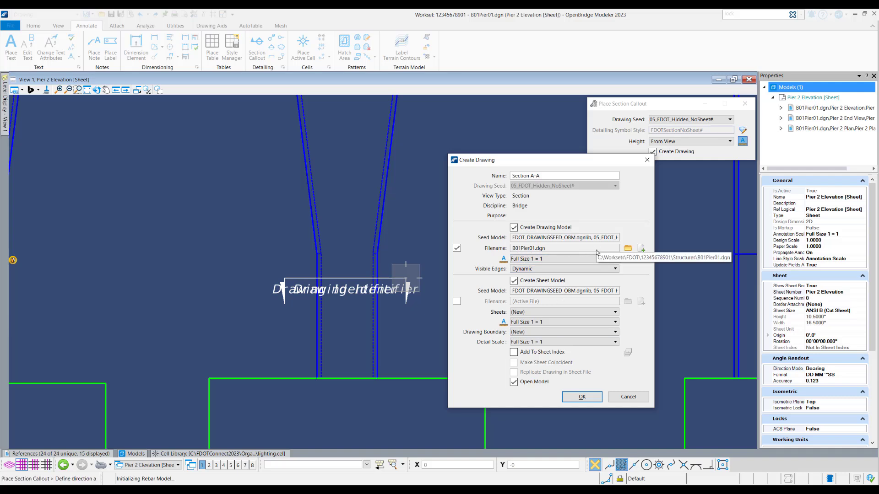
click(628, 249)
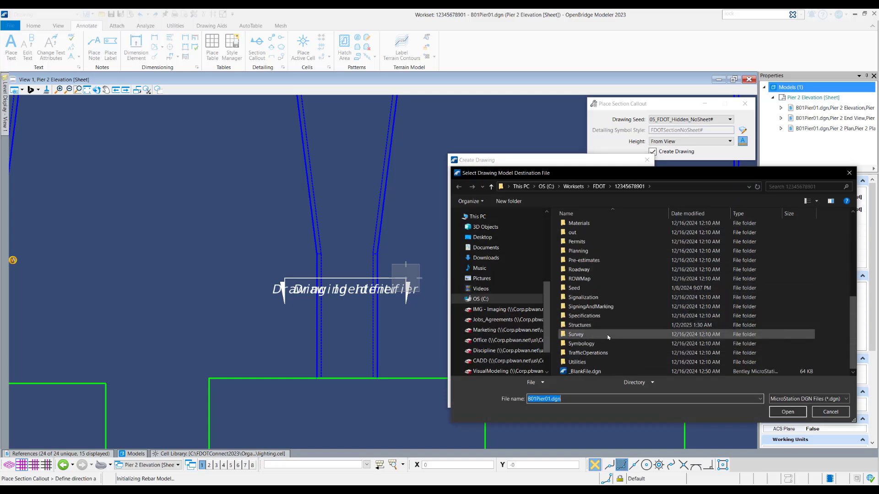
double_click(595, 325)
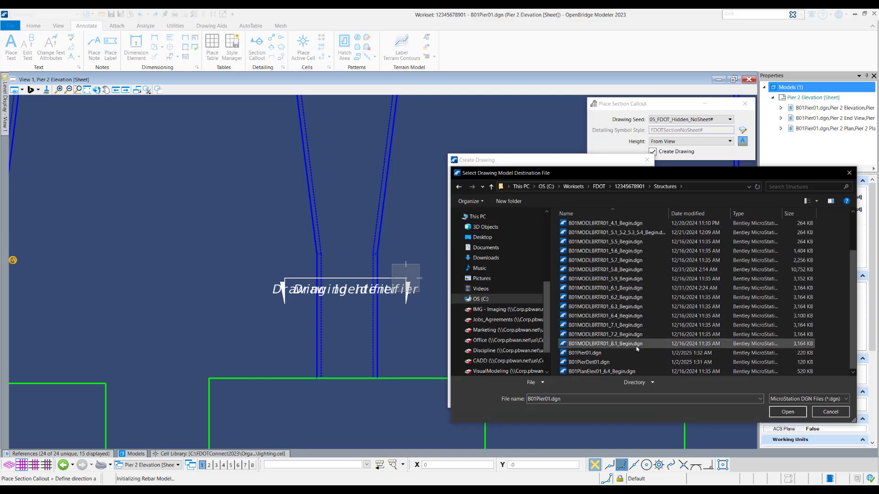
click(595, 362)
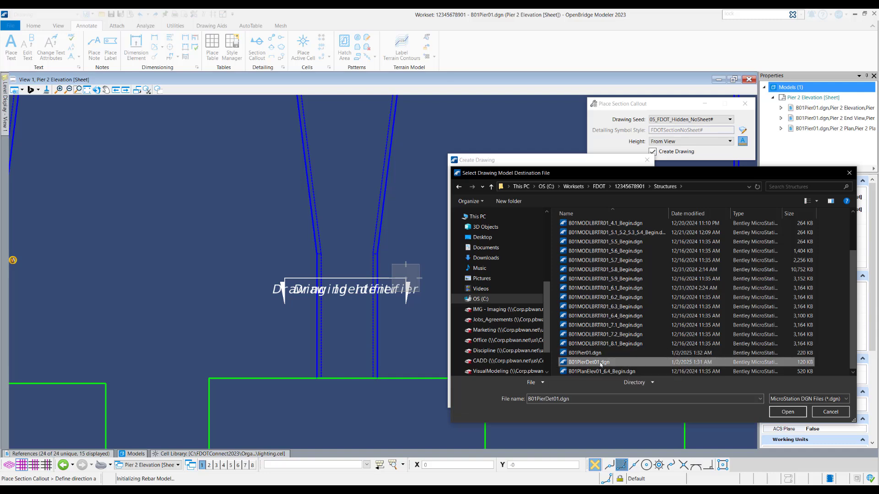
click(775, 409)
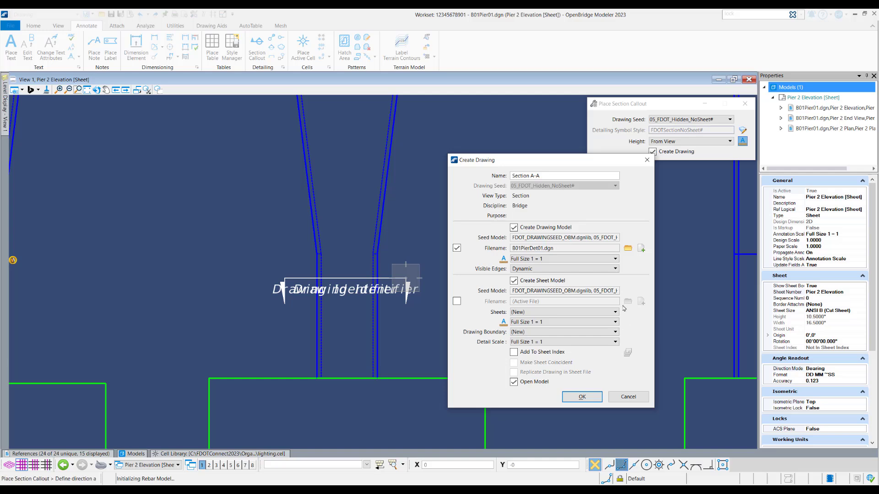
Direct the sheet model of the new section drawing to B01PierDet01.dgn in the Structures folder.
click(457, 302)
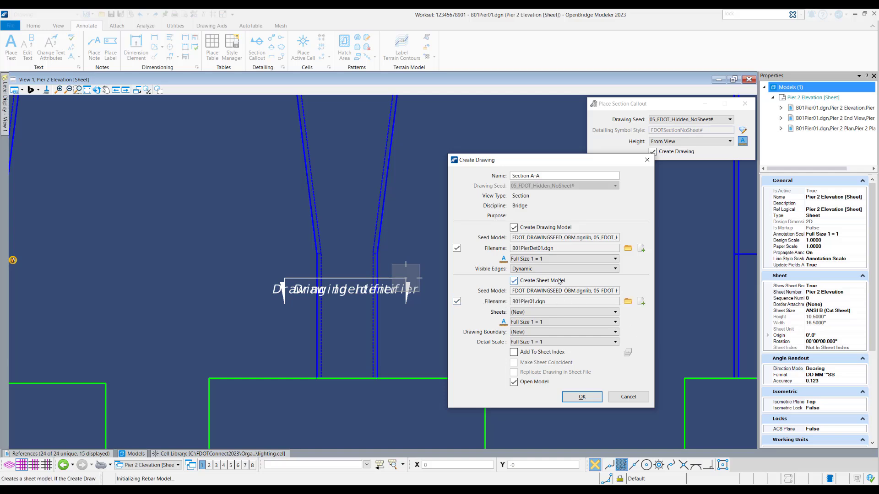
click(628, 301)
scroll(627, 342, down, 2)
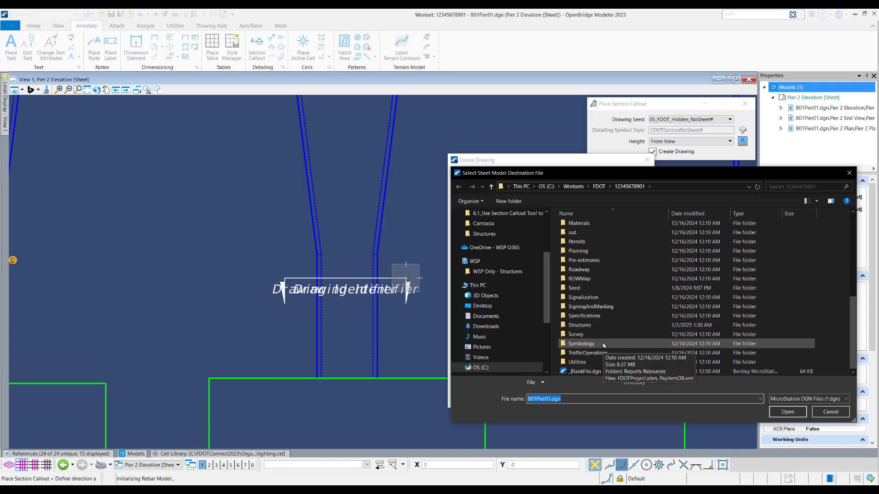
double_click(599, 326)
scroll(617, 331, down, 2)
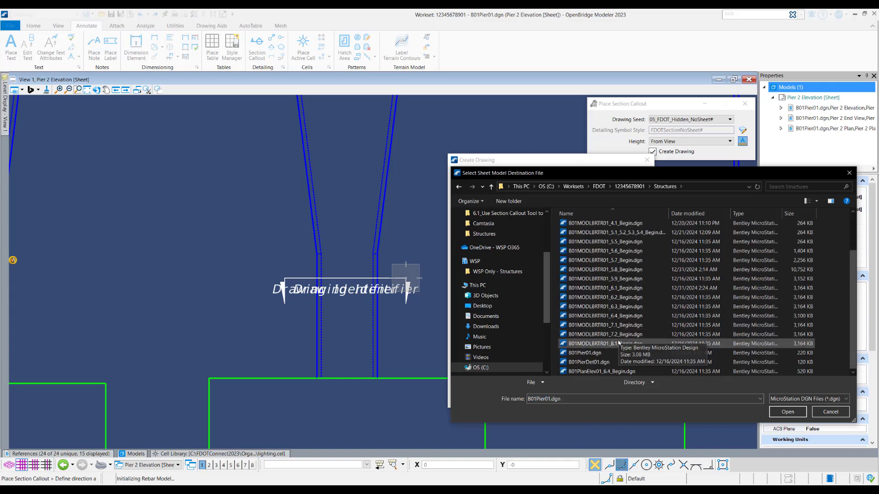
click(600, 362)
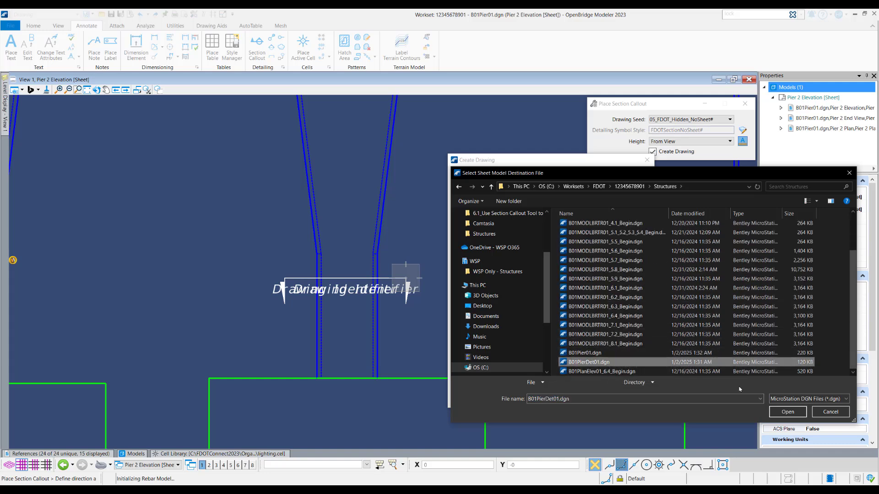
click(786, 412)
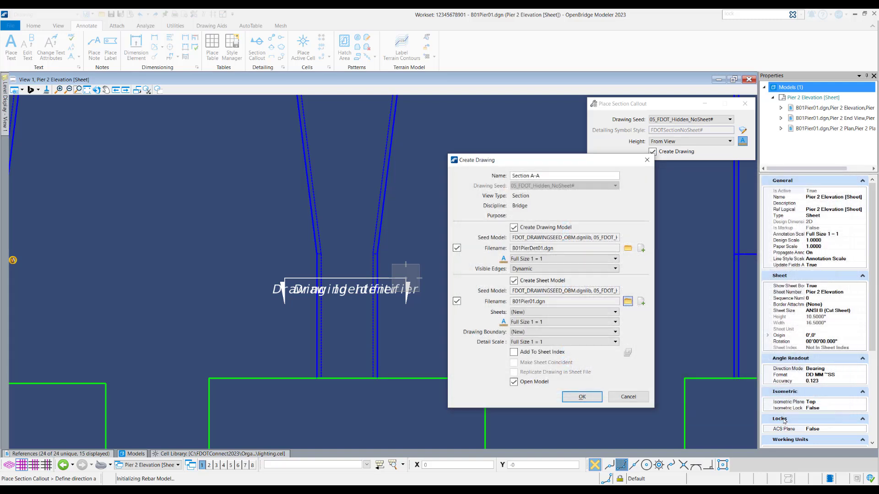
Set the drawing model's annotation scale and the sheet's detail scale to 3/16"=1'-0", and create the section drawing and sheet.
click(614, 259)
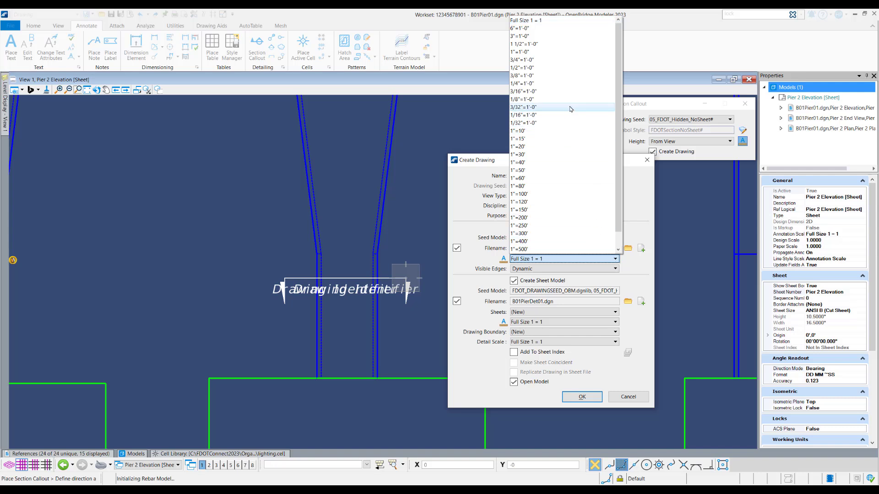
click(573, 91)
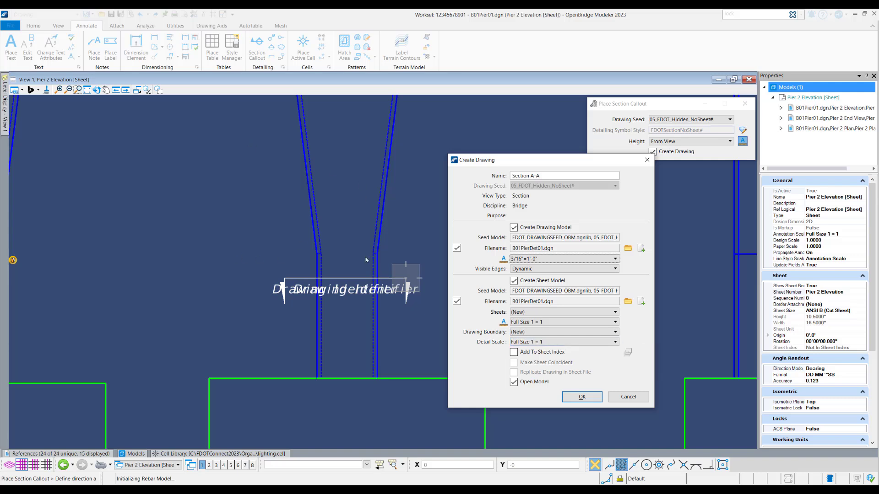
click(614, 342)
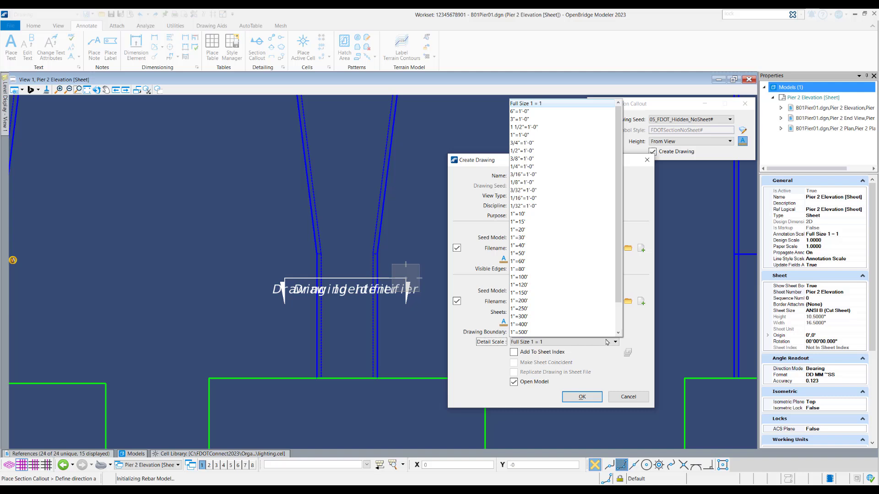
click(565, 178)
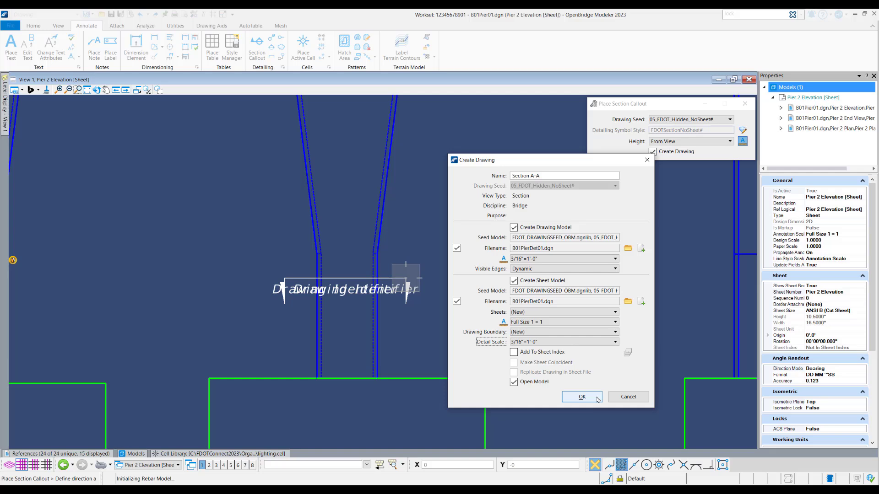
click(582, 397)
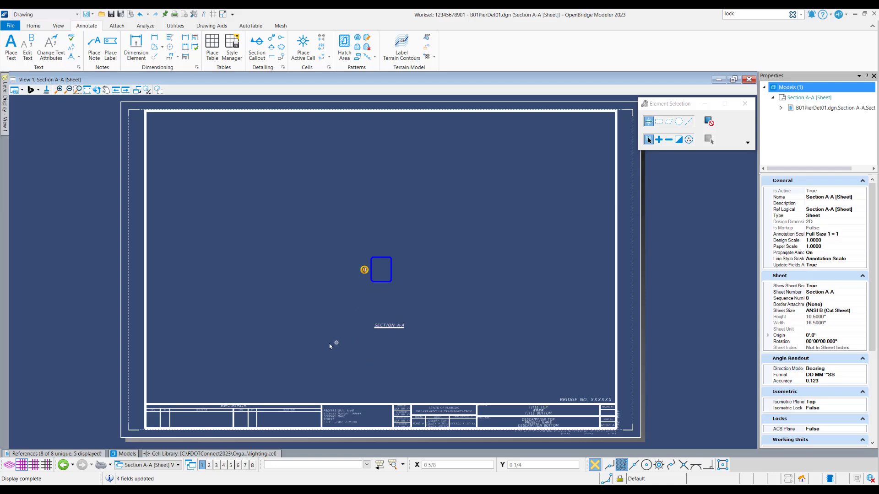
Set the detail scale of the Section A-A reference attached to the sheet to 1/2"=1'-0".
click(34, 25)
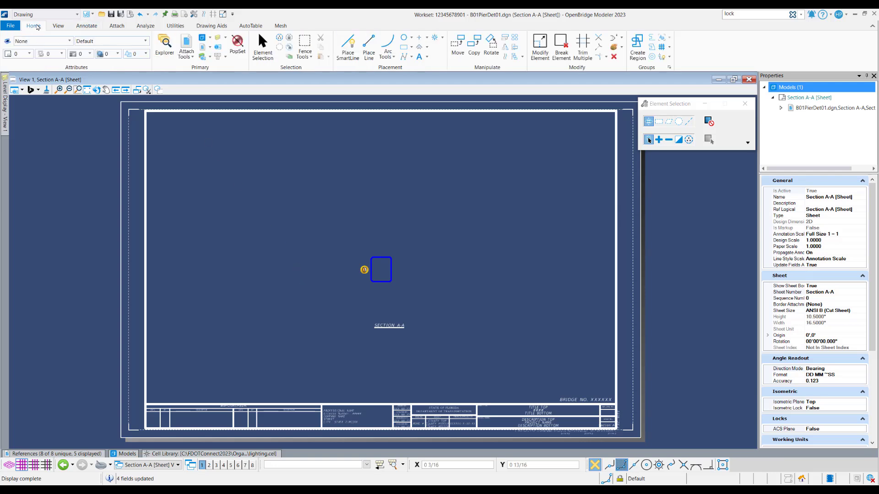
click(185, 50)
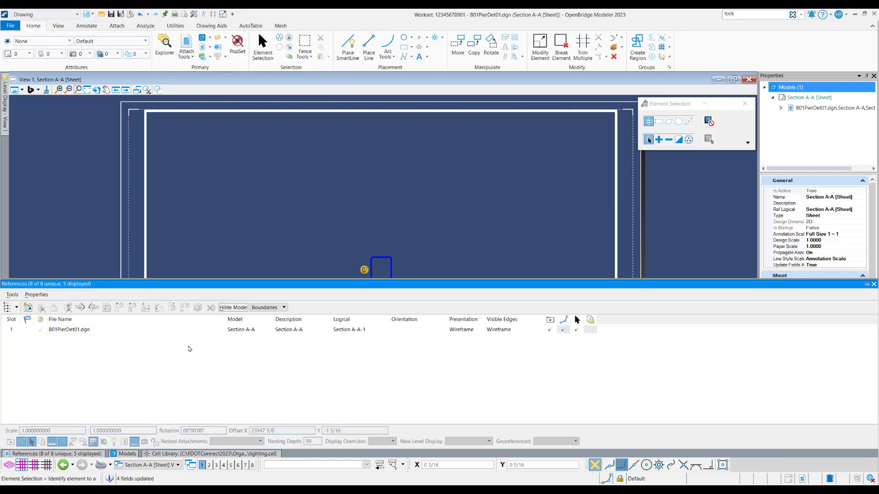
click(81, 333)
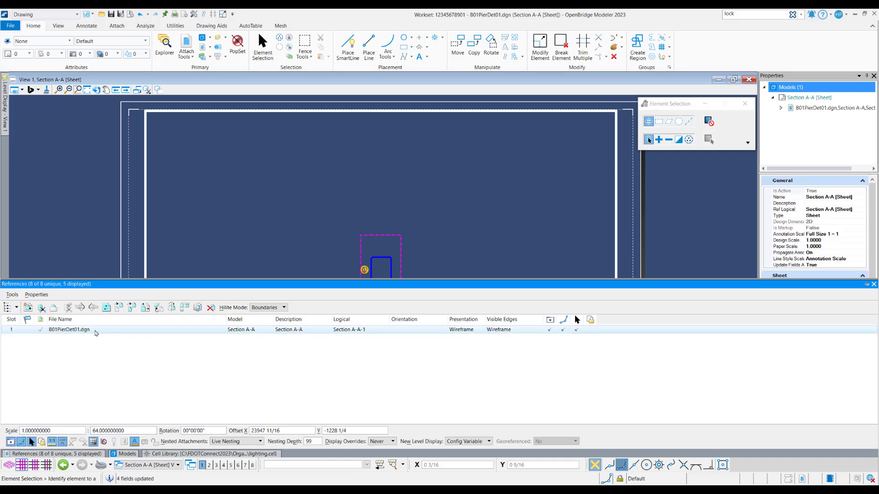
right_click(231, 331)
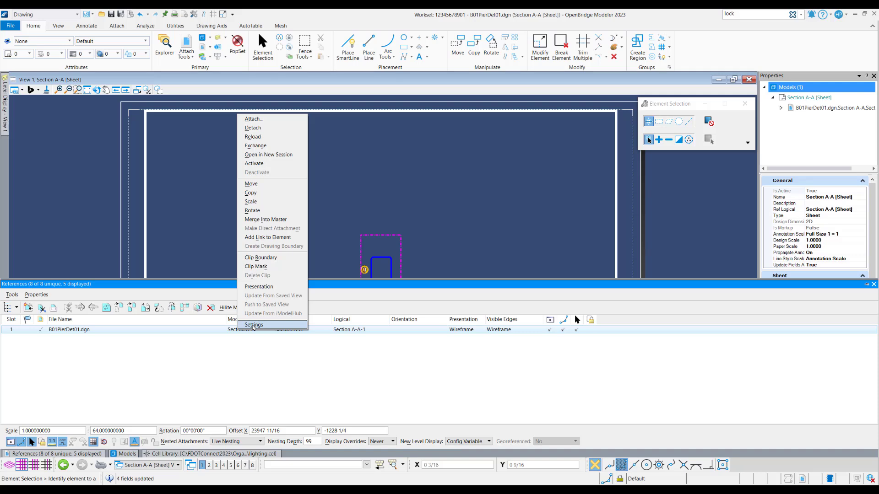
click(253, 325)
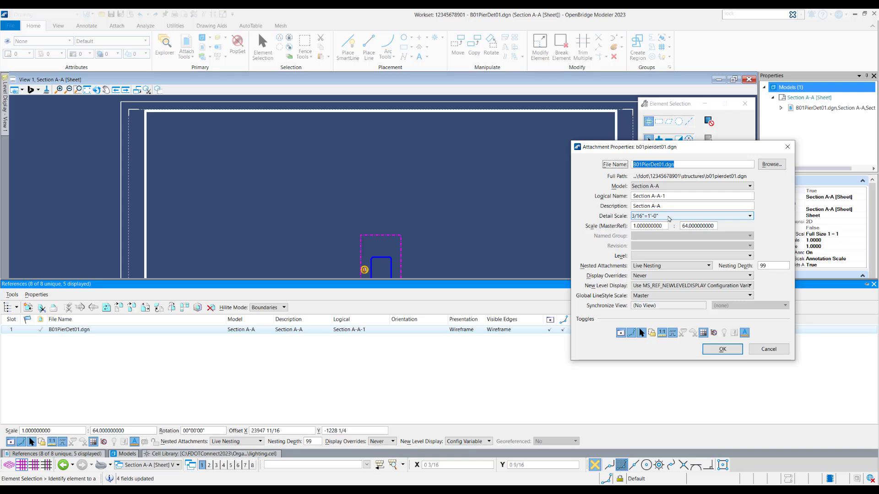
click(671, 220)
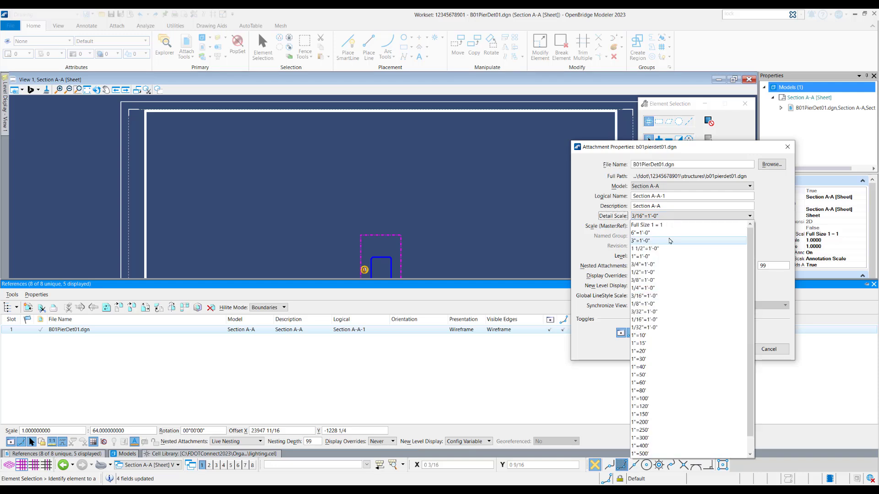
click(651, 273)
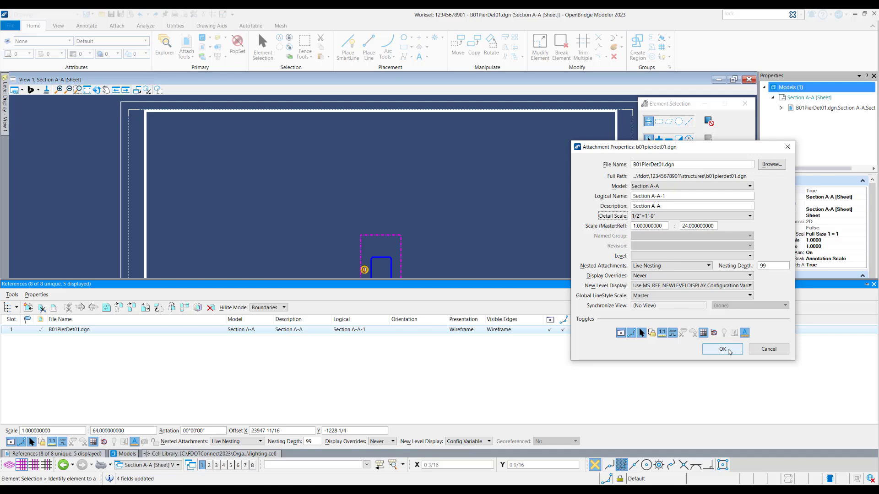
click(722, 350)
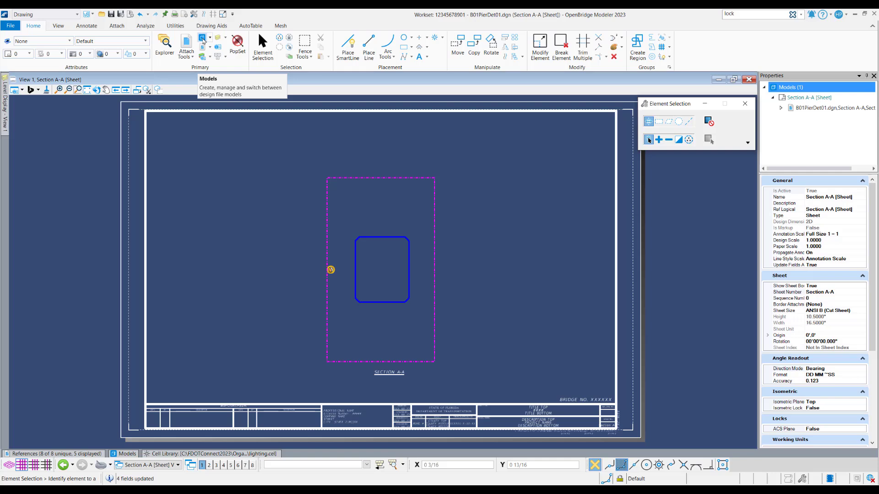
Set the annotation scale of the Section A-A drawing model to 1/2"=1'-0".
click(202, 41)
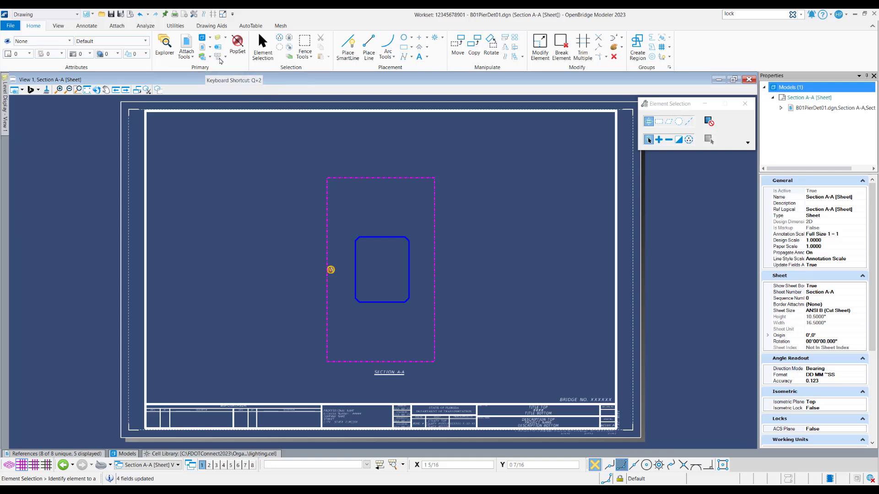
key(ctrl)
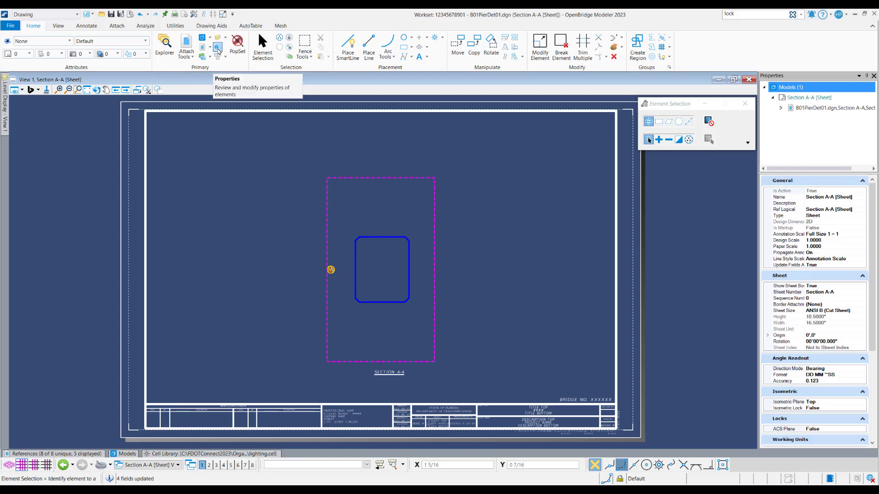
click(216, 55)
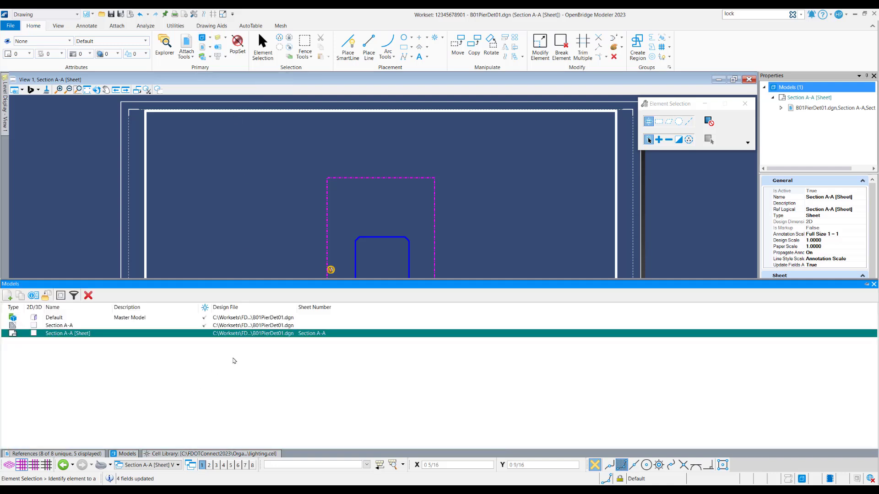
click(67, 327)
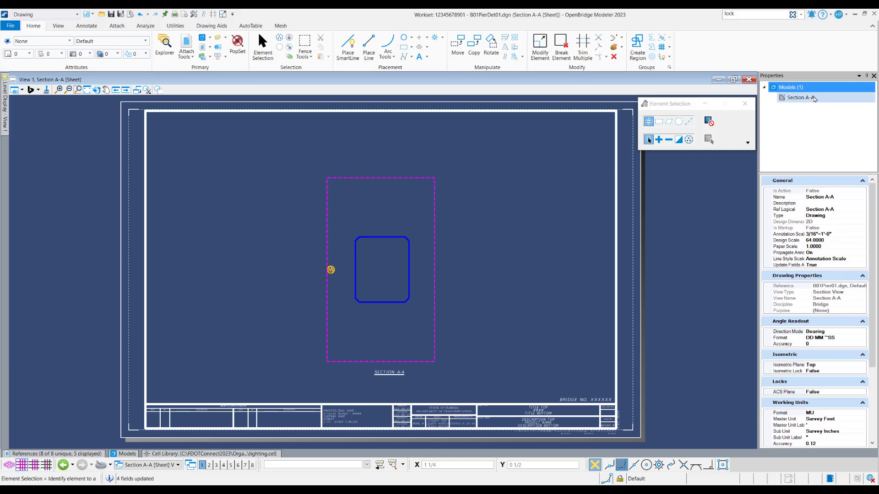
click(841, 234)
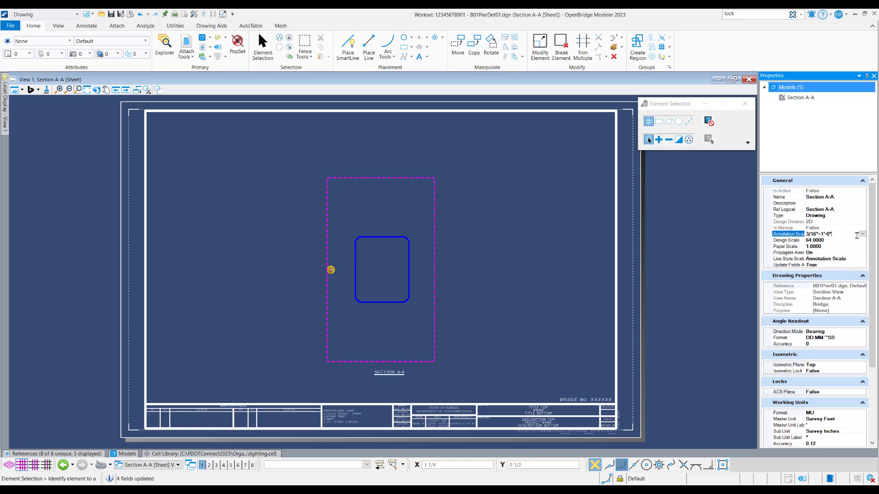
click(862, 234)
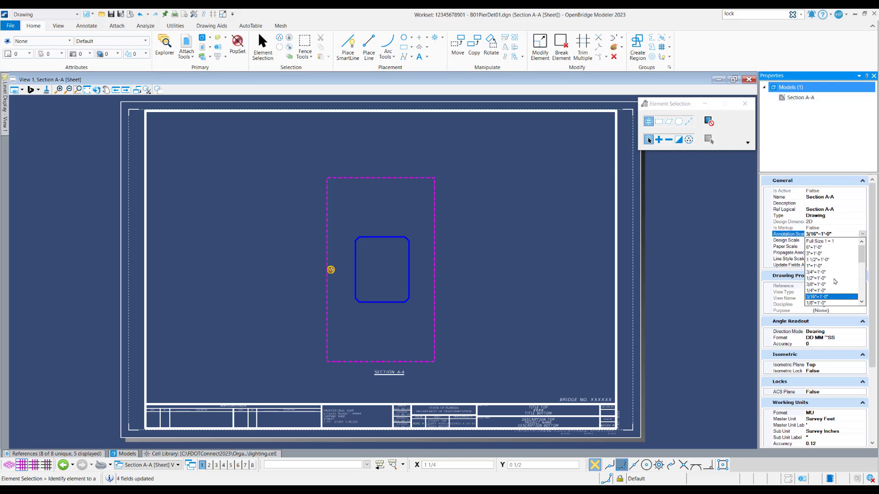
click(822, 278)
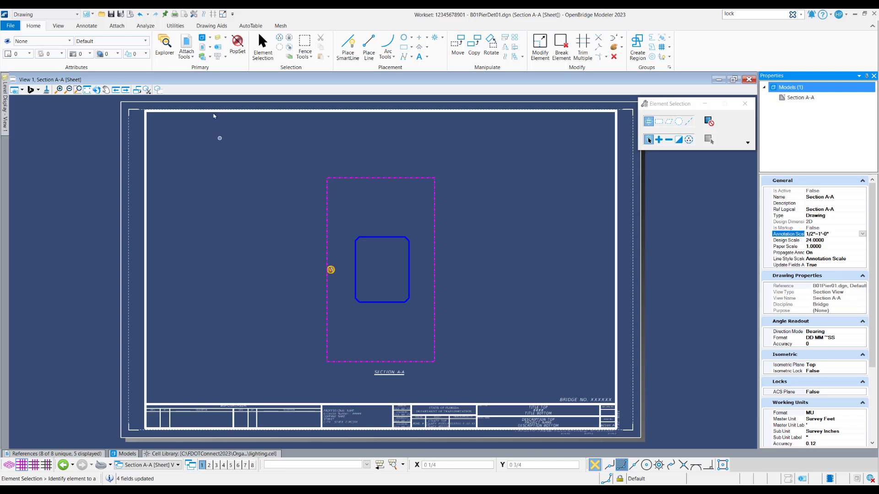
Move the Section A-A reference together with its boundary into the upper-left corner of the sheet border.
click(186, 43)
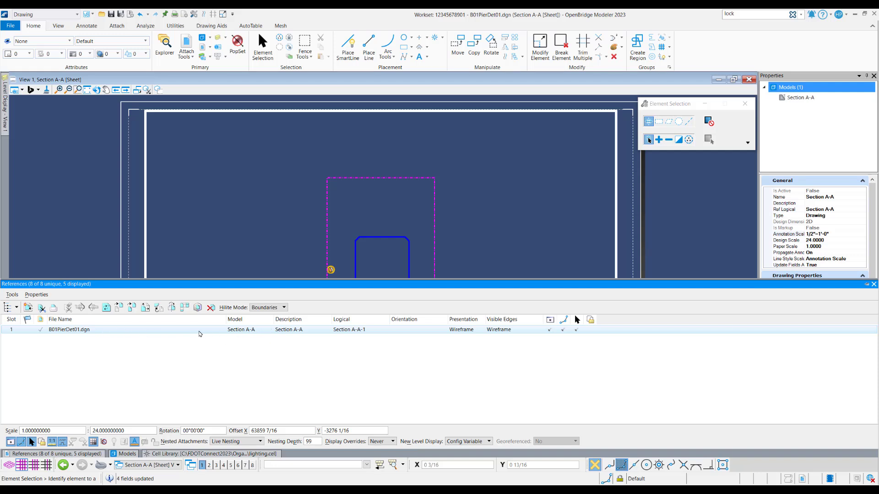
click(115, 309)
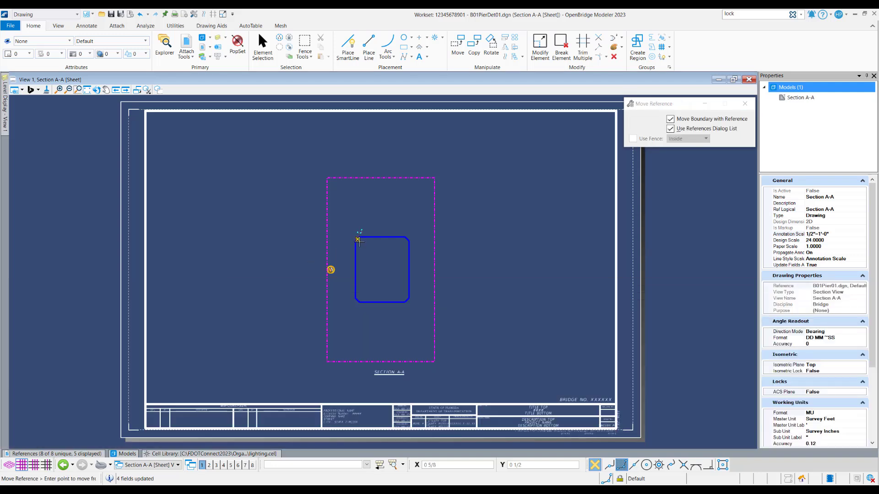
click(357, 238)
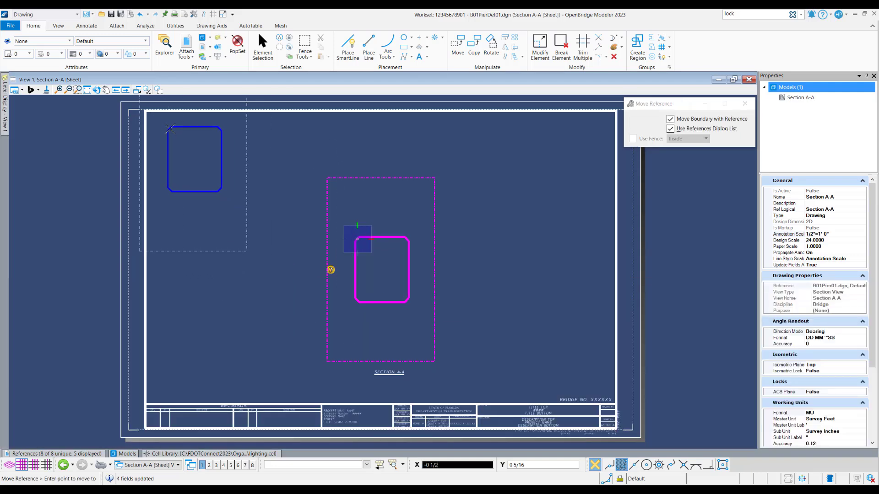
click(170, 129)
key(Escape)
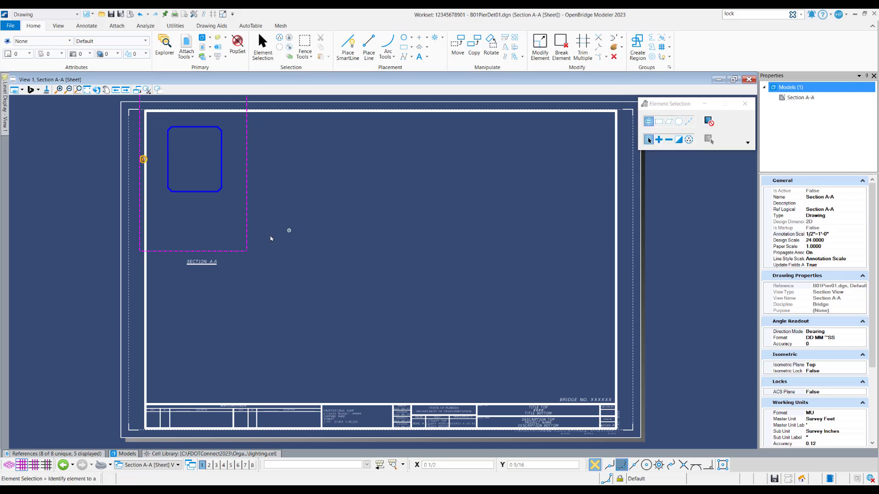
Move the SECTION A-A title up so it sits centered just below the column outline.
mouse_move(207, 264)
click(209, 265)
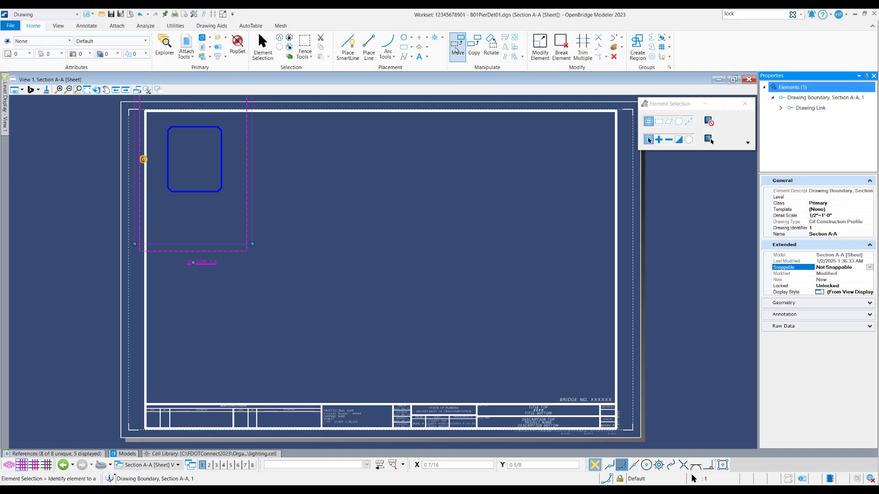
click(458, 46)
click(193, 207)
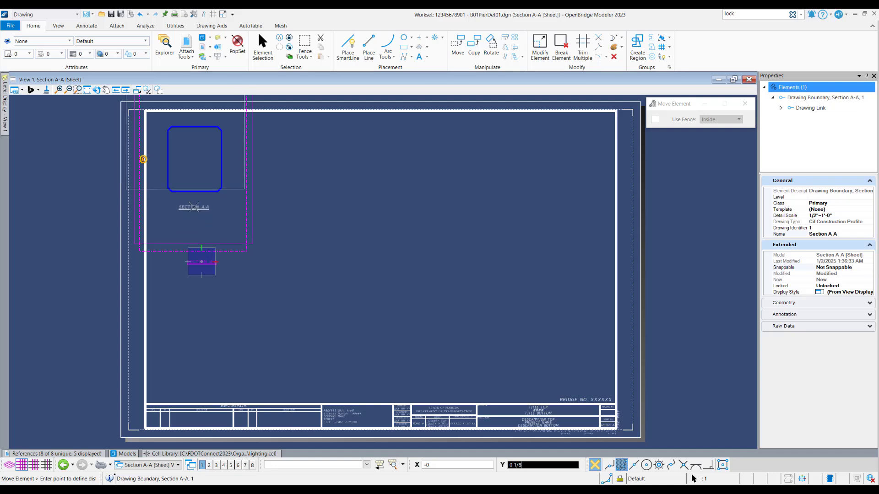
right_click(243, 233)
click(318, 218)
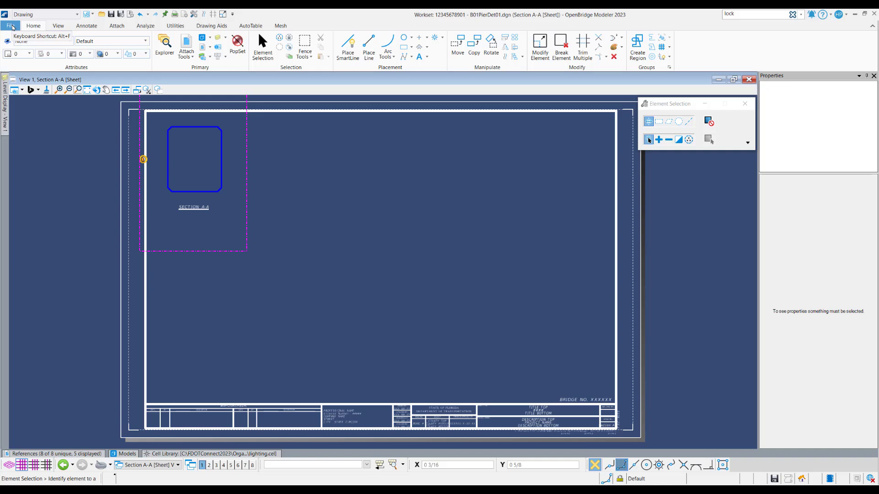
Open B01Pier01.dgn and begin a section callout just left of the right-hand column in the elevation, slightly below the pier cap.
click(10, 26)
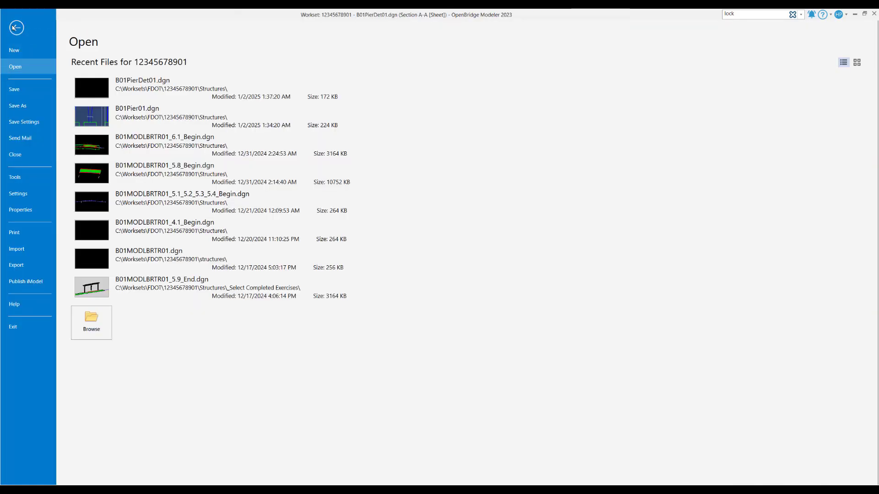
click(142, 116)
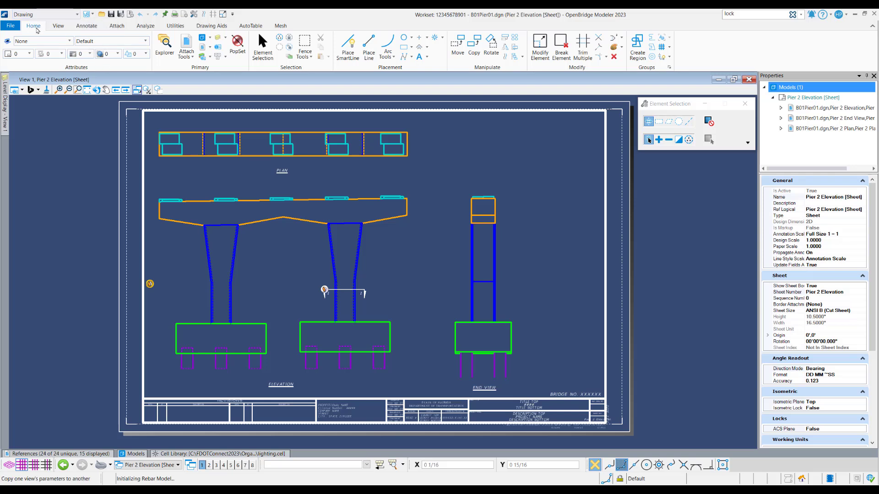
click(87, 26)
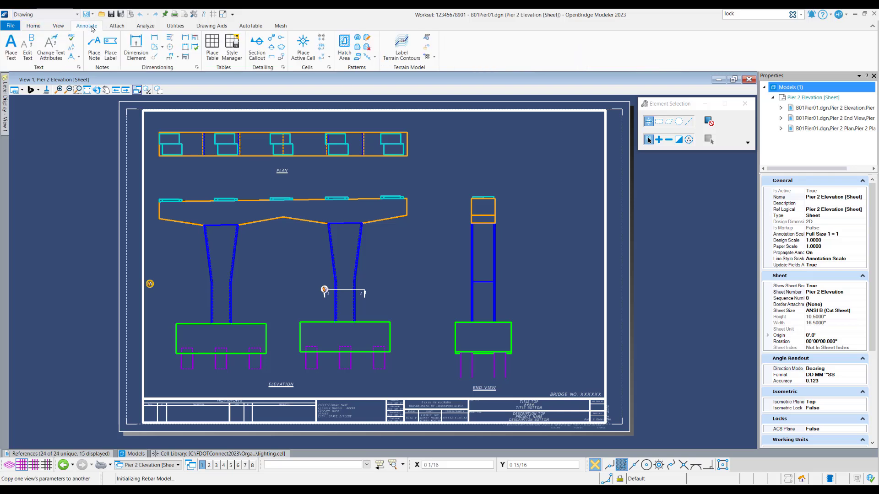
click(258, 52)
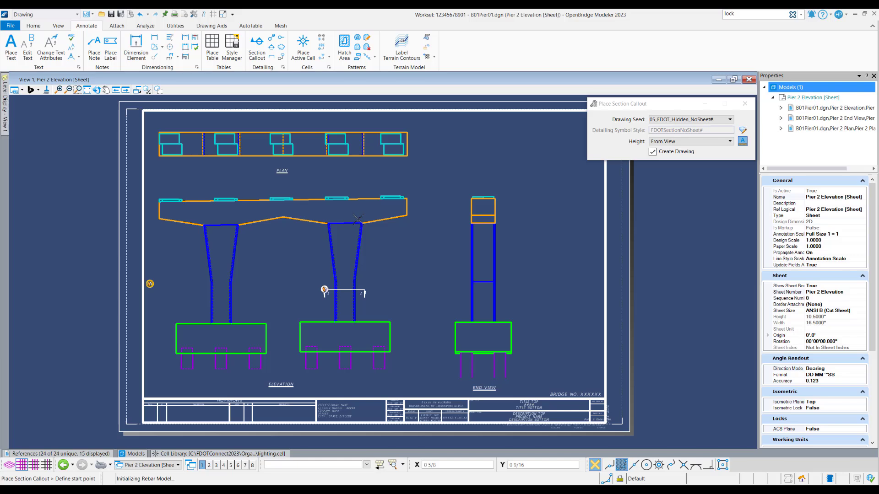
scroll(345, 220, up, 6)
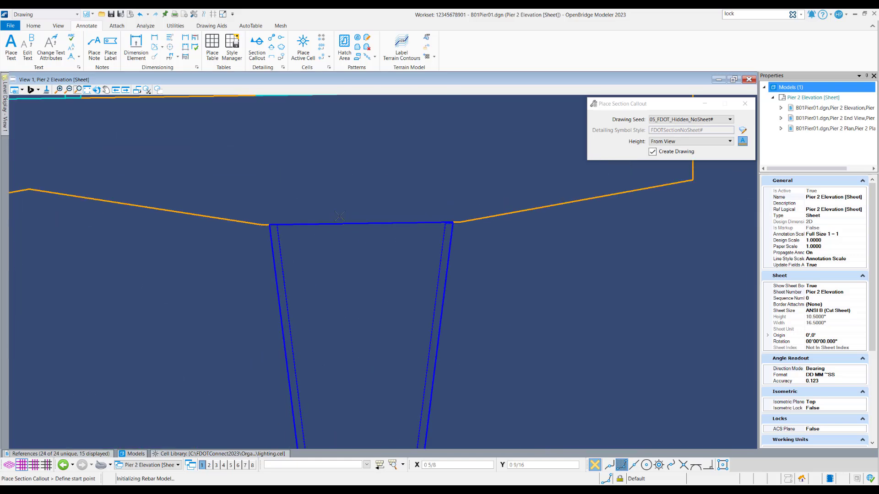
scroll(228, 260, down, 2)
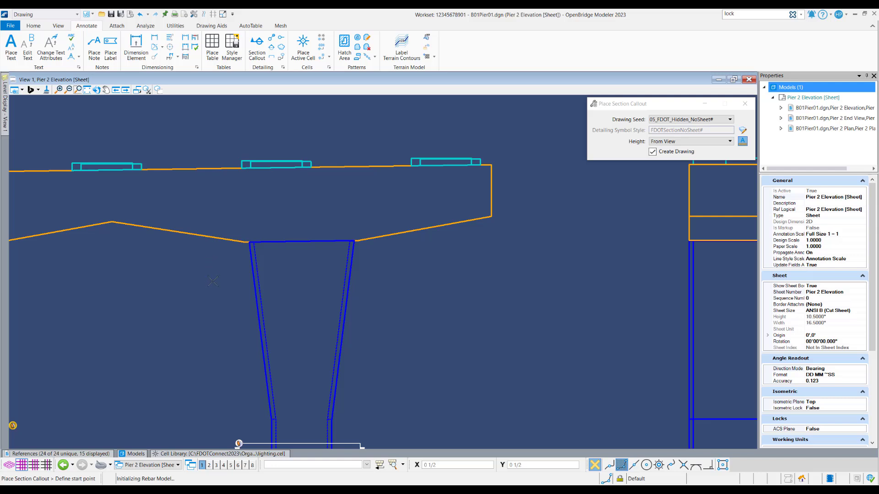
click(213, 281)
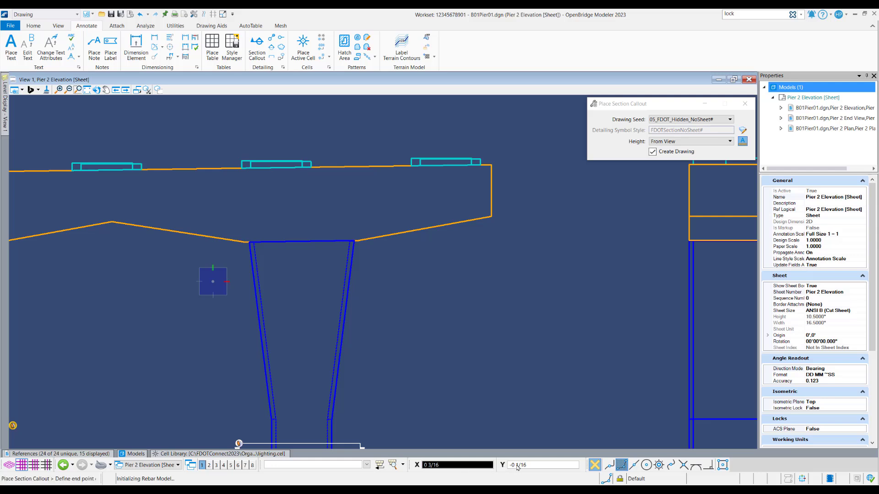
Run the section callout horizontally across the upper column with a Y offset of 0, looking downward.
click(533, 466)
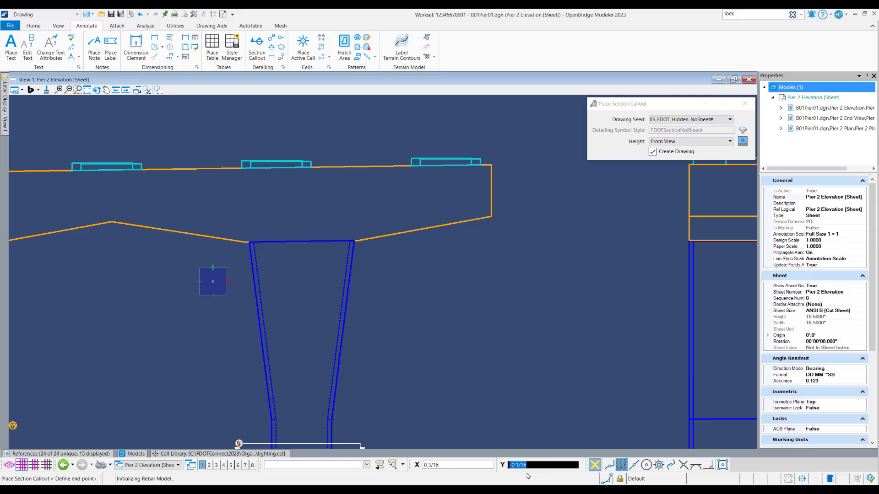
text(0)
key(Tab)
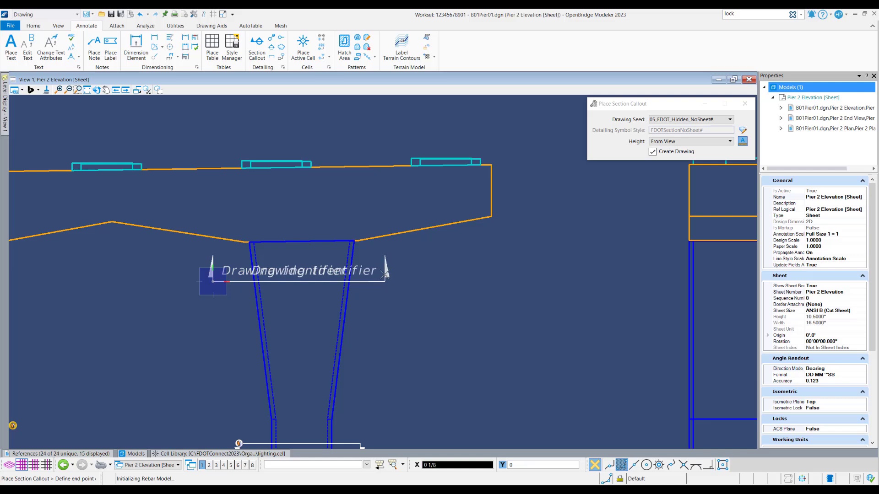
click(385, 273)
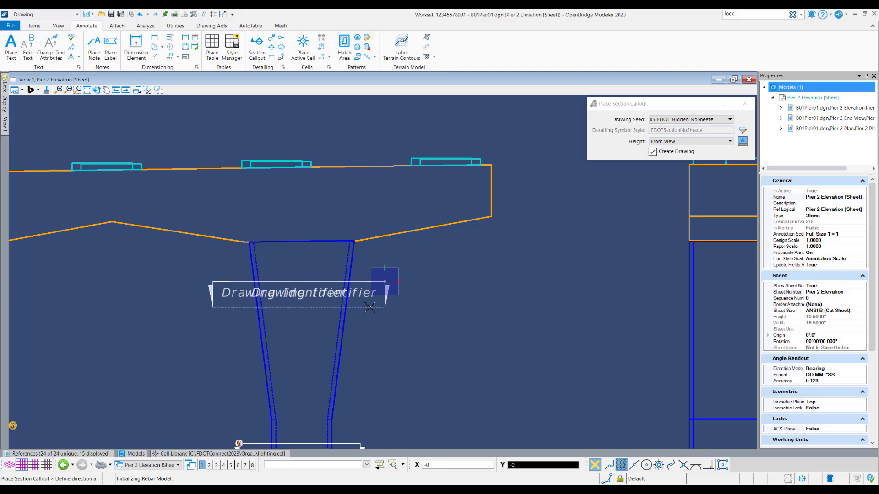
click(370, 307)
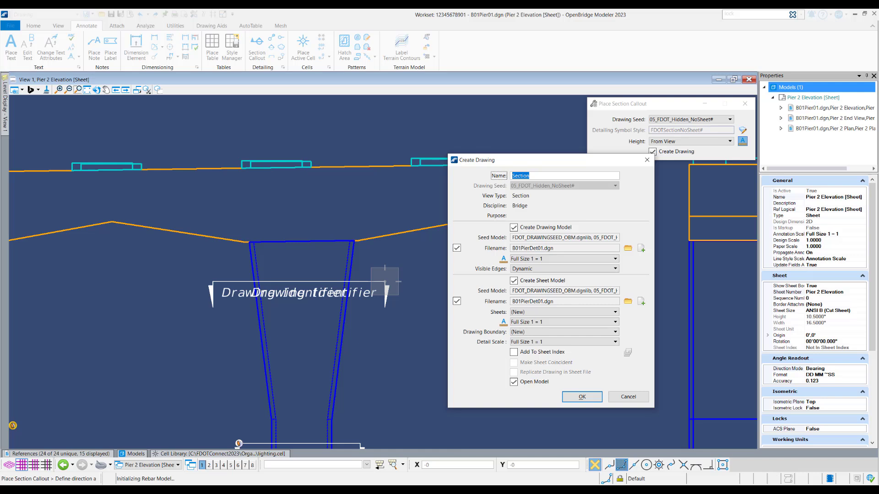
Name the drawing Section B-B, set its annotation and detail scales to 1/2"=1'-0", and create it without a sheet model.
click(567, 176)
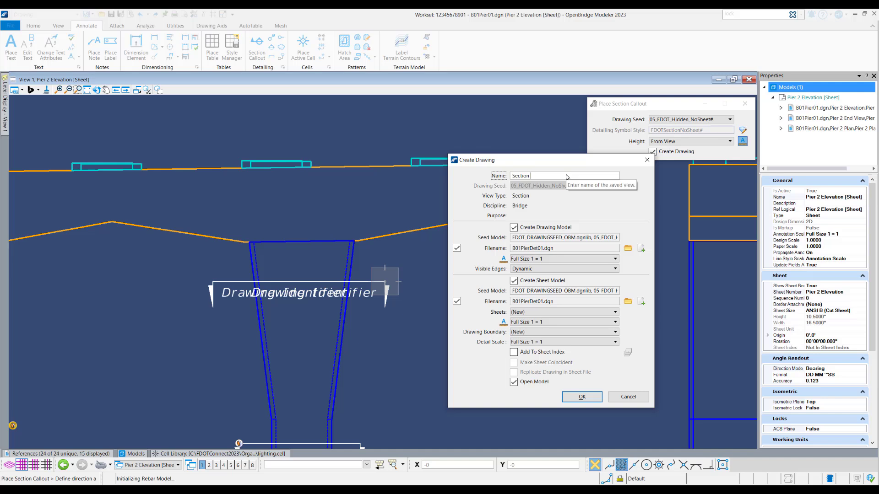
text(B-B)
click(559, 259)
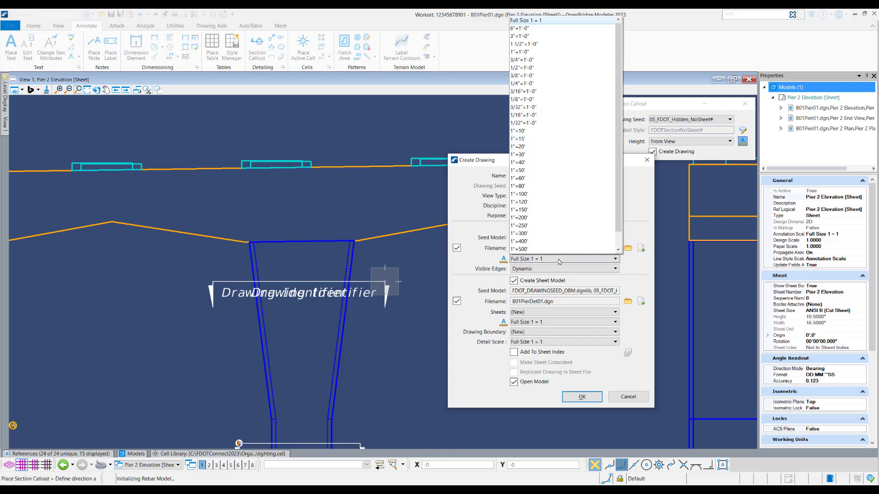
click(555, 68)
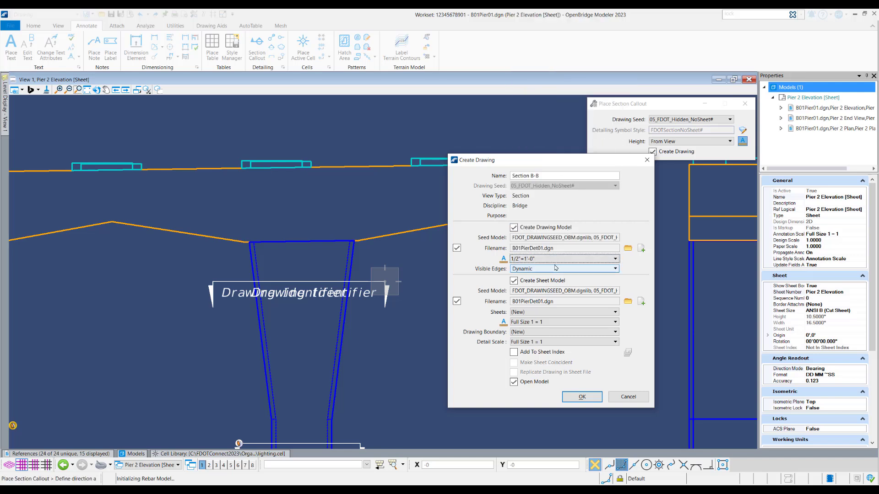
click(530, 344)
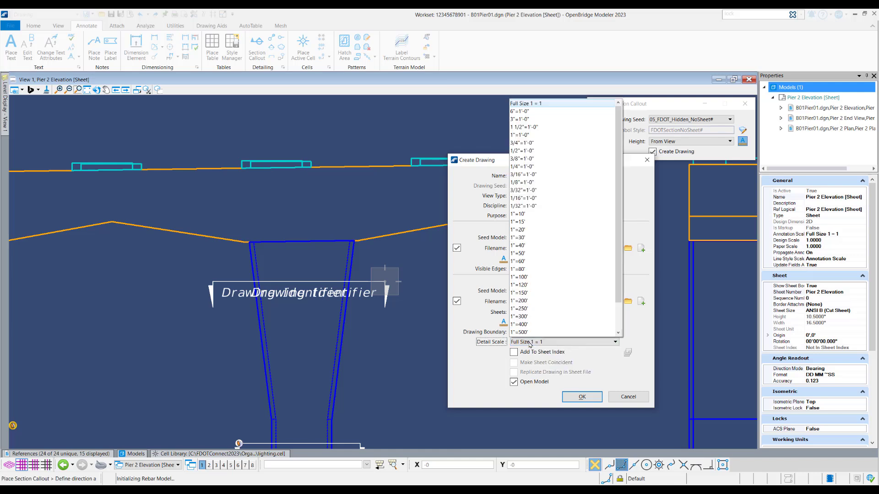
click(548, 150)
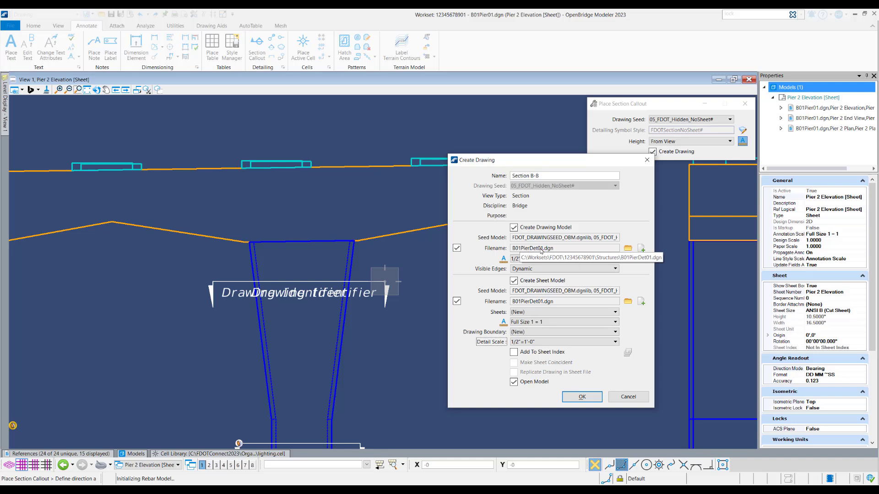
click(514, 281)
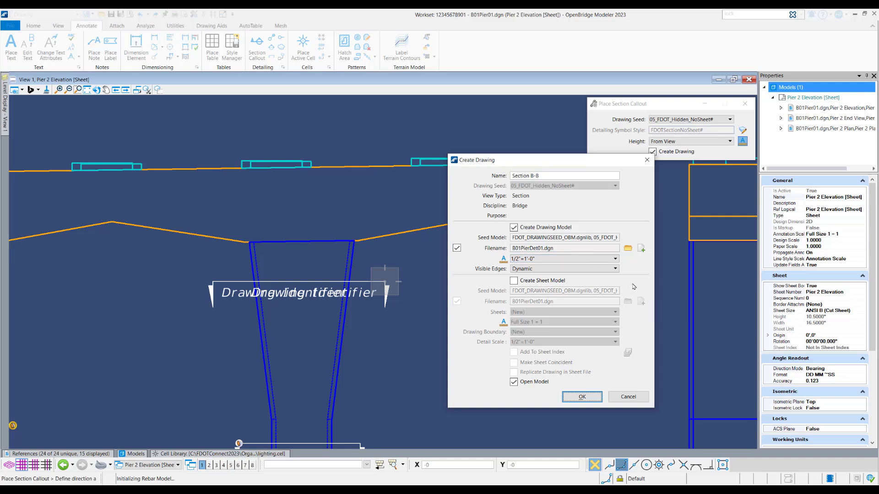
click(596, 398)
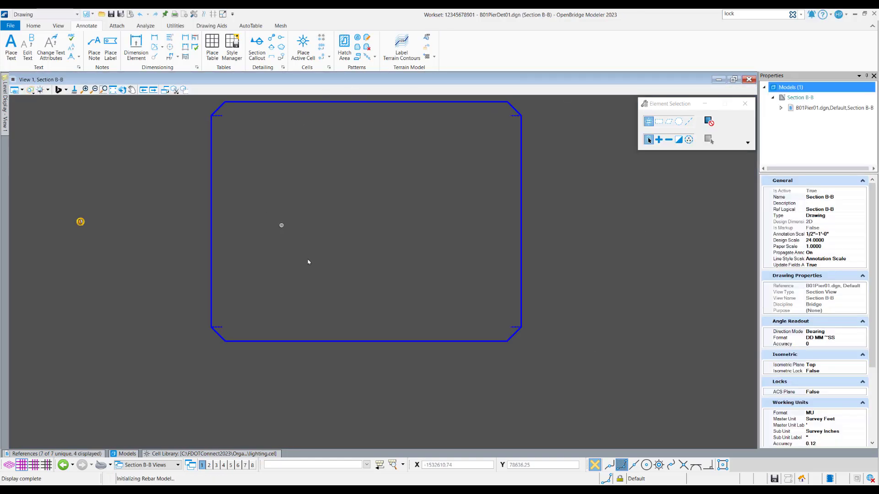
Switch from the Section B-B drawing to the Section A-A sheet model.
click(178, 465)
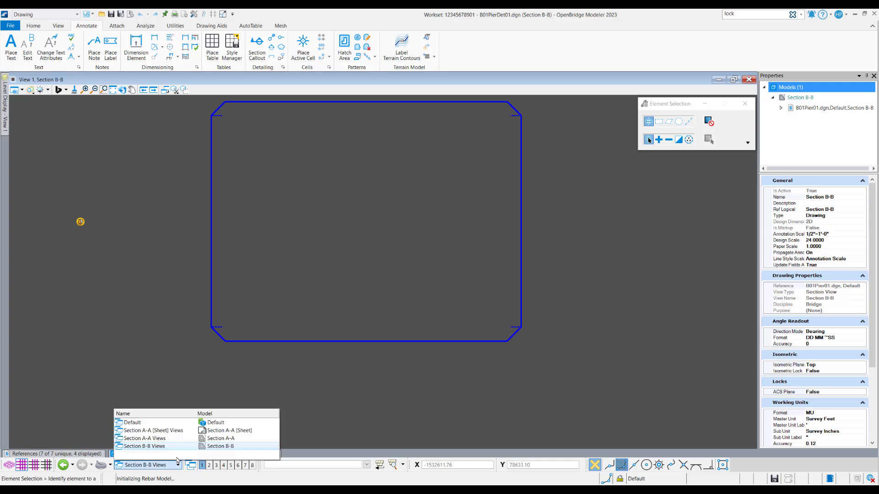
click(166, 431)
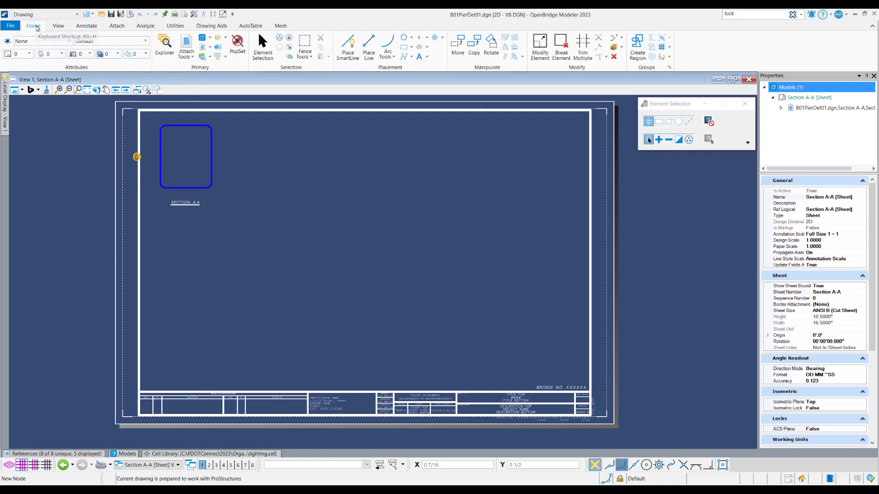
click(35, 26)
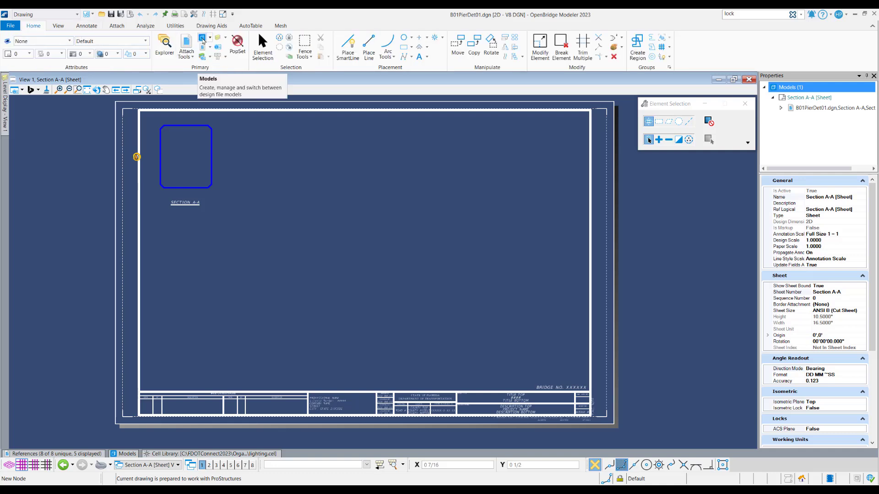
Attach the Section B-B drawing model to the Section A-A sheet using the Recommended method, placing it on the right half of the sheet.
click(204, 41)
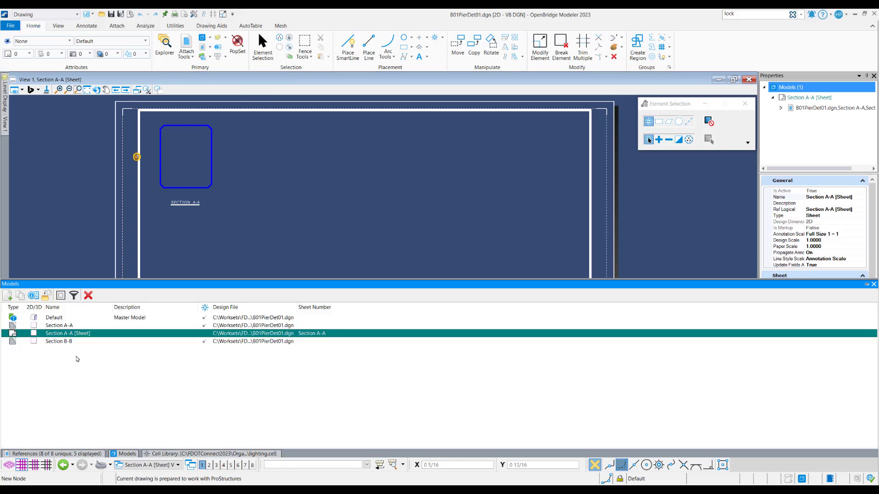
click(79, 328)
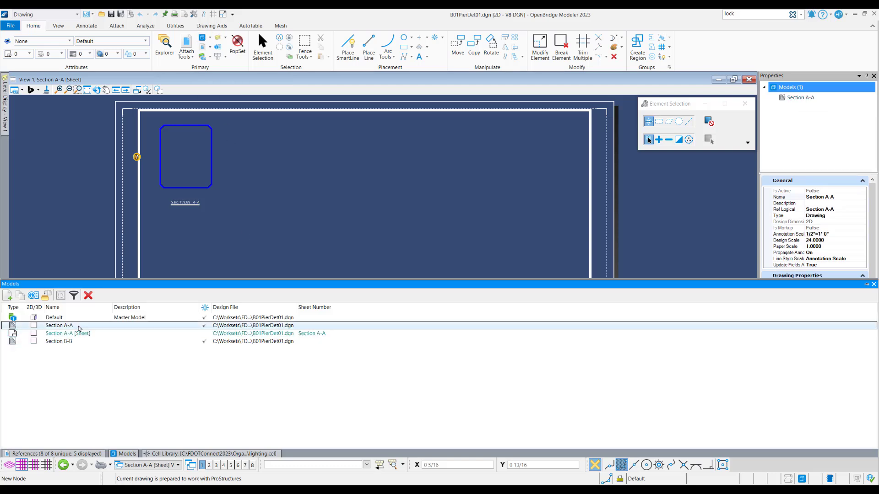
click(71, 341)
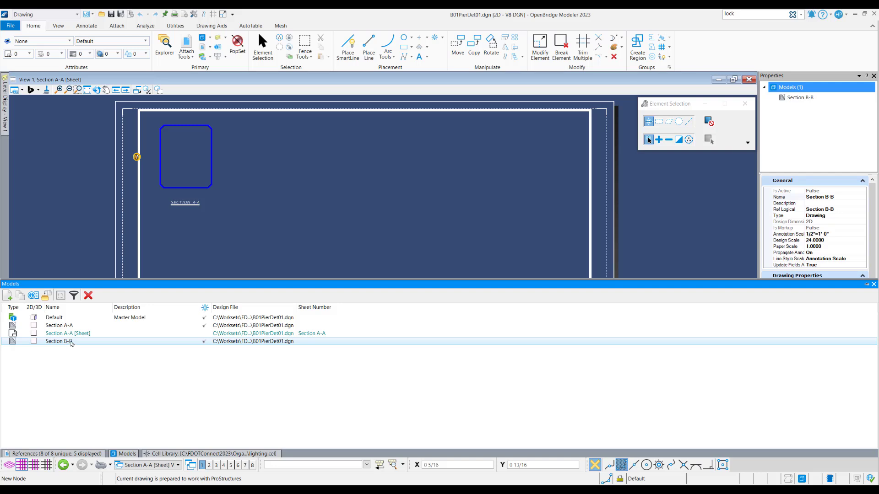
drag(95, 337, 334, 216)
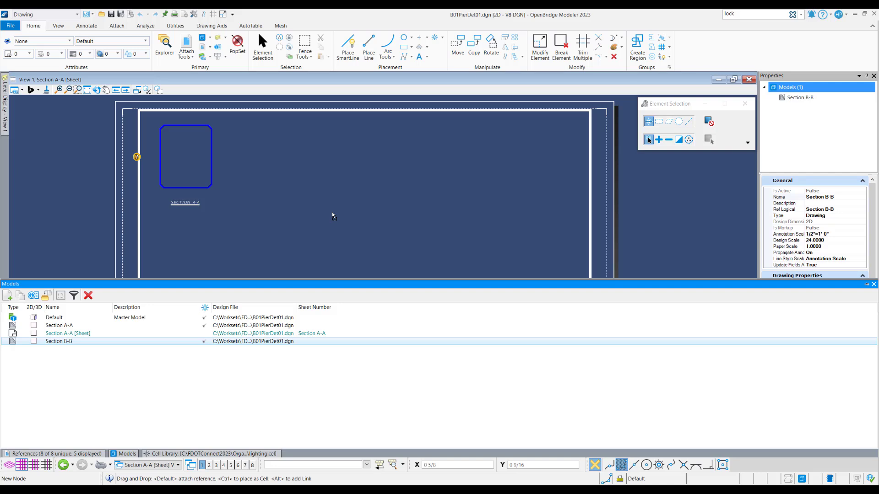
drag(333, 216, 351, 198)
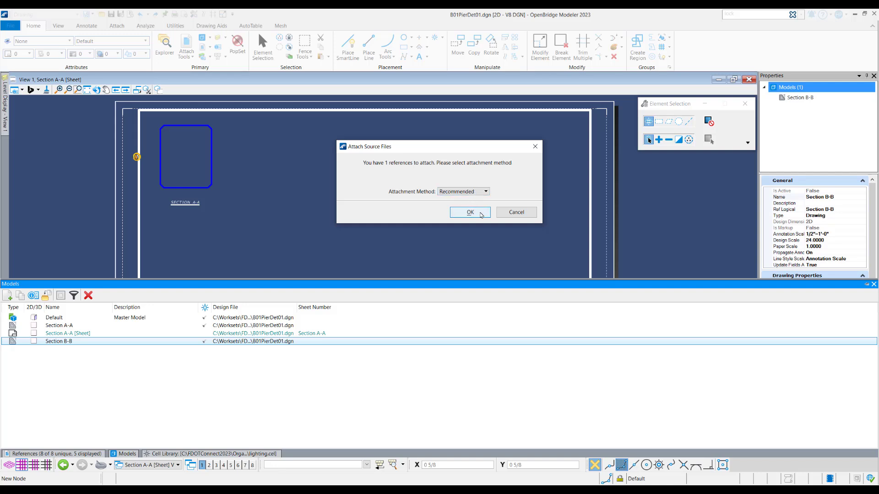
click(480, 215)
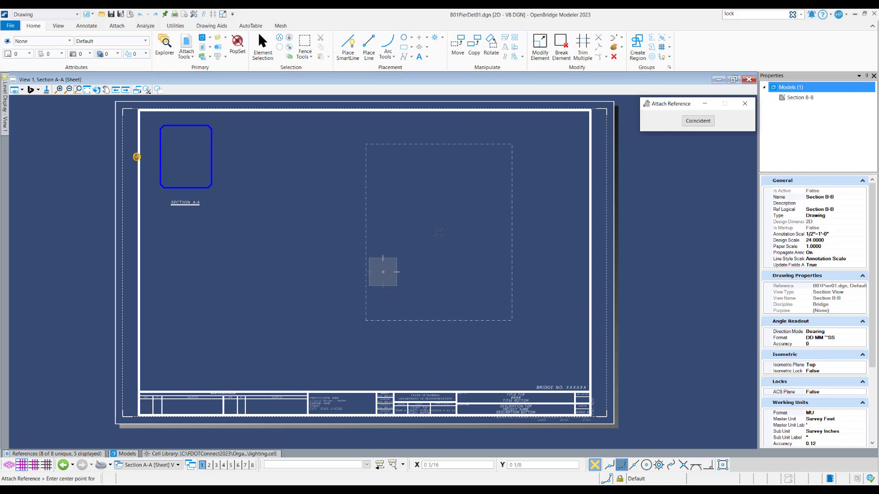
click(439, 233)
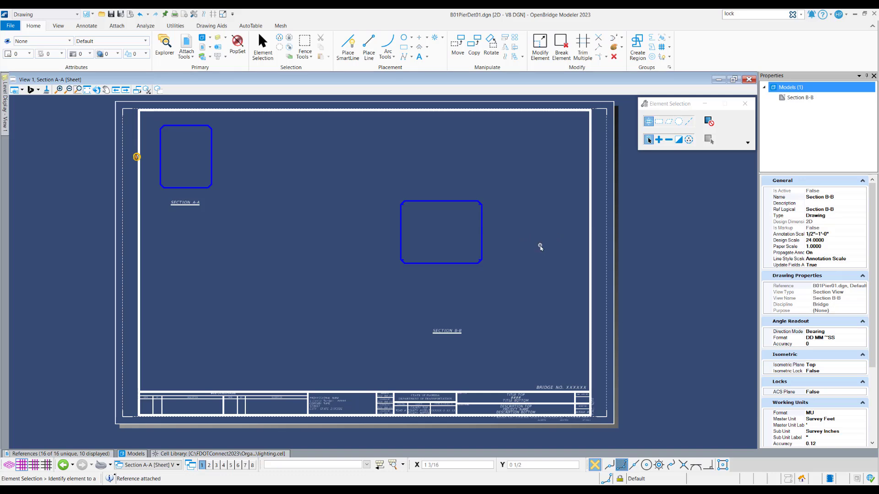
Move the Section B-B reference with its boundary, snapping its upper-left chamfer corner onto Section A-A's upper-right corner to align their top edges.
click(271, 453)
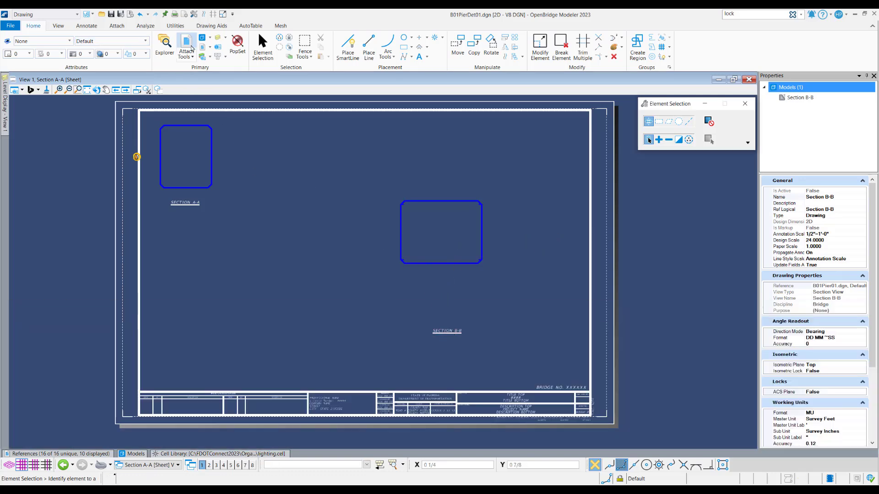
click(57, 454)
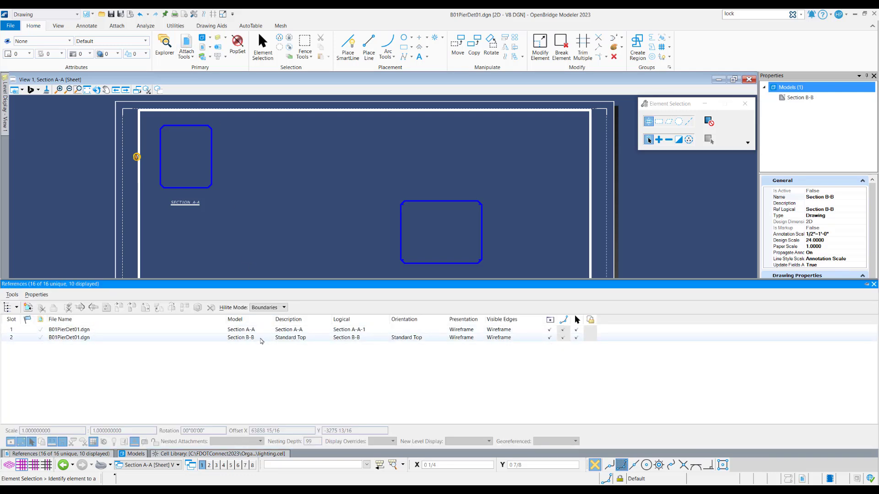
click(259, 341)
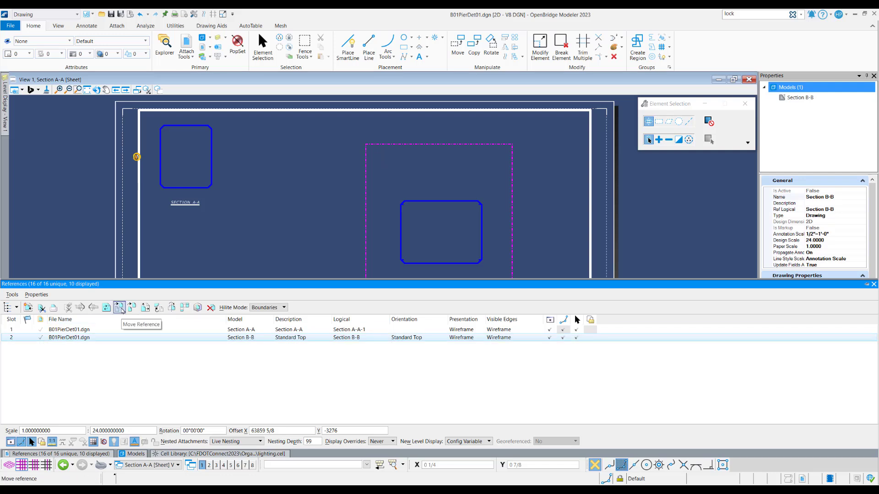
right_click(237, 341)
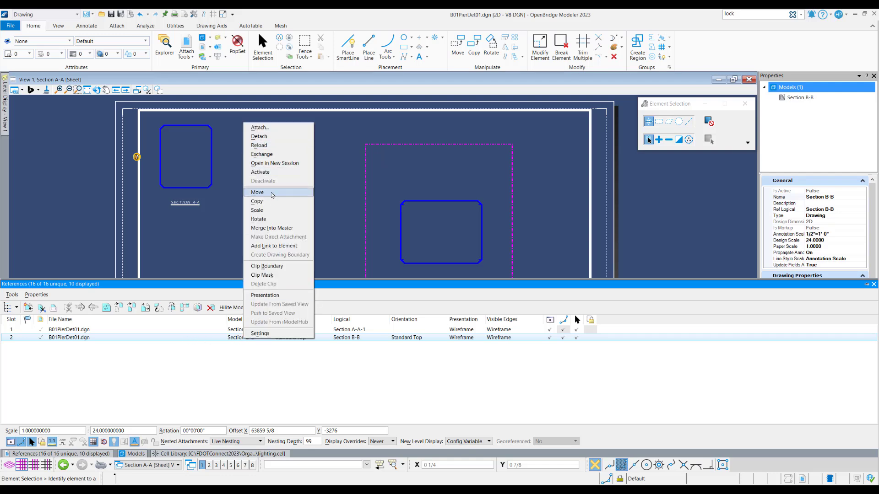
click(272, 194)
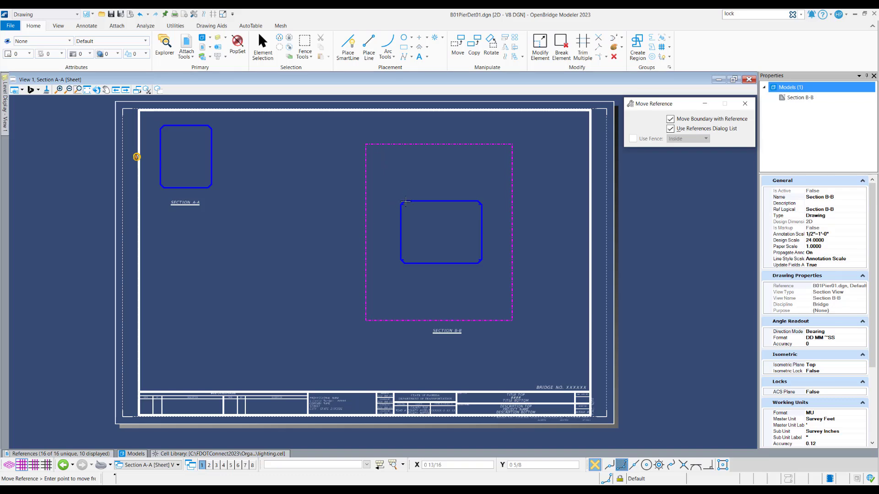
scroll(405, 201, up, 3)
click(395, 206)
scroll(444, 265, down, 2)
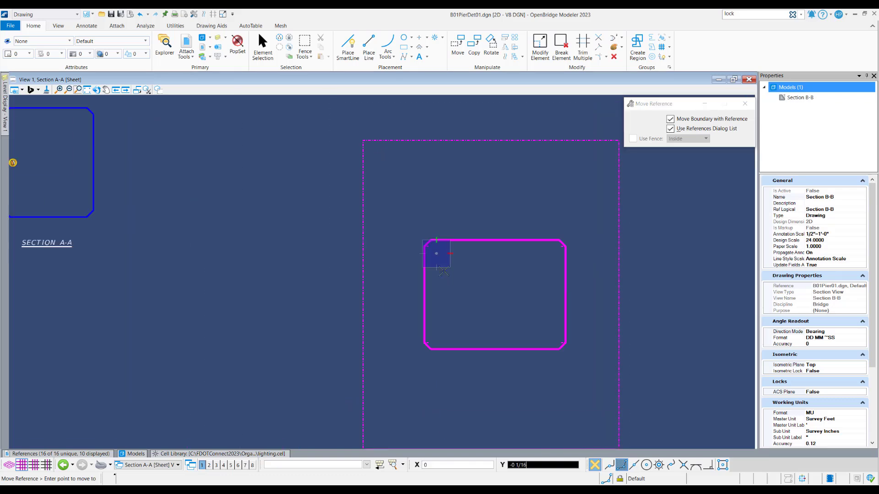
scroll(412, 256, down, 2)
scroll(350, 222, up, 4)
click(296, 198)
scroll(296, 197, up, 2)
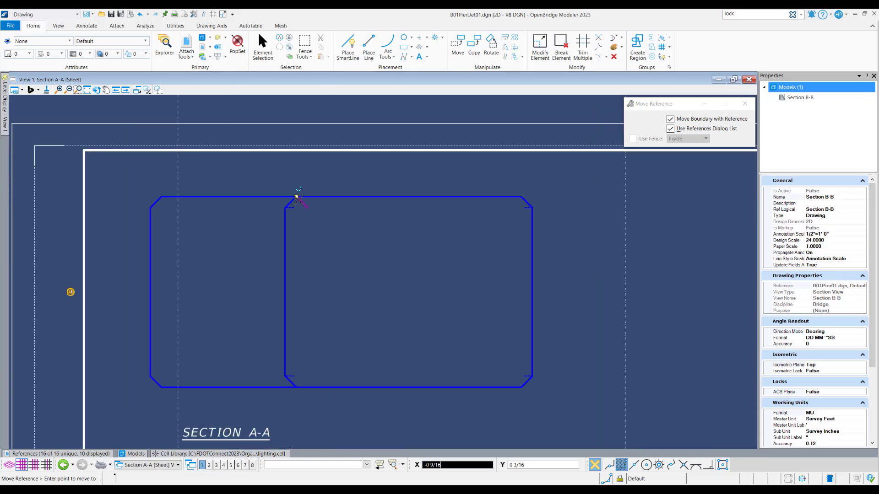
Shift the Section B-B reference horizontally to the right so that a small gap separates it from Section A-A.
click(297, 197)
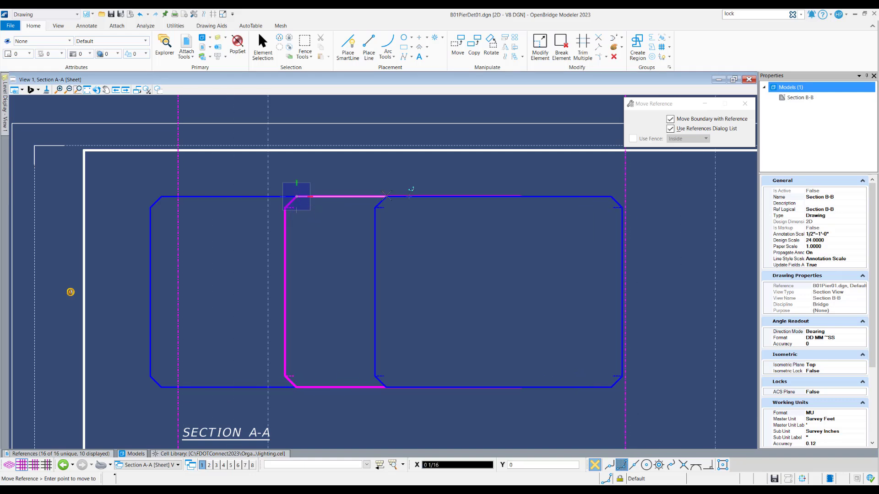
click(389, 196)
key(Escape)
scroll(369, 186, down, 5)
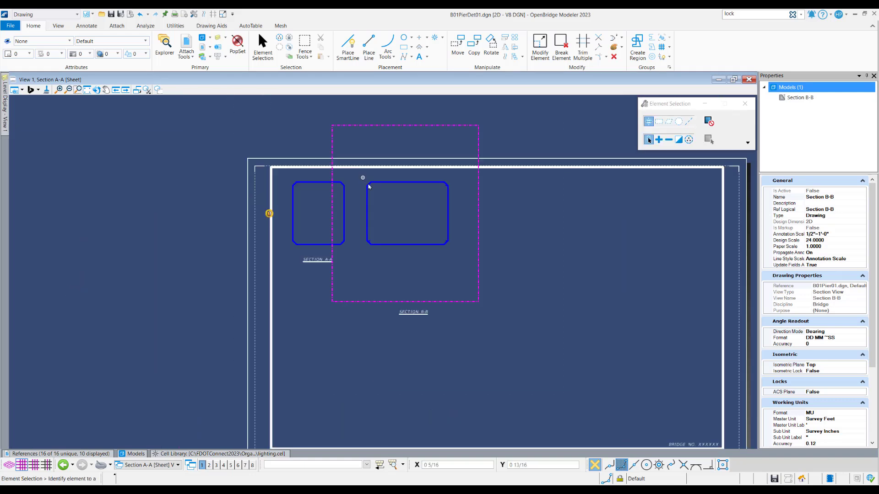
Move the Section B-B title up beneath its section, level with the Section A-A title.
click(419, 311)
scroll(421, 312, up, 2)
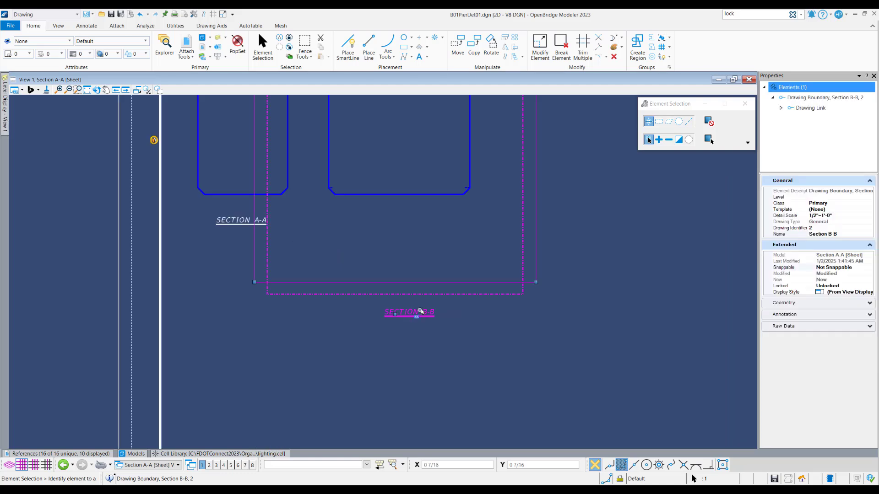
middle_drag(401, 238, 409, 271)
drag(418, 341, 405, 254)
scroll(314, 321, down, 3)
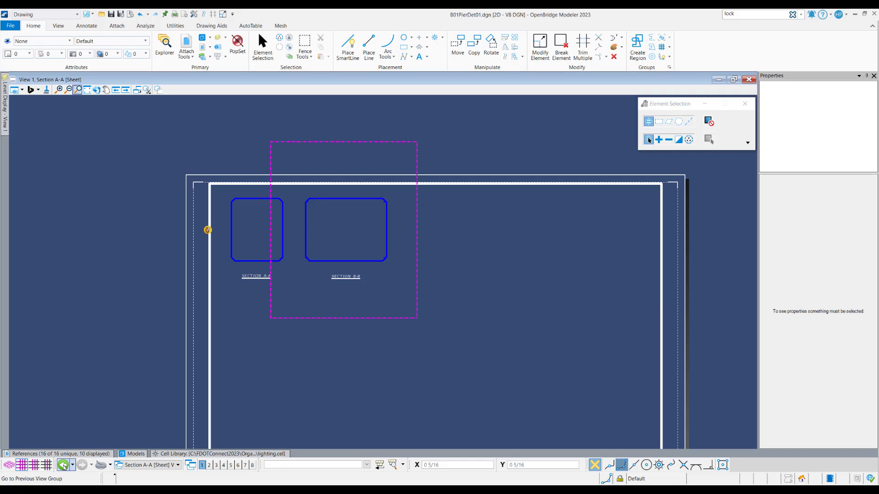
Return through the previous views to the Pier 2 Elevation sheet.
click(63, 465)
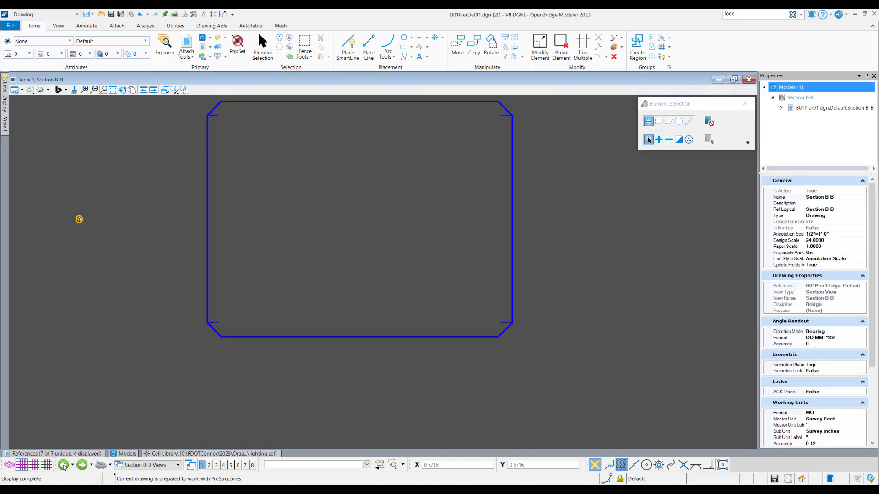
click(63, 466)
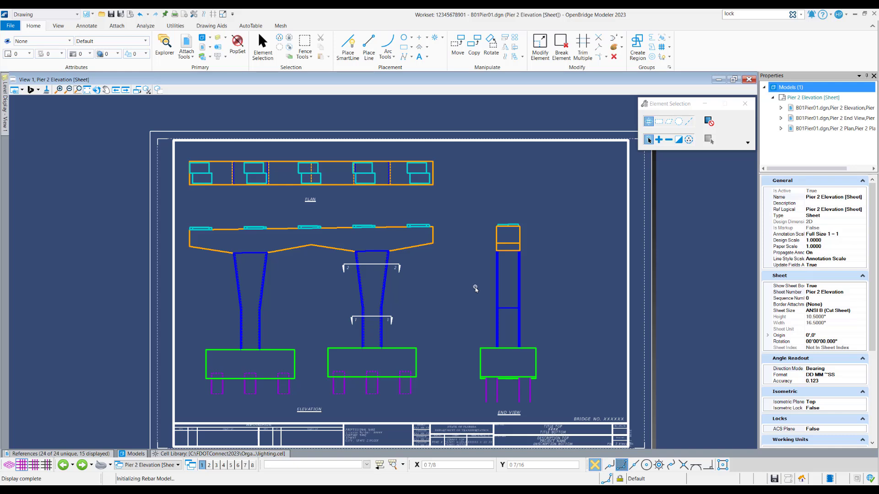
scroll(436, 337, up, 2)
middle_drag(438, 218, 453, 238)
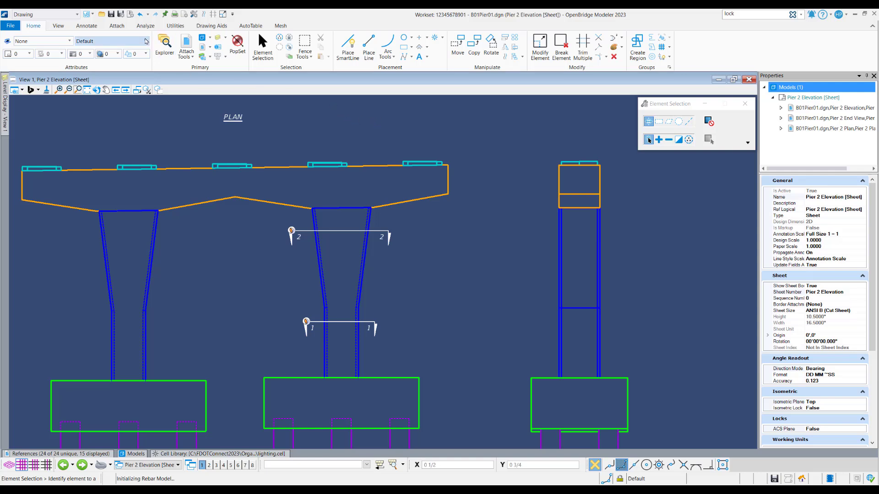
Find the non-plotting level with the search text NONP and make NonPlottingEle_dp the active level.
click(146, 41)
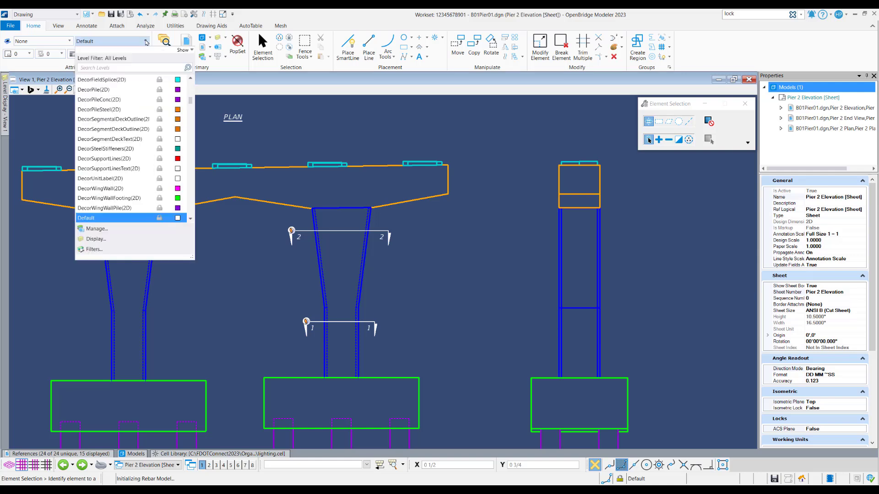
click(145, 42)
click(143, 45)
text(NONP)
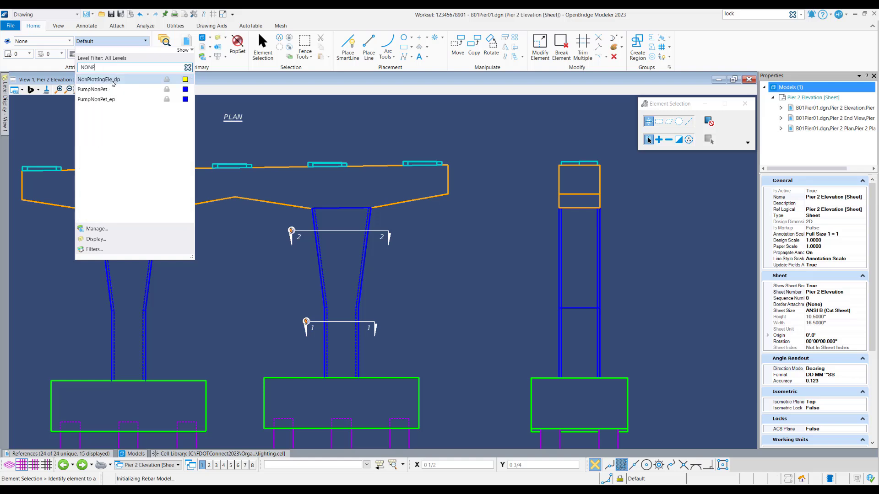
click(113, 83)
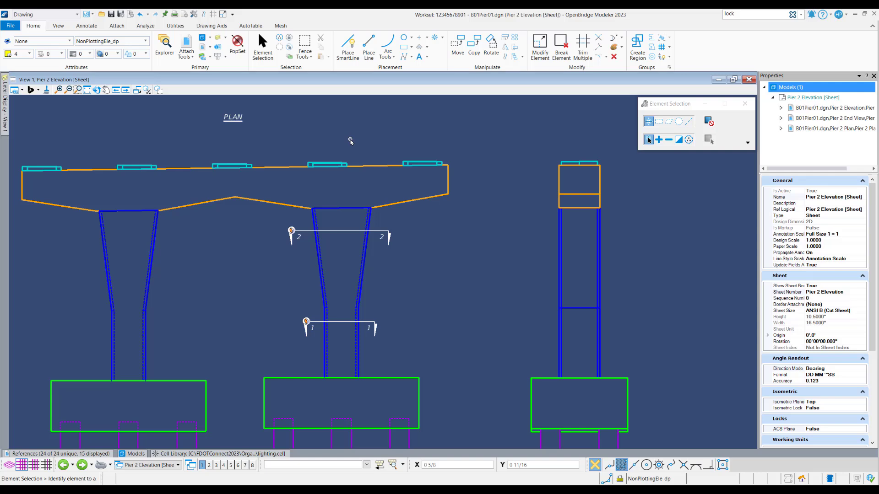
Draw a vertical SmartLine from the midpoint of the right-hand footing's top edge up through the column to above the pier cap.
key(space)
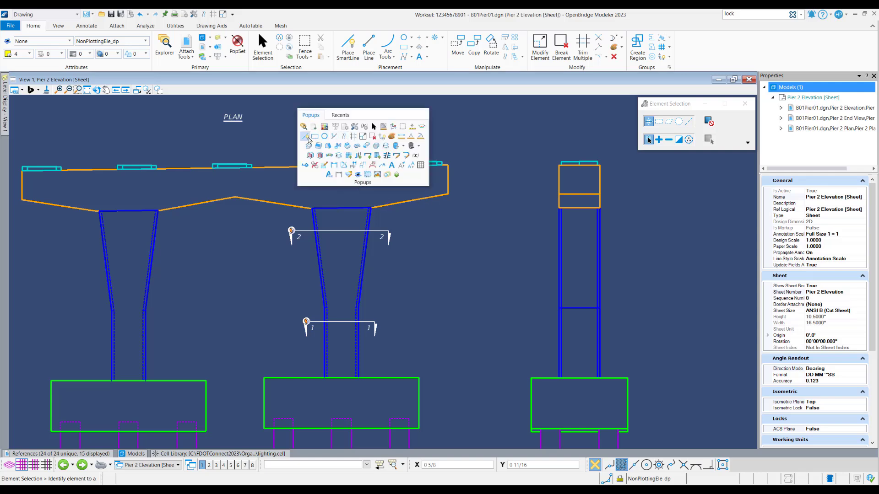
click(306, 137)
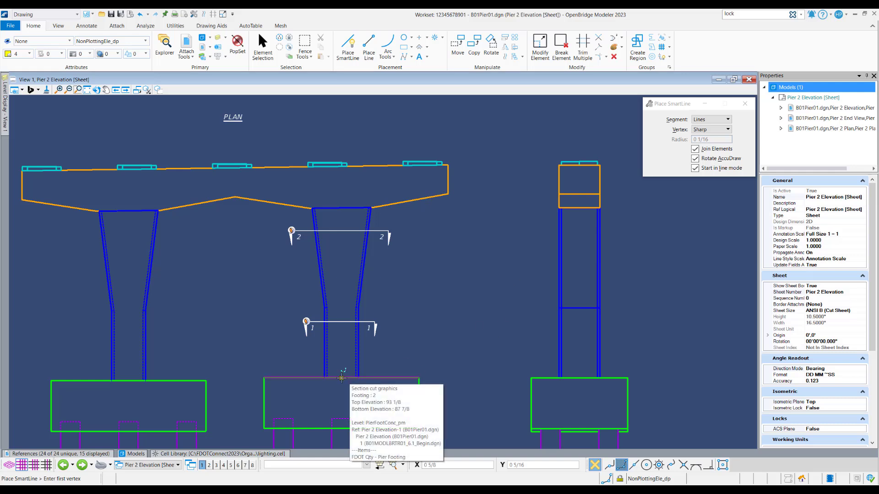
click(341, 378)
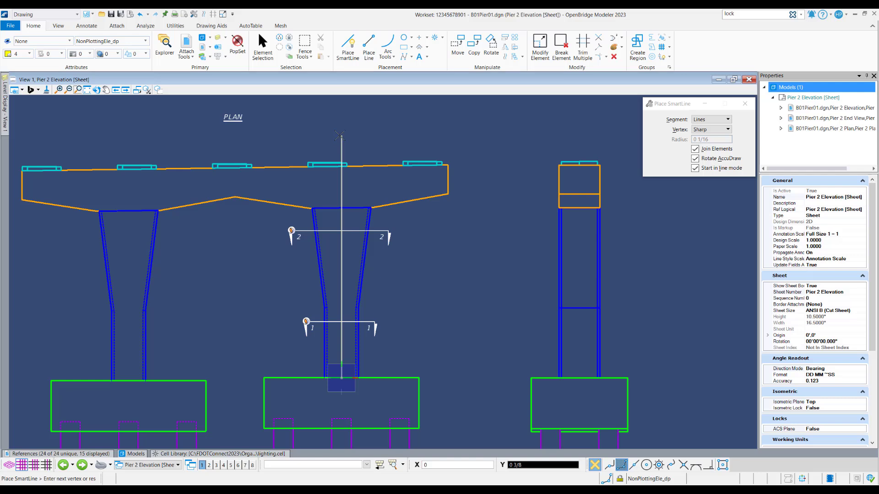
click(340, 136)
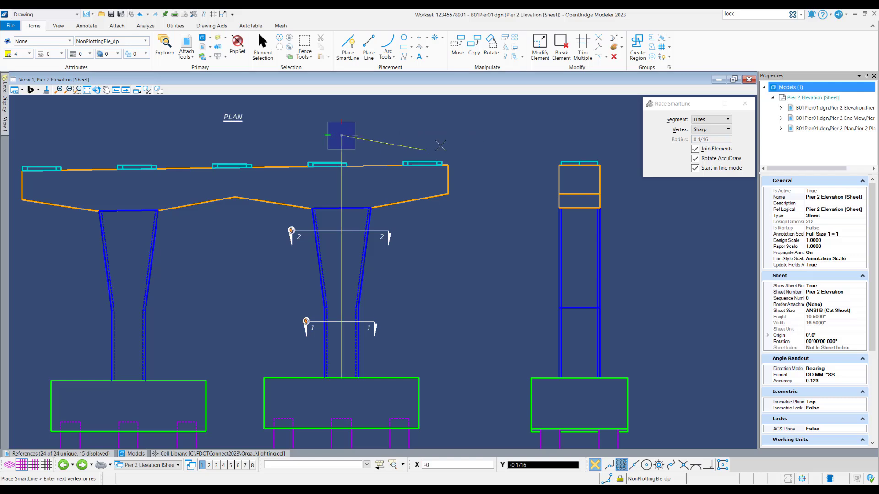
right_click(427, 145)
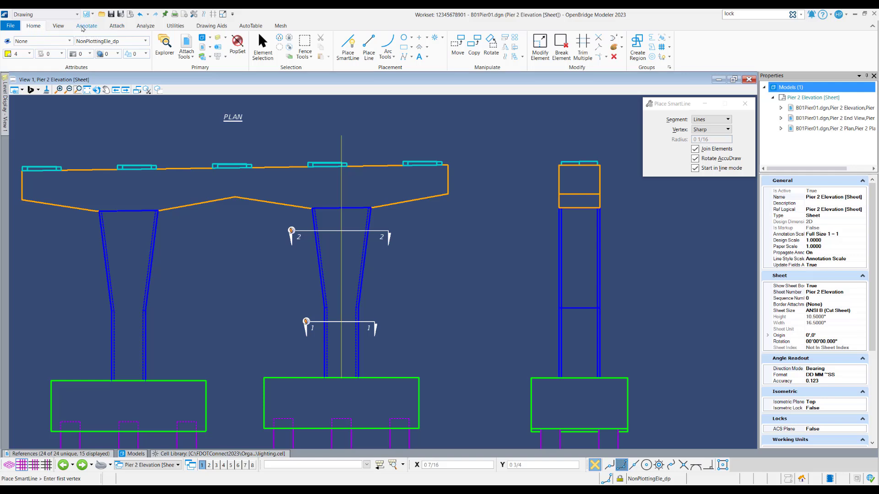
Place a 07_FDOT_Hidden_VertNoSheet# section callout along the vertical line, from above the pier cap to just inside the column top, facing the left-hand column.
click(83, 28)
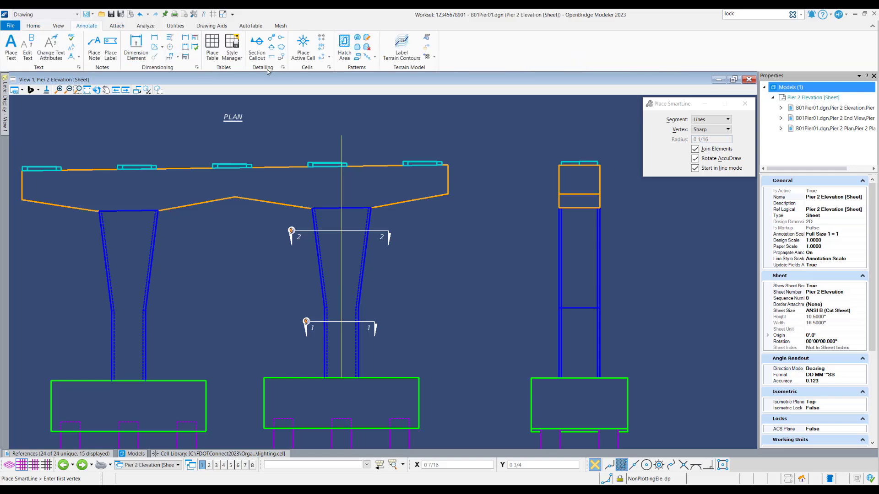
click(257, 47)
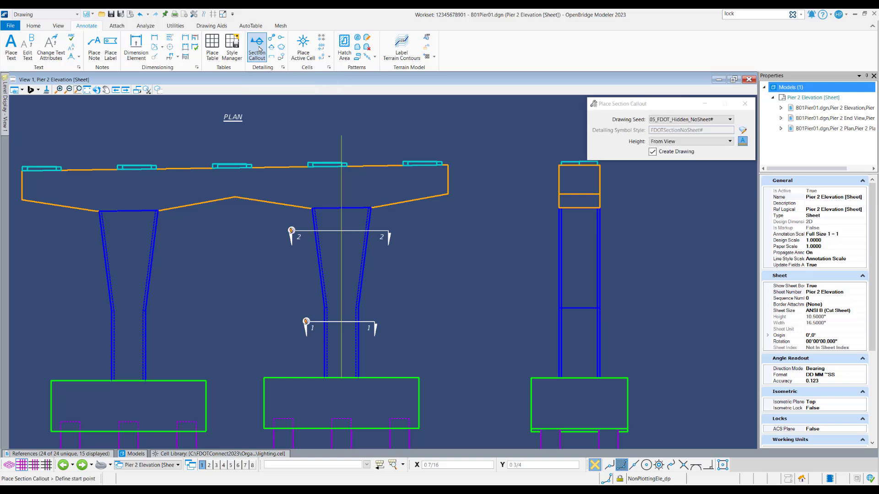
click(672, 120)
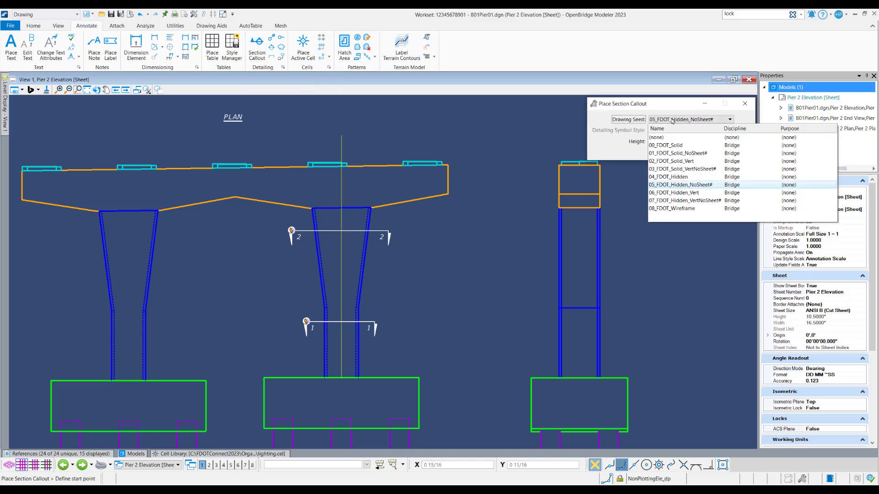
click(673, 201)
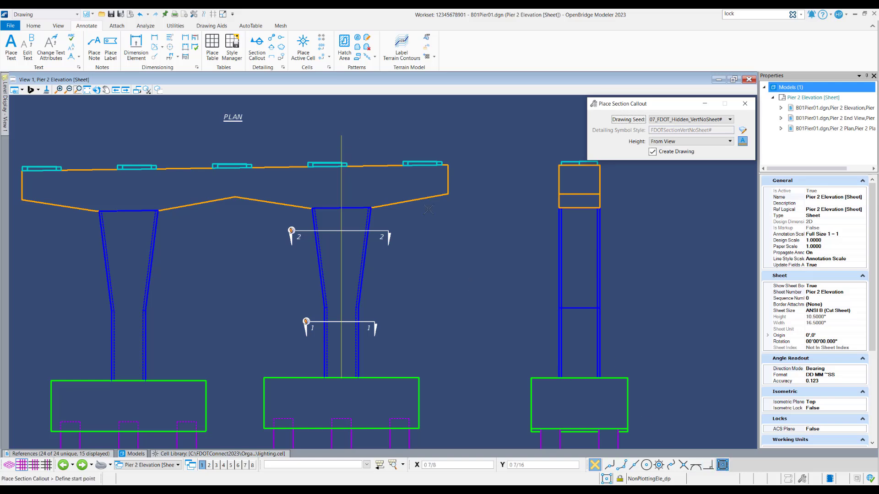
scroll(341, 154, up, 3)
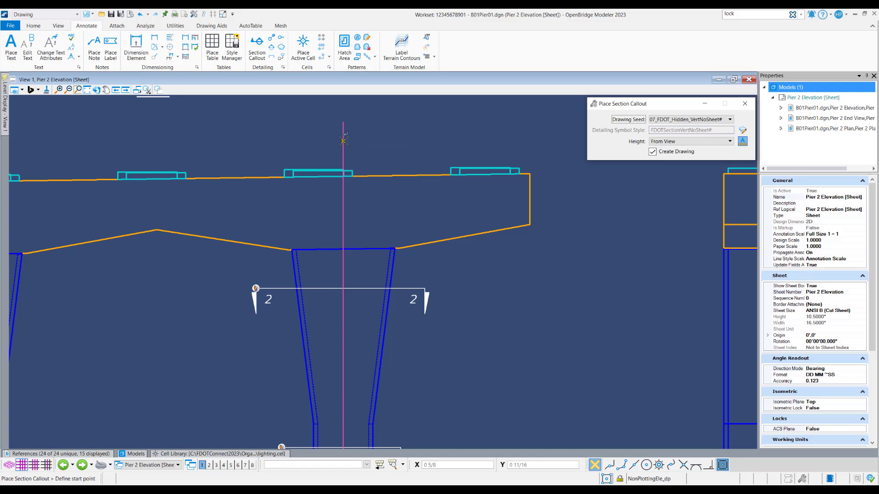
click(343, 141)
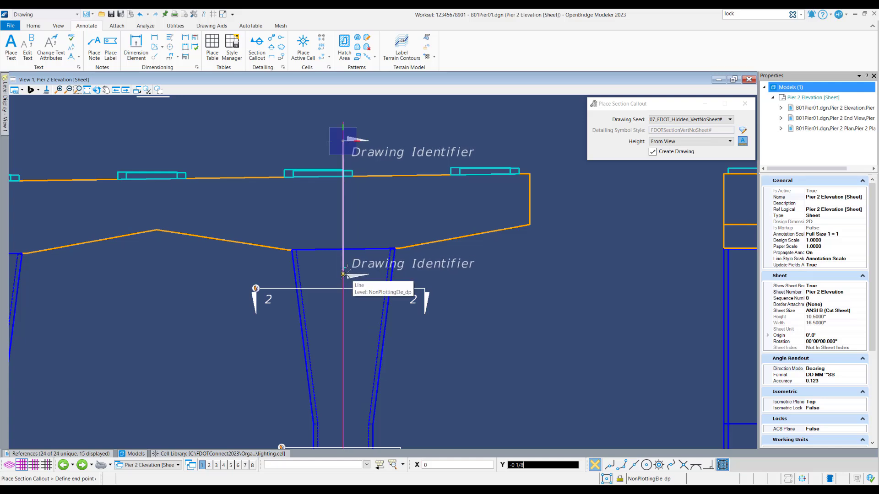
click(343, 274)
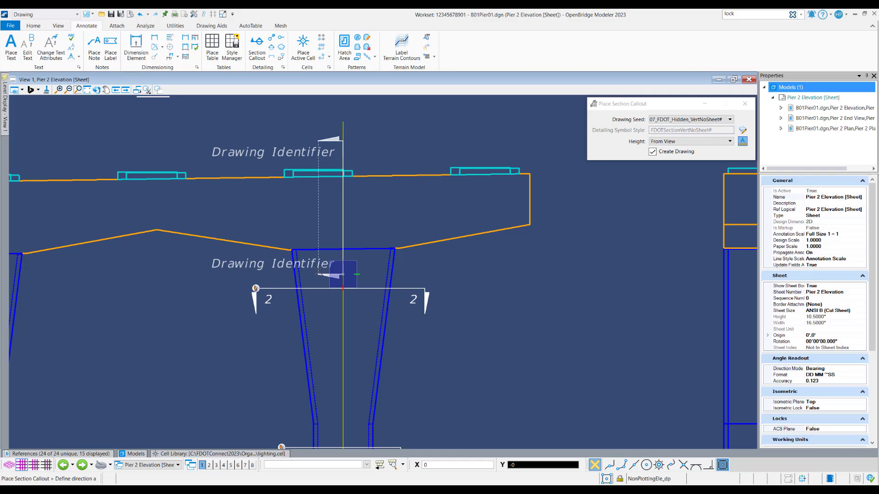
click(320, 273)
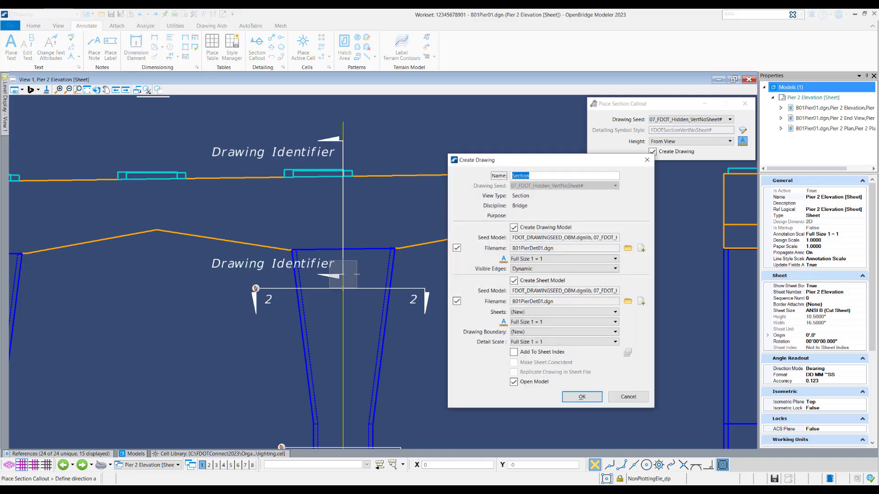
Create the drawing Section C-C on the existing Section A-A sheet, with annotation scale and detail scale both 1/2"=1'-0".
click(570, 177)
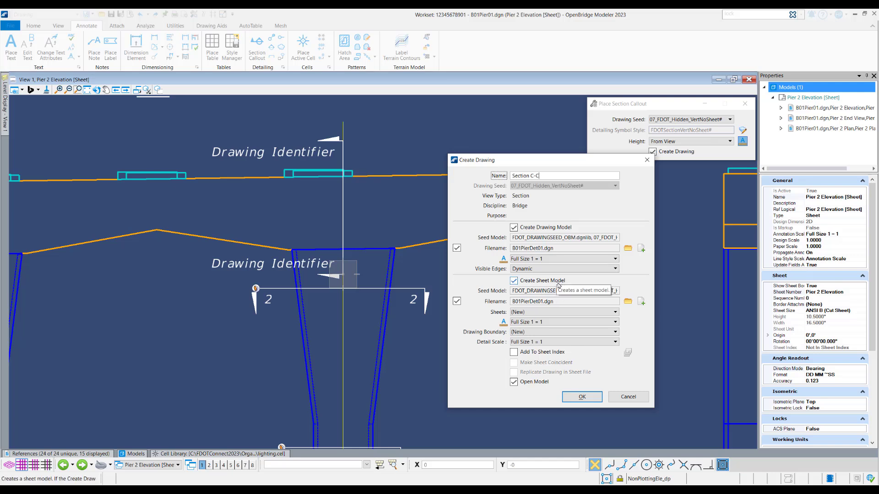
click(568, 260)
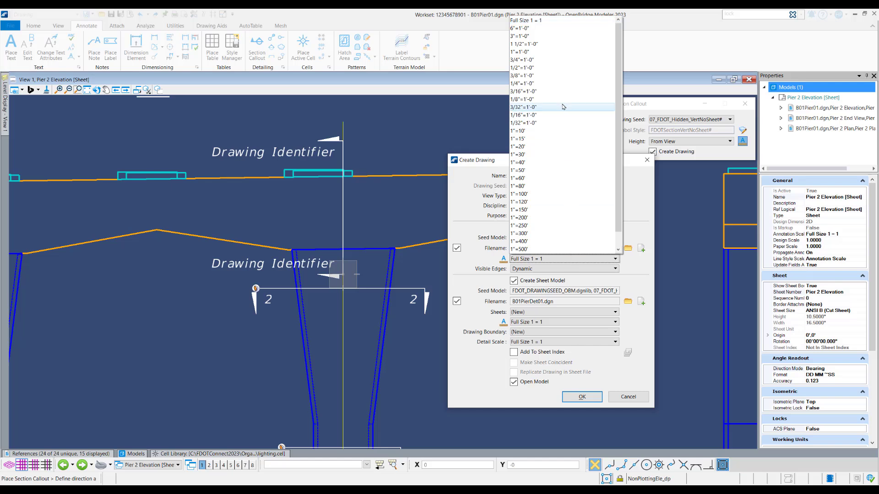
click(572, 68)
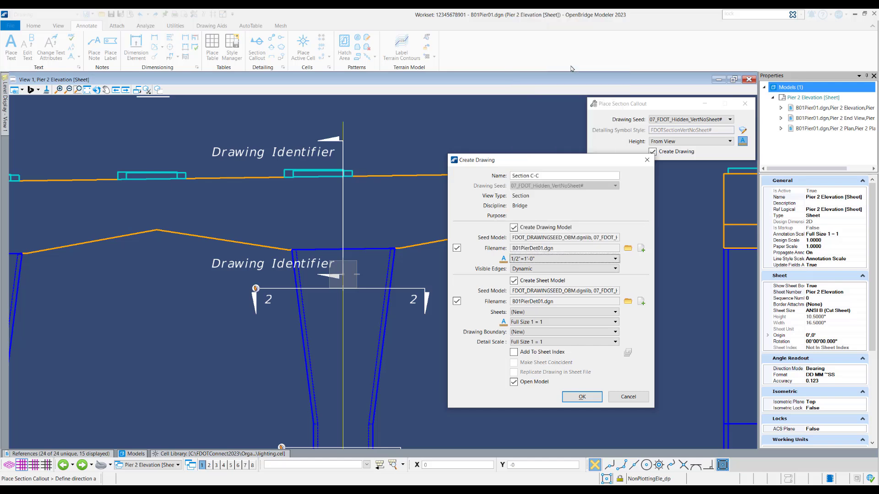
click(573, 342)
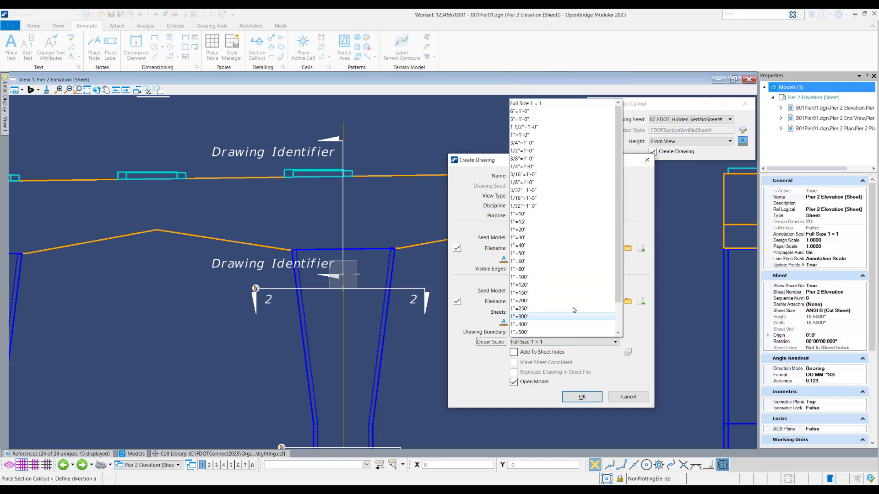
click(561, 151)
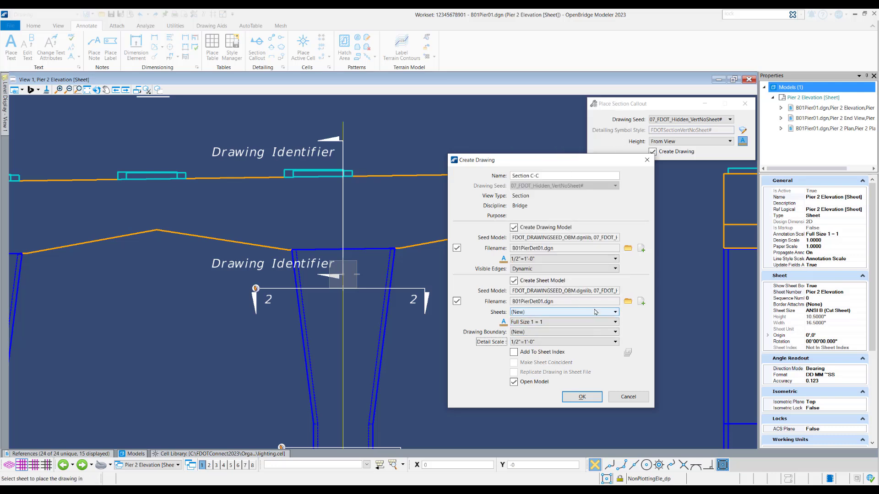
click(539, 315)
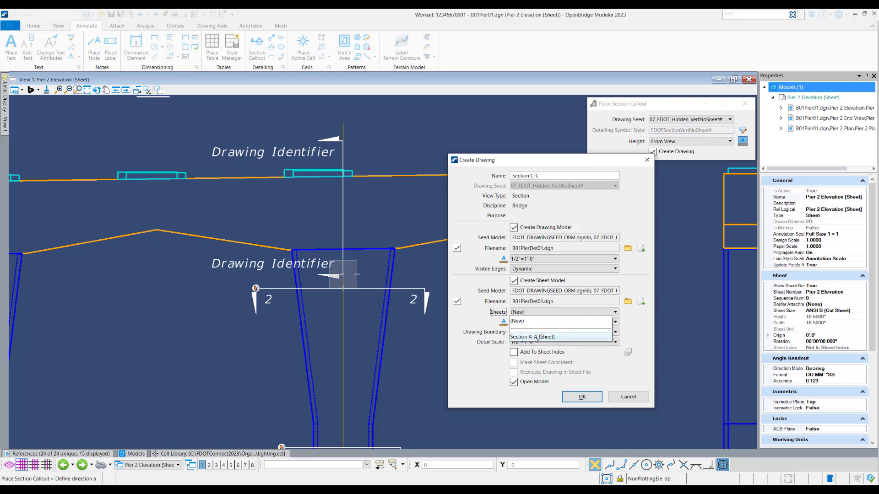
click(535, 338)
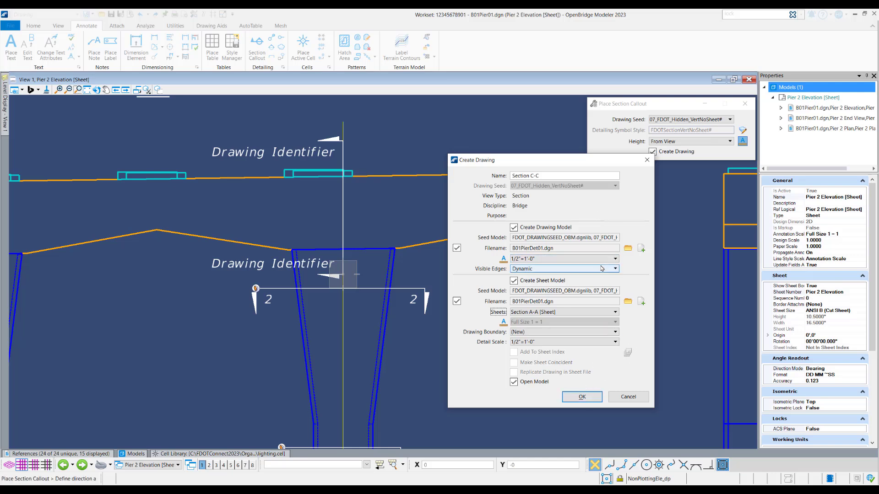
click(583, 397)
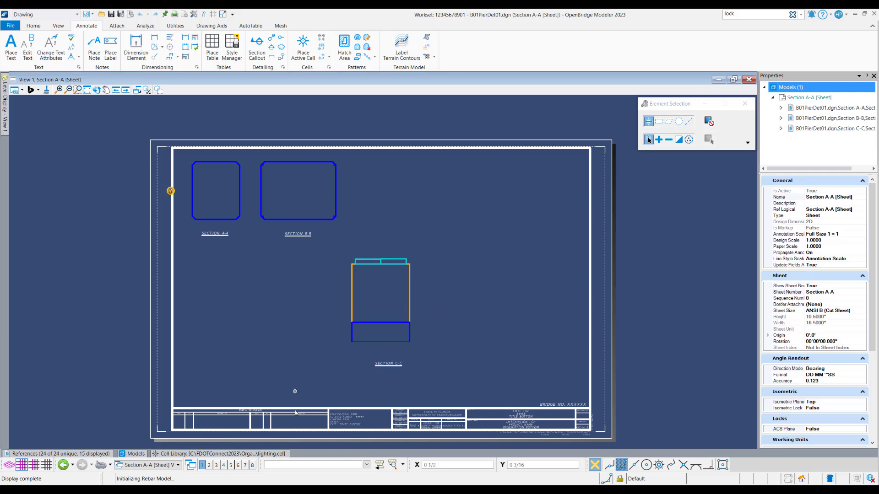
Move the Section C-C reference with its boundary beneath Section A-A, aligning their left edges.
click(33, 26)
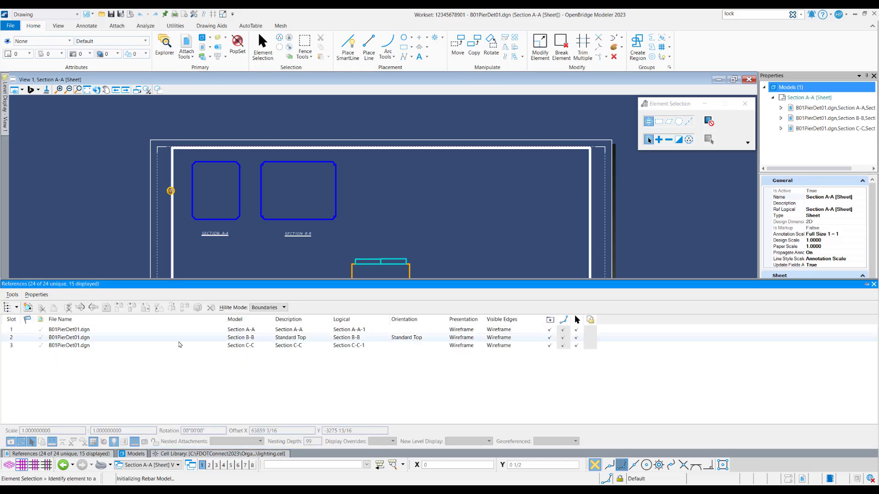
click(246, 346)
right_click(247, 347)
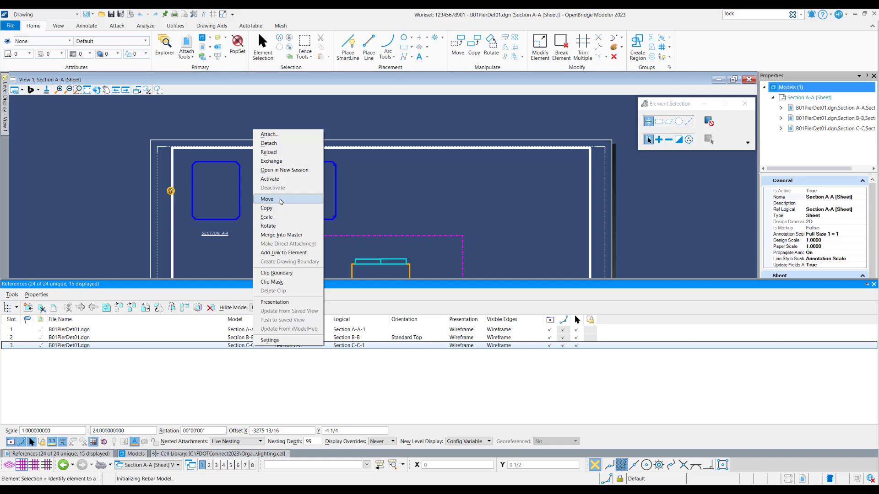
click(281, 200)
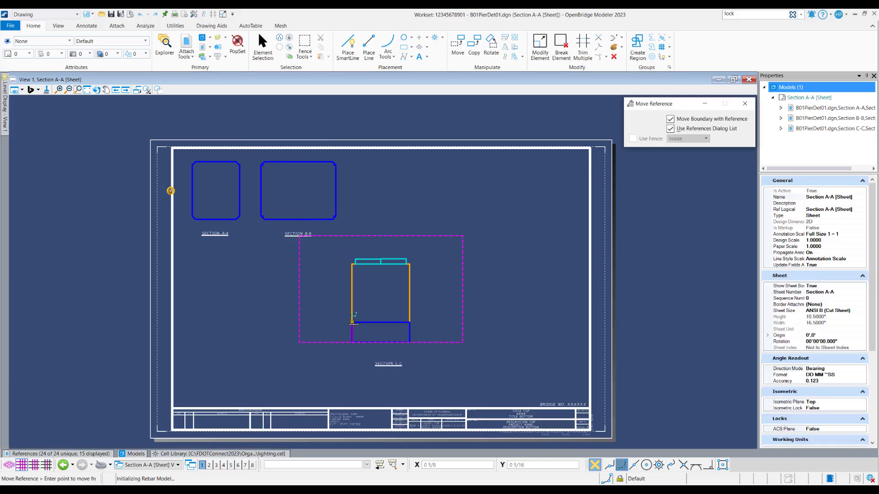
click(353, 322)
scroll(193, 214, up, 5)
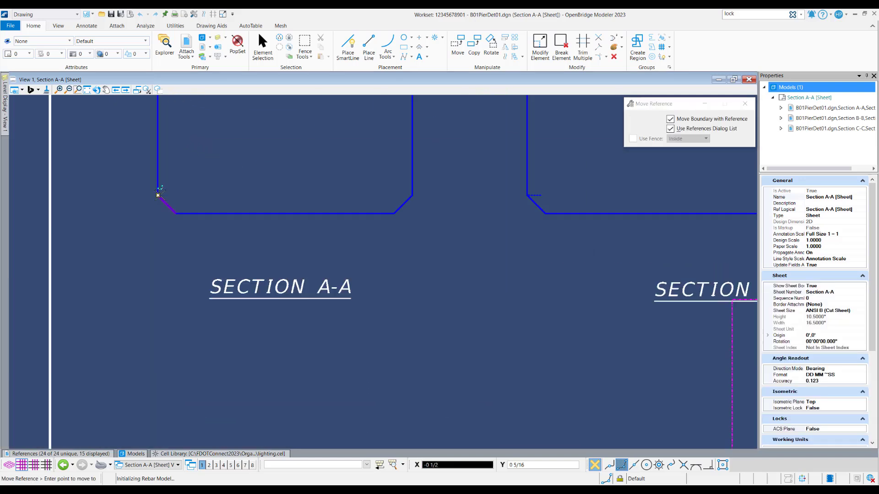
scroll(158, 196, down, 5)
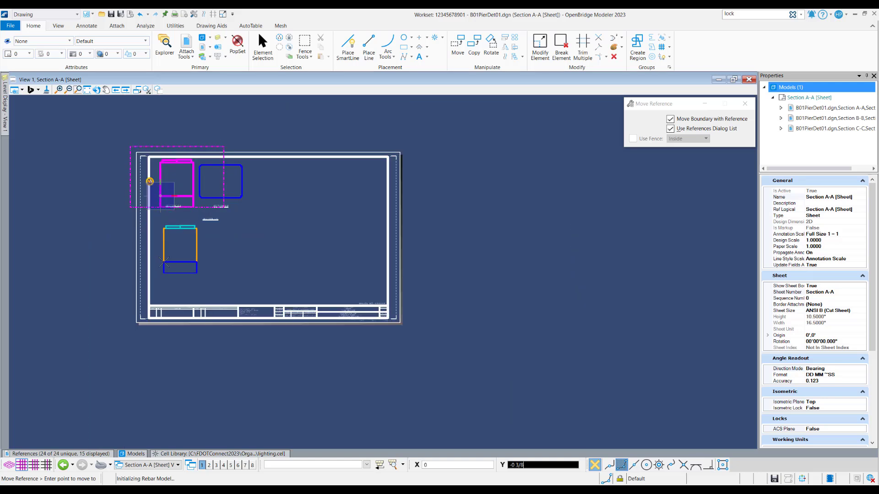
click(160, 267)
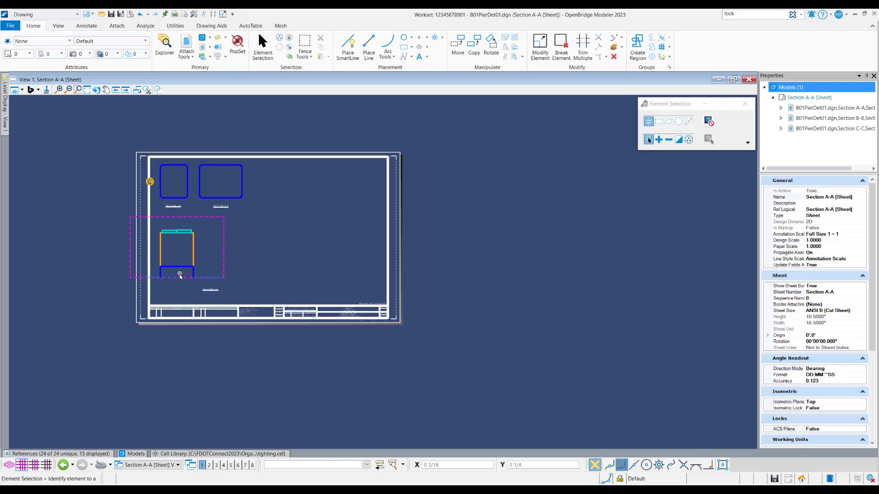
Move the Section C-C title up and centre it directly beneath its section.
scroll(180, 276, up, 3)
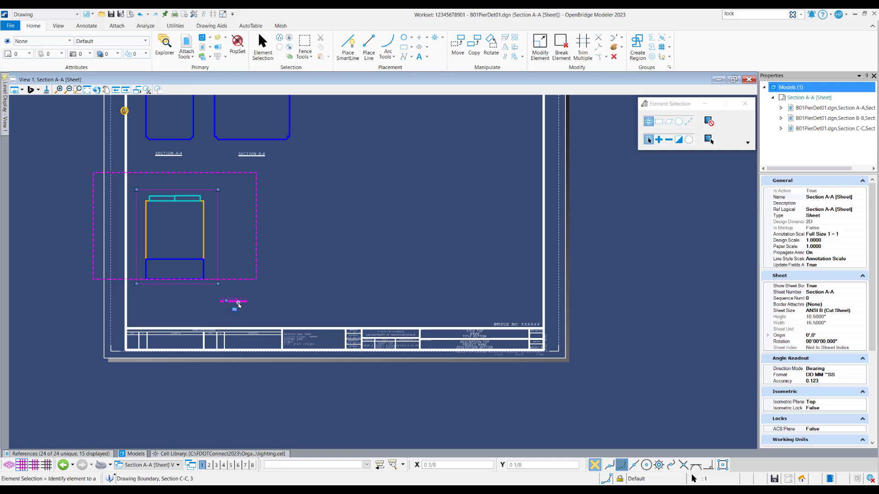
click(238, 303)
click(458, 46)
scroll(233, 308, up, 2)
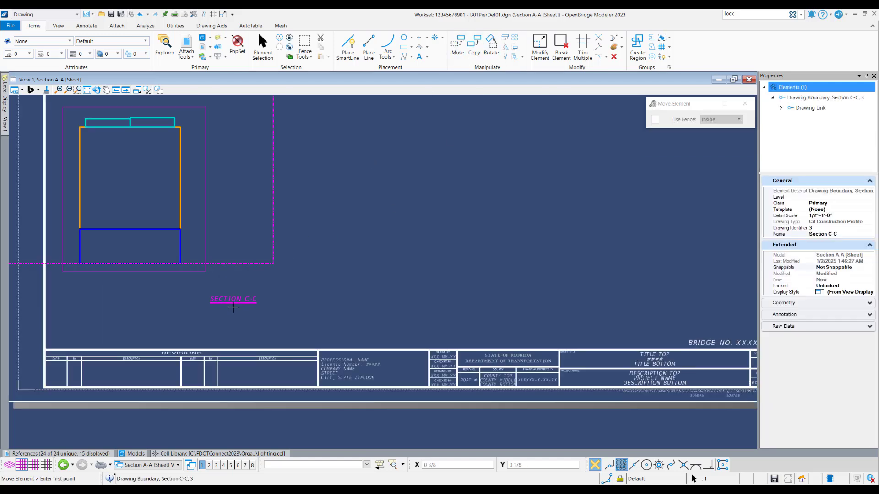
click(235, 303)
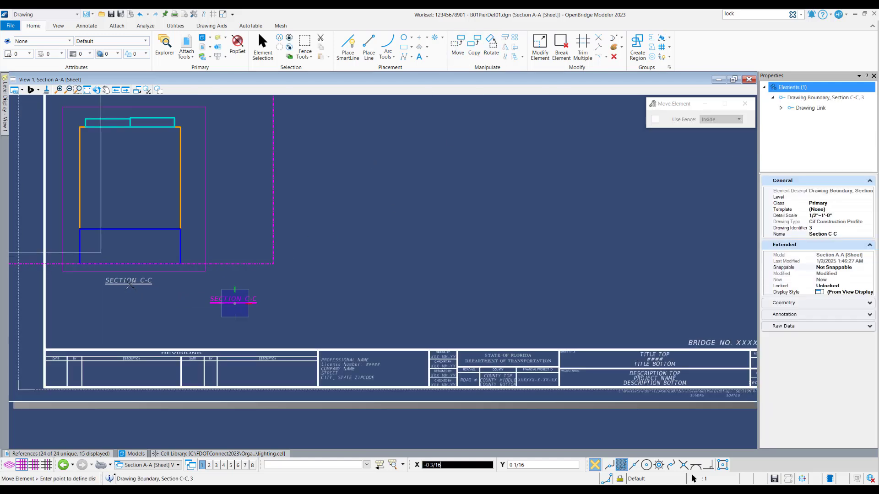
click(130, 285)
right_click(527, 231)
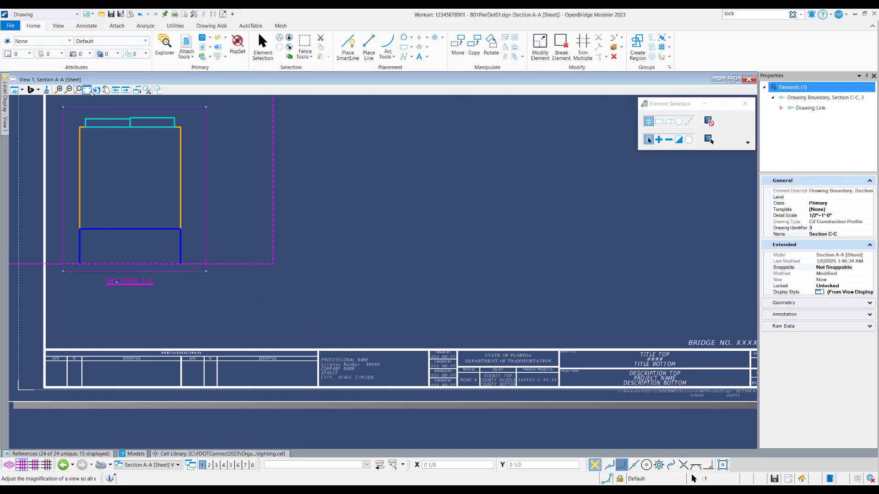
click(87, 90)
right_click(215, 232)
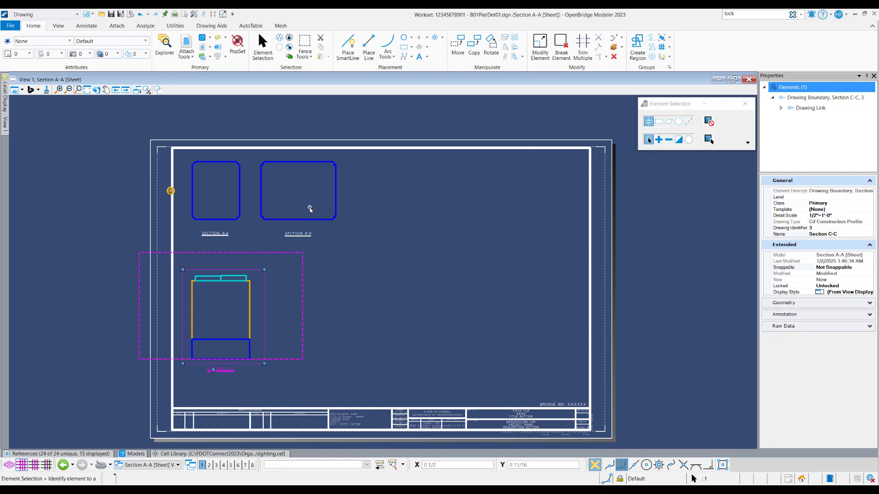
Clear the selection and reopen the recent file B01Pier01.dgn at the Pier 2 Elevation sheet.
click(210, 121)
click(10, 25)
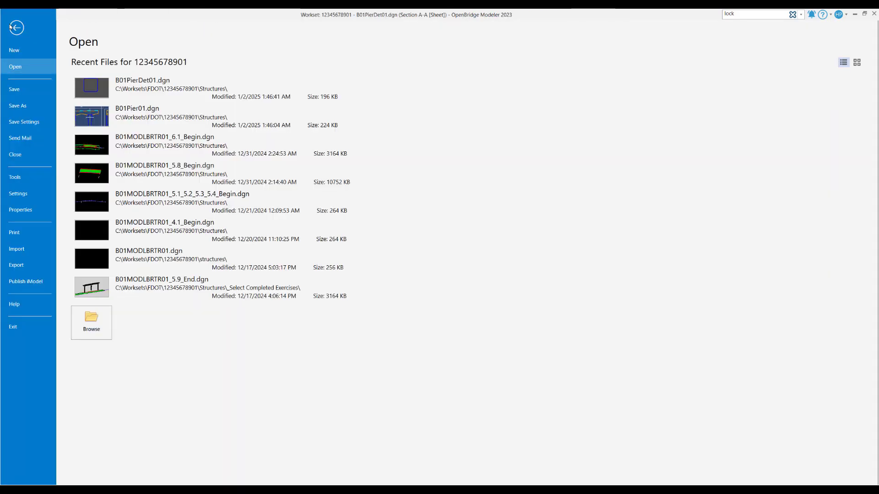
click(157, 120)
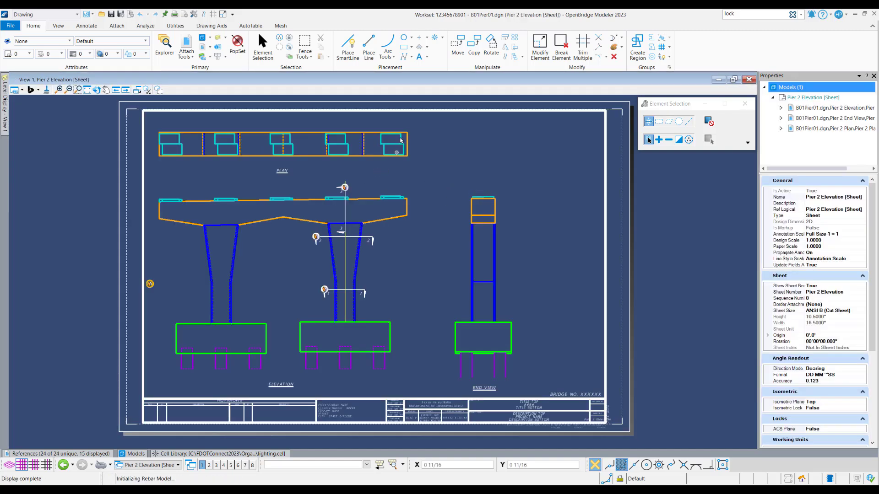
Place a second vertical section callout through the pier cap between the right-hand column and cap end, level with callout 3 and facing left.
click(87, 27)
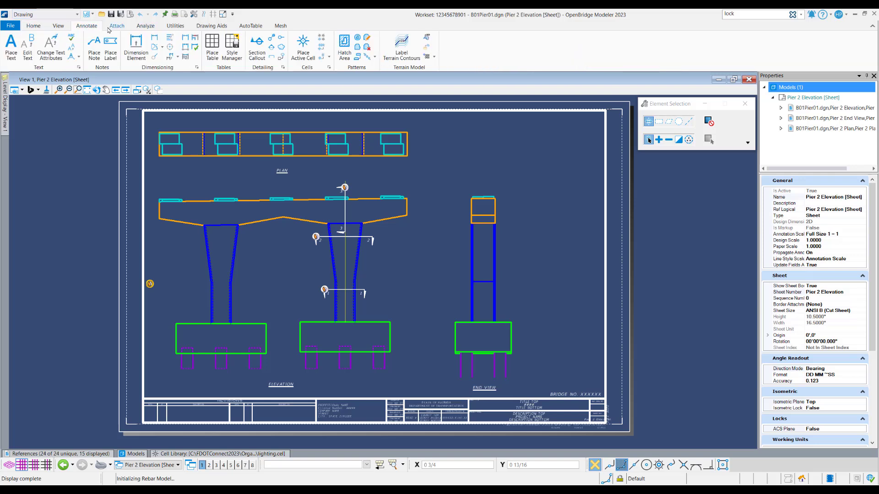
click(257, 52)
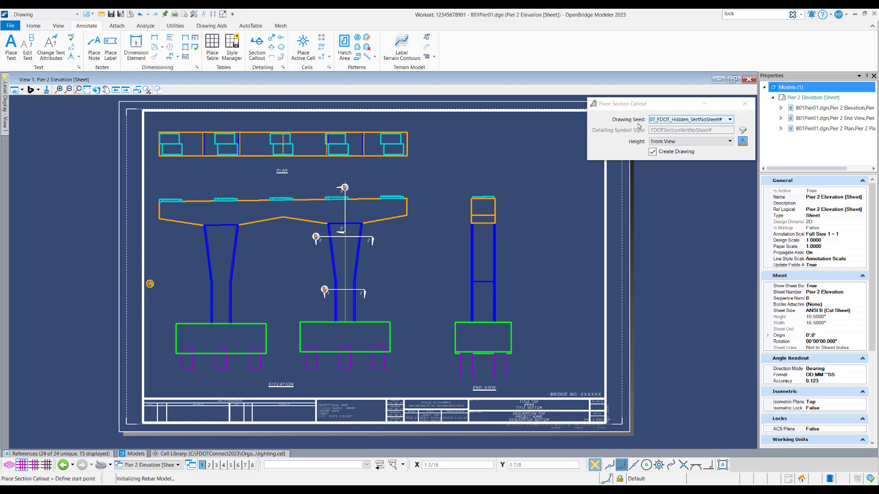
scroll(374, 211, up, 2)
scroll(376, 213, up, 2)
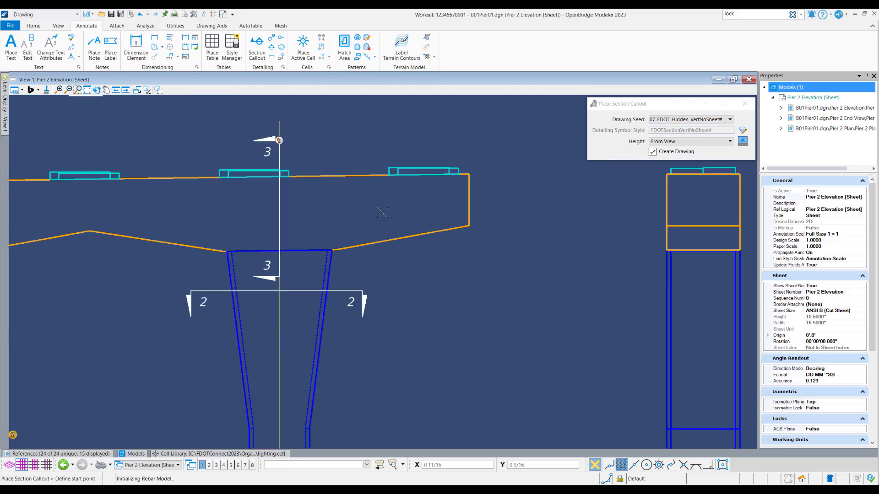
click(372, 135)
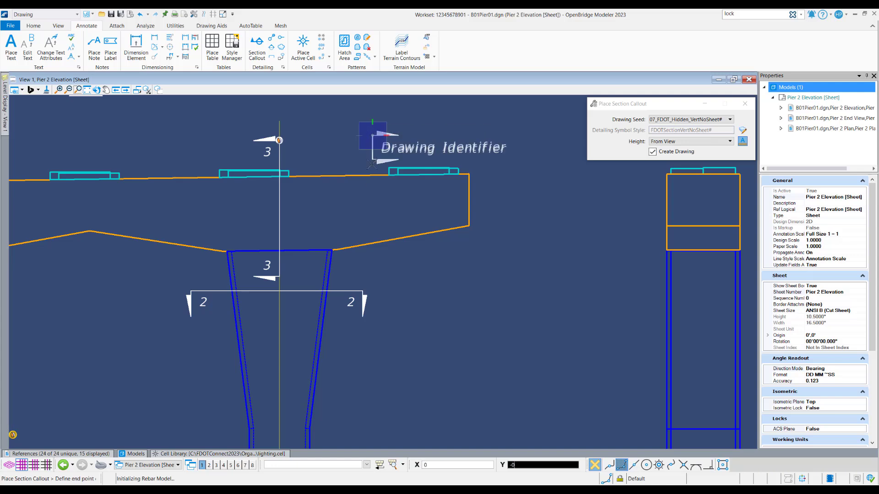
click(374, 278)
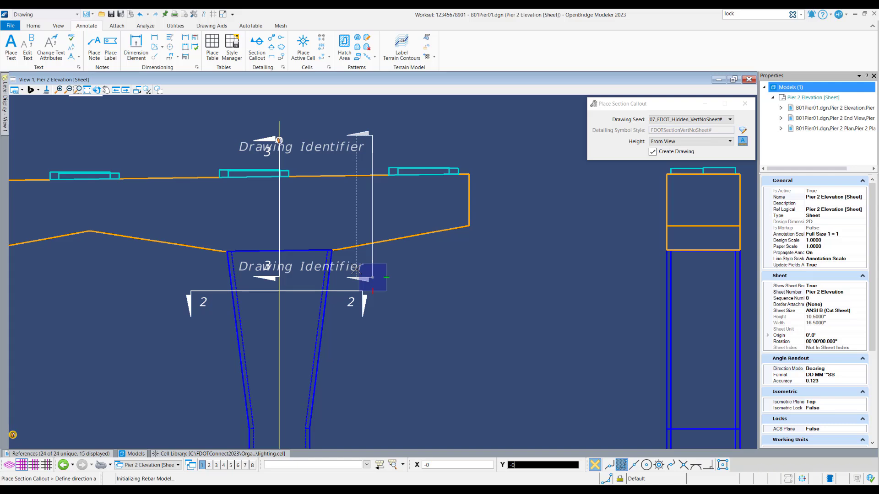
click(356, 270)
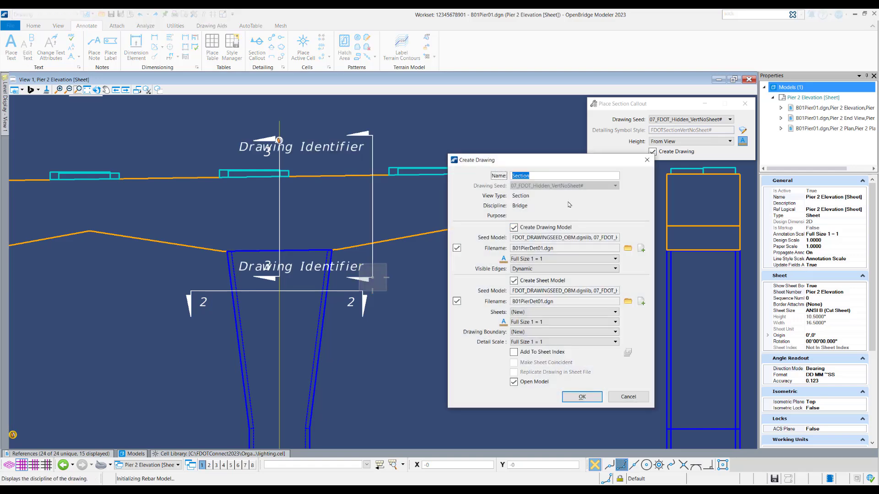
Create the drawing Section D-D on the existing Section A-A sheet, with drawing annotation scale and detail scale both 1/2"=1'-0".
click(546, 178)
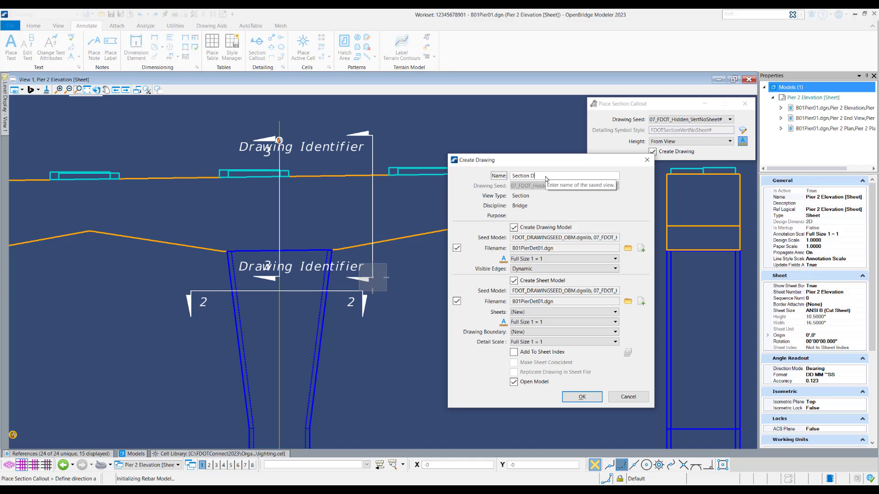
click(563, 259)
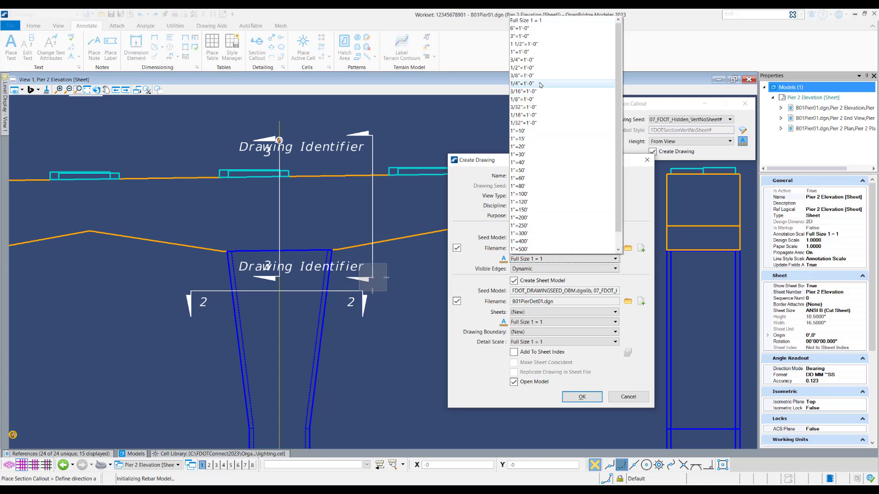
click(522, 67)
click(530, 342)
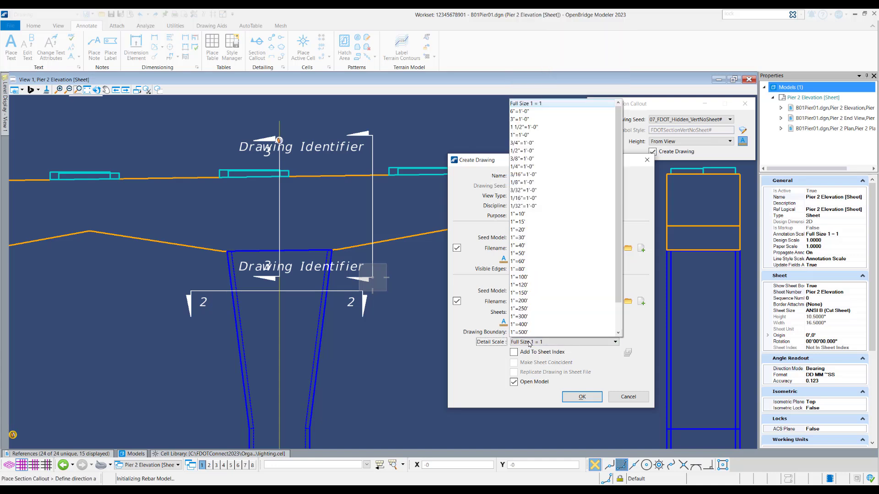
click(565, 152)
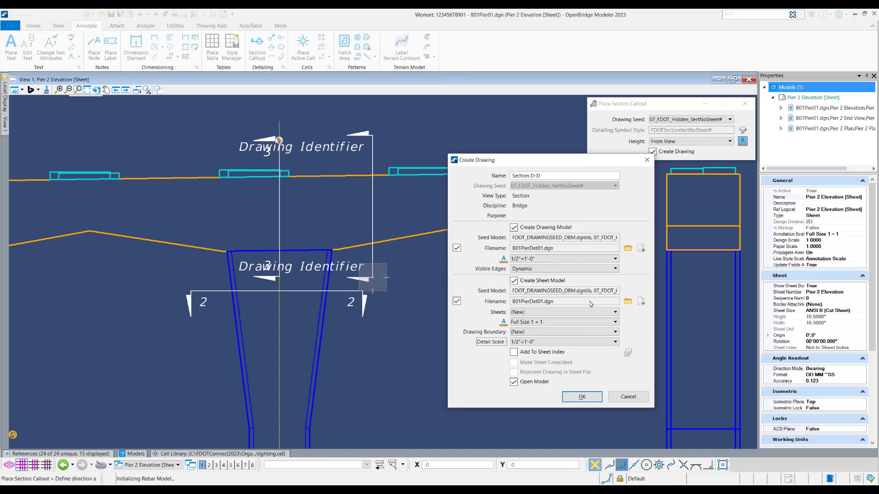
click(548, 312)
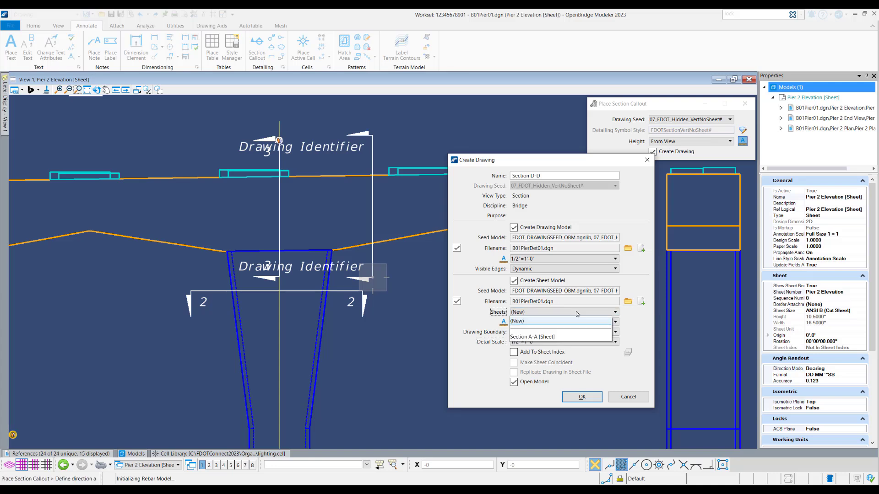
click(546, 337)
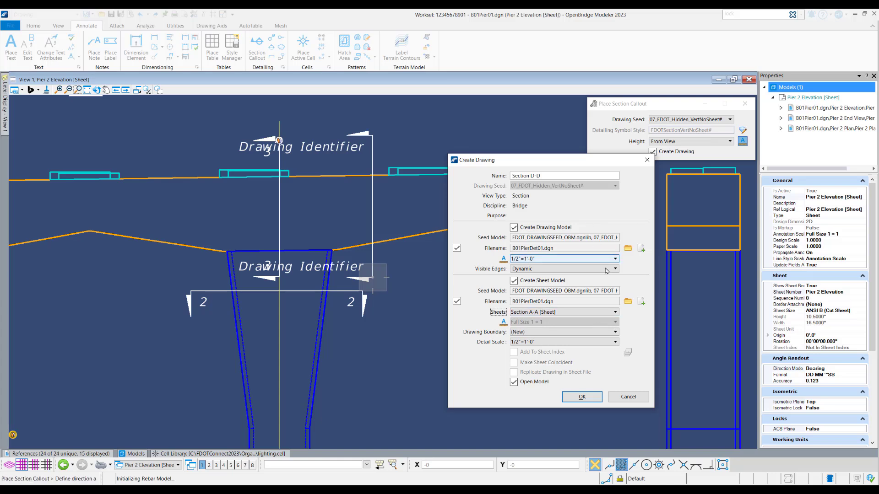
click(582, 397)
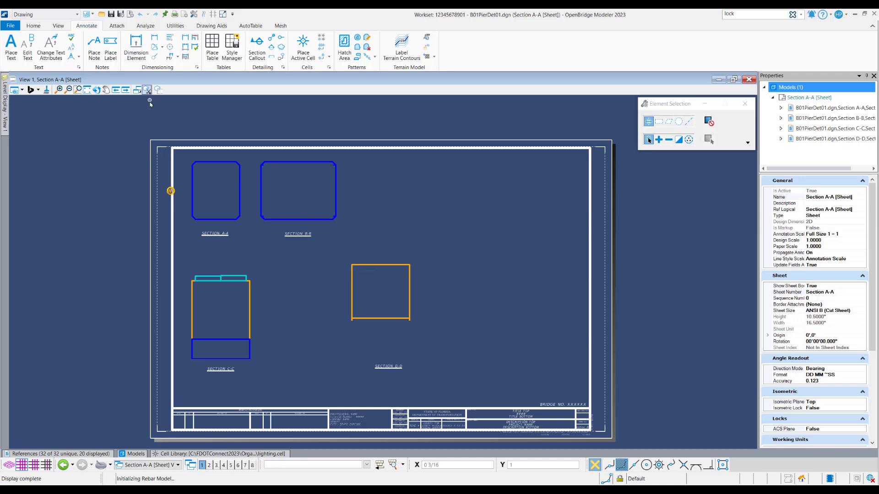
Move the Section D-D reference with its boundary beside Section C-C, keeping the tops of the two caps level.
click(33, 26)
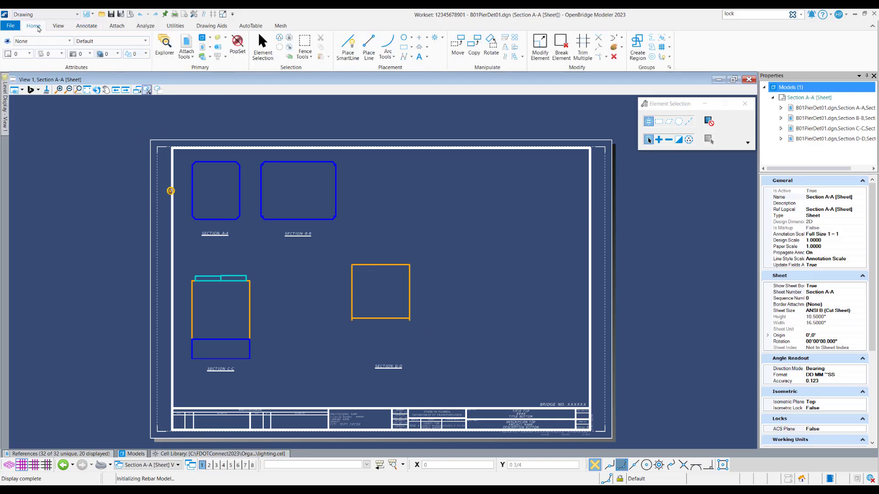
click(186, 44)
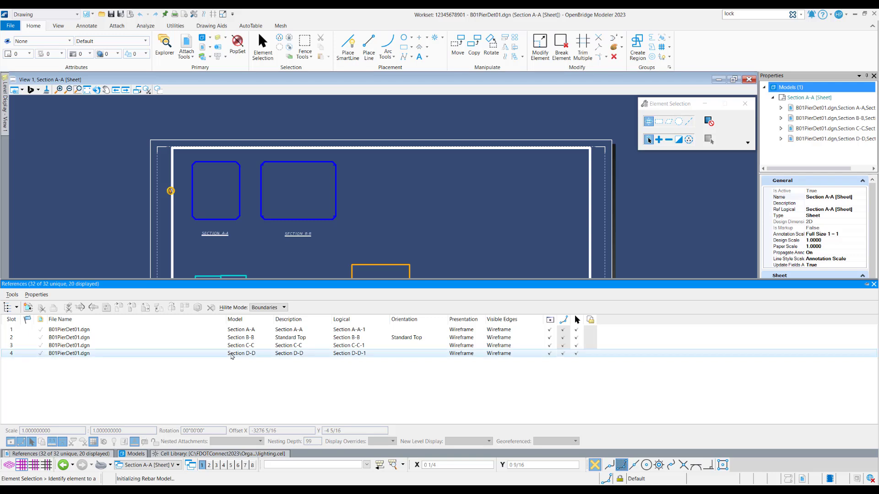
click(217, 354)
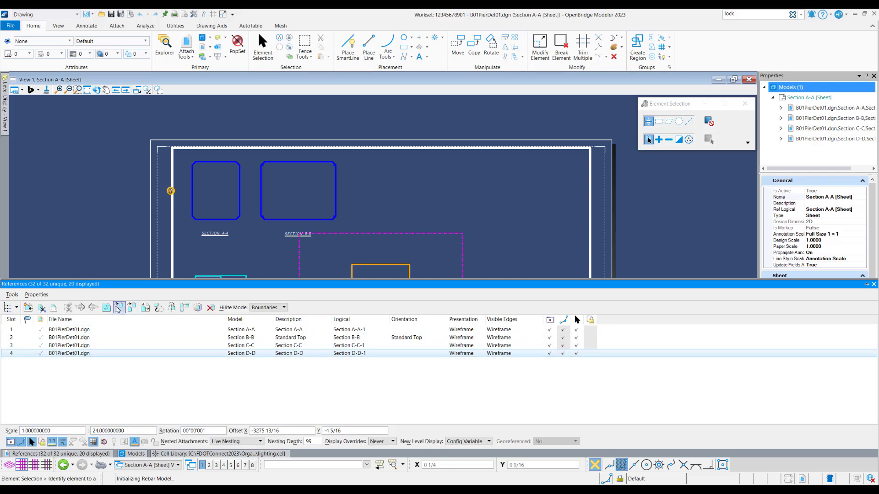
click(119, 307)
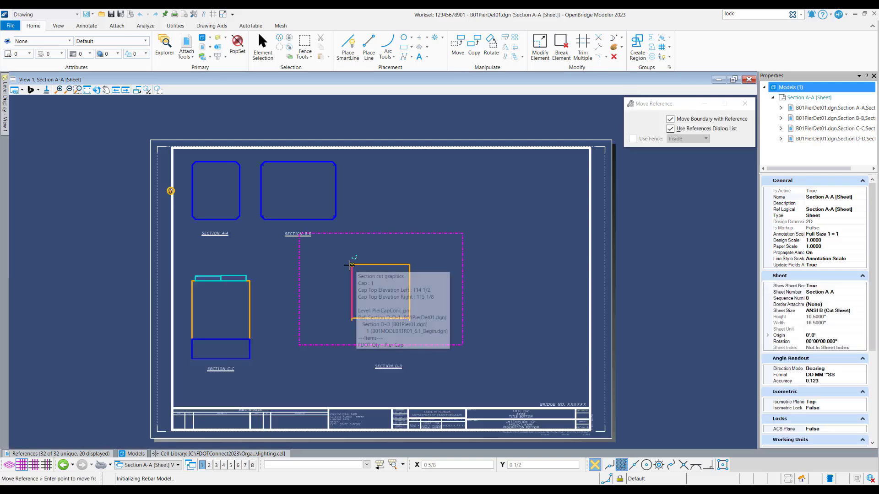
click(351, 265)
scroll(263, 284, up, 2)
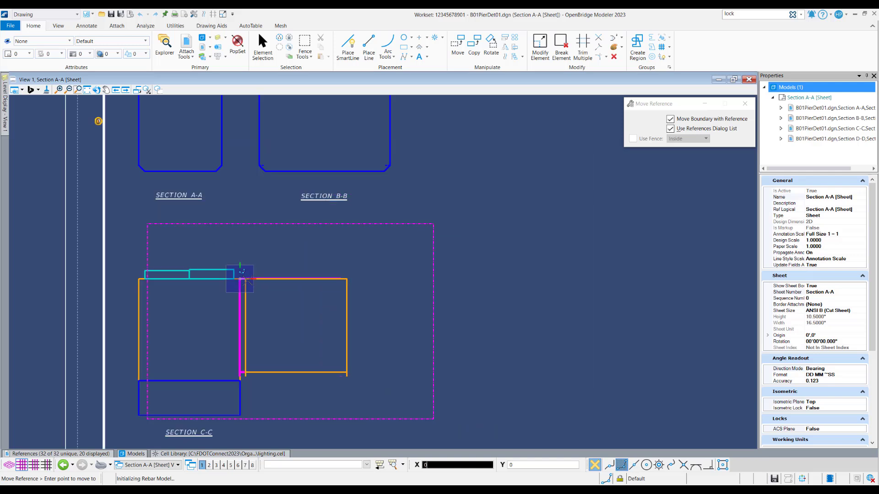
click(278, 279)
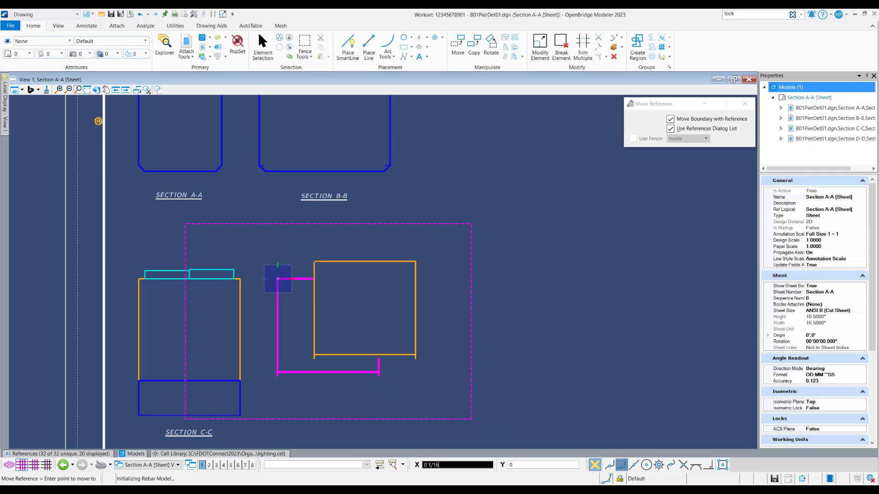
scroll(479, 271, down, 2)
Move the Section D-D title directly beneath its section, about level with the Section C-C title.
click(438, 374)
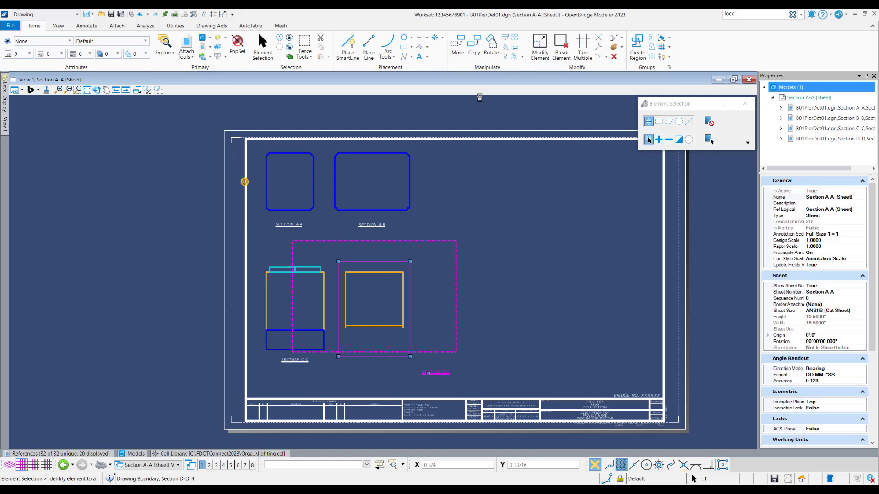
click(458, 46)
click(436, 372)
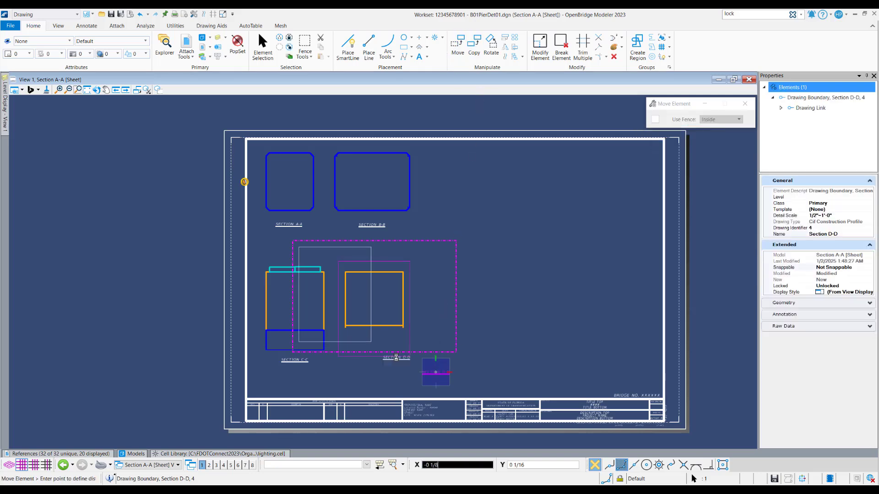
scroll(387, 357, up, 5)
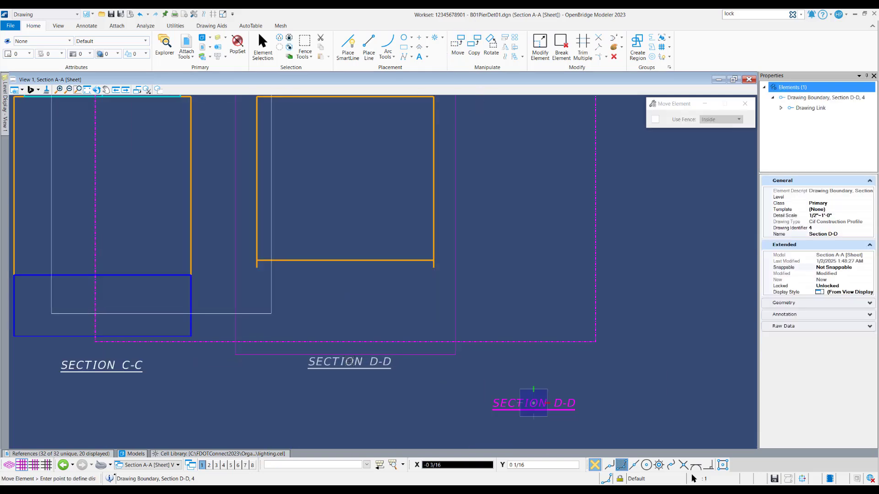
click(348, 362)
right_click(349, 362)
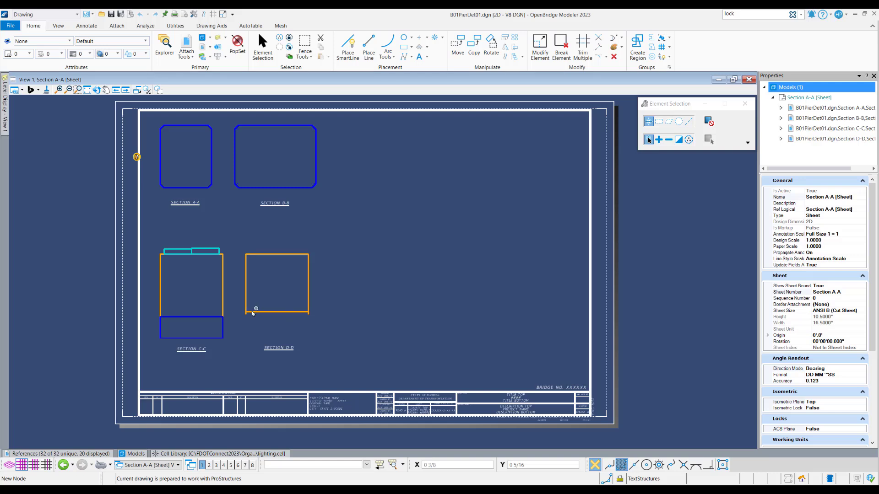
Inspect the lower corners of Section D-D and reopen the recent file B01Pier01.dgn at the Pier 2 Elevation sheet.
scroll(245, 314, up, 7)
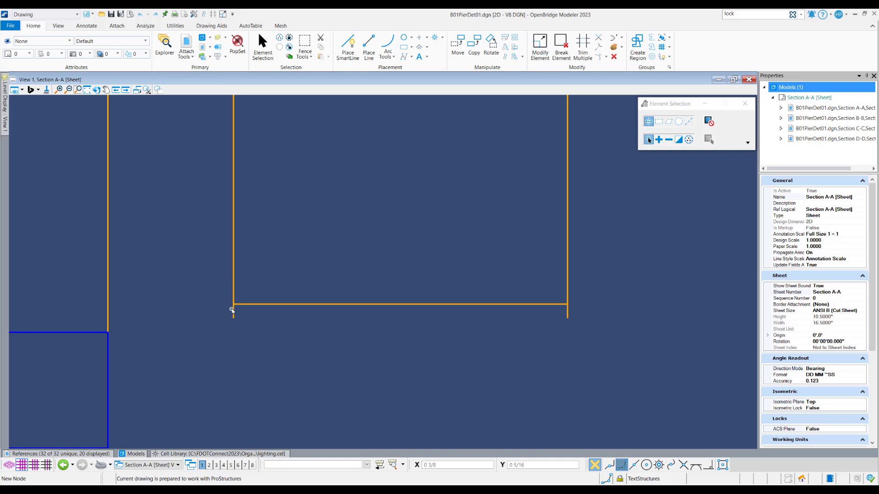
scroll(284, 324, down, 5)
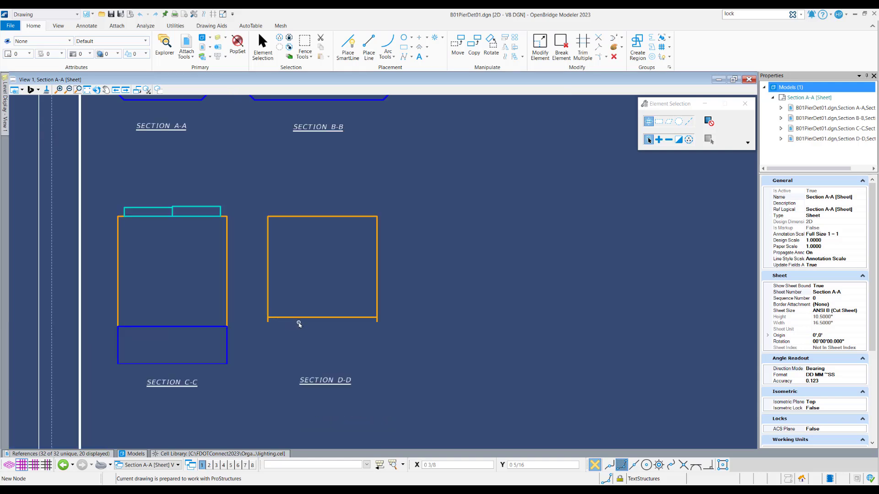
scroll(272, 292, down, 2)
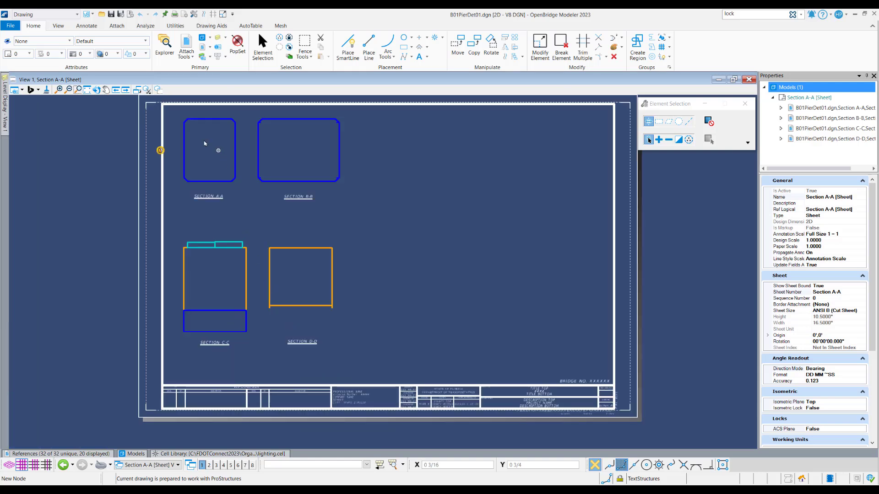
click(15, 28)
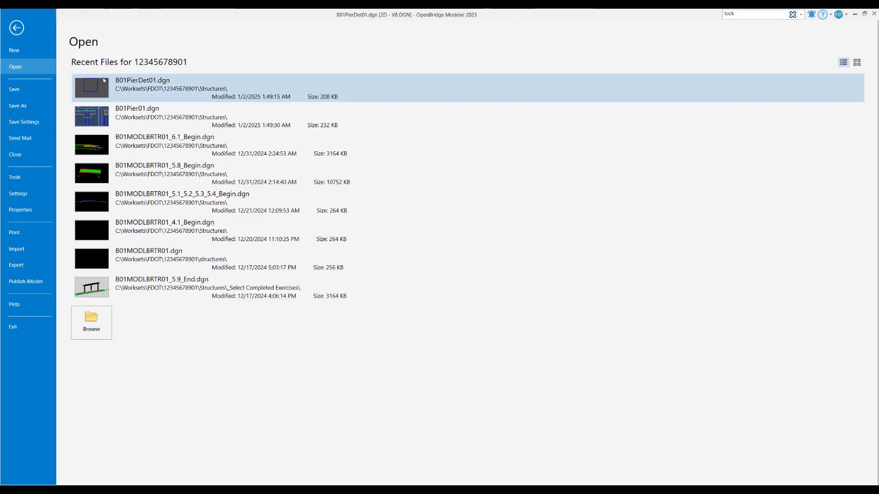
click(118, 117)
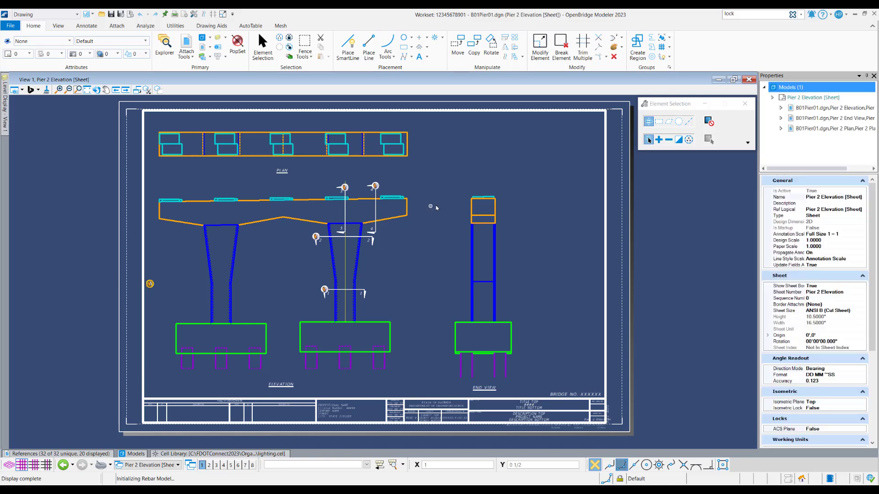
Collapse the Section D-D callout's clip volume onto its cut line, setting both front and back depths to 0' 0".
scroll(385, 195, up, 2)
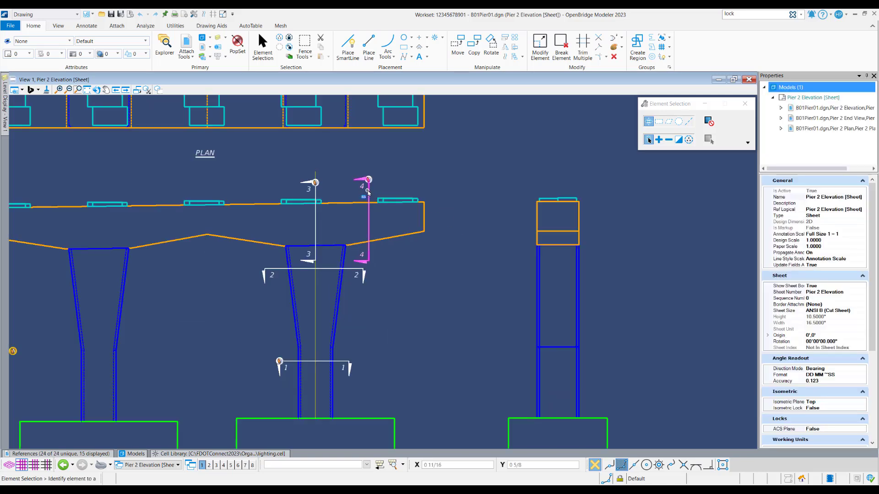
click(368, 192)
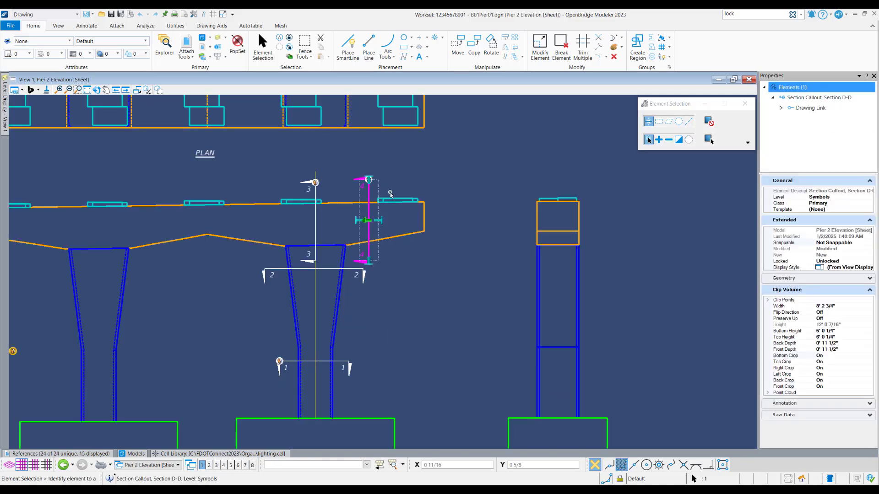
scroll(377, 208, up, 2)
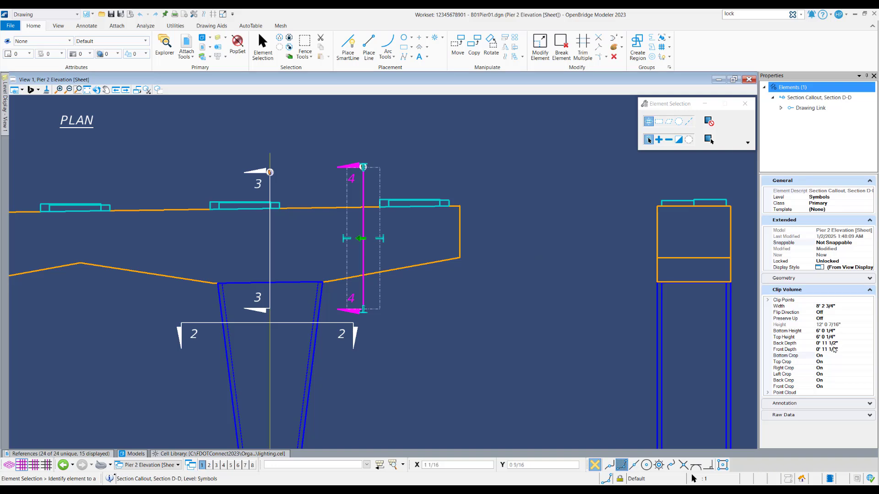
click(796, 344)
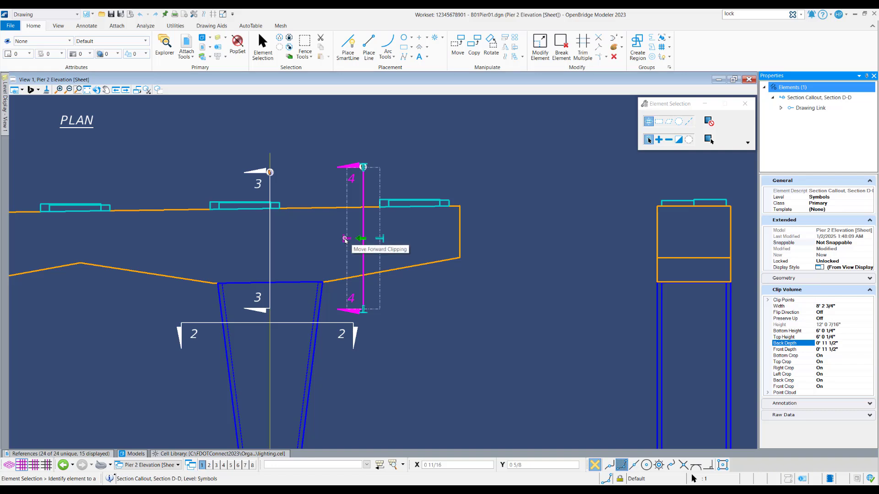
click(346, 239)
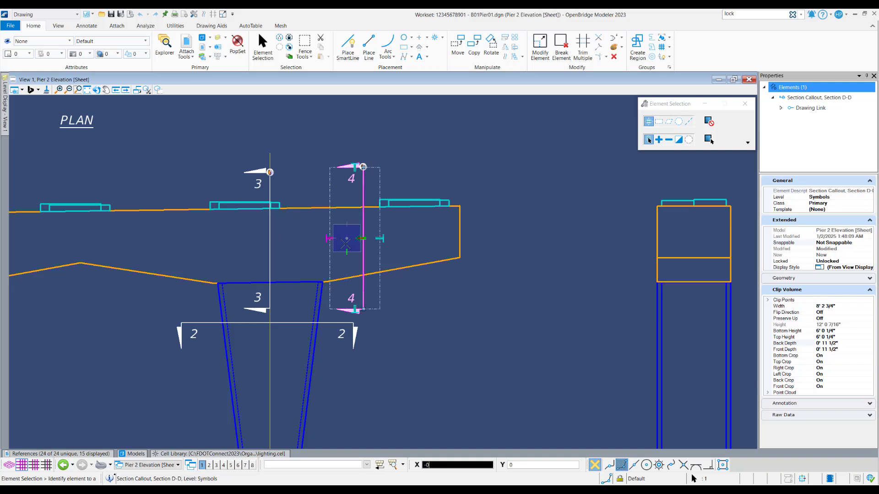
click(346, 239)
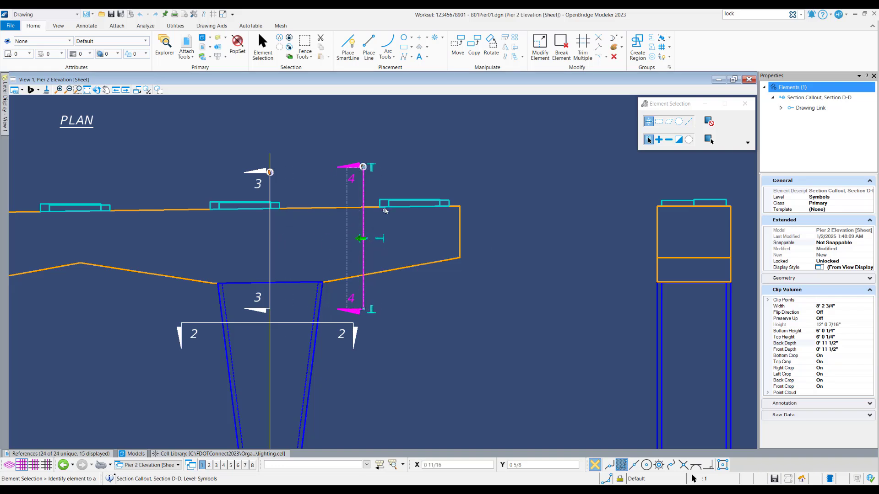
click(392, 184)
click(363, 232)
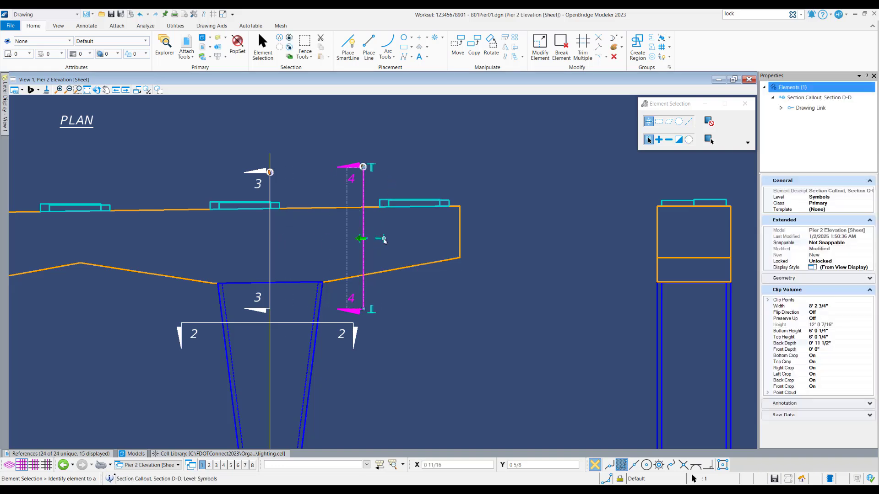
click(381, 238)
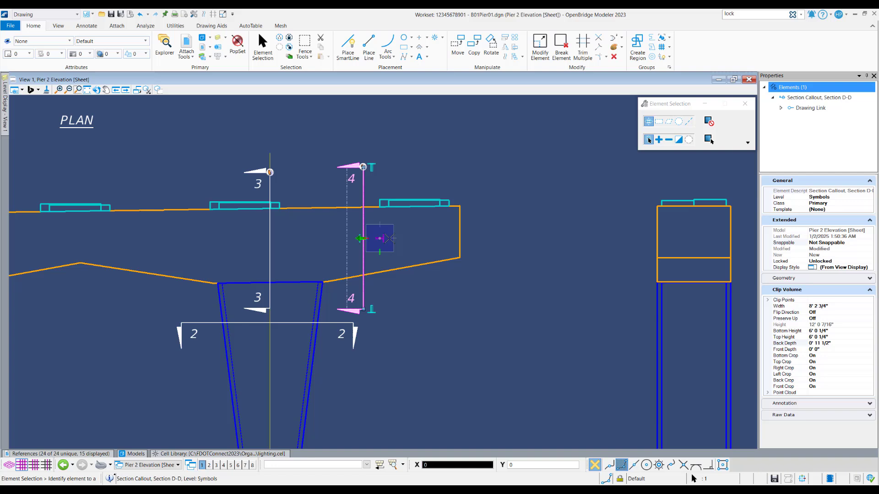
click(363, 239)
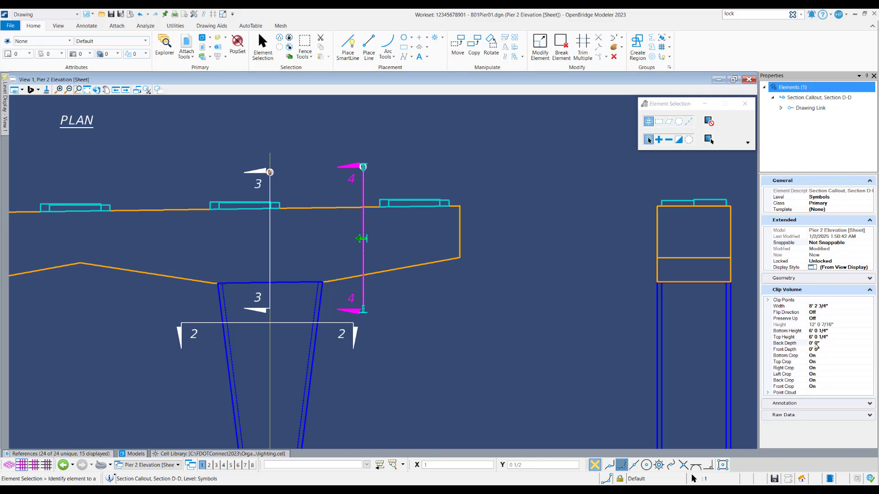
click(436, 299)
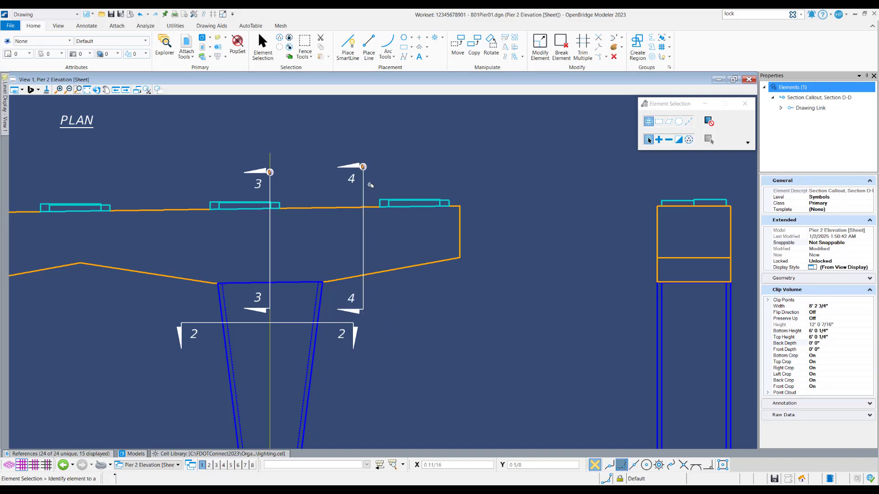
Set both the back and front clip depths of the Section A-A callout on the lower column to 0.
scroll(370, 183, down, 2)
mouse_move(347, 363)
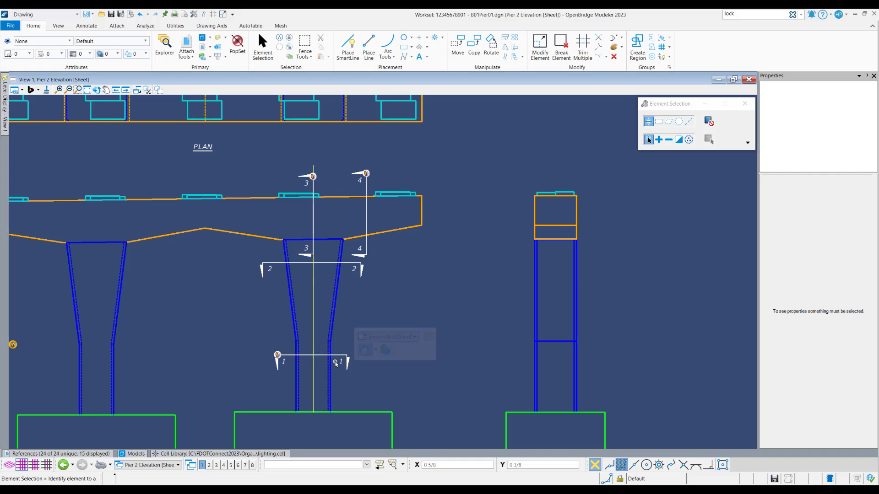
click(338, 360)
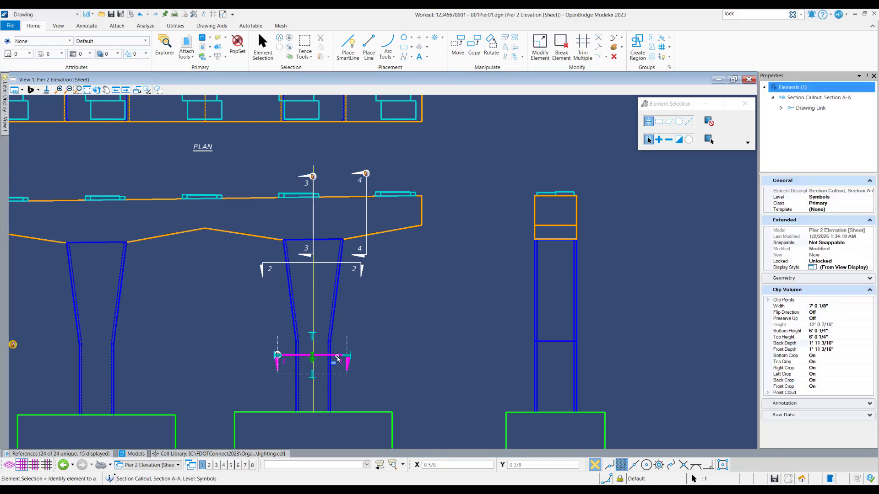
click(838, 344)
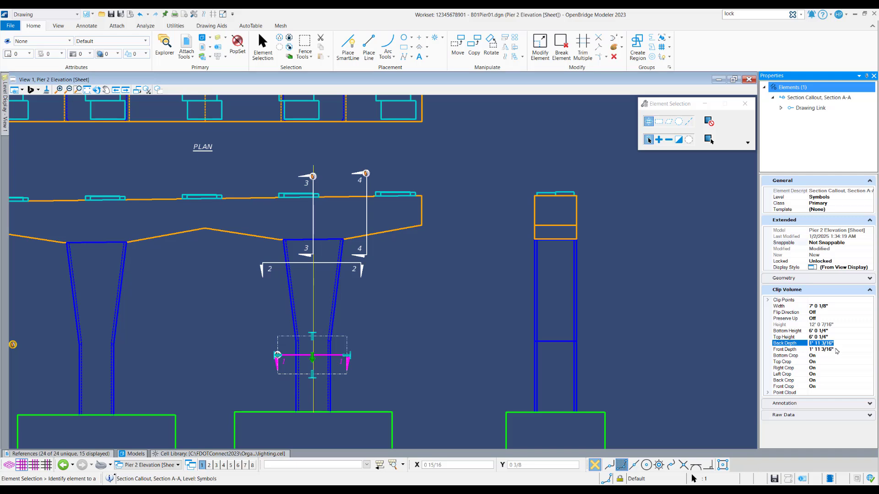
text(0)
key(Tab)
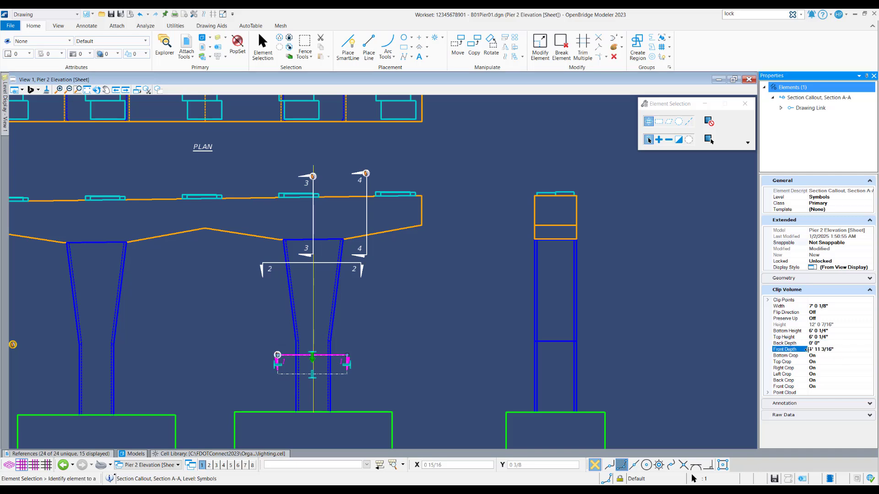
drag(839, 350, 815, 350)
text(0)
key(Tab)
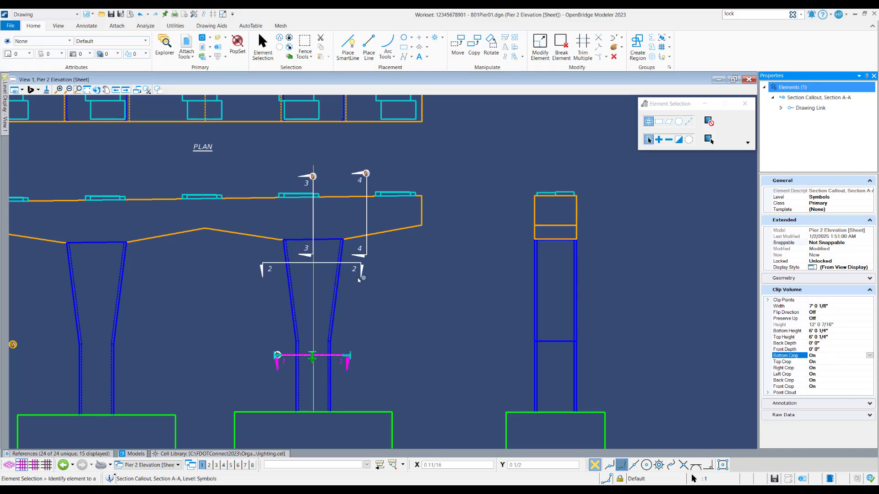
Set both the back and front clip depths of the Section B-B callout below the cap to 0.
click(359, 278)
click(832, 342)
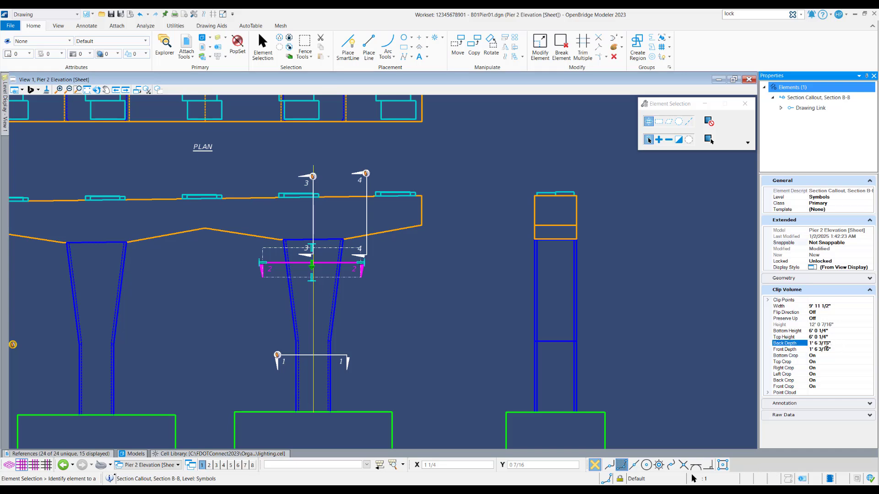
key(ctrl+a)
text(0)
key(Tab)
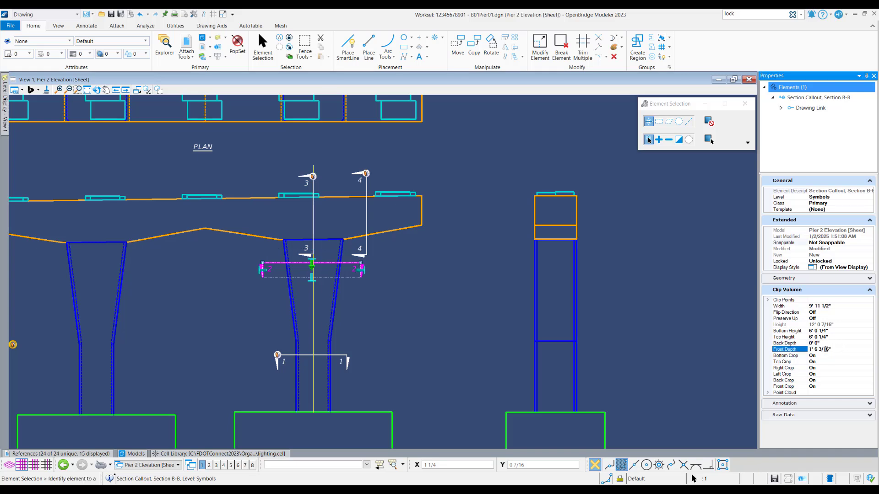
key(ctrl+a)
text(0)
key(Tab)
Set both the back and front clip depths of the Section C-C callout through the cap to 0.
click(331, 174)
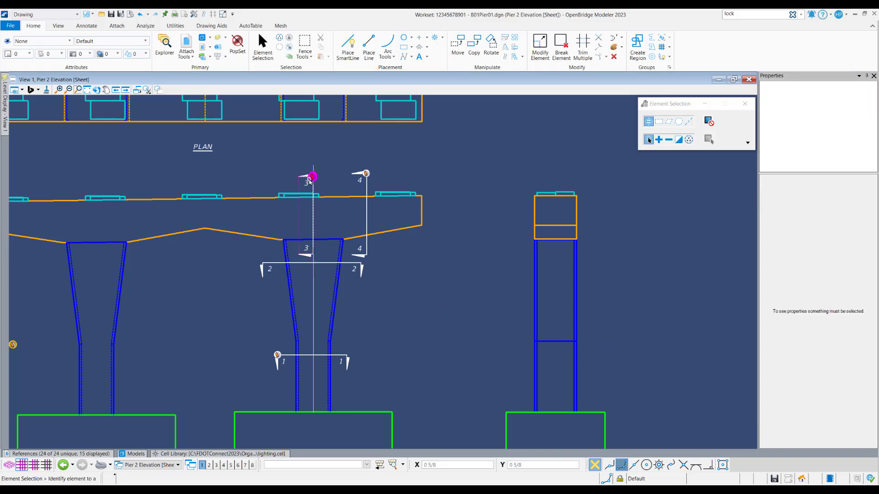
click(312, 179)
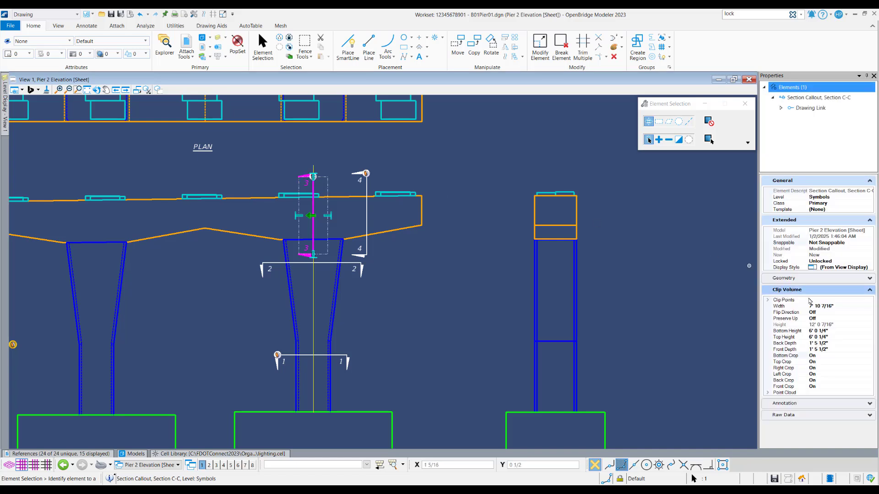
click(837, 343)
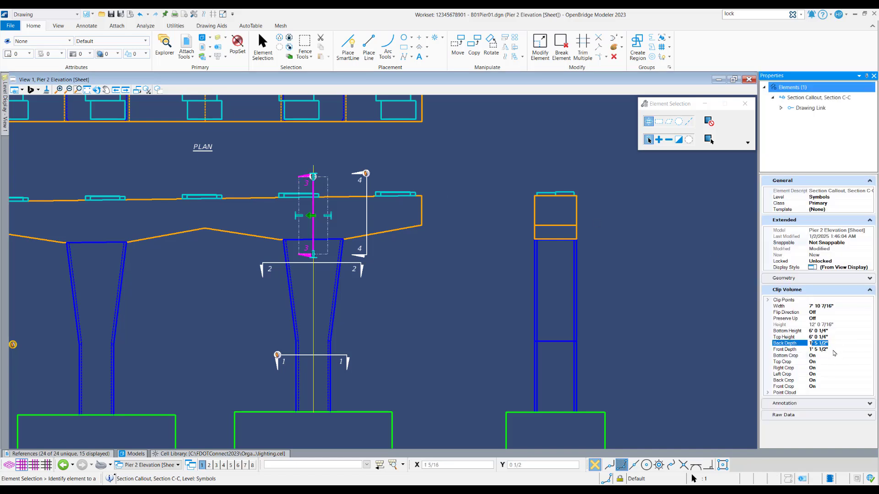
text(10)
click(838, 350)
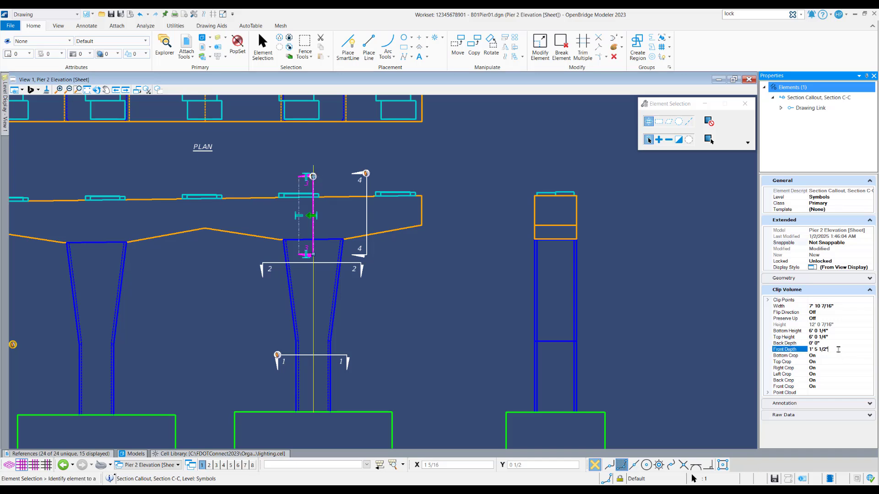
click(829, 350)
text(0)
key(Return)
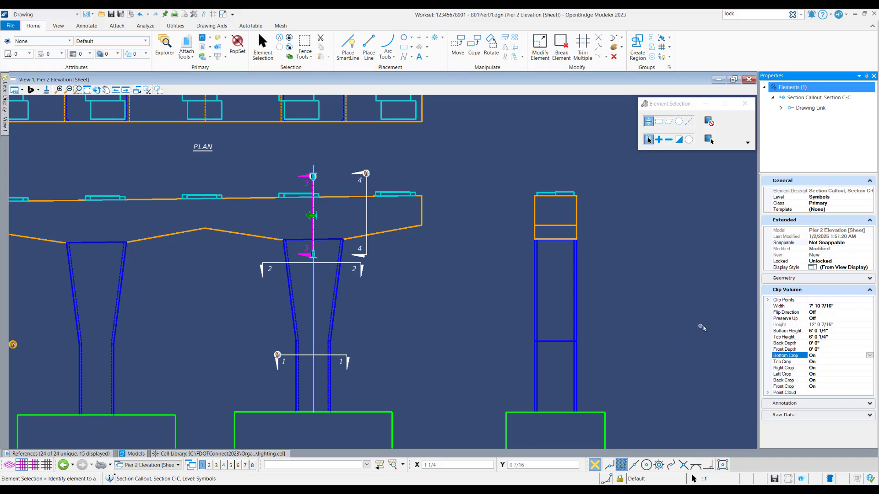
click(700, 327)
Check the clip depths of the Section A-A, B-B, D-D and C-C callouts one after another.
click(343, 357)
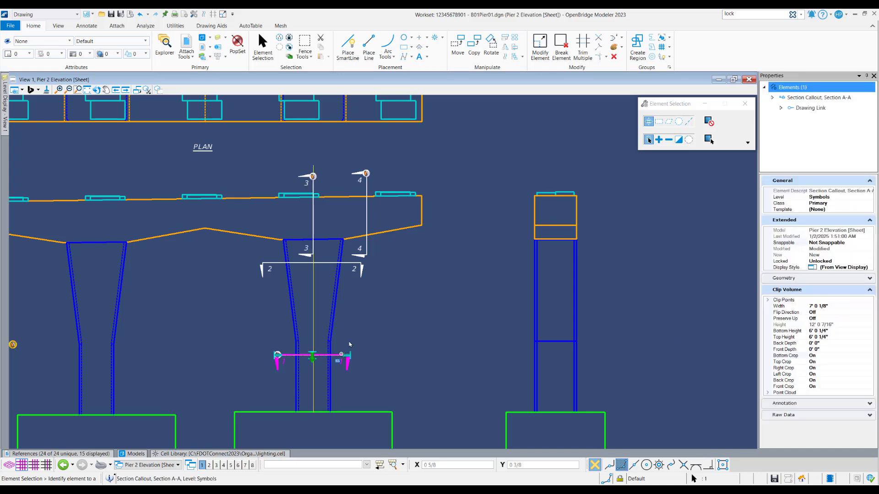
click(347, 263)
click(365, 217)
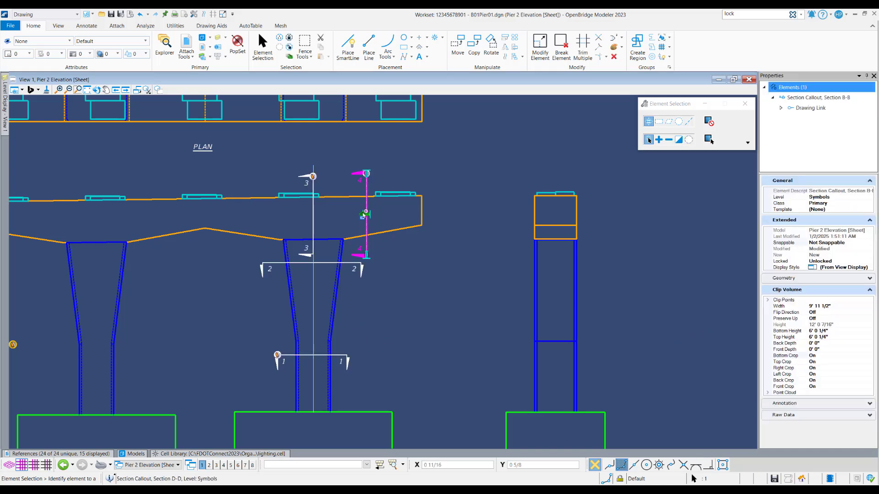
click(313, 188)
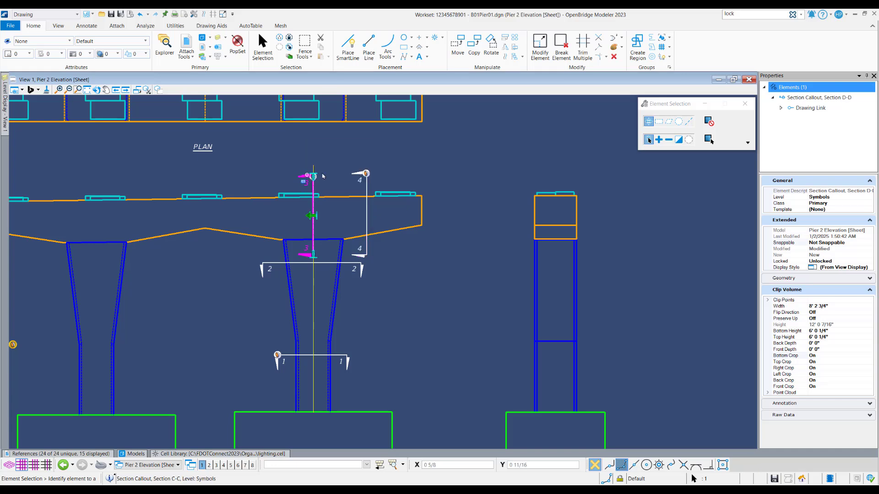
click(487, 172)
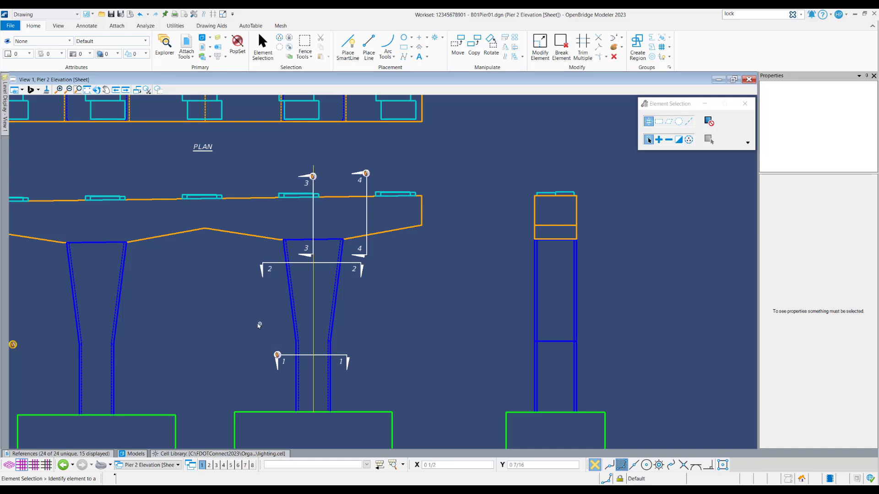
Open the recent file B01PierDet01.dgn and switch to its Section A-A sheet.
scroll(260, 311, down, 3)
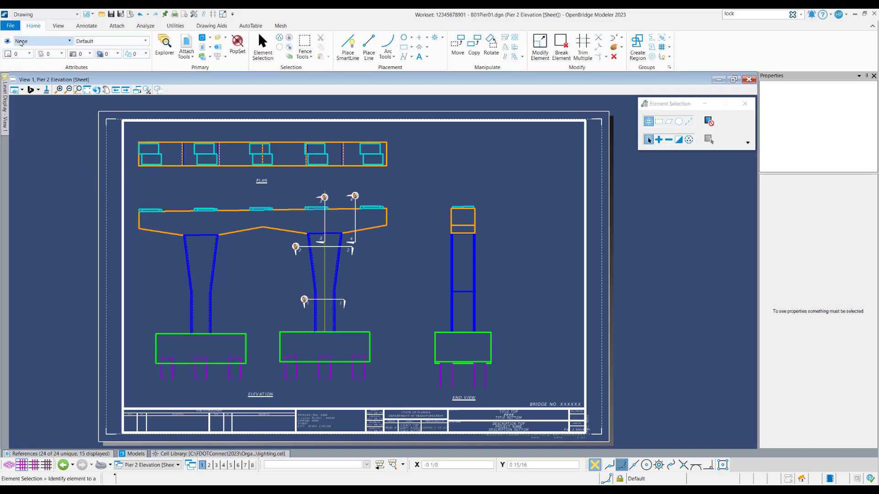
click(11, 26)
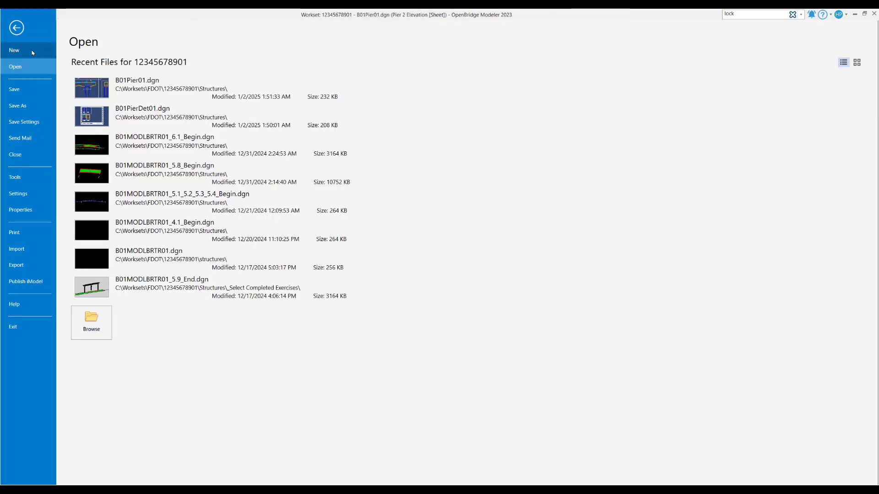
click(149, 117)
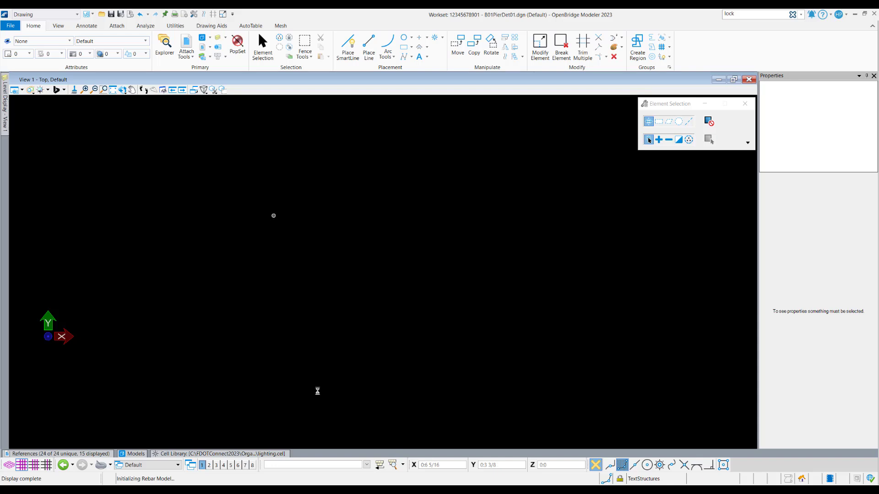
click(132, 464)
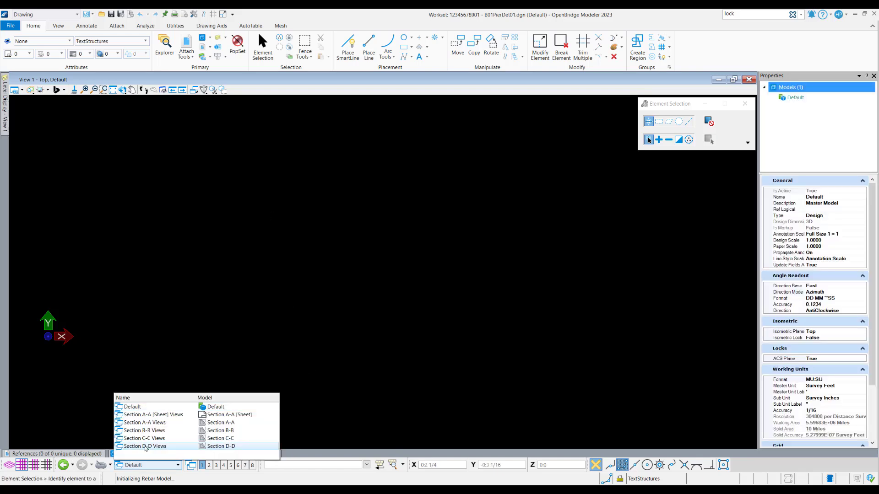
click(163, 415)
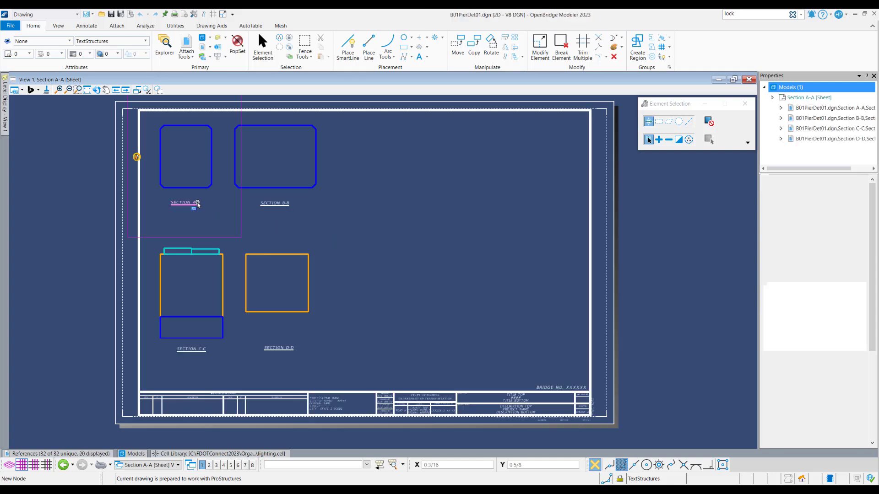
Change the drawing identifier of the Section A-A drawing boundary to the letter A.
click(198, 204)
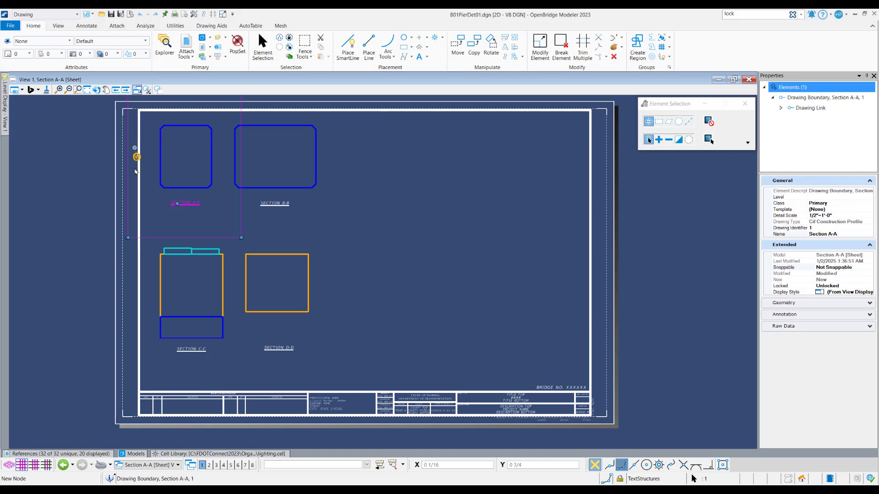
click(824, 228)
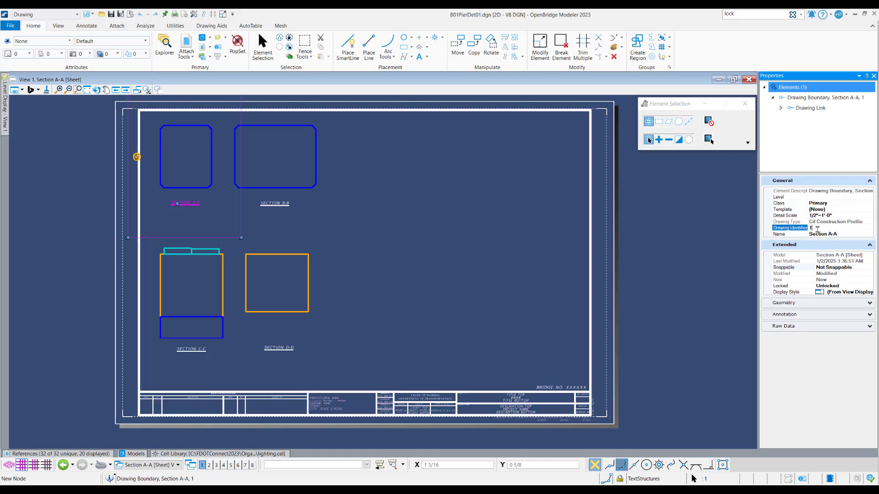
double_click(817, 228)
click(397, 206)
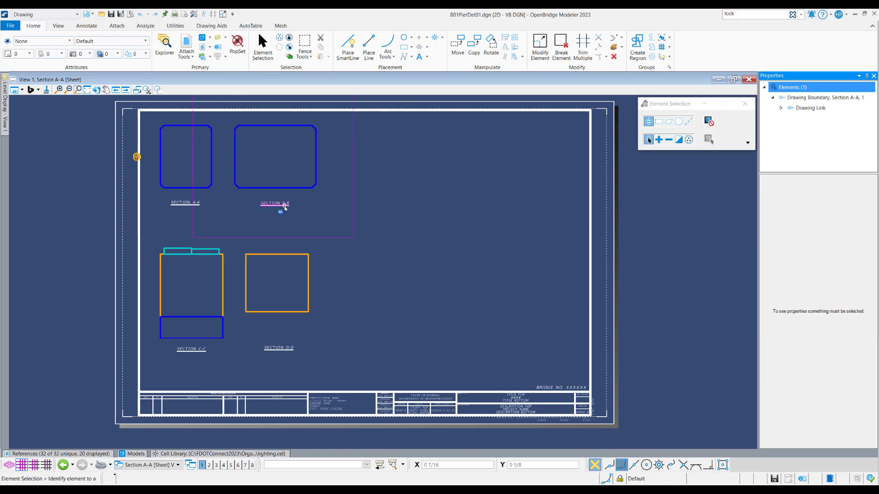
Change the drawing identifier of the Section B-B drawing boundary to B.
click(284, 208)
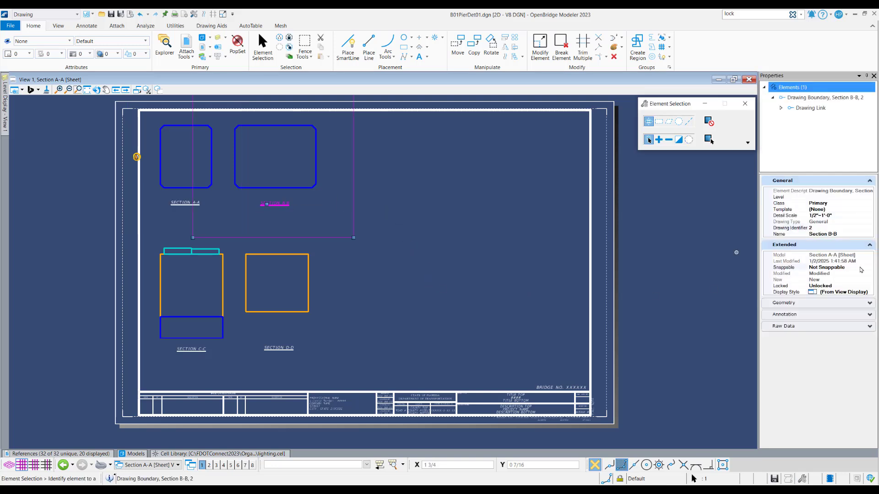
click(816, 228)
double_click(816, 227)
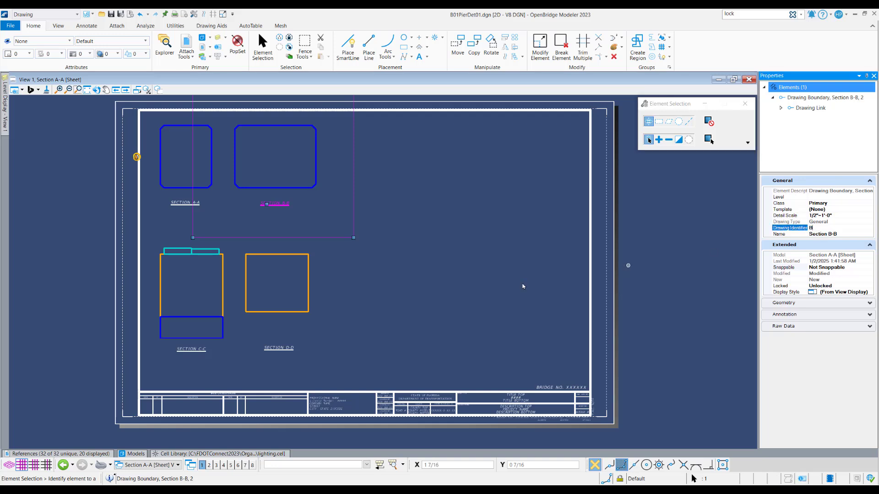
Change the drawing identifier of the Section C-C drawing boundary to C.
click(185, 350)
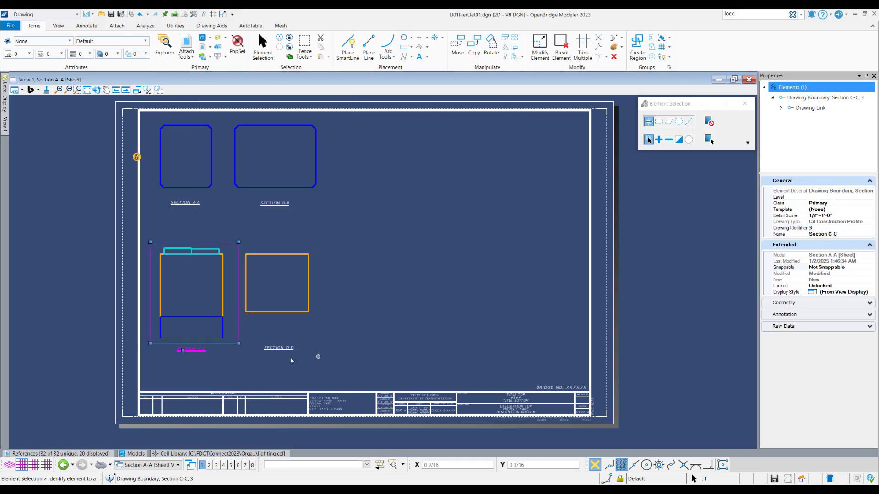
click(823, 228)
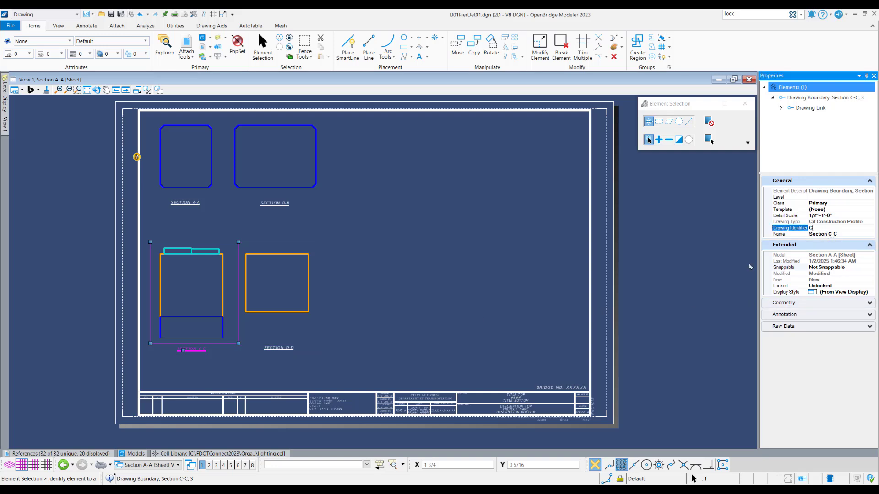
click(315, 354)
Change the drawing identifier of the Section D-D drawing boundary to D.
click(288, 352)
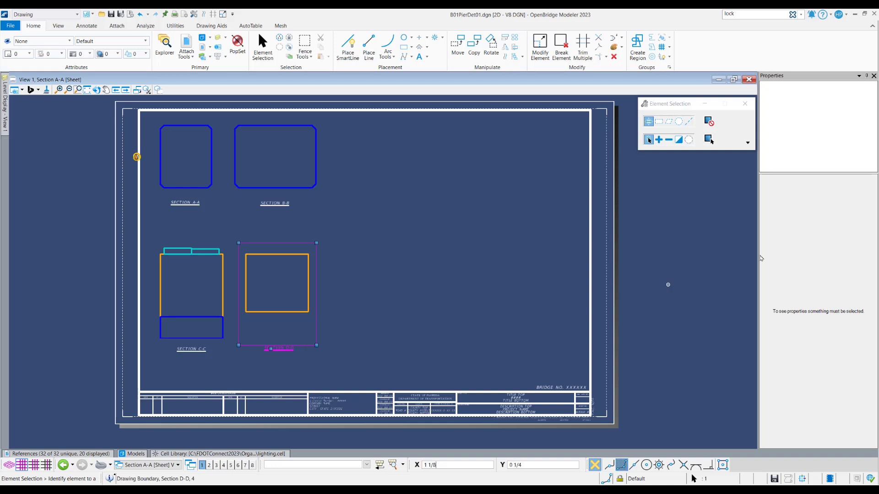
click(820, 227)
click(819, 227)
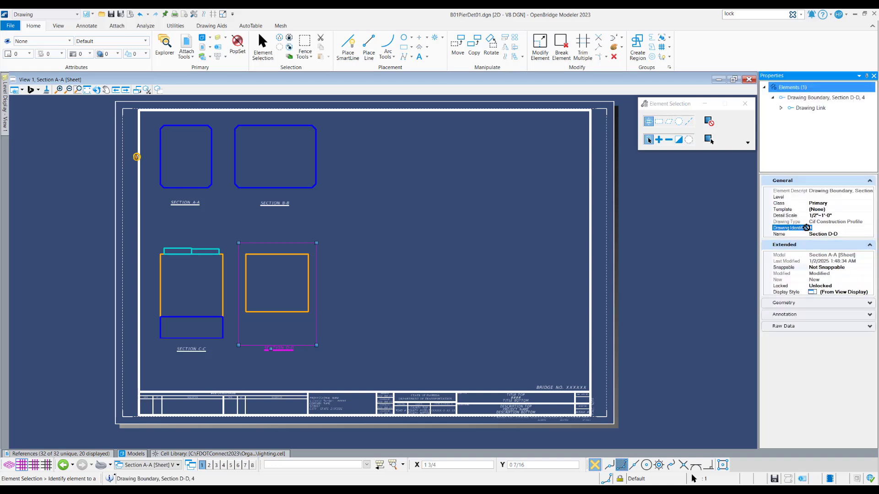
text(D)
click(472, 318)
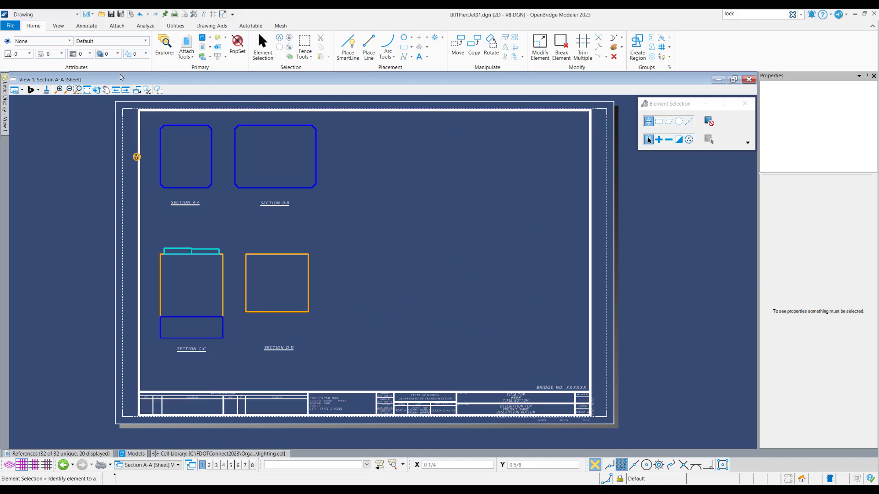
Reopen the recent file B01Pier01.dgn at the Pier 2 Elevation sheet and examine the identifier letters on the lower column's section callout.
click(10, 25)
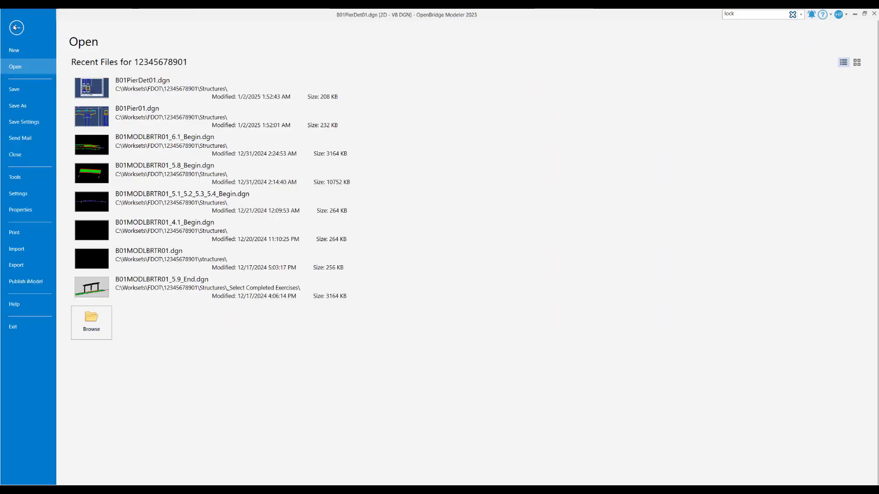
click(146, 120)
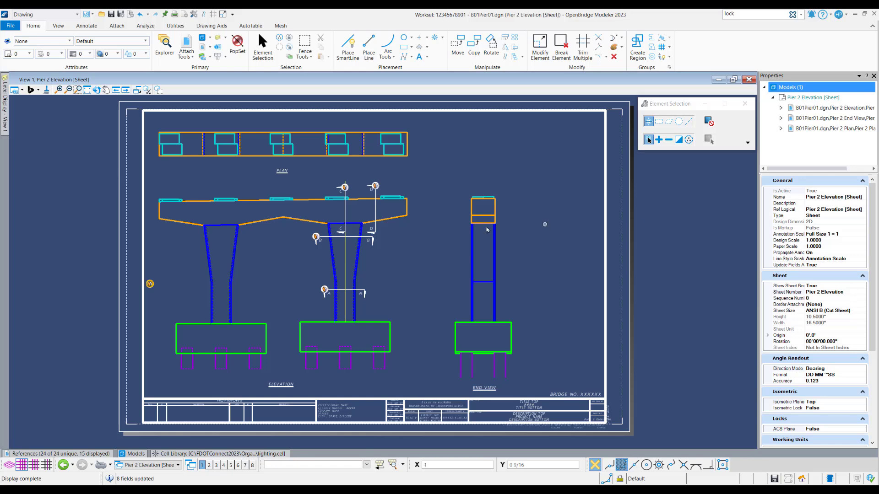
scroll(326, 290, up, 7)
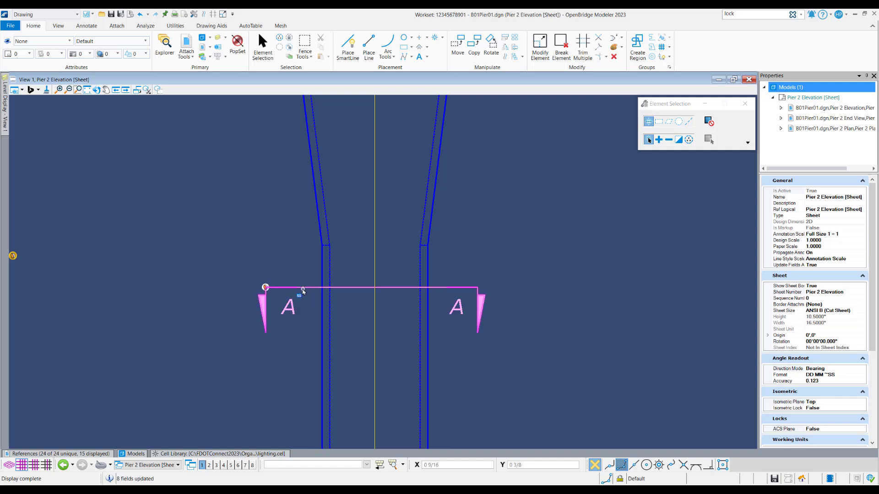
mouse_move(296, 290)
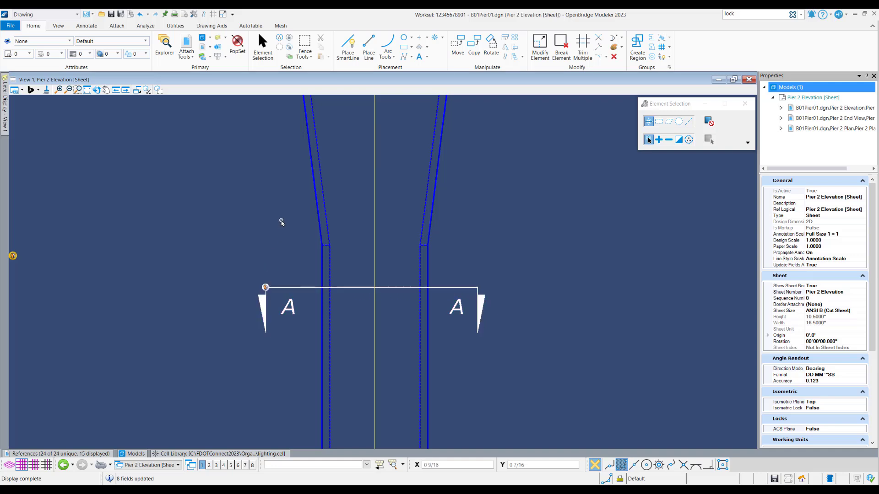
Create a gap in the Section A-A callout line across the lower column, leaving short stubs beside both A letters.
click(350, 289)
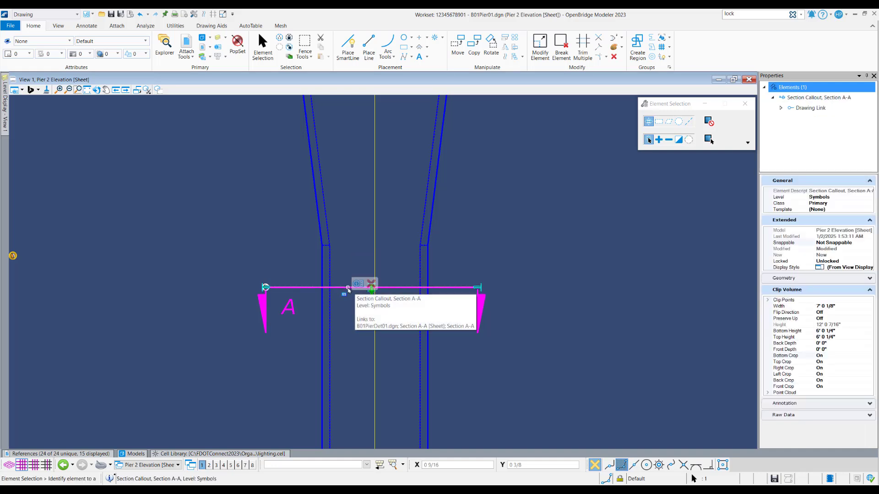
right_click(348, 291)
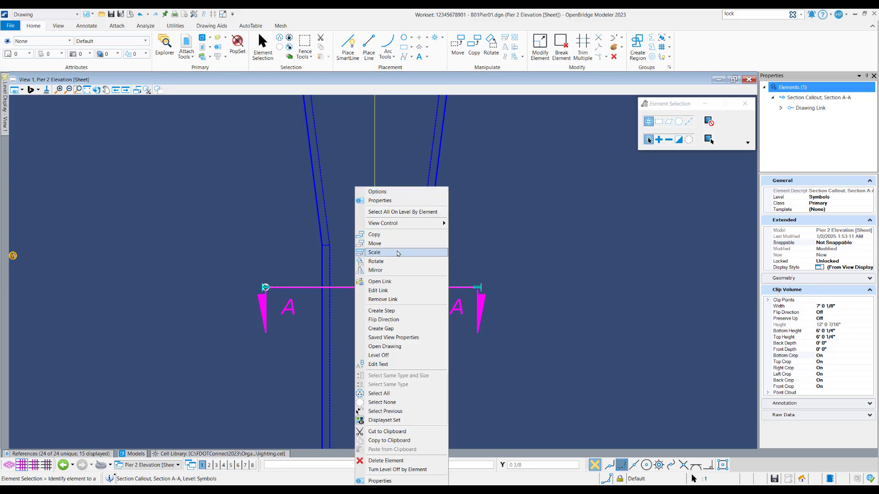
click(407, 329)
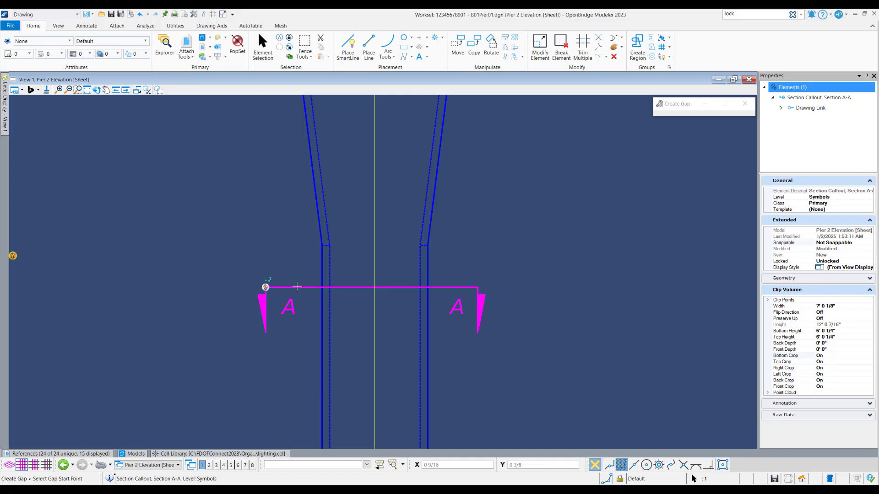
click(722, 465)
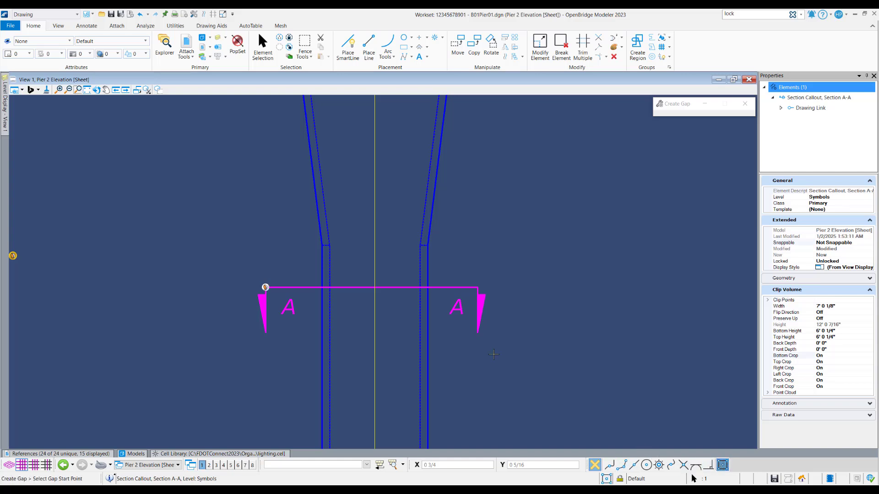
click(297, 288)
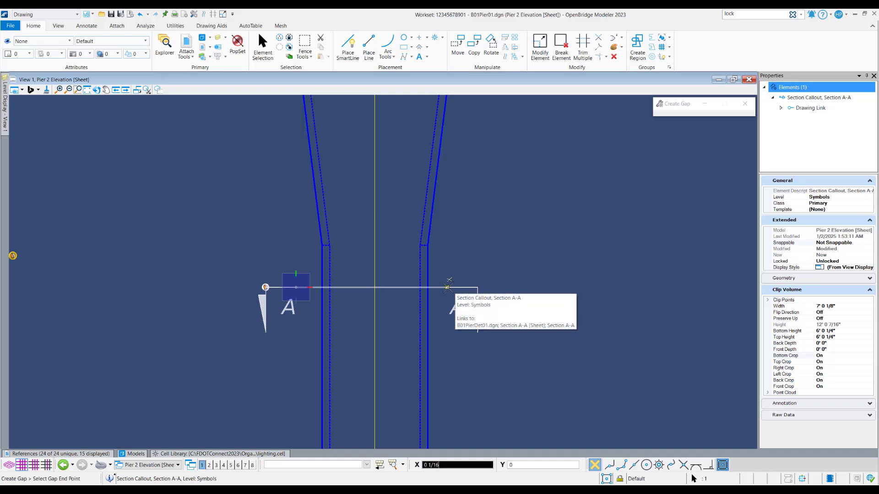
click(448, 287)
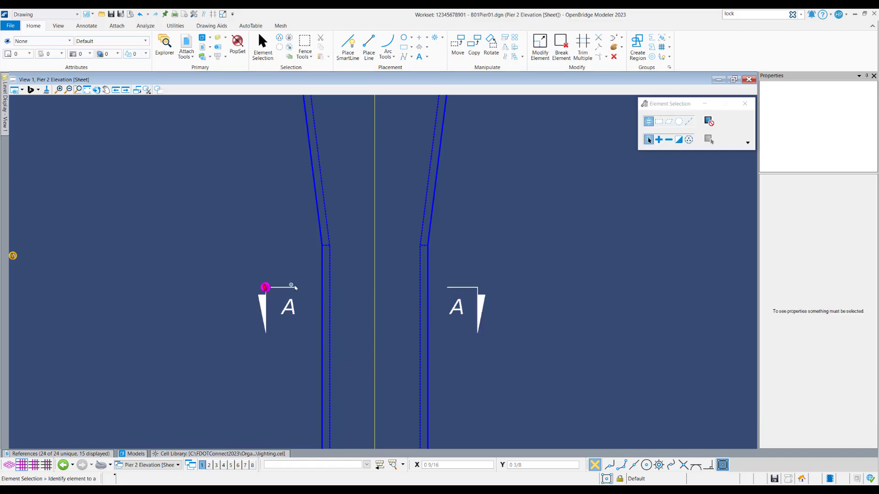
Create a gap in the Section B-B callout line across the upper column, leaving short stubs beside both B letters.
scroll(291, 366, down, 5)
scroll(311, 237, up, 3)
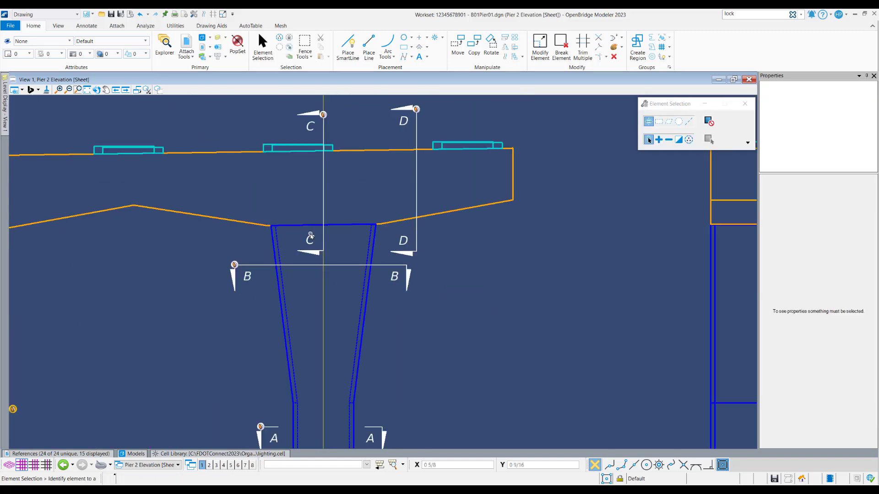
click(259, 267)
scroll(258, 267, up, 2)
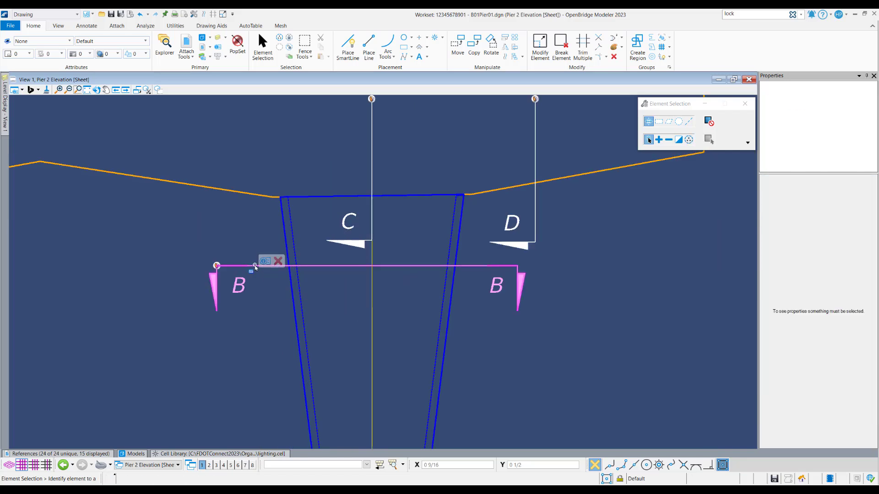
right_click(253, 266)
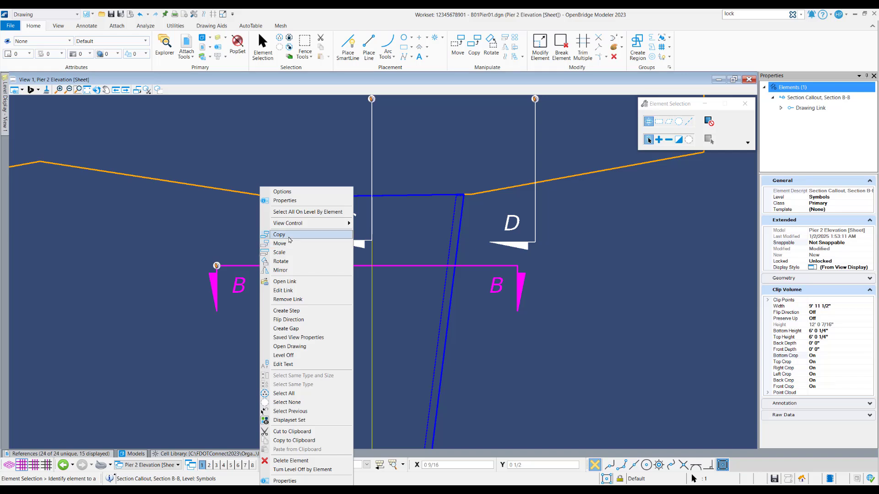
click(301, 329)
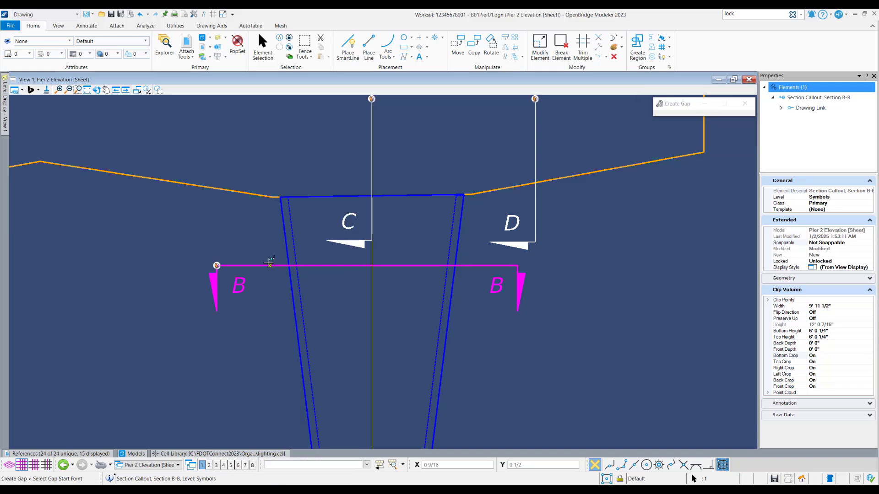
click(247, 266)
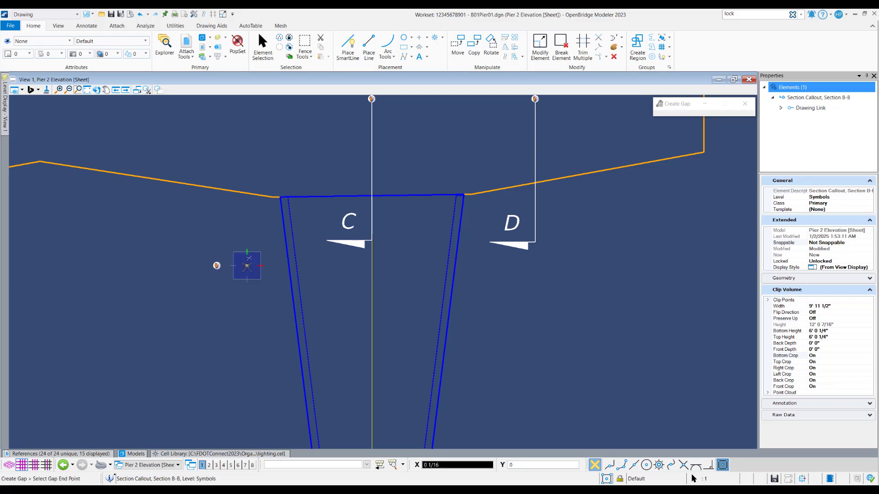
click(485, 267)
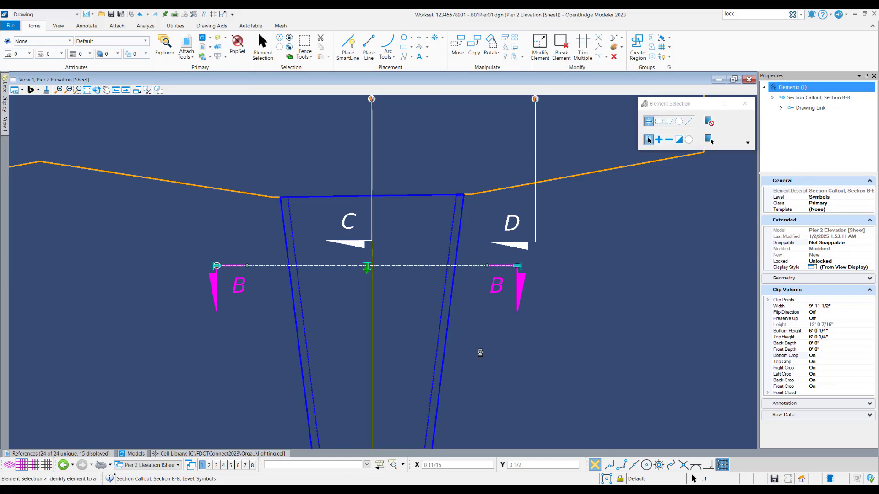
click(476, 360)
Create a gap in the vertical Section C-C callout line through the pier cap, leaving short stubs beside both C letters.
scroll(393, 400, down, 2)
click(381, 207)
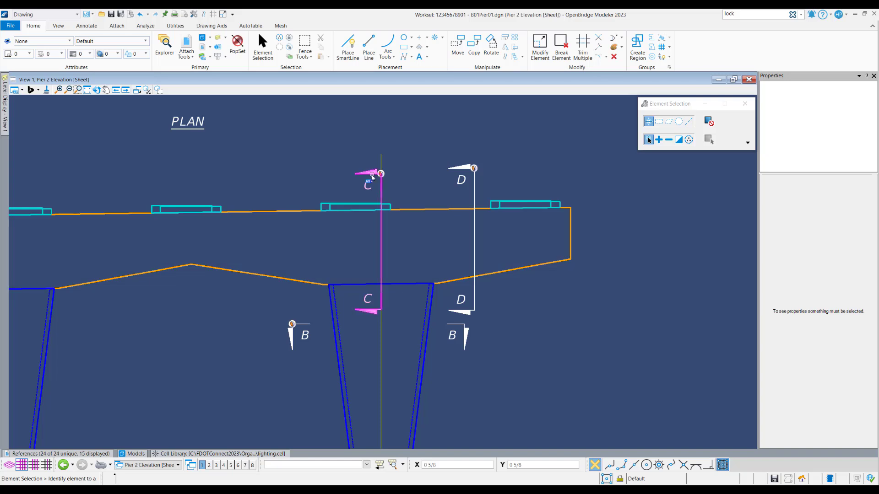
scroll(381, 205, up, 2)
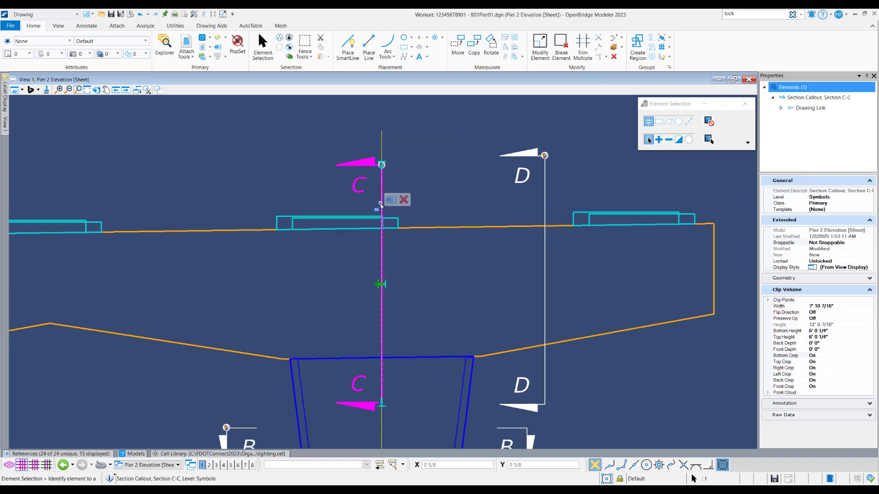
right_click(381, 206)
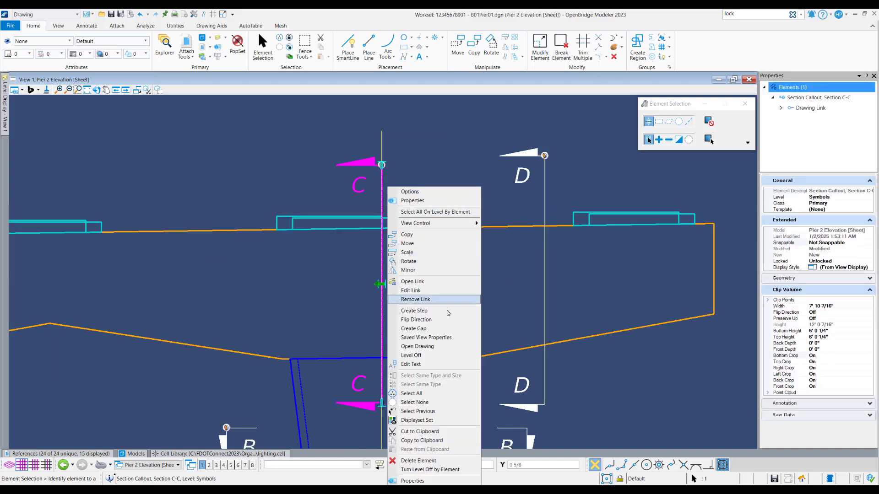
click(413, 328)
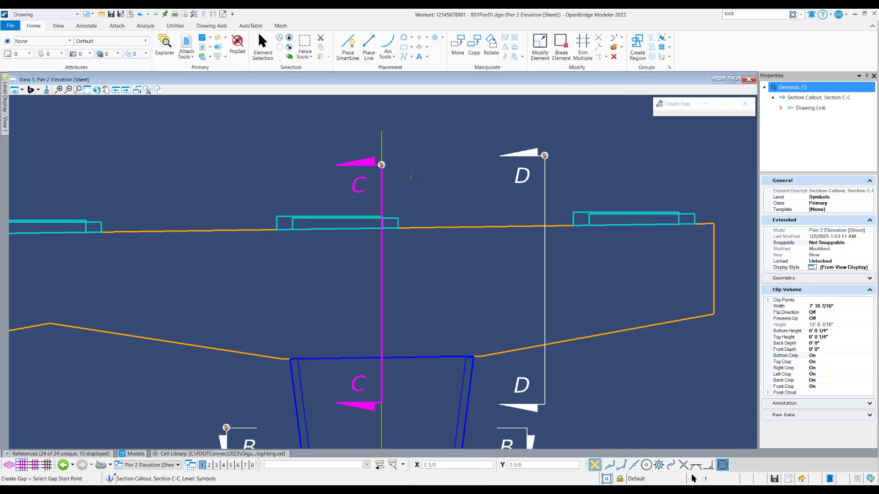
click(381, 196)
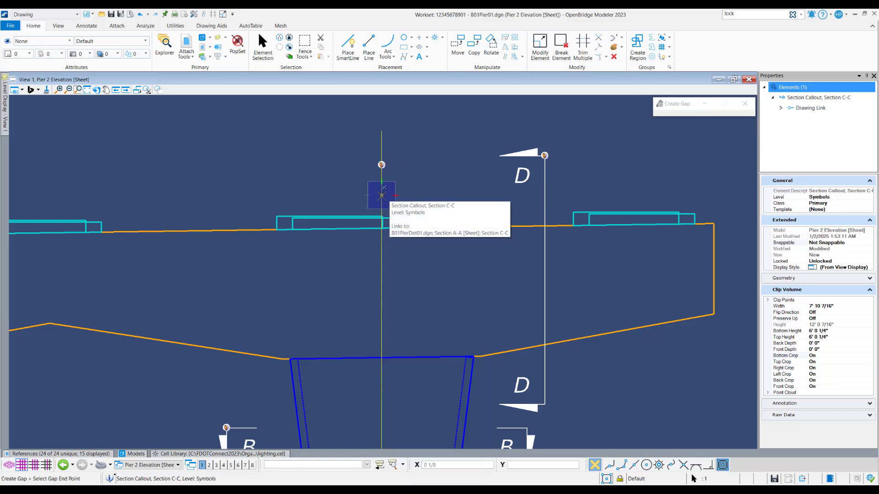
click(382, 372)
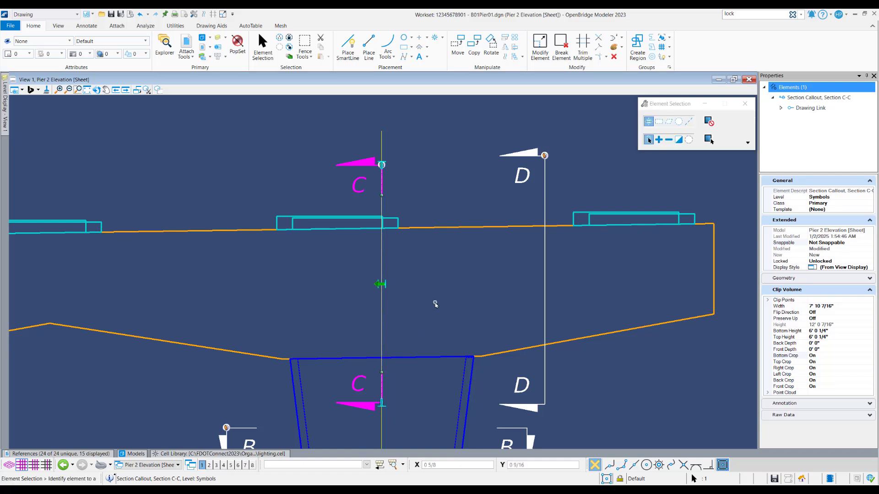
Create a gap in the vertical Section D-D callout line through the cap overhang, leaving short stubs beside both D letters.
click(544, 280)
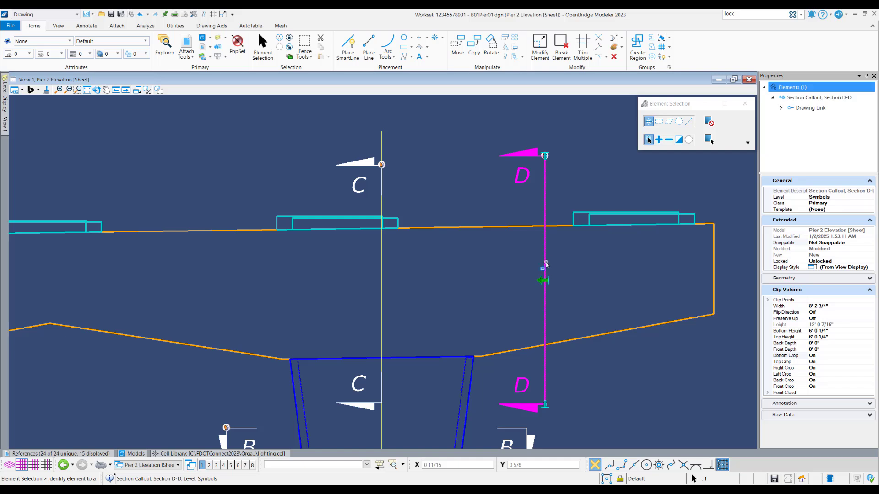
right_click(547, 265)
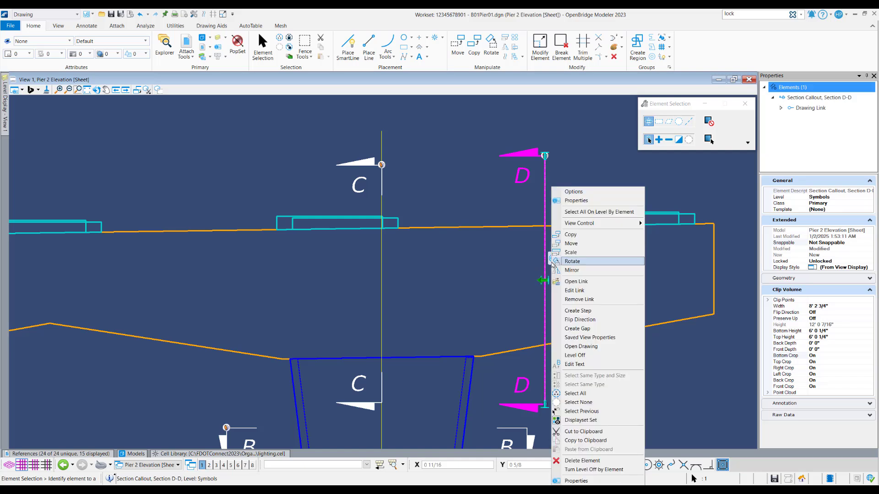
click(577, 329)
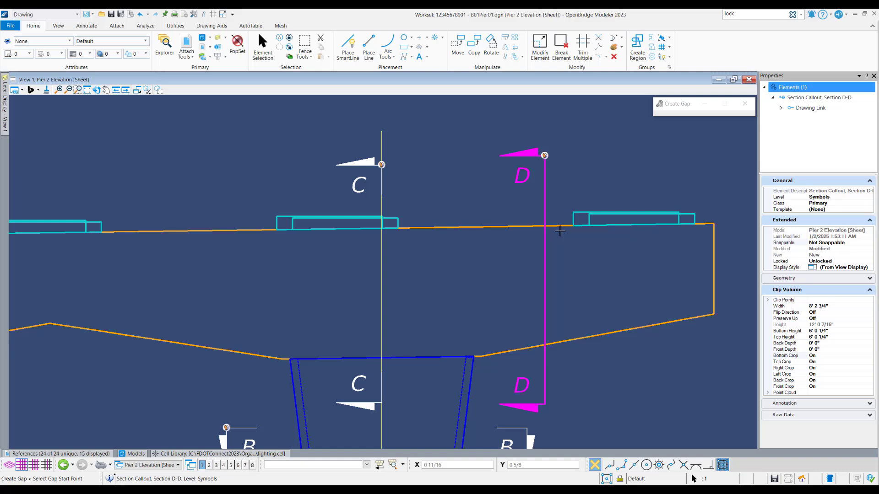
click(544, 187)
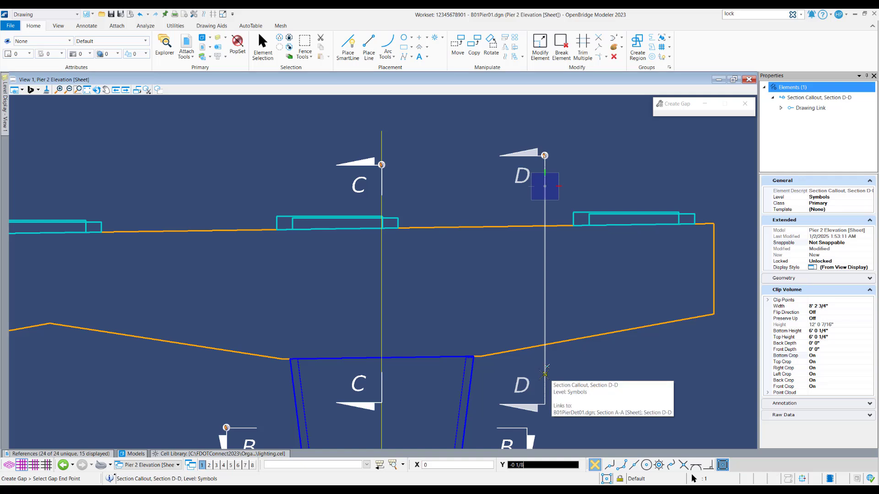
click(545, 374)
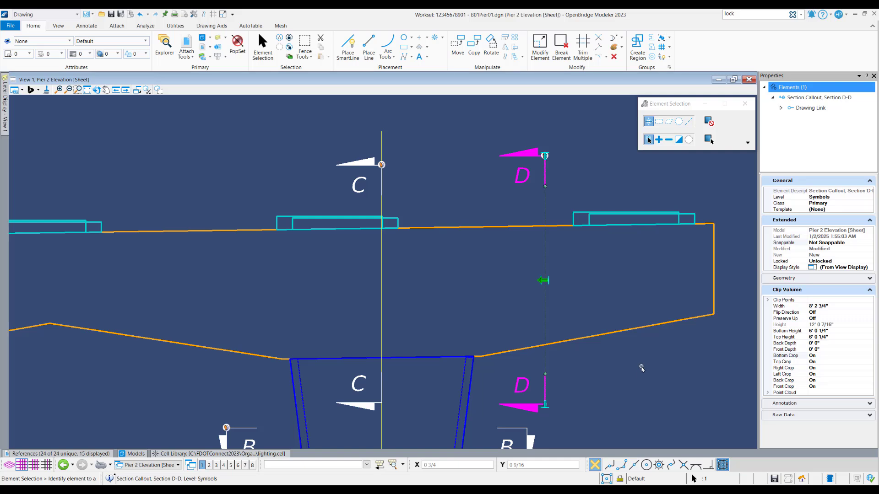
click(641, 367)
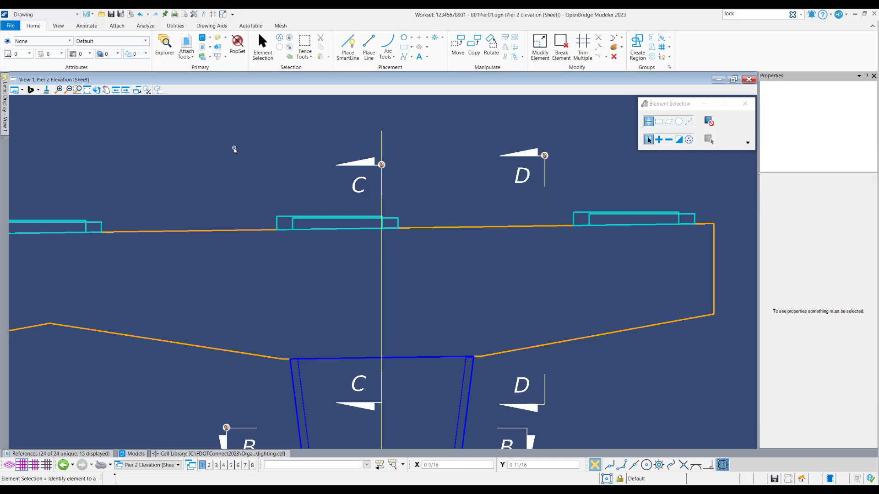
Show the whole Pier 2 Elevation sheet, and open the Pier 2 Elevation drawing model.
click(87, 89)
right_click(673, 294)
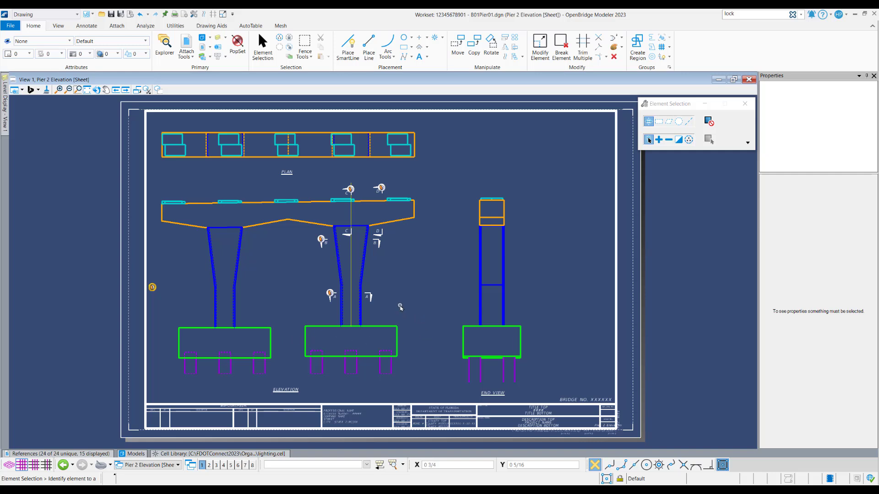
click(149, 466)
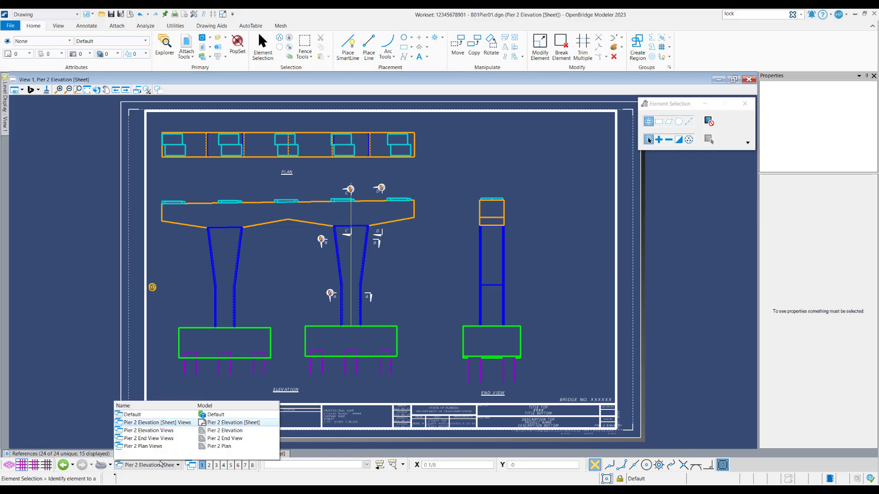
click(164, 434)
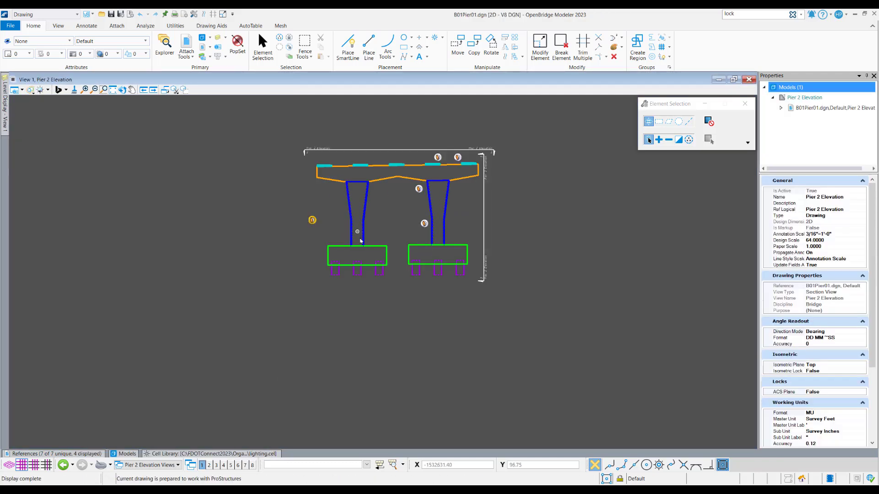
Place a horizontal section callout about 20 ft long through the left footing, looking downward, using the 04_FDOT_Hidden drawing seed.
scroll(361, 241, up, 5)
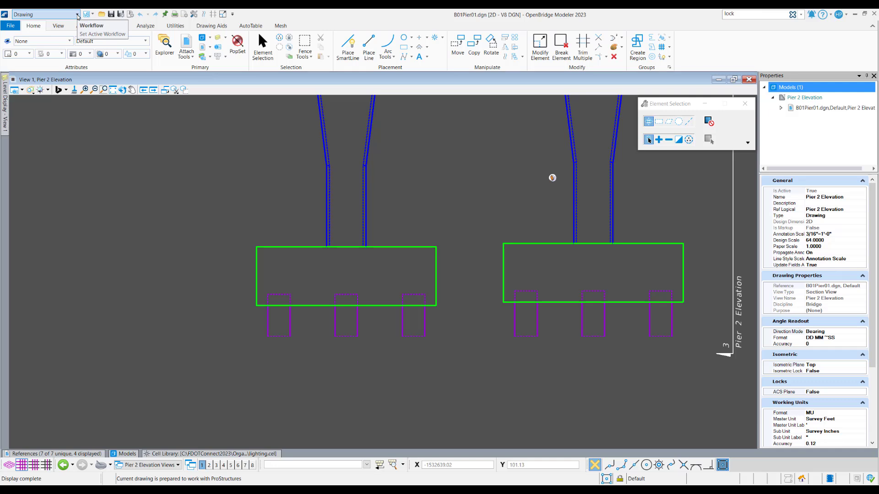
click(87, 26)
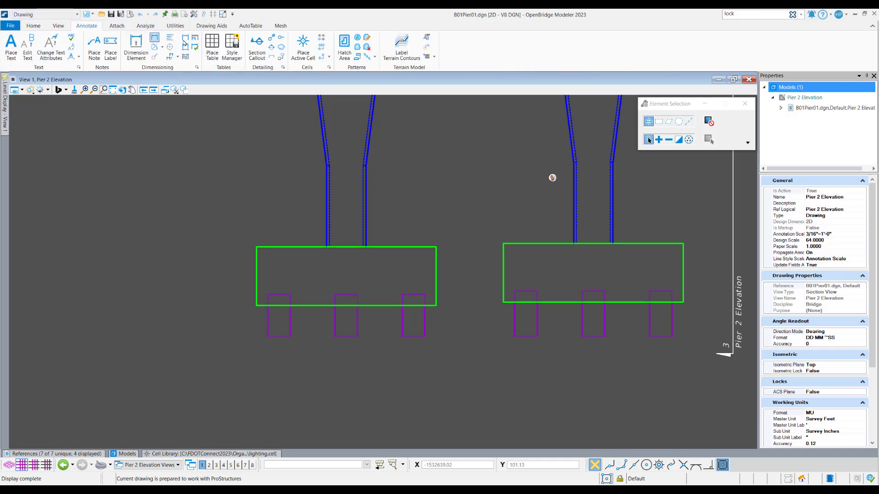
click(256, 49)
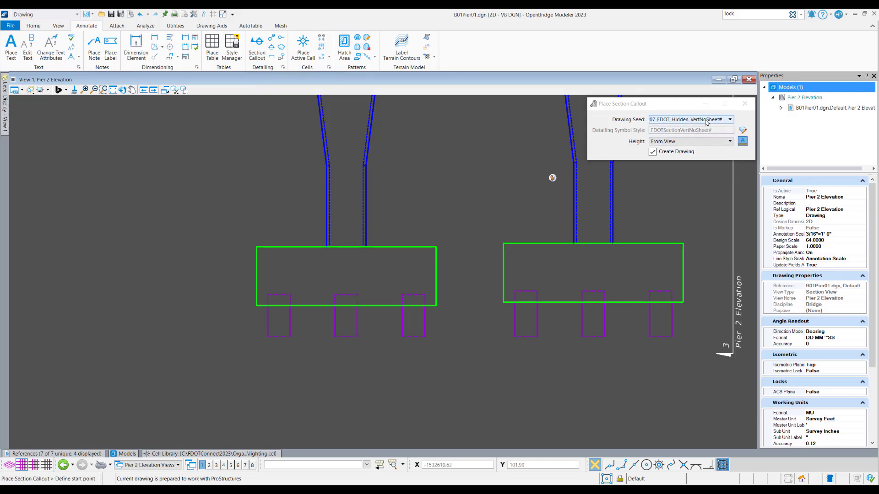
click(707, 120)
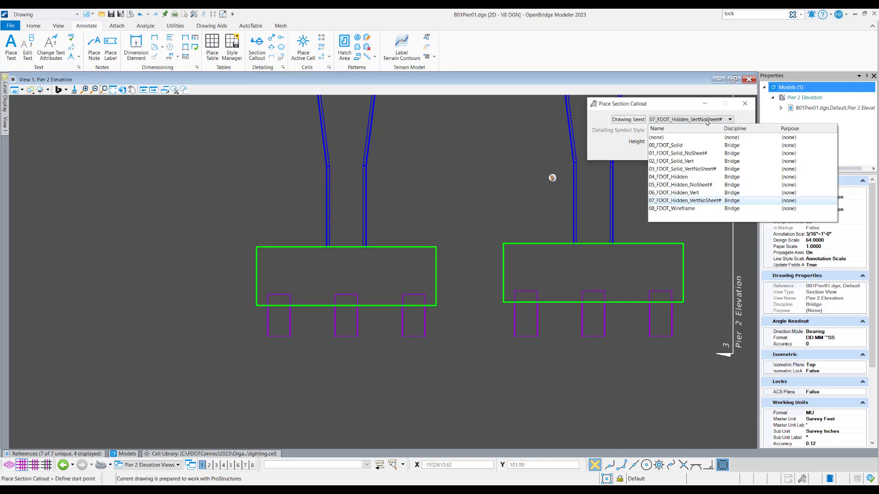
click(690, 178)
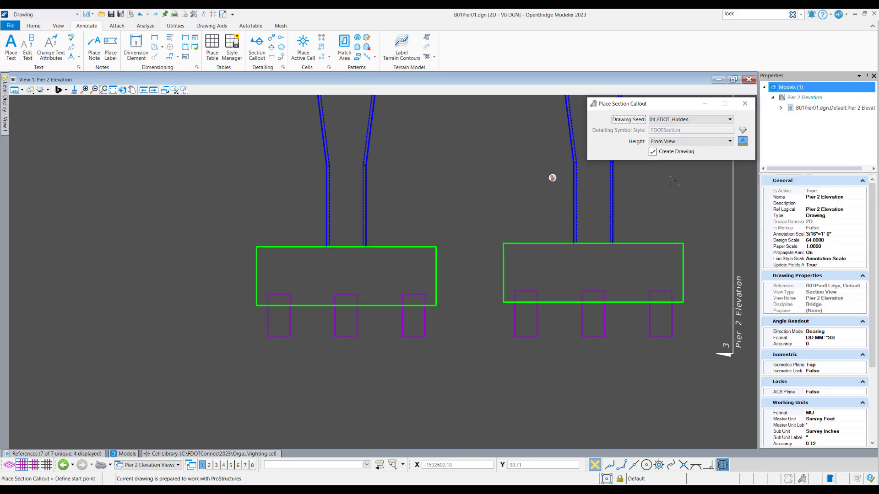
click(236, 273)
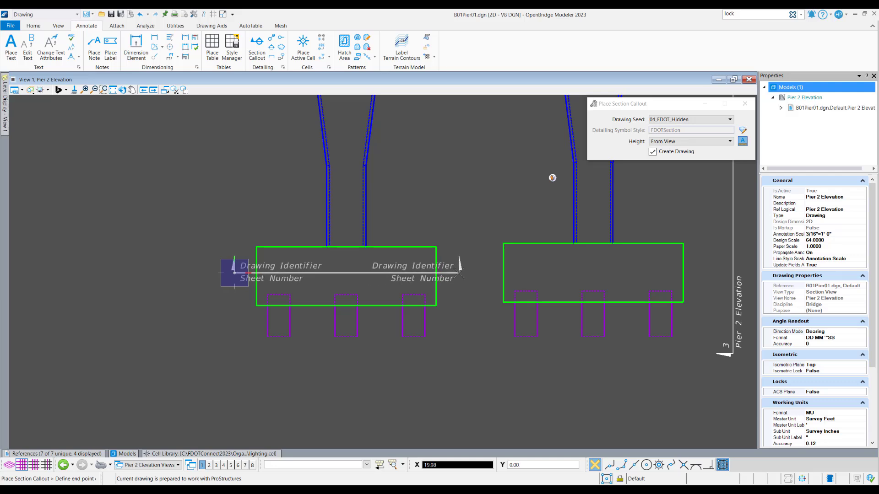
click(460, 272)
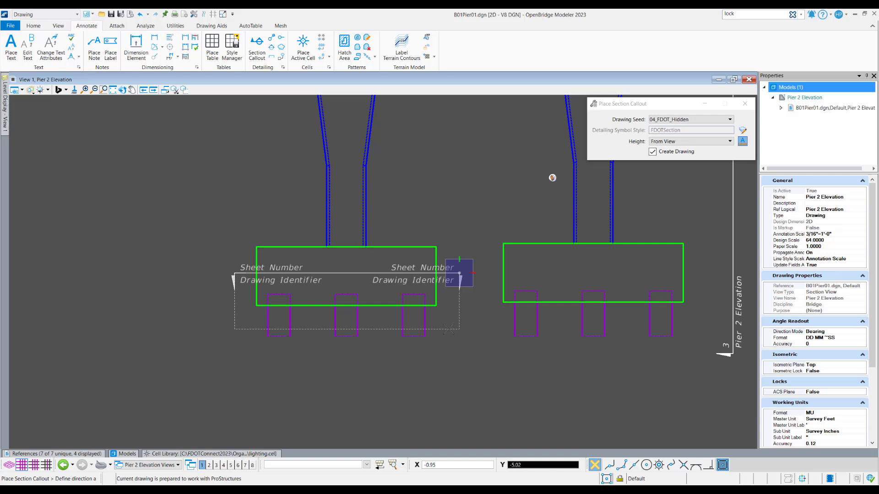
click(449, 329)
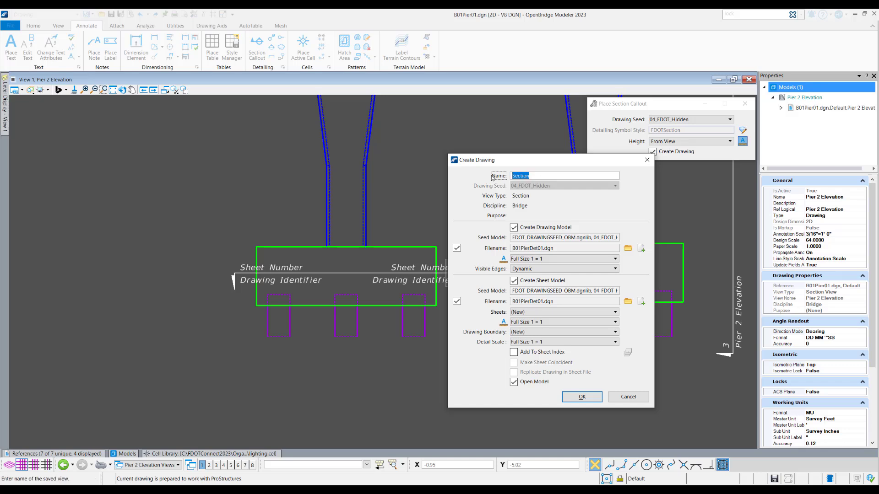
Create the section drawing model "Footing Plan" at annotation scale 3/8"=1'-0" without a sheet model, and open it.
key(Caps_Lock)
text(Foot)
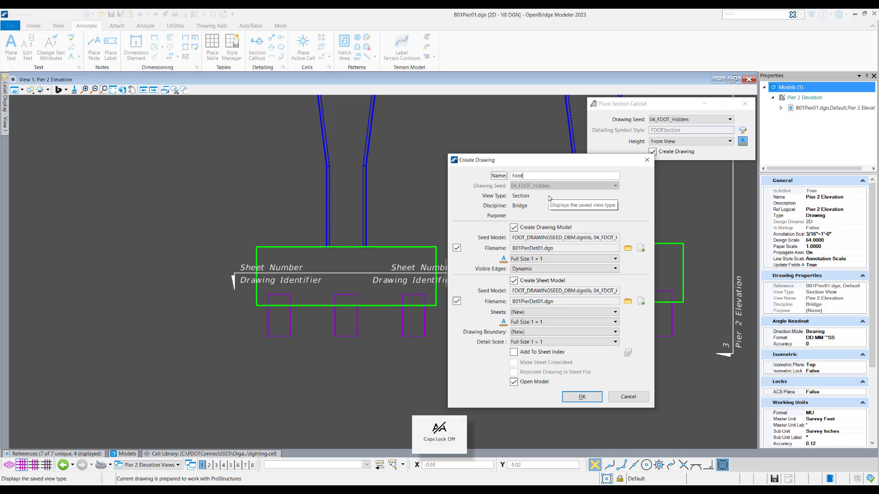
text(ing Plan)
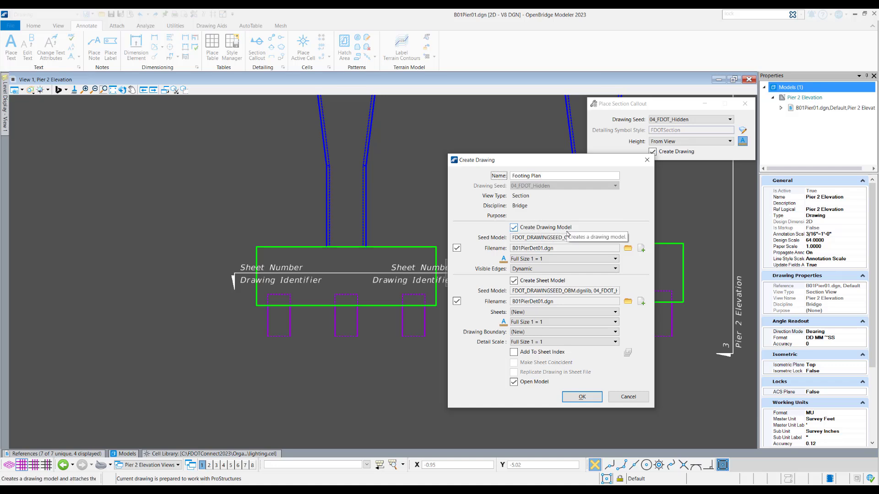
click(513, 281)
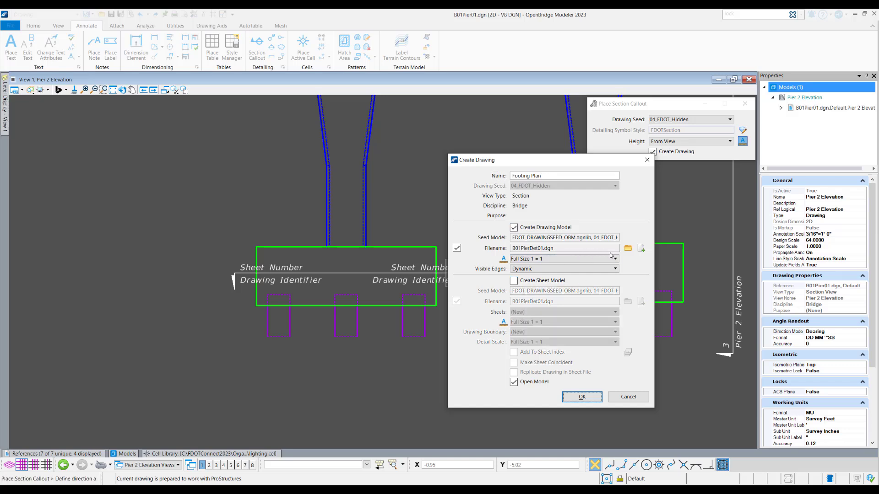
click(544, 260)
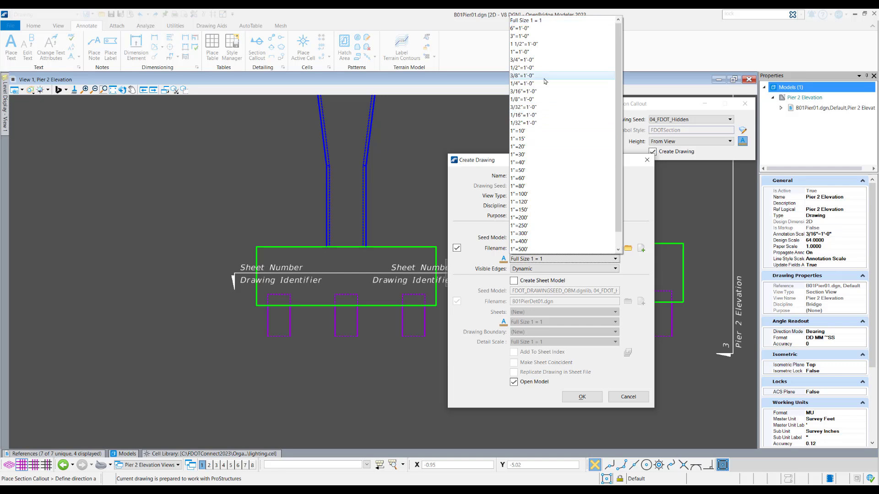
click(522, 75)
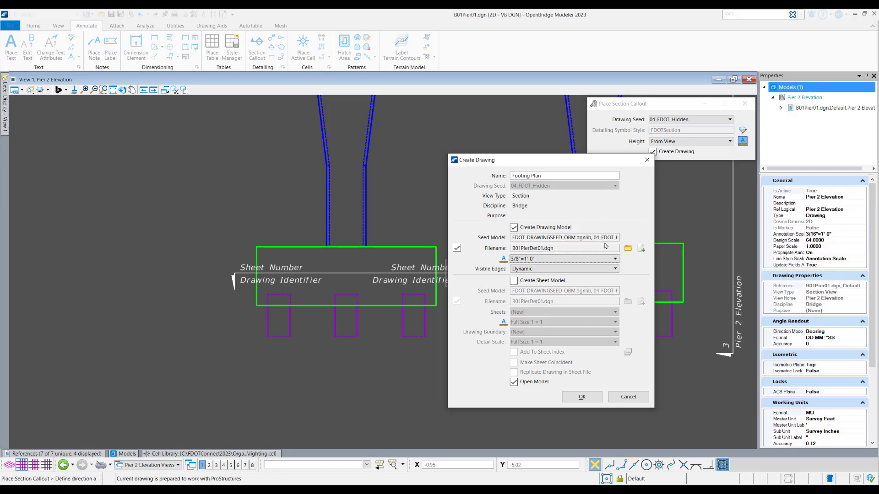
click(582, 398)
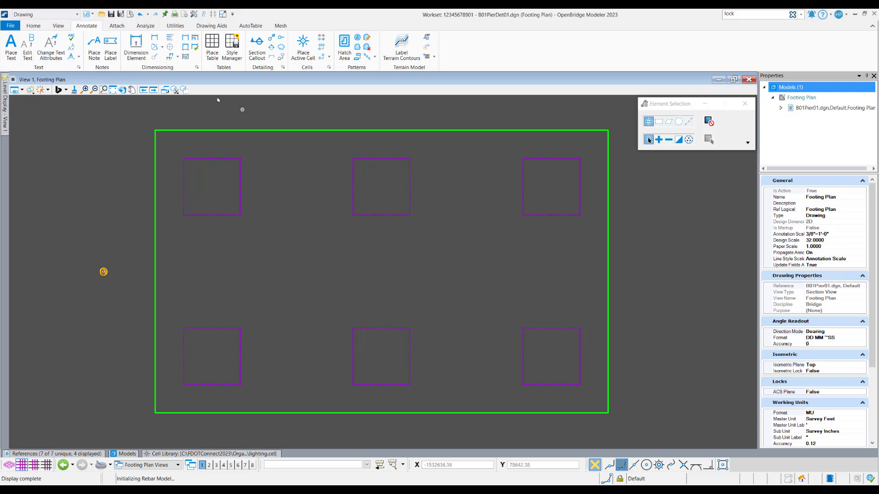
Open the presentation settings of the B01Pier01.dgn reference and set its view synchronization to Presentation Only.
click(33, 26)
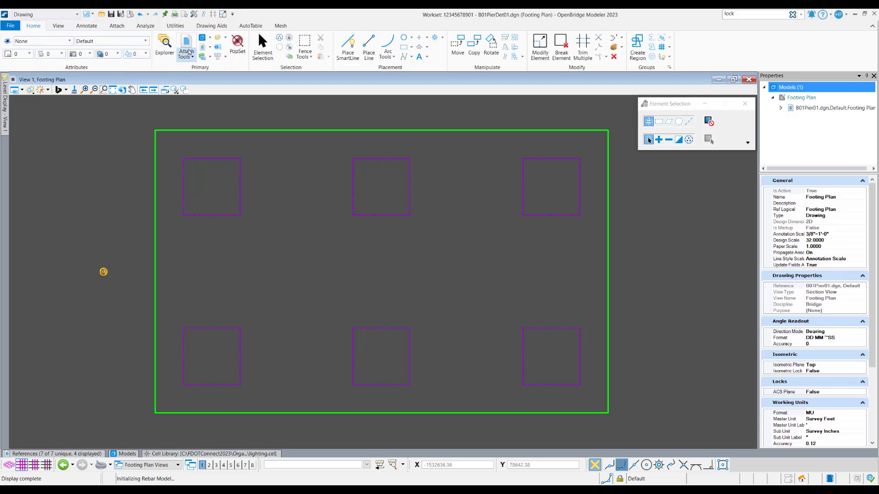
click(187, 44)
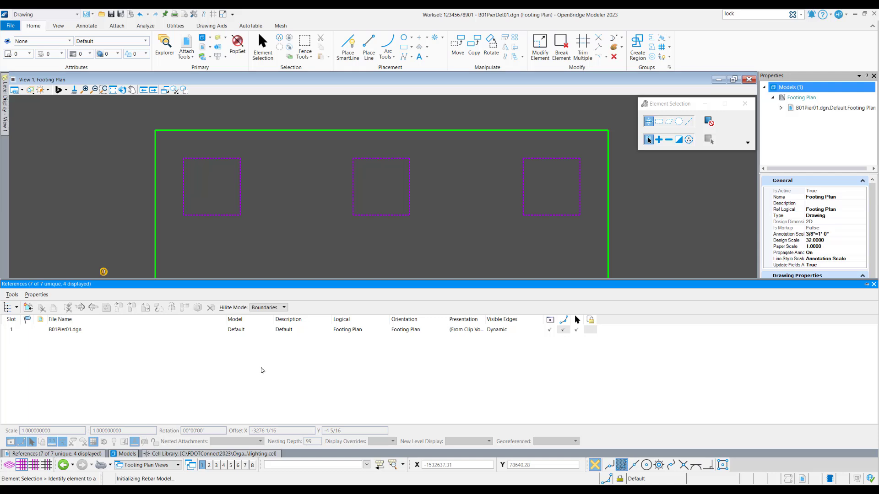
click(145, 331)
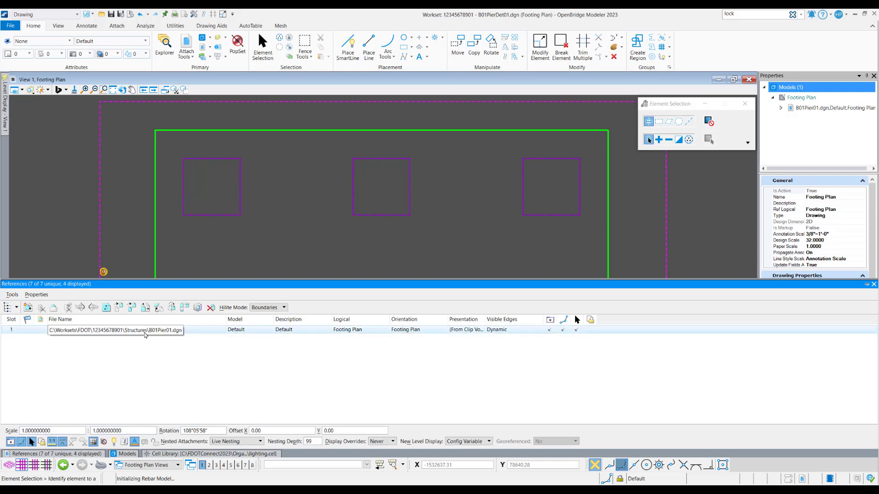
right_click(151, 332)
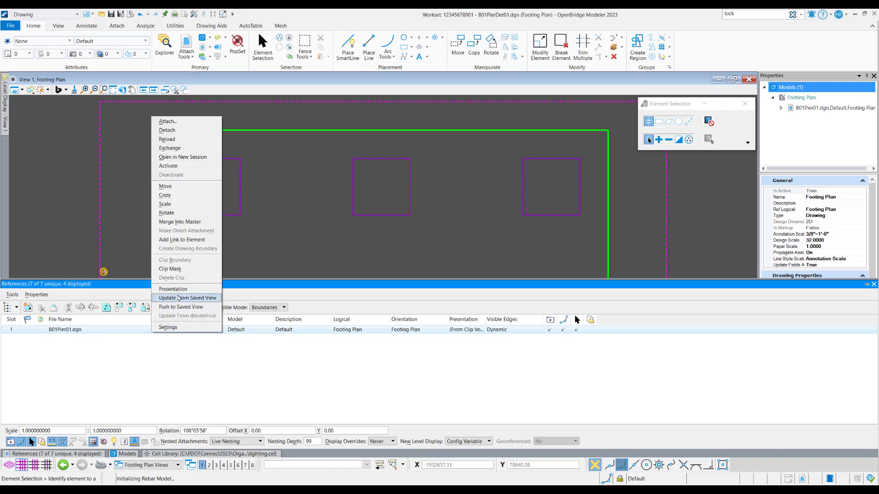
click(182, 290)
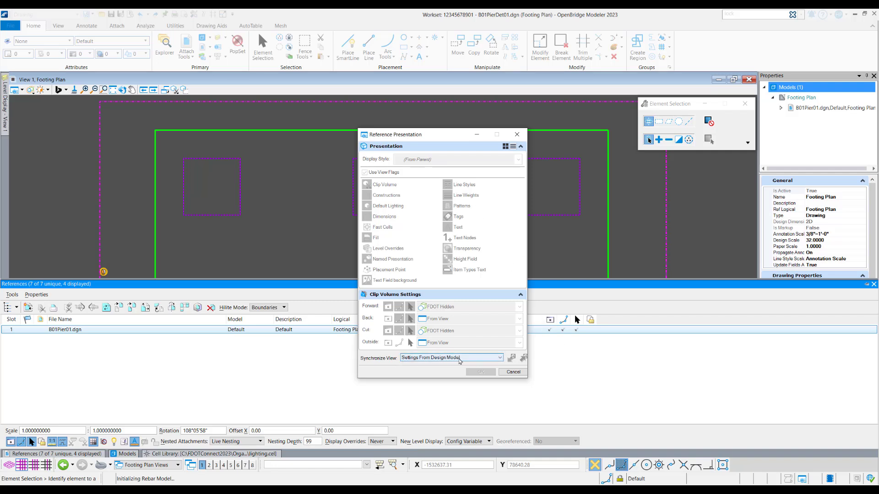
click(460, 358)
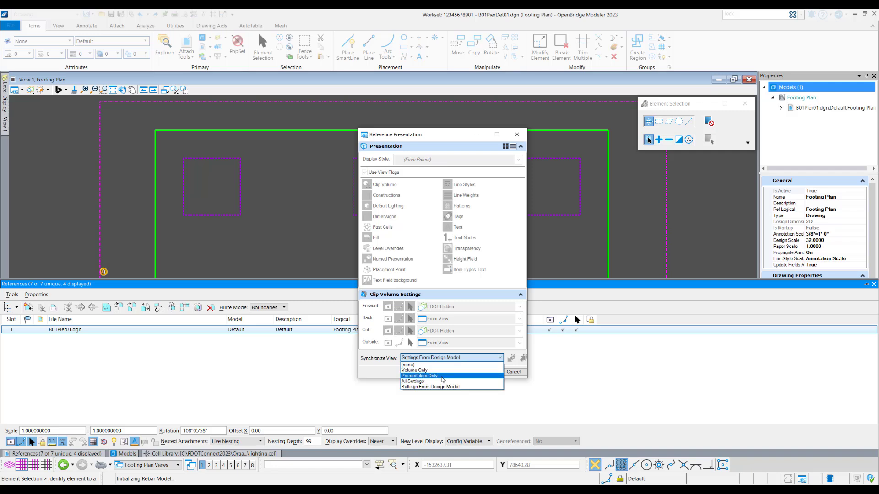
click(443, 376)
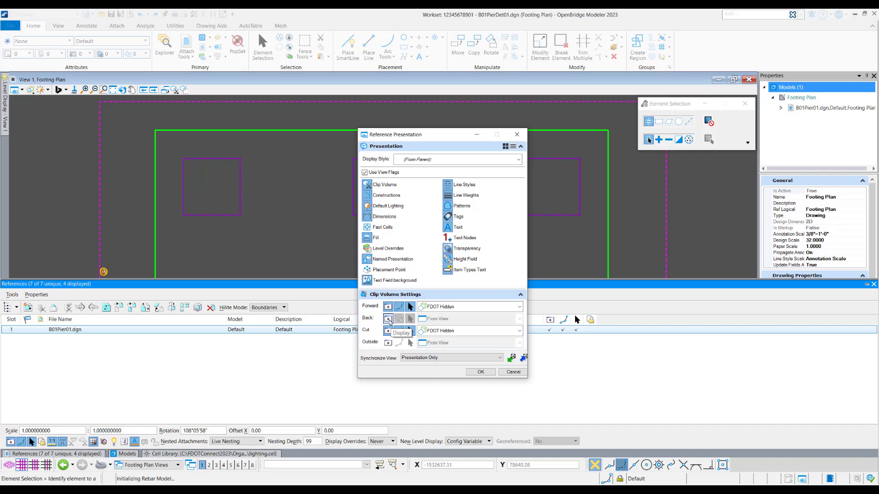
Turn on display of the reference's Back clip volume with the FDOT Hidden display style, and apply the presentation settings.
click(389, 320)
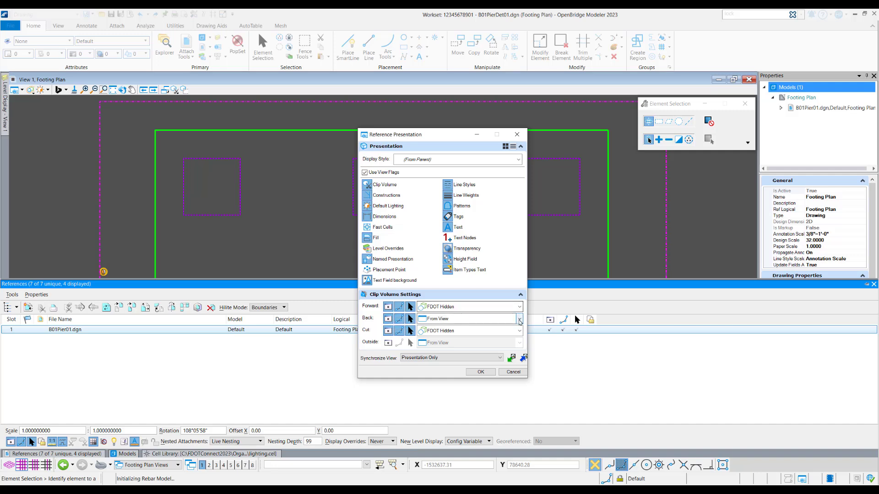
click(519, 318)
click(489, 365)
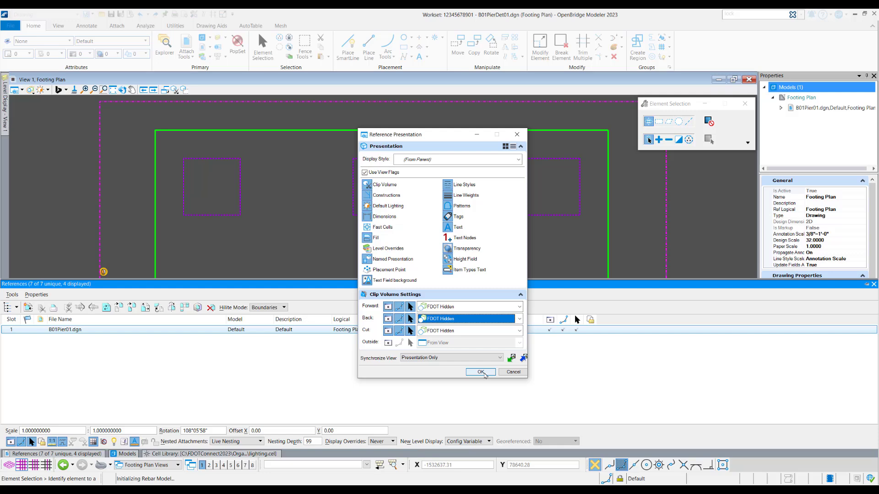
click(481, 372)
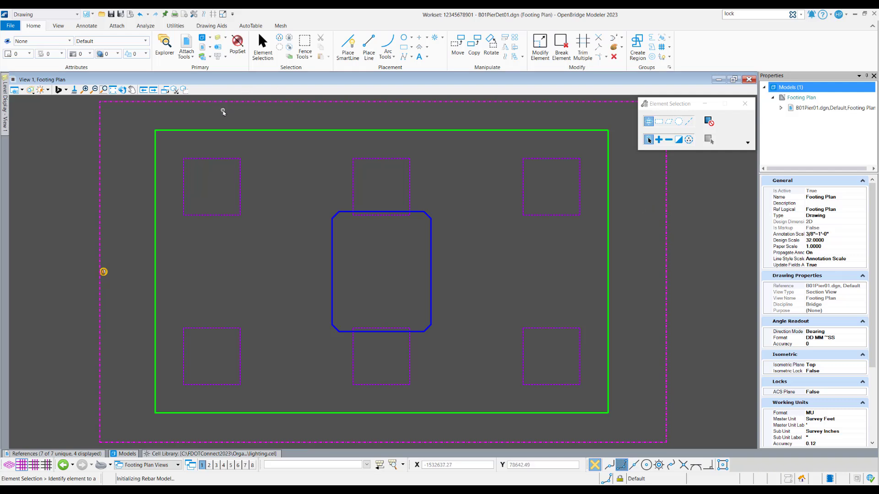
Switch to the OpenBridge Modeler workflow and assign the Hidden_Column display rule set to the FDOT Hidden display style.
click(45, 14)
click(38, 24)
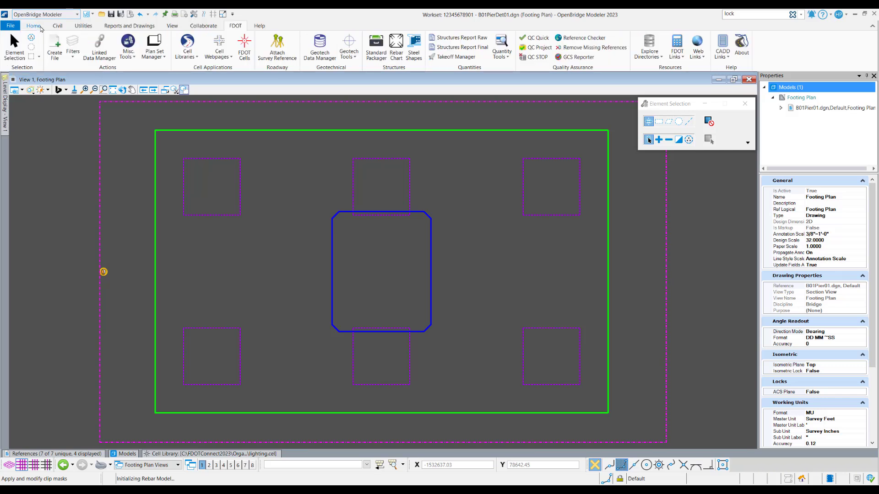
click(172, 26)
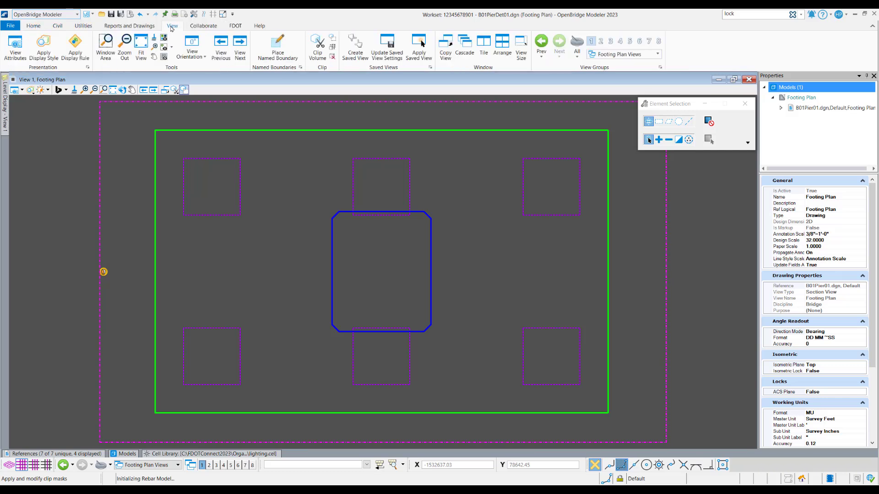
click(87, 68)
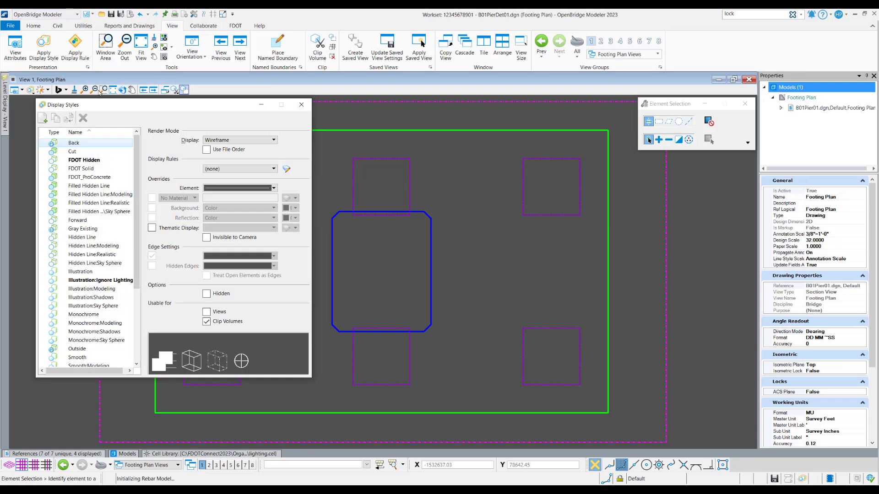
click(92, 161)
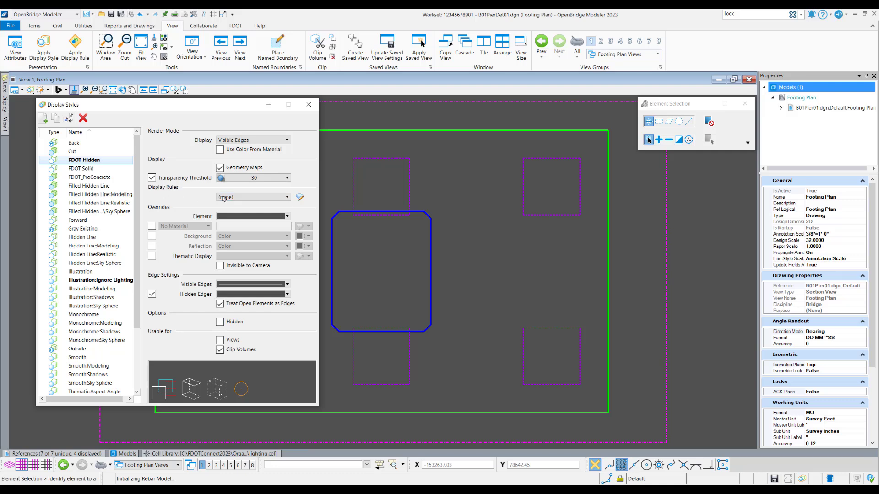
click(287, 198)
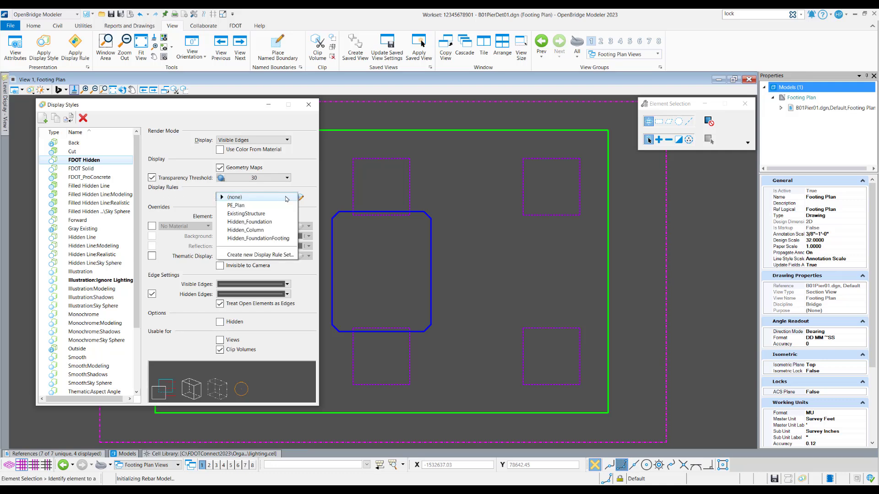
click(261, 231)
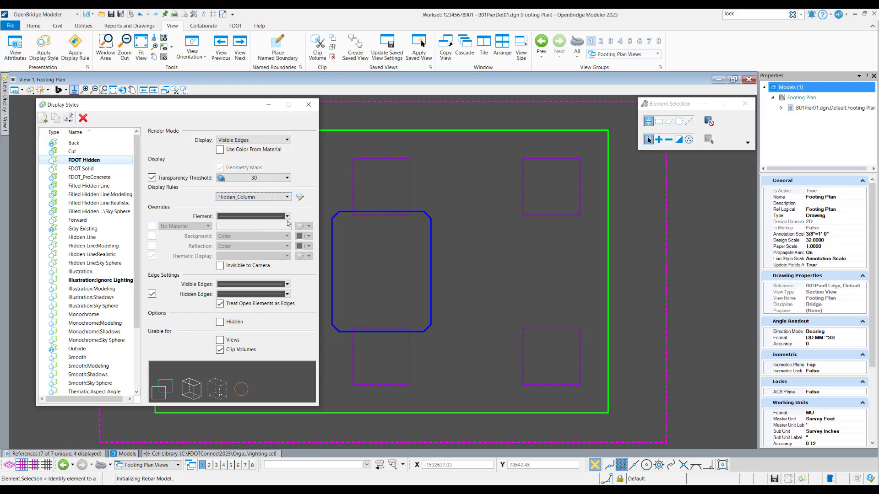
click(309, 105)
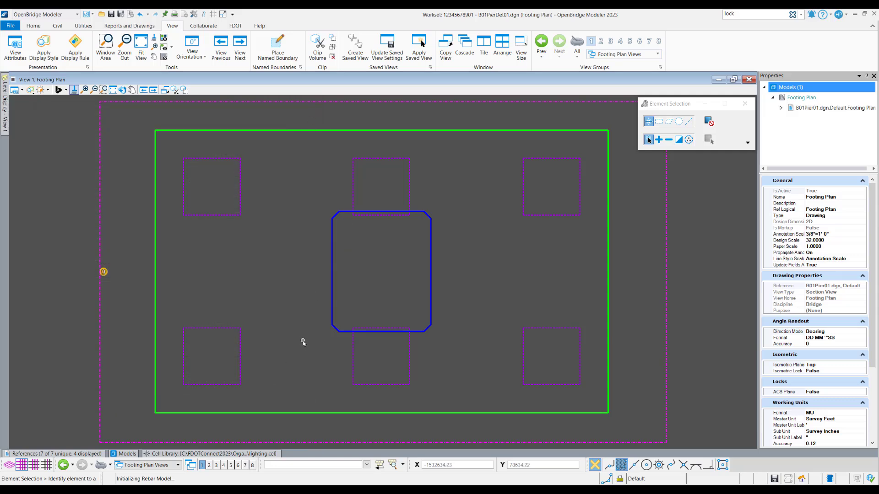
Examine the line style of the column outline in the footing plan close up, and fit the whole drawing in view.
scroll(303, 342, down, 2)
scroll(337, 295, up, 2)
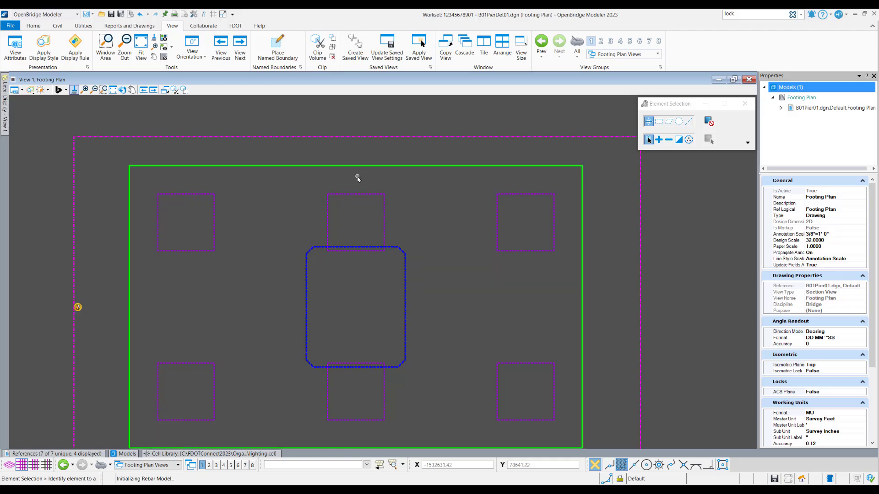
scroll(326, 300, up, 5)
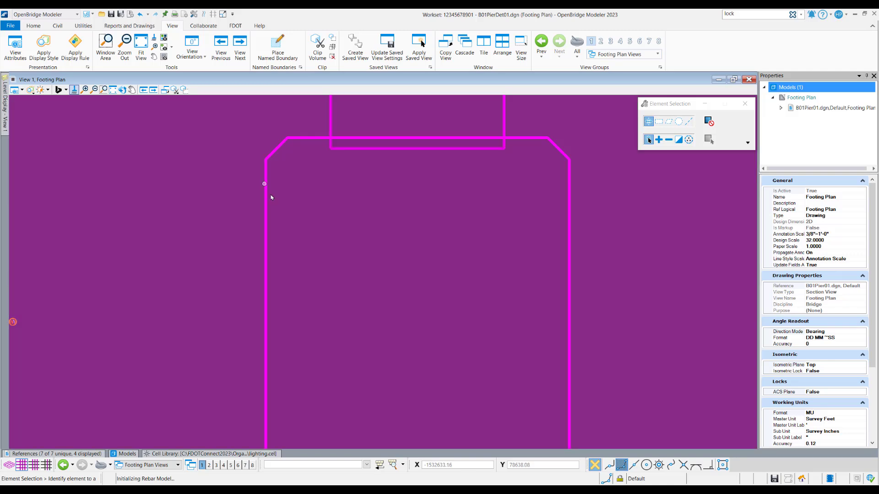
scroll(319, 211, down, 2)
middle_drag(366, 204, 384, 234)
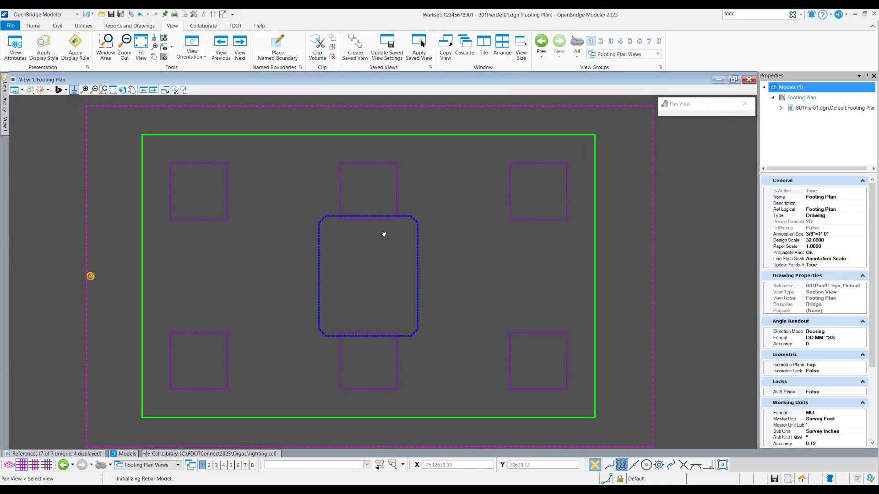
click(113, 90)
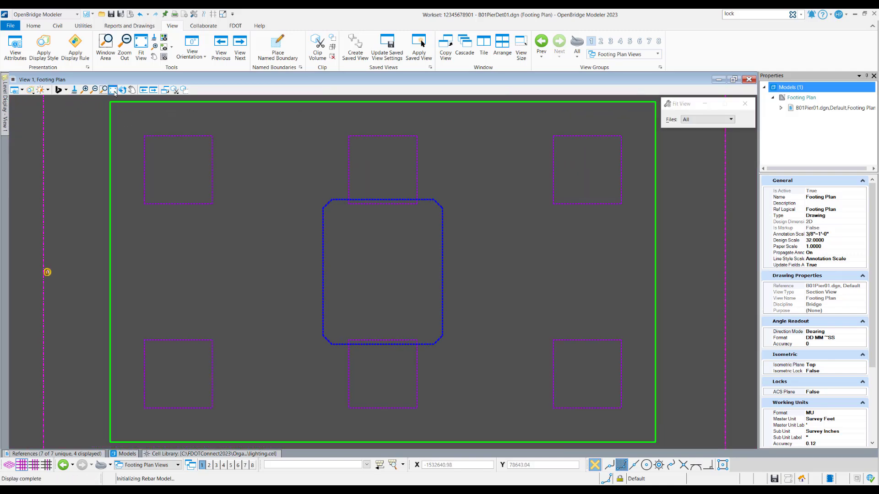
right_click(208, 165)
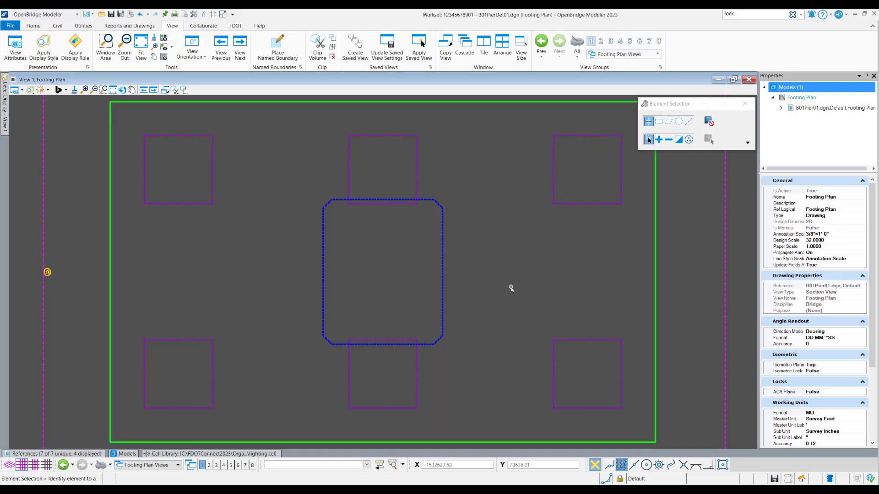
Open the Section A-A sheet and attach the Footing Plan model with the Recommended method in the empty area right of Sections B-B and D-D.
click(161, 466)
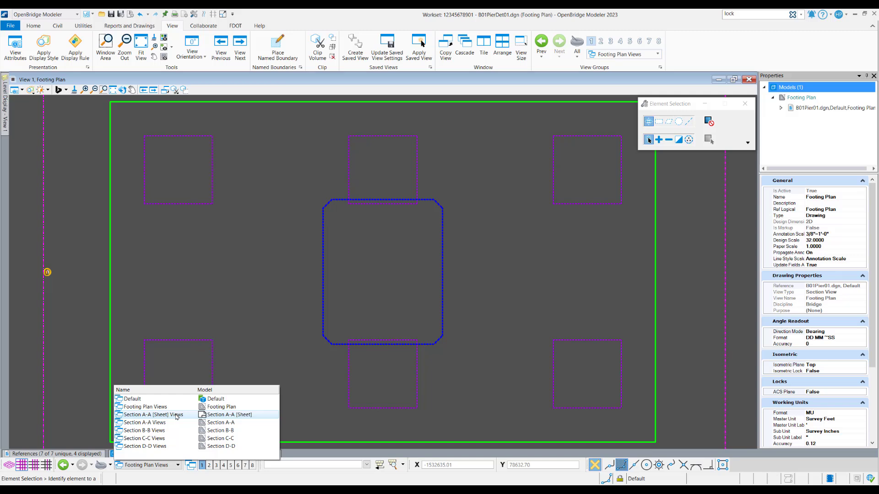
click(177, 416)
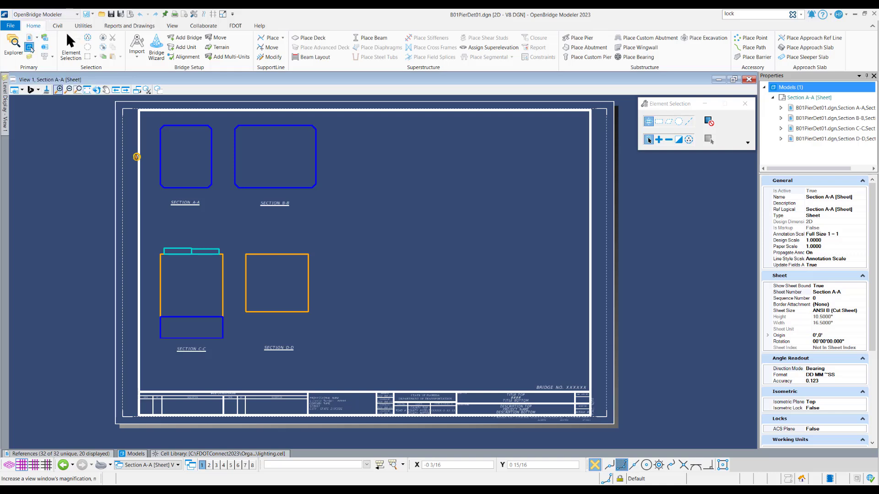
click(30, 47)
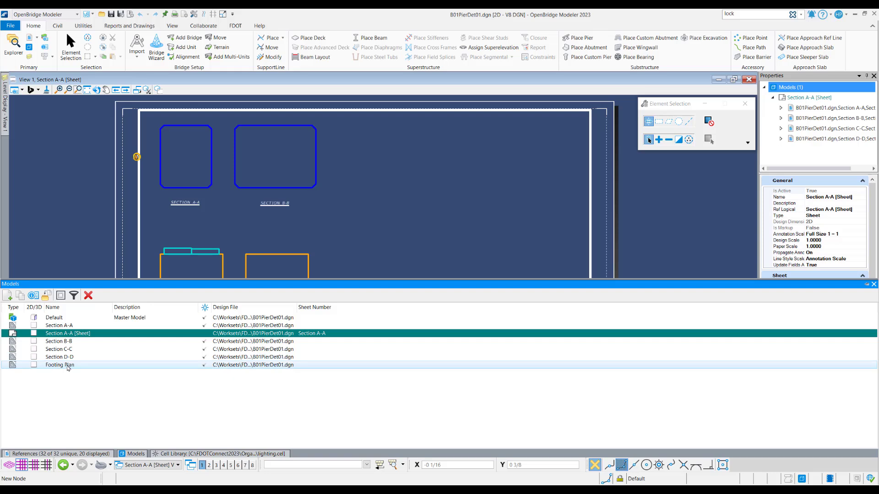
click(67, 365)
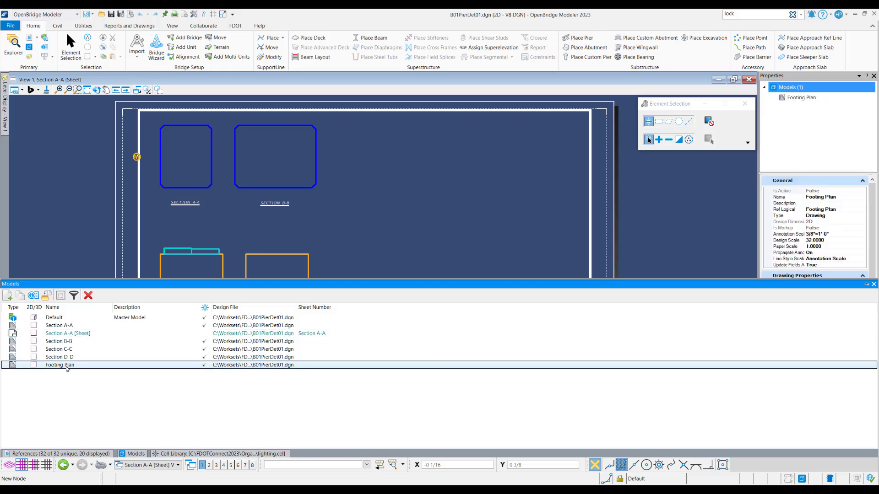
drag(85, 366, 371, 238)
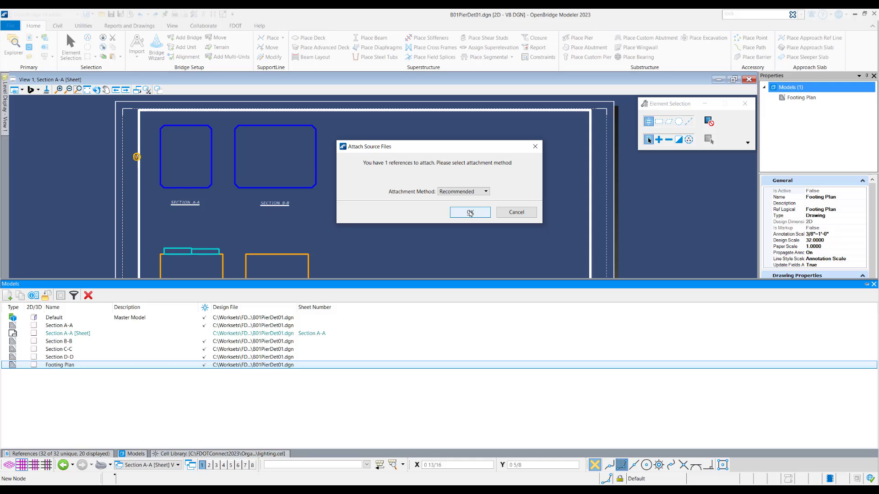
click(470, 212)
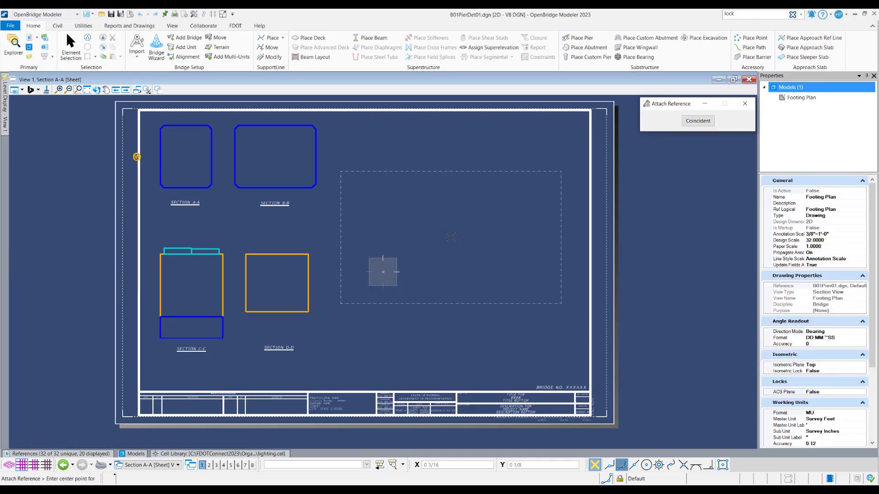
click(451, 238)
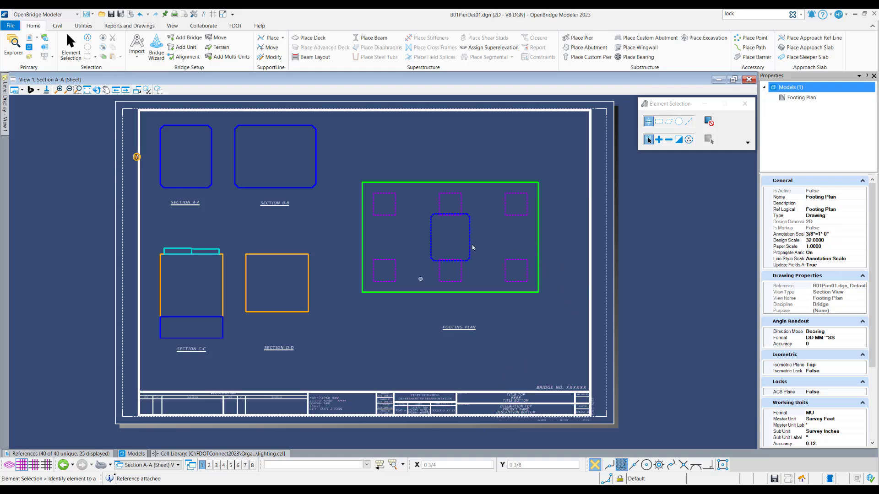
Move the Footing Plan reference straight up the sheet, together with its boundary, level with the tops of Sections A-A and B-B.
click(34, 40)
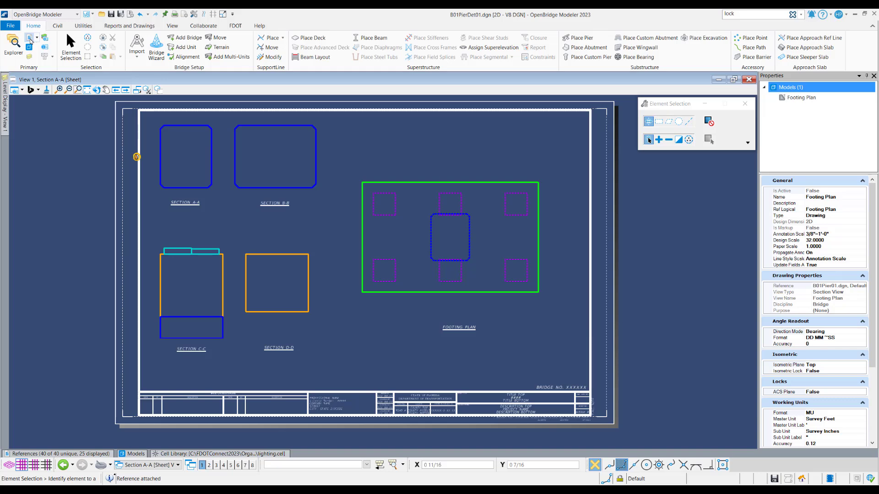
click(244, 363)
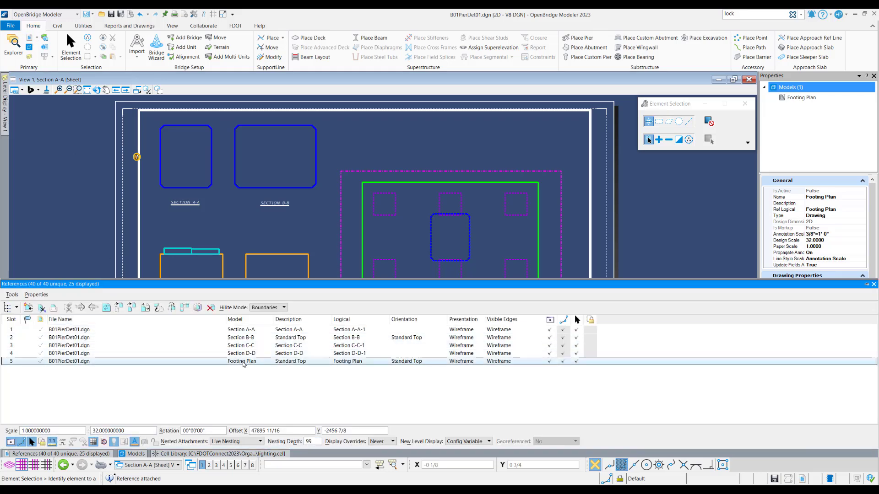
right_click(244, 364)
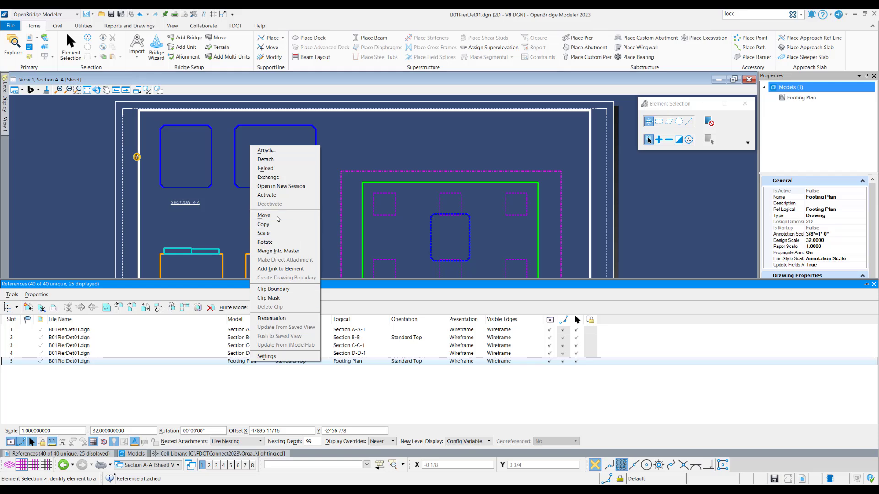
click(278, 219)
click(362, 183)
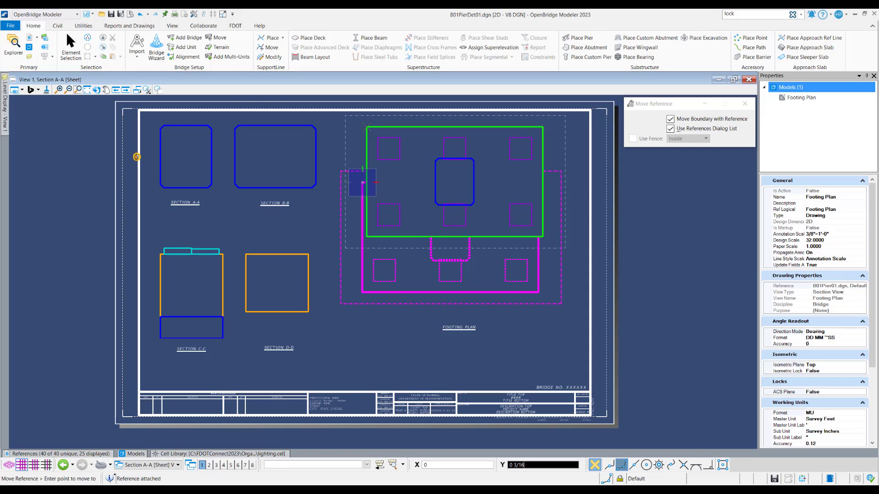
click(363, 127)
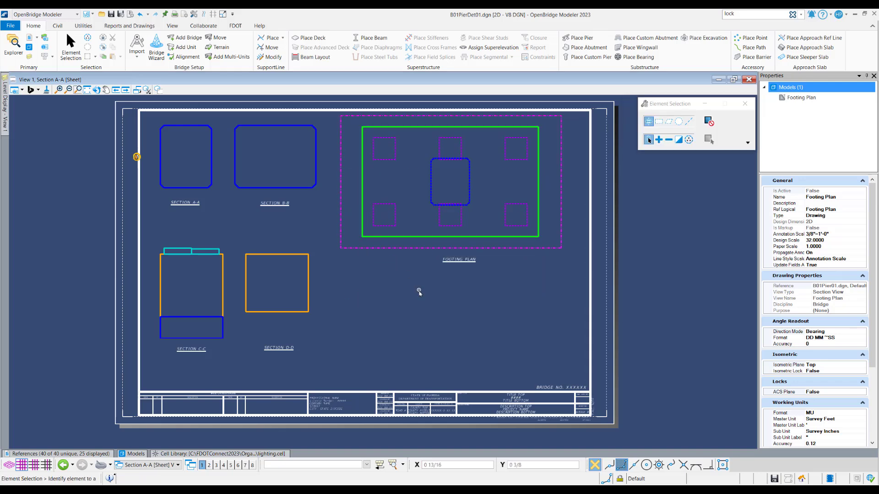
Switch to the Drawing workflow and move the FOOTING PLAN title slightly up and left, centred closer beneath the plan.
scroll(475, 241, up, 3)
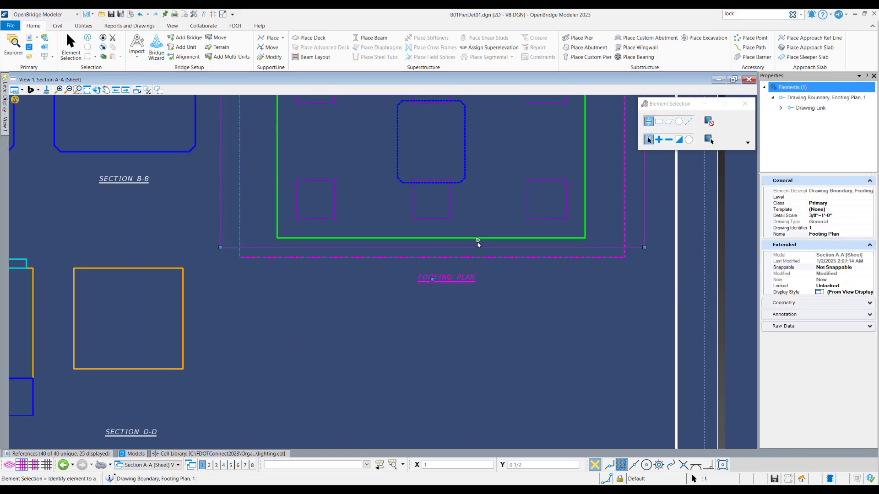
scroll(423, 319, down, 3)
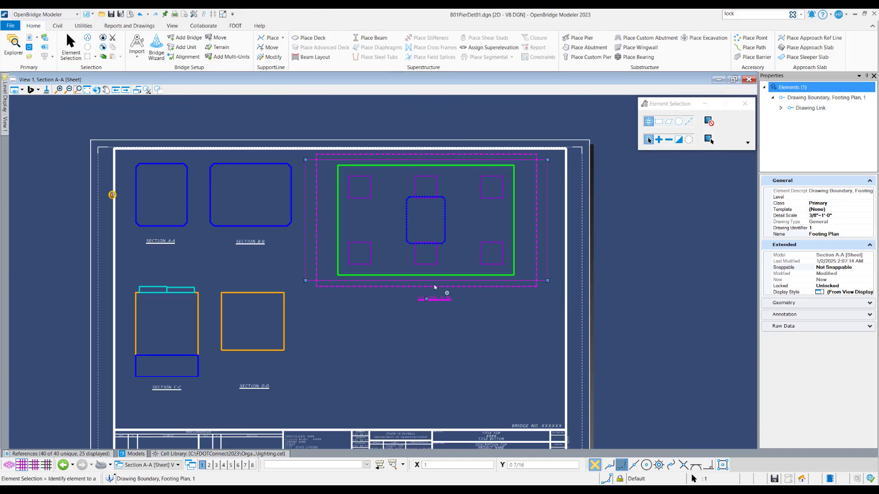
click(64, 14)
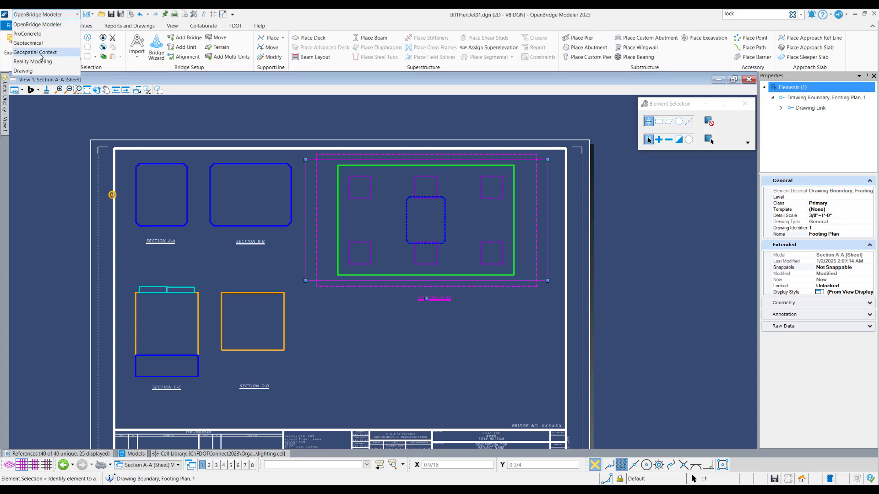
click(76, 38)
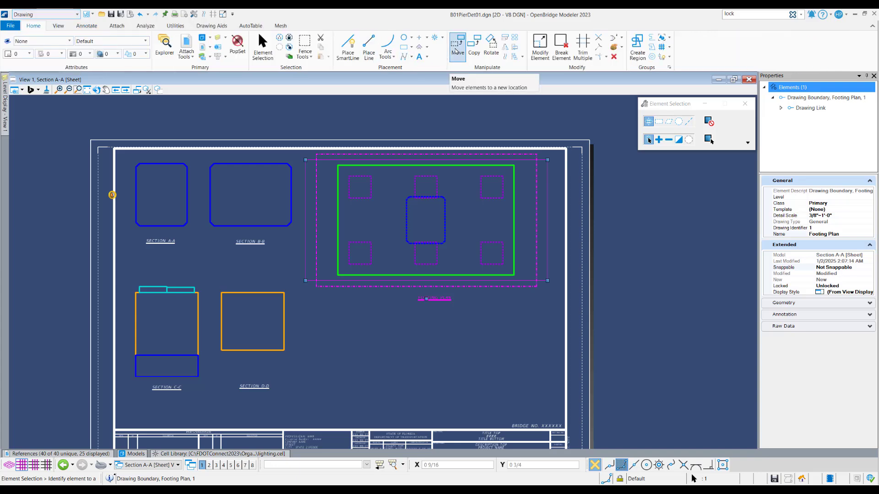
click(457, 51)
scroll(438, 296, up, 3)
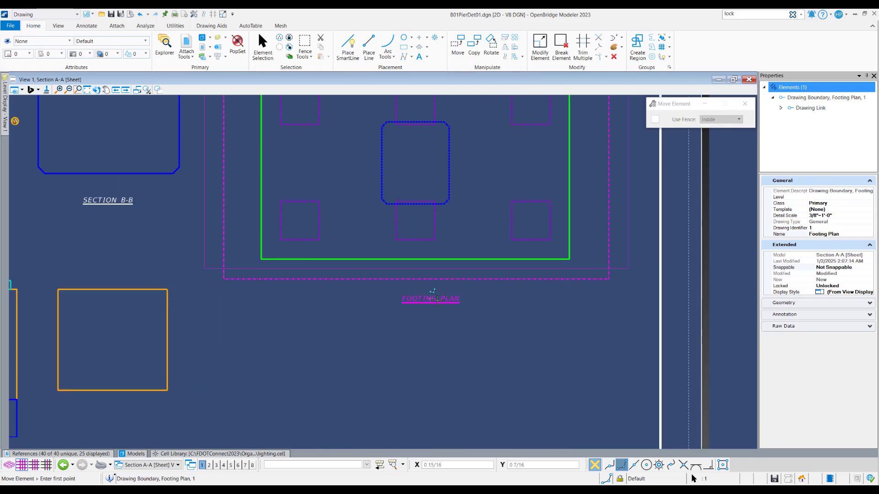
click(422, 291)
right_click(513, 307)
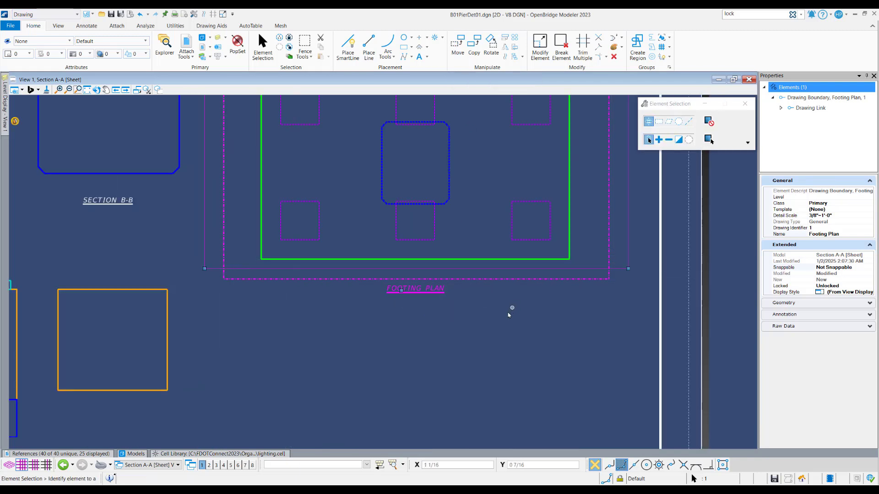
click(364, 381)
Fit the whole sheet in view, clear the Footing Plan reference's boundary highlight and check the sheet layout.
click(86, 90)
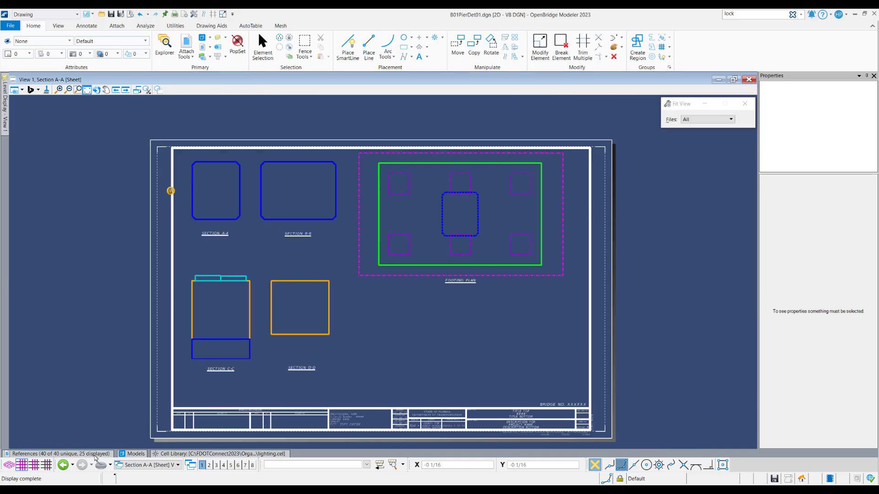
click(93, 456)
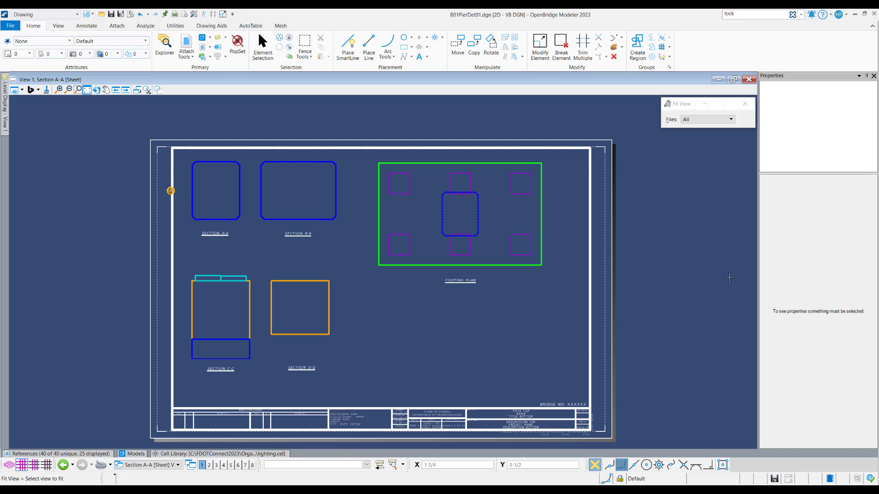
scroll(666, 316, up, 1)
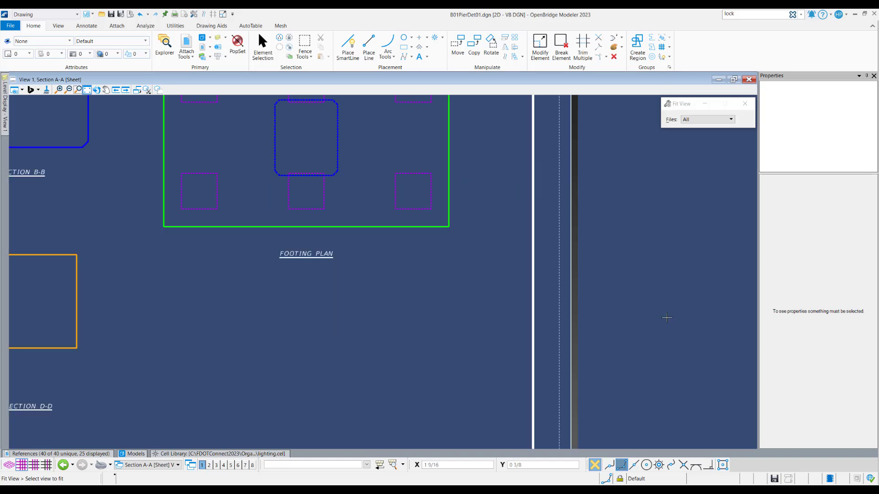
scroll(668, 306, down, 1)
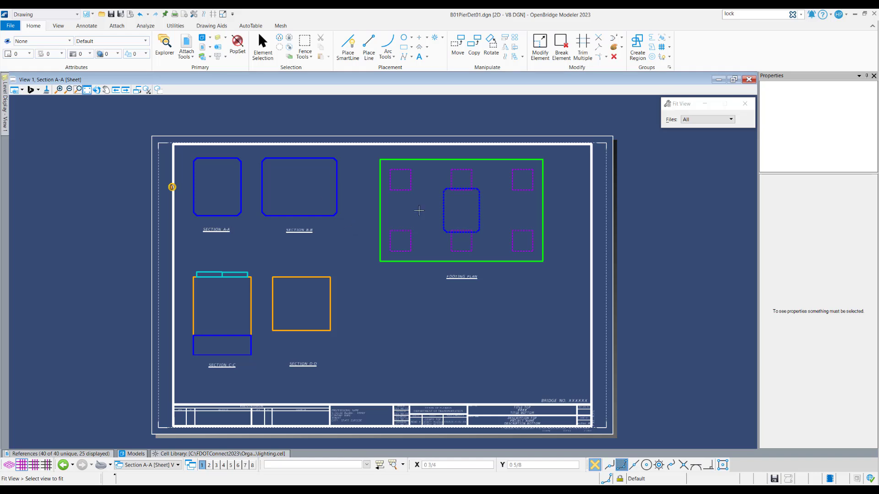